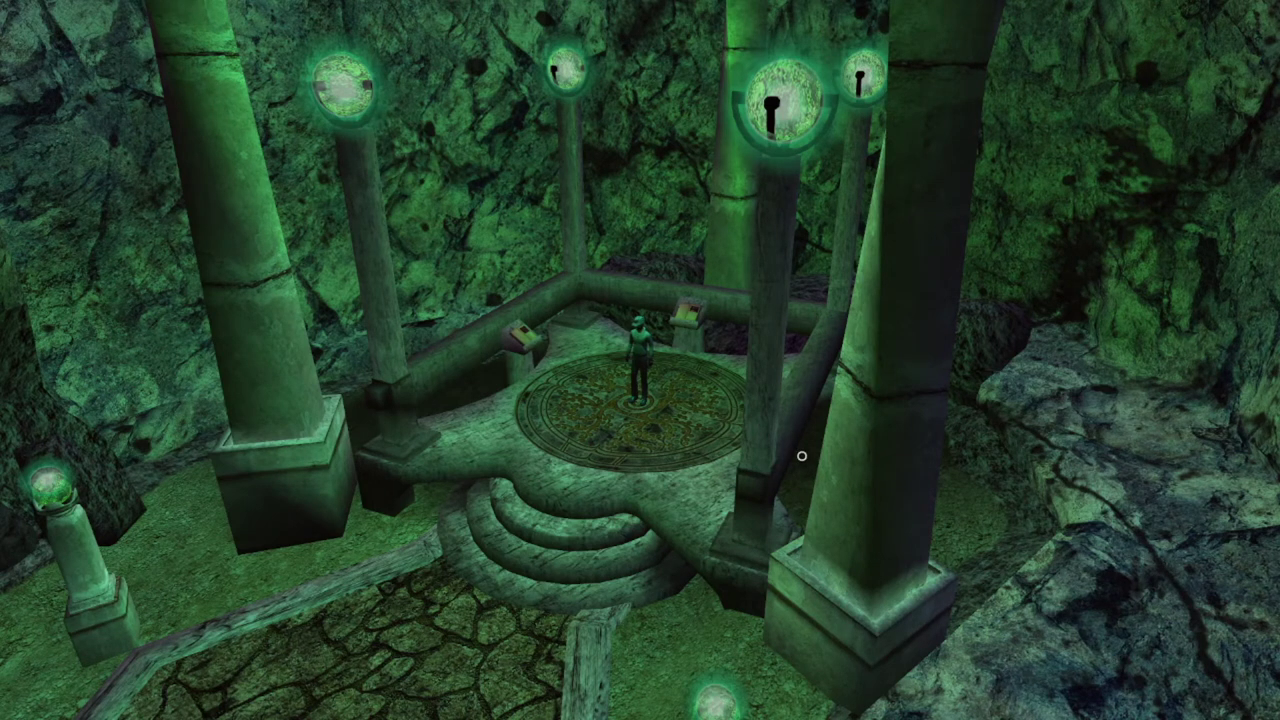
# Walk along the stone path from the linking pavilion and switch to first-person view to explore towards the orange-lit rock ledge.
pyautogui.press('Up')
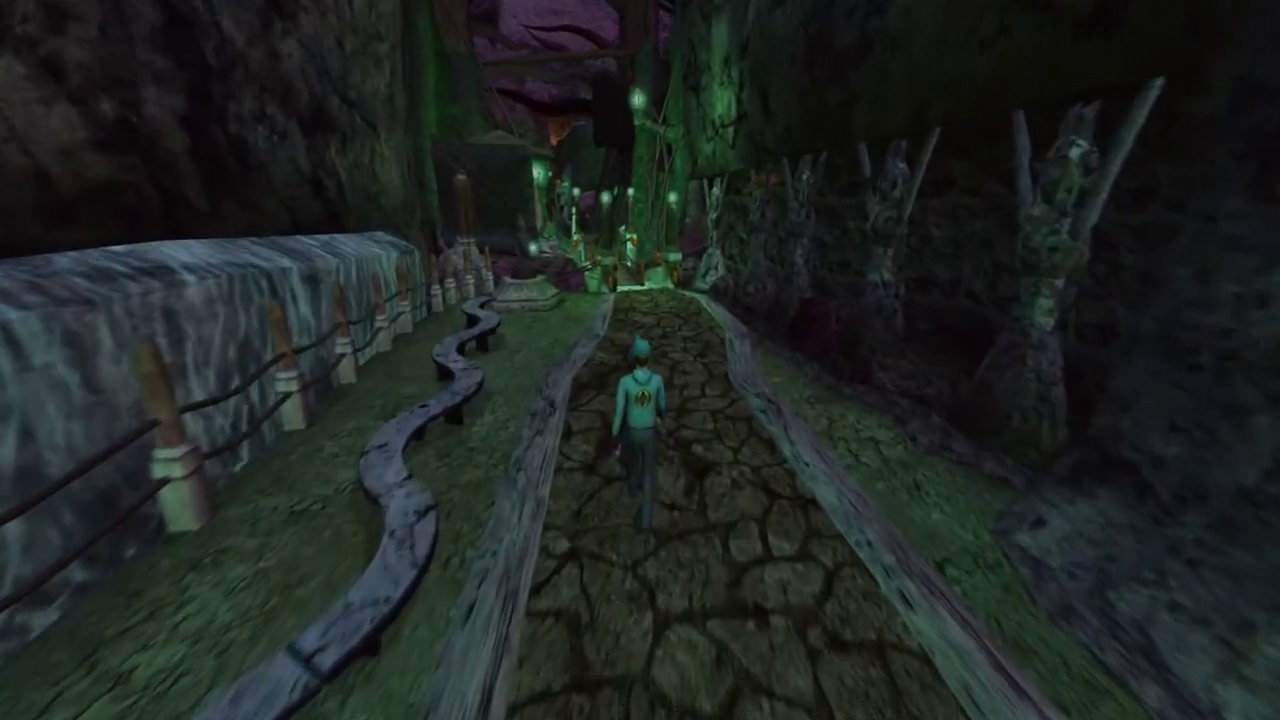
pyautogui.press('F1')
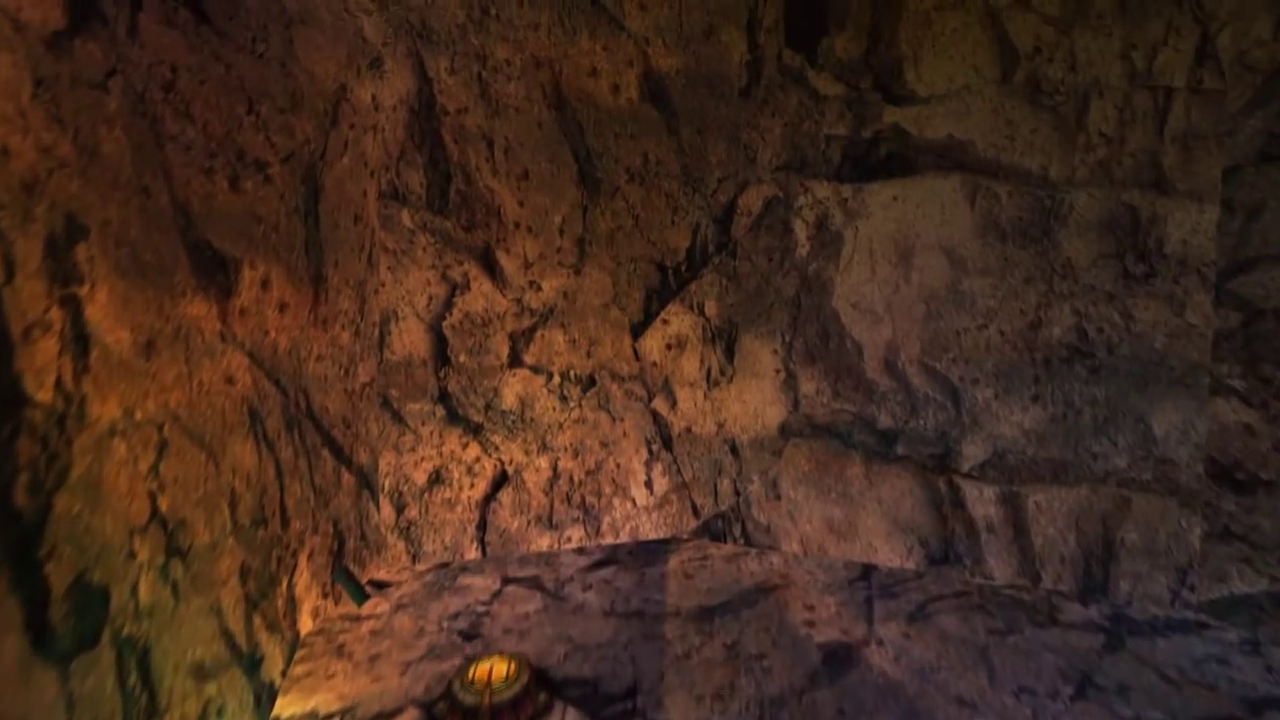
pyautogui.click(629, 351)
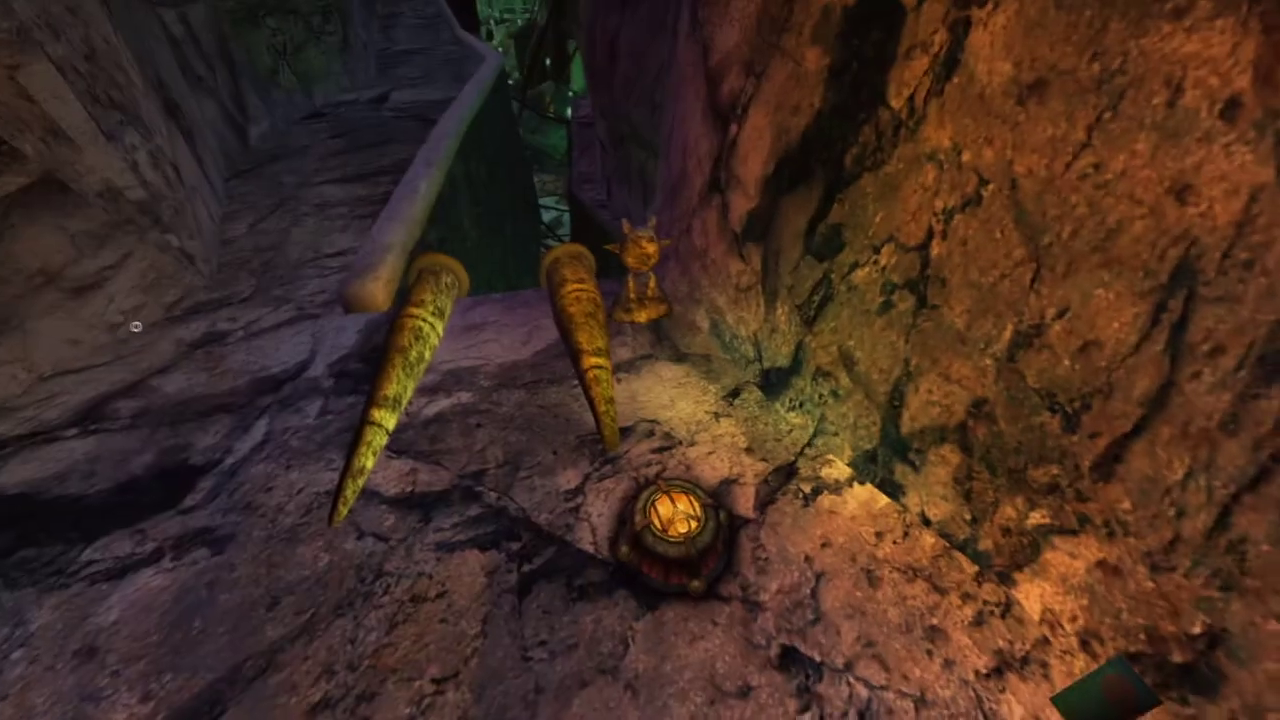
# Check the KI coordinates at the rock ledge with the two golden spikes, looking up the canyon between readings.
pyautogui.press('F2')
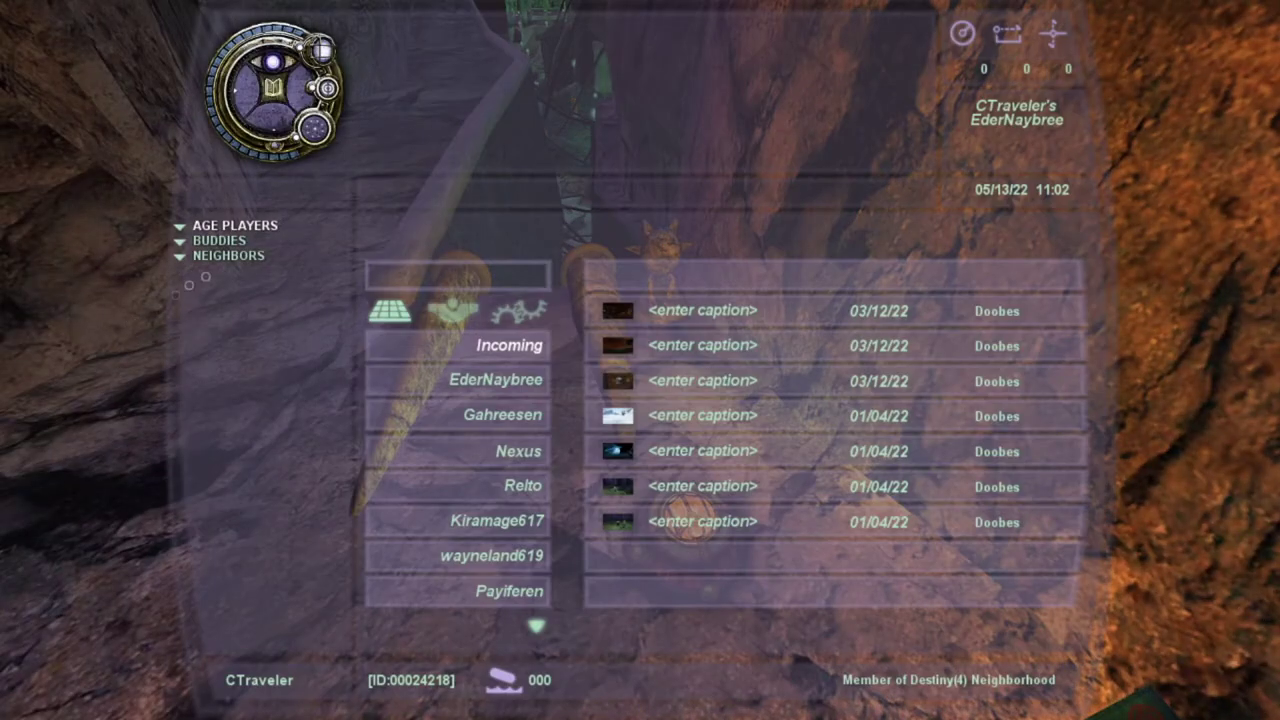
pyautogui.press('F2')
pyautogui.moveTo(570, 415); pyautogui.dragTo(564, 300, button='right')
pyautogui.moveTo(252, 334); pyautogui.dragTo(212, 332, button='right')
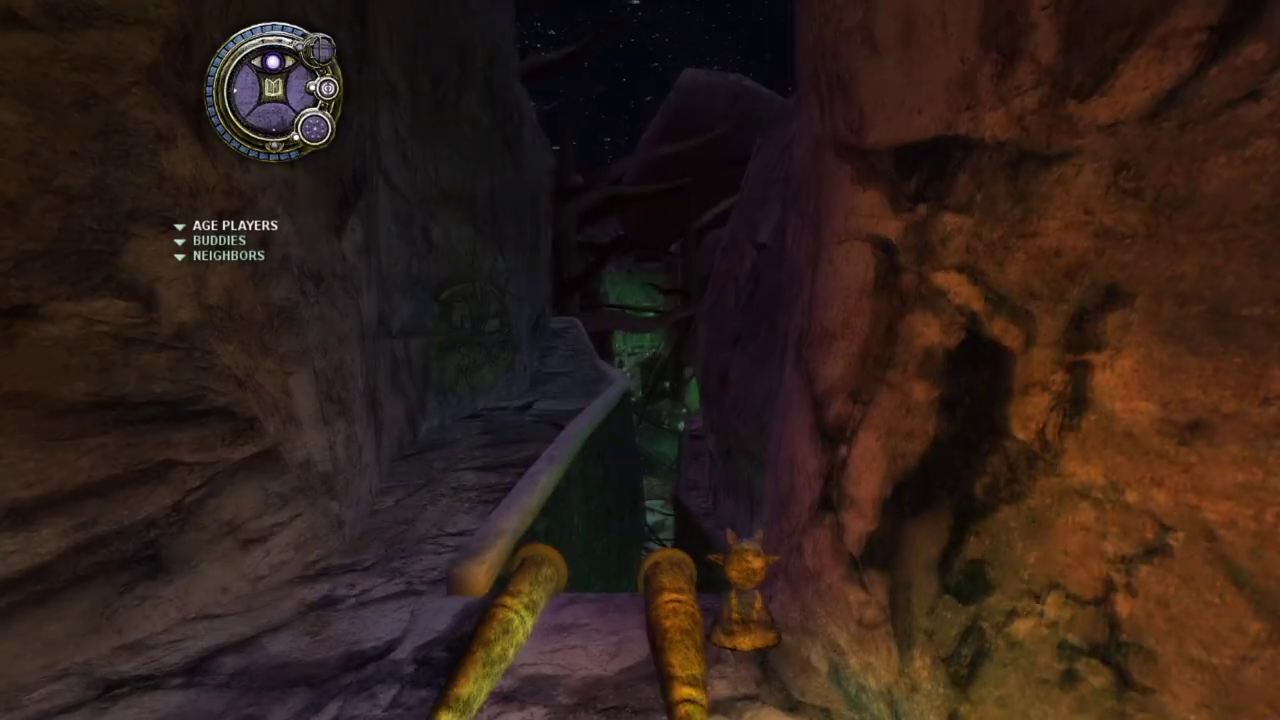
pyautogui.press('F2')
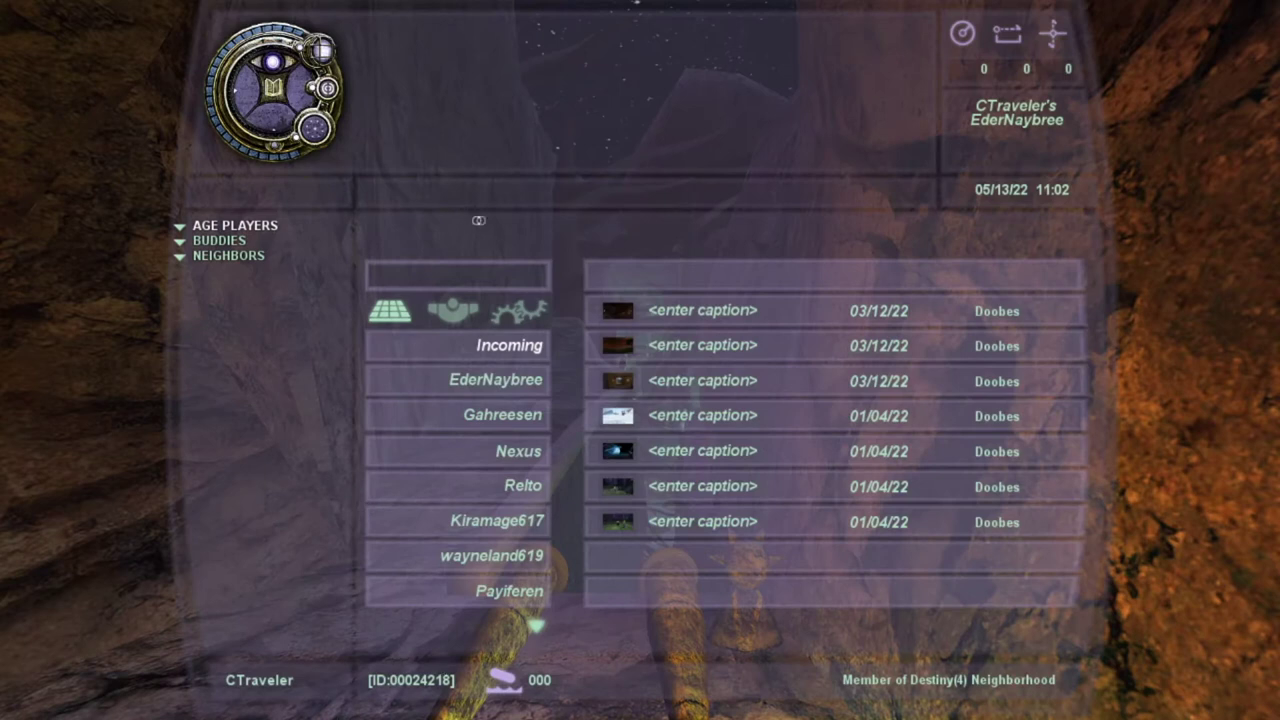
pyautogui.press('F2')
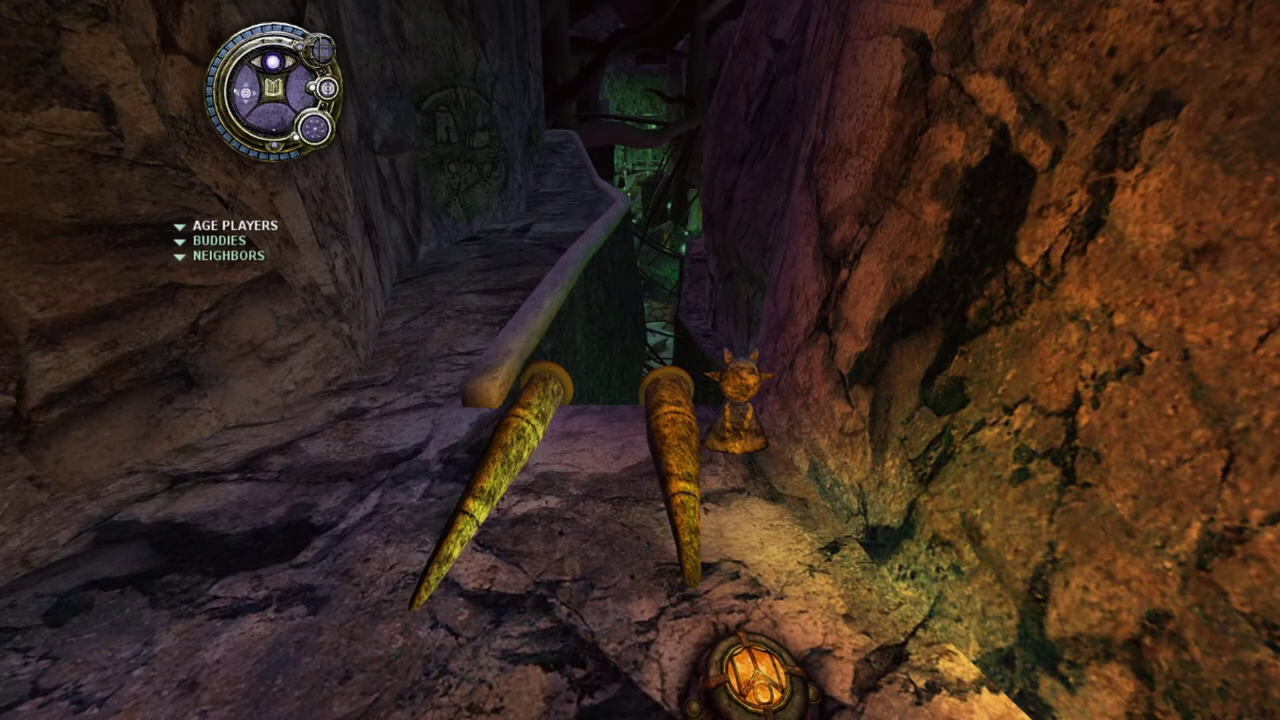
# Inspect the golden spikes, the small statue and the glowing lamp on the rock ledge from several angles.
pyautogui.press('Up')
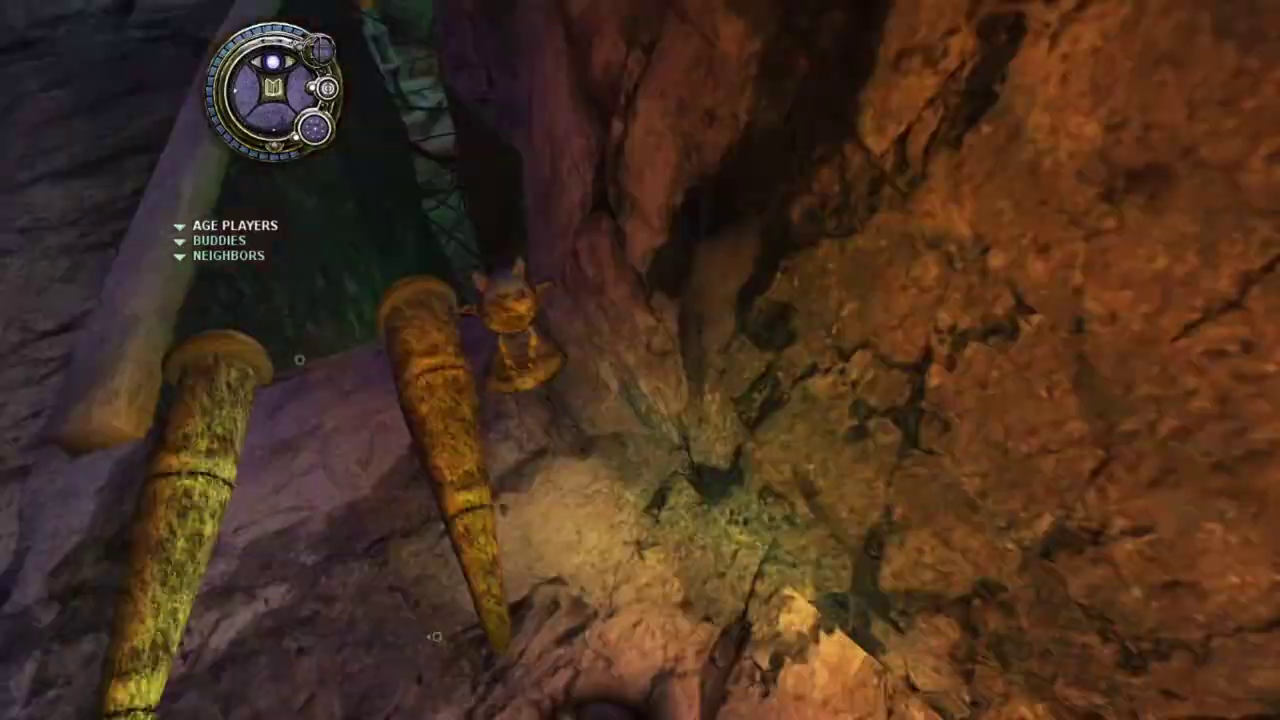
pyautogui.moveTo(299, 359); pyautogui.dragTo(741, 457, button='right')
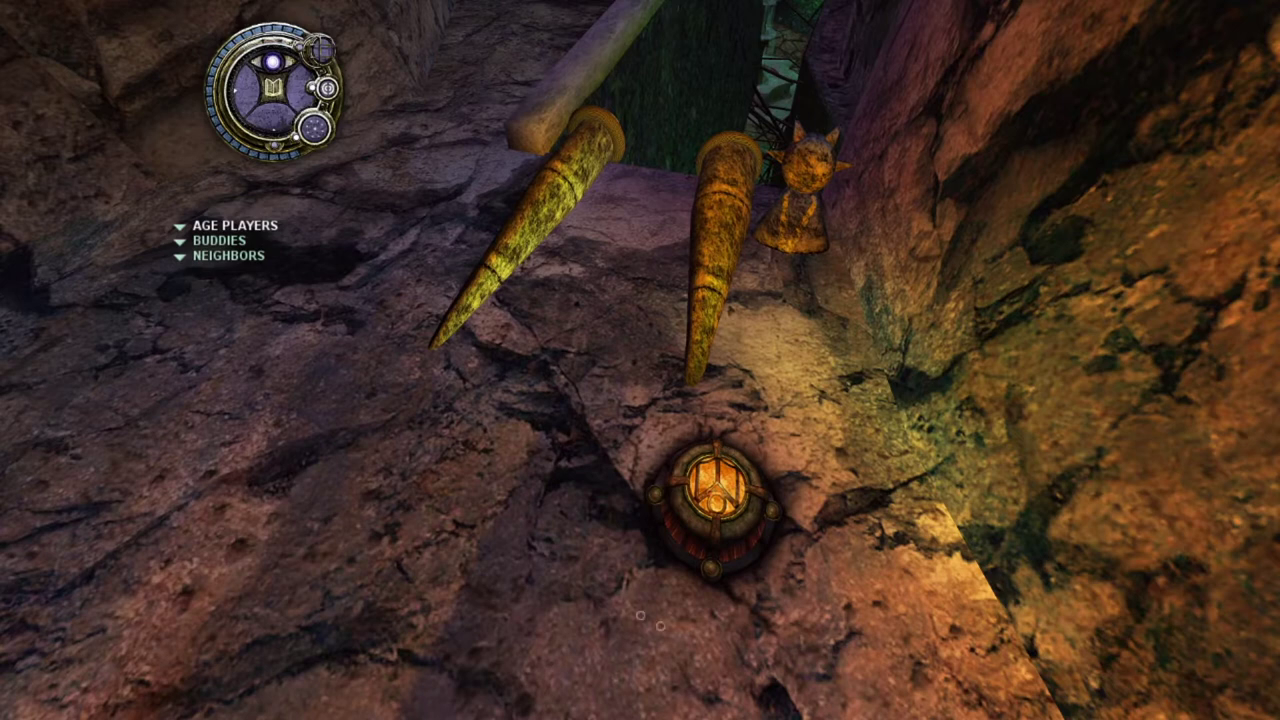
pyautogui.moveTo(600, 384); pyautogui.dragTo(925, 549, button='right')
pyautogui.moveTo(803, 524); pyautogui.dragTo(800, 360, button='right')
pyautogui.moveTo(640, 360); pyautogui.dragTo(650, 380, button='right')
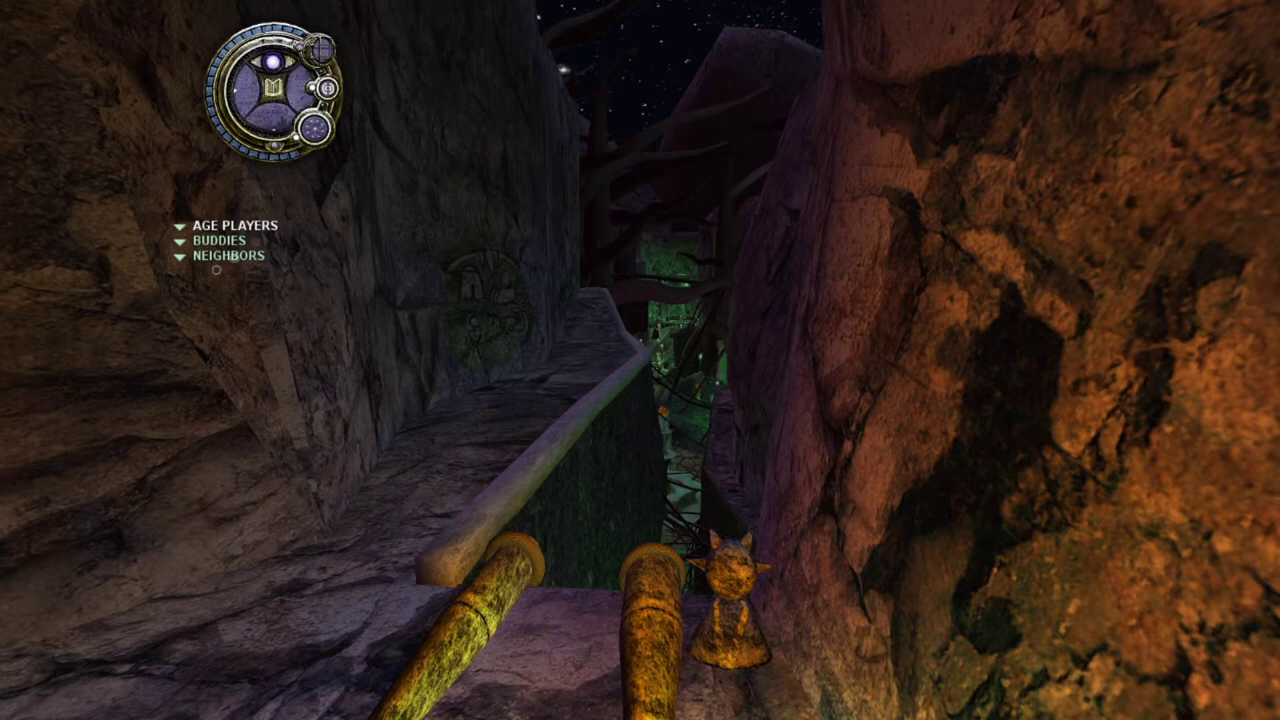
# Walk from the golden spikes up the narrow rock ledge towards the green-lit garden.
pyautogui.moveTo(642, 468); pyautogui.dragTo(350, 100, button='right')
pyautogui.press('w')
pyautogui.click(325, 54)
pyautogui.click(325, 52)
pyautogui.moveTo(690, 416); pyautogui.dragTo(488, 455, button='right')
pyautogui.press('Up')
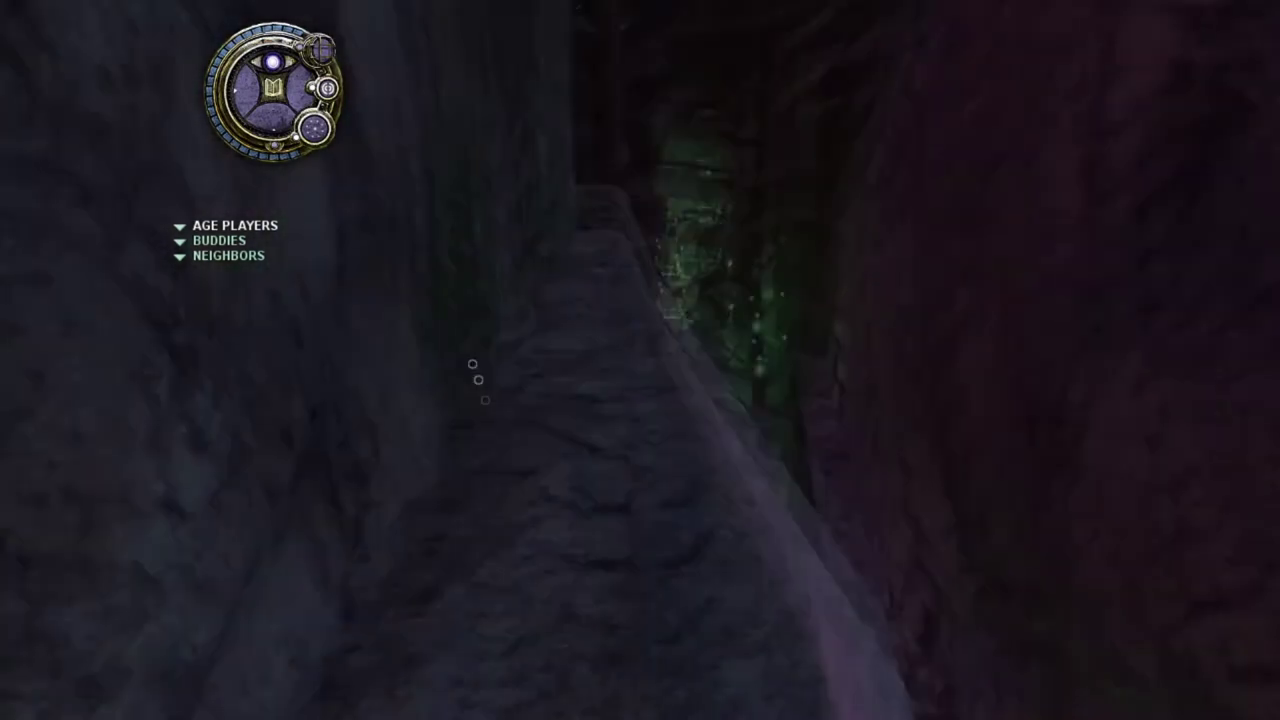
pyautogui.press('Up')
pyautogui.moveTo(464, 327); pyautogui.dragTo(522, 468, button='right')
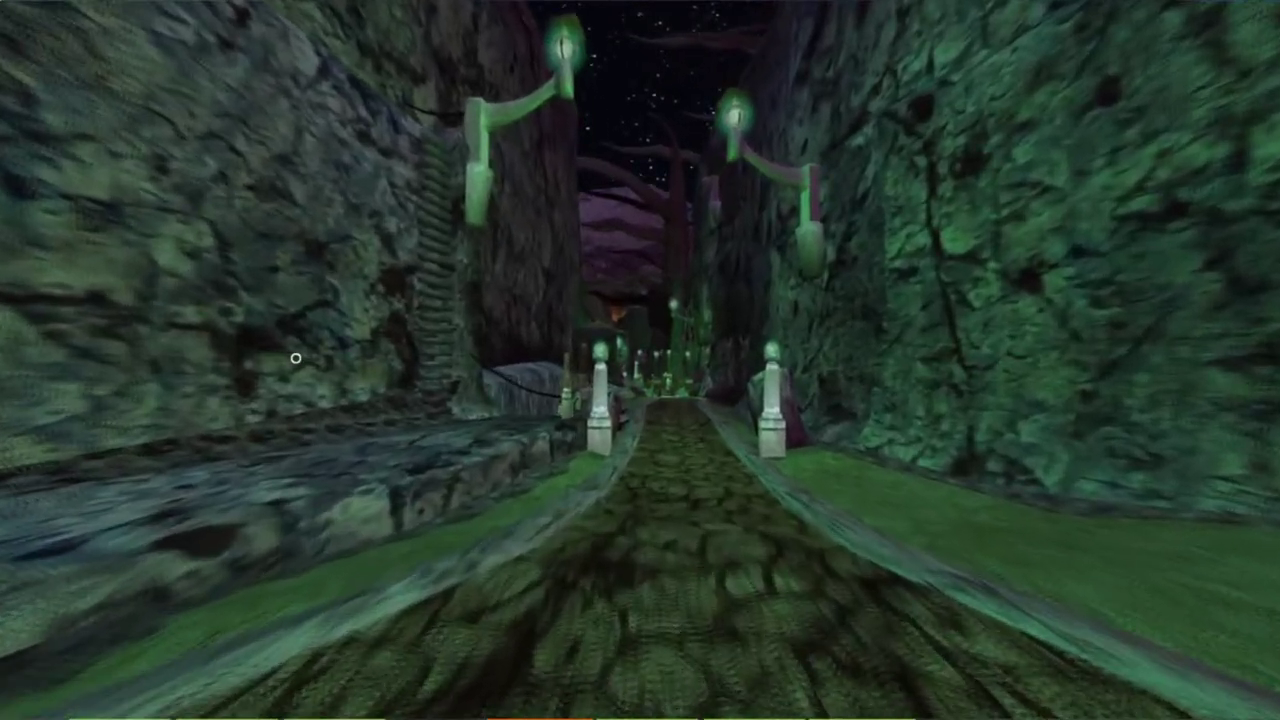
# Check the KI coordinates on the paved path facing the two white lamp posts.
pyautogui.press('F2')
pyautogui.press('F2')
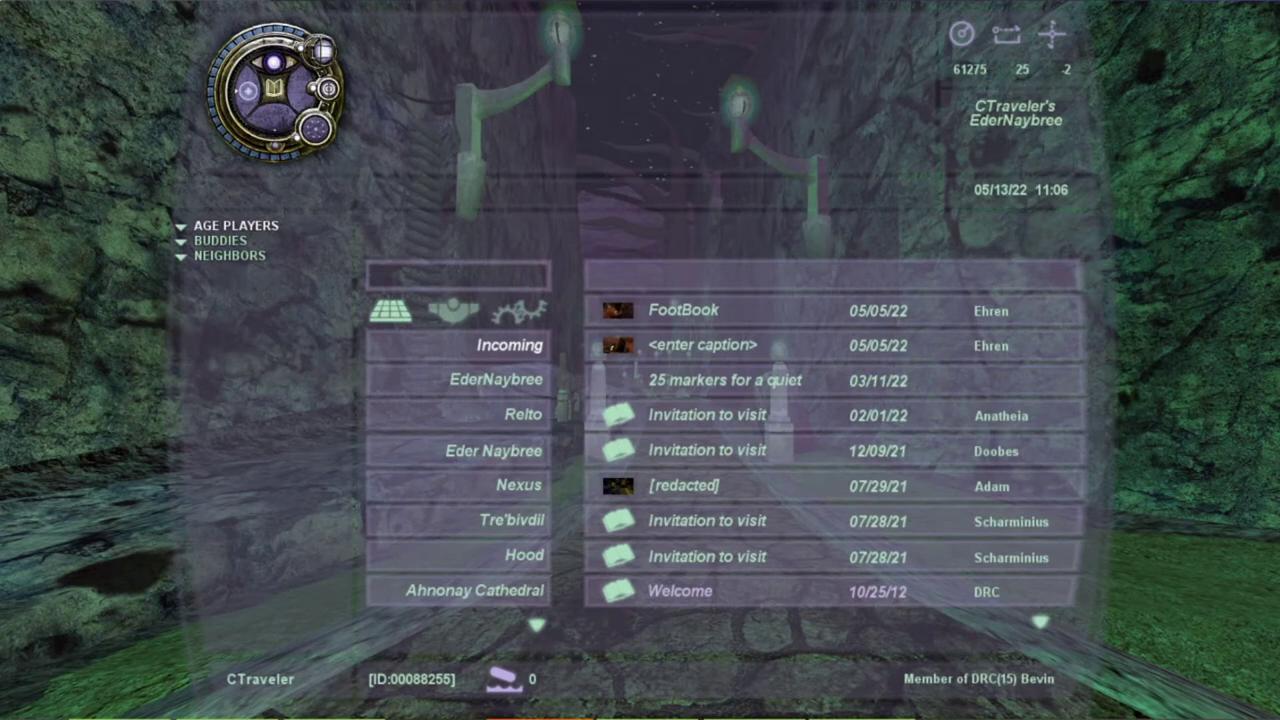
pyautogui.press('F2')
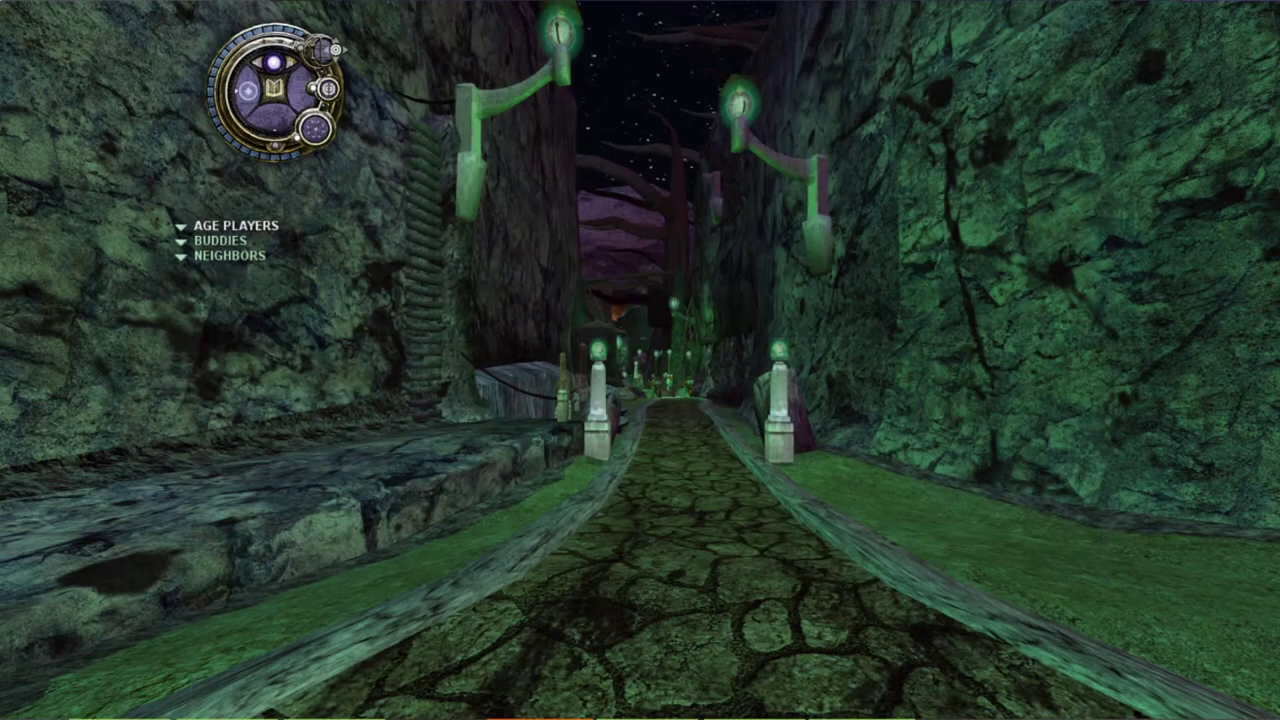
# Walk between the lamp posts and follow the paved path past the winding bench onto the rope bridge.
pyautogui.press('Up')
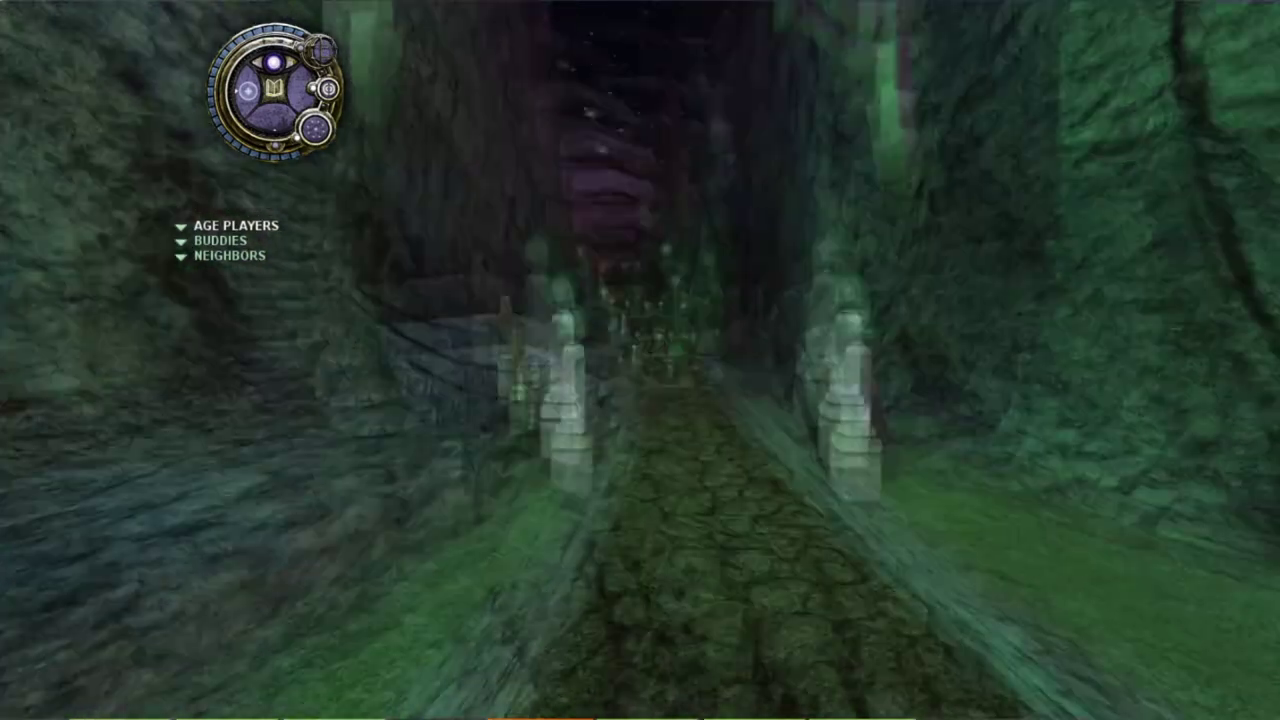
pyautogui.moveTo(500, 240); pyautogui.dragTo(640, 320, button='right')
pyautogui.press('Up')
pyautogui.moveTo(474, 337); pyautogui.dragTo(400, 300, button='right')
pyautogui.press('Right')
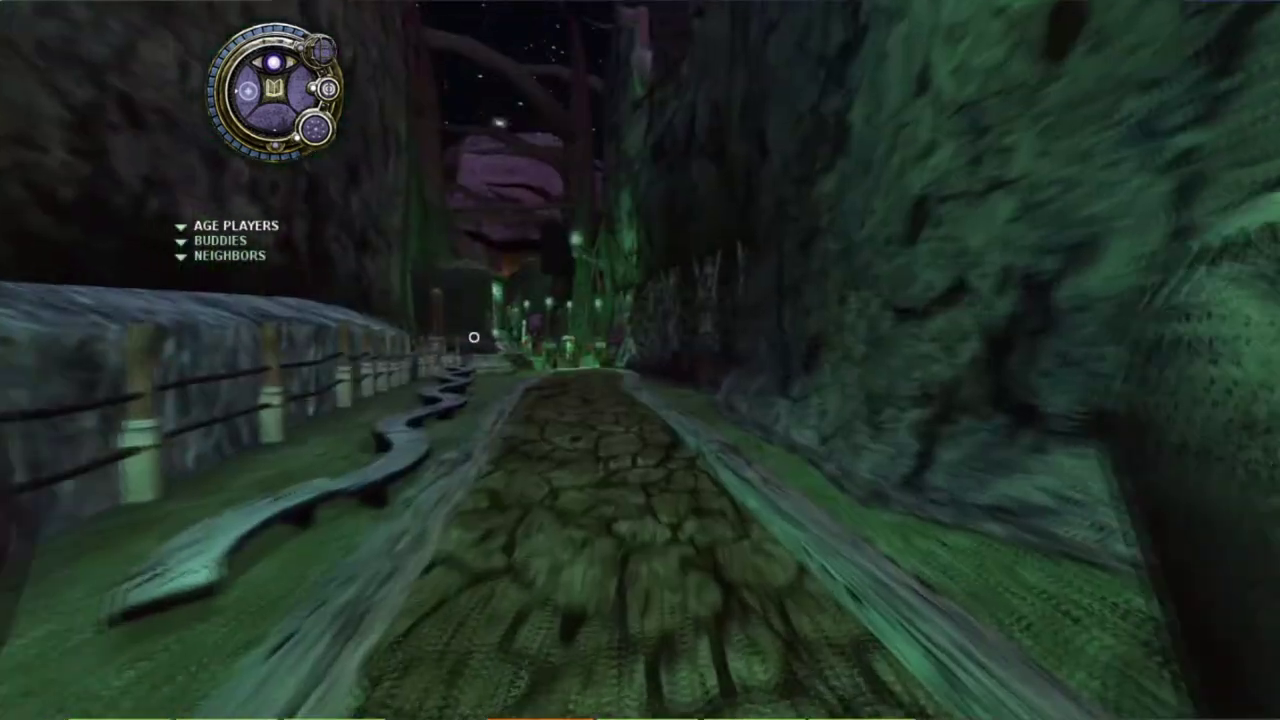
pyautogui.press('Up')
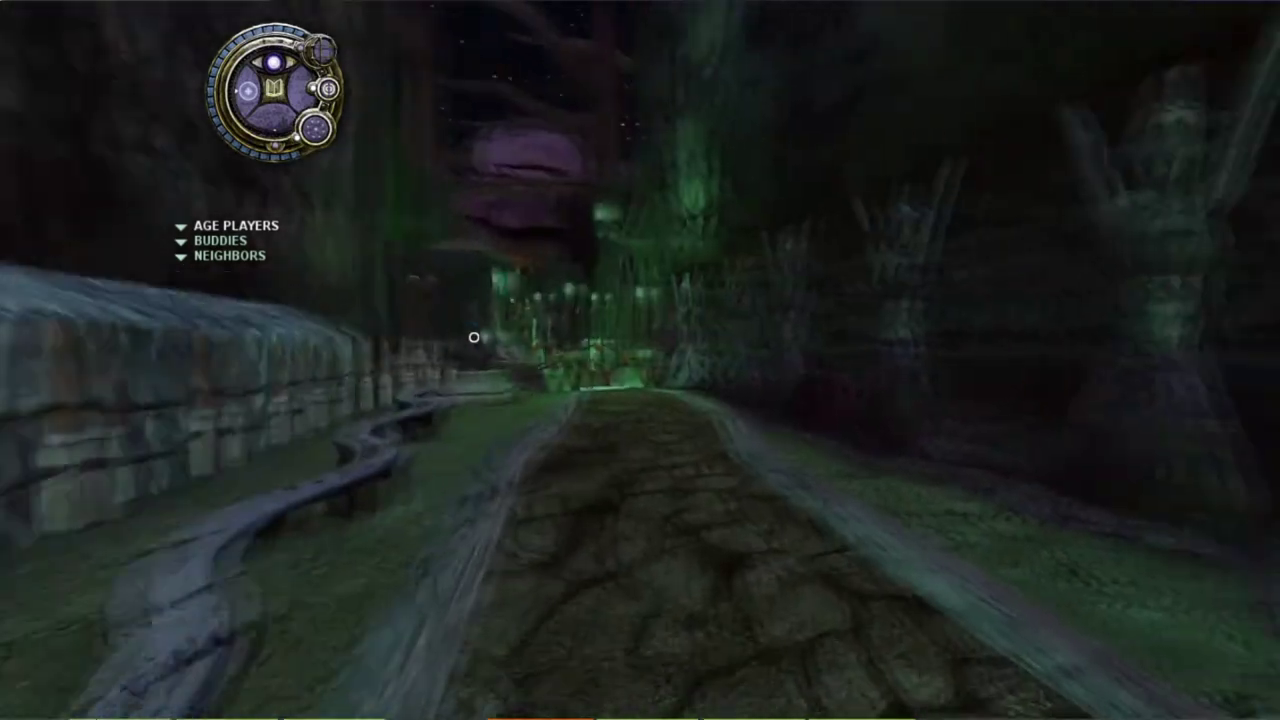
pyautogui.press('Up')
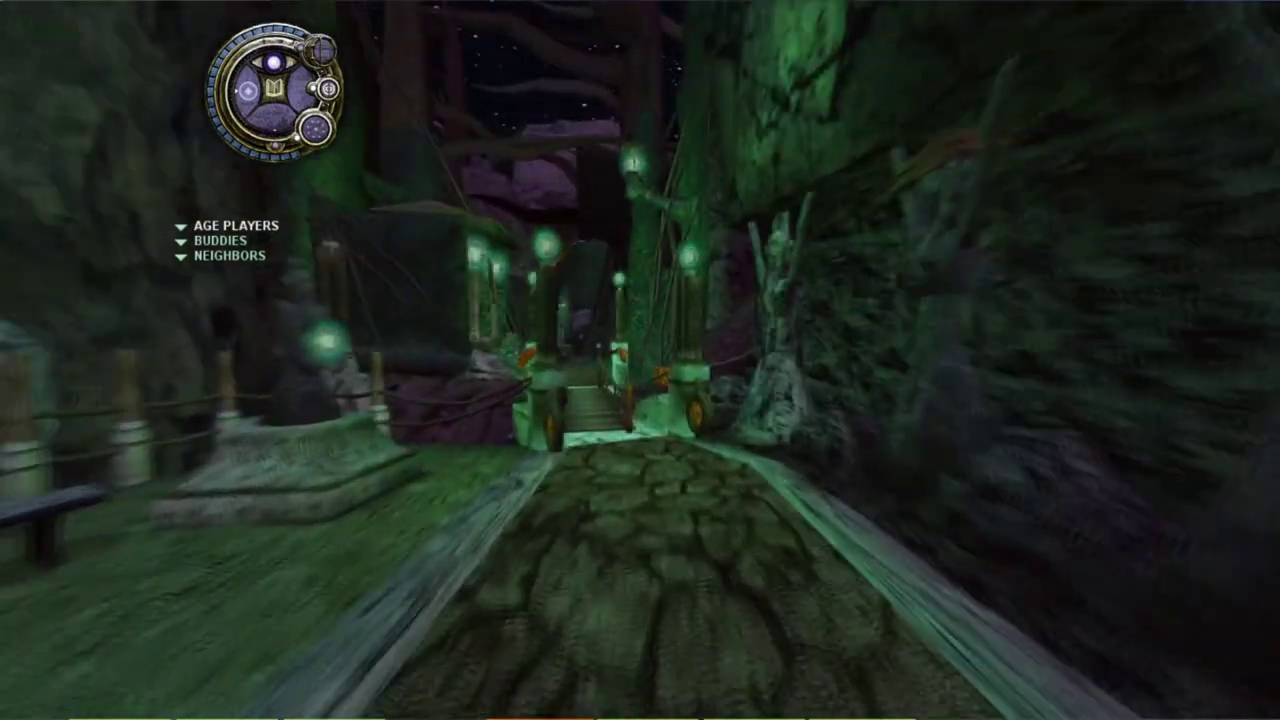
pyautogui.press('Up')
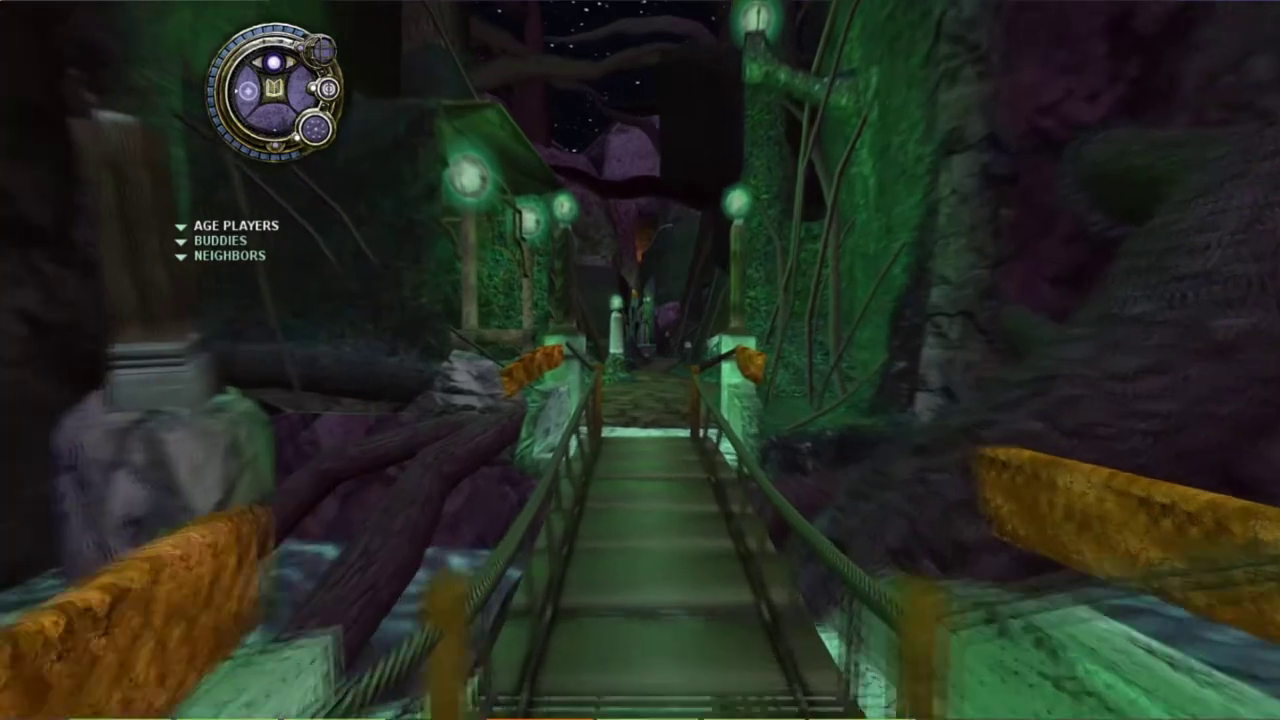
# Cross the rope bridge and follow the winding garden path towards the fountain.
pyautogui.press('Up')
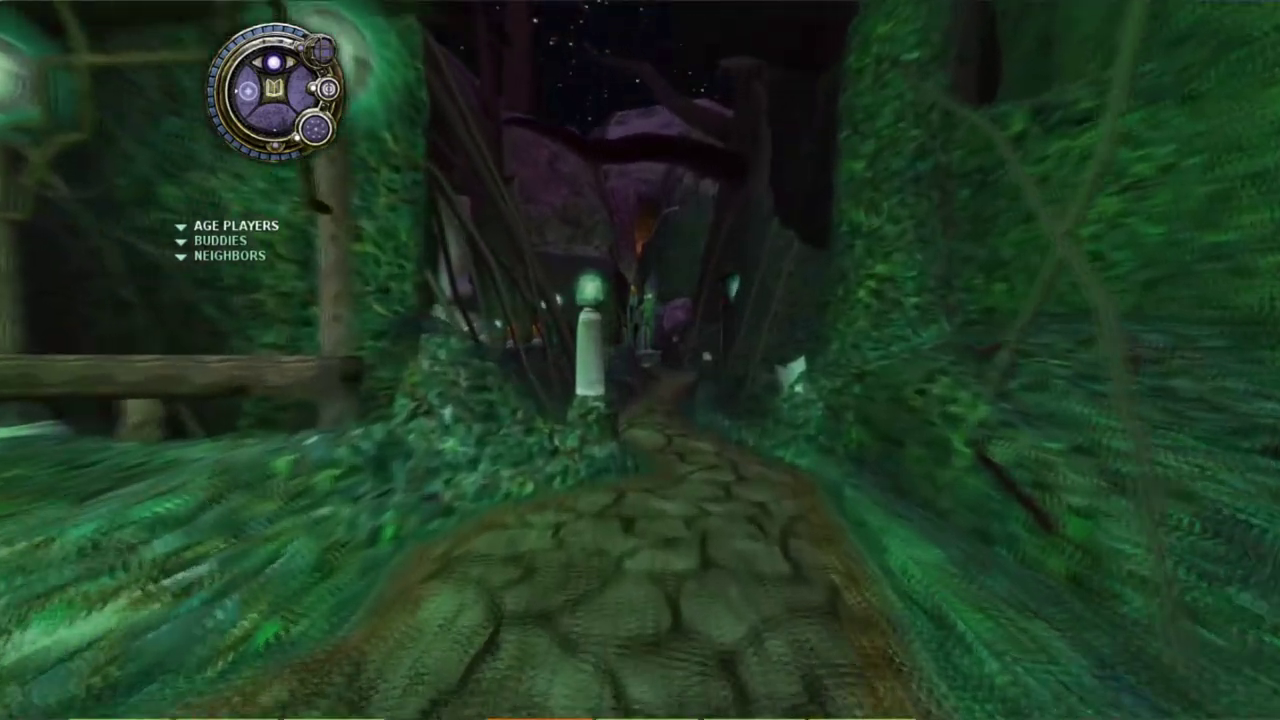
pyautogui.press('Up')
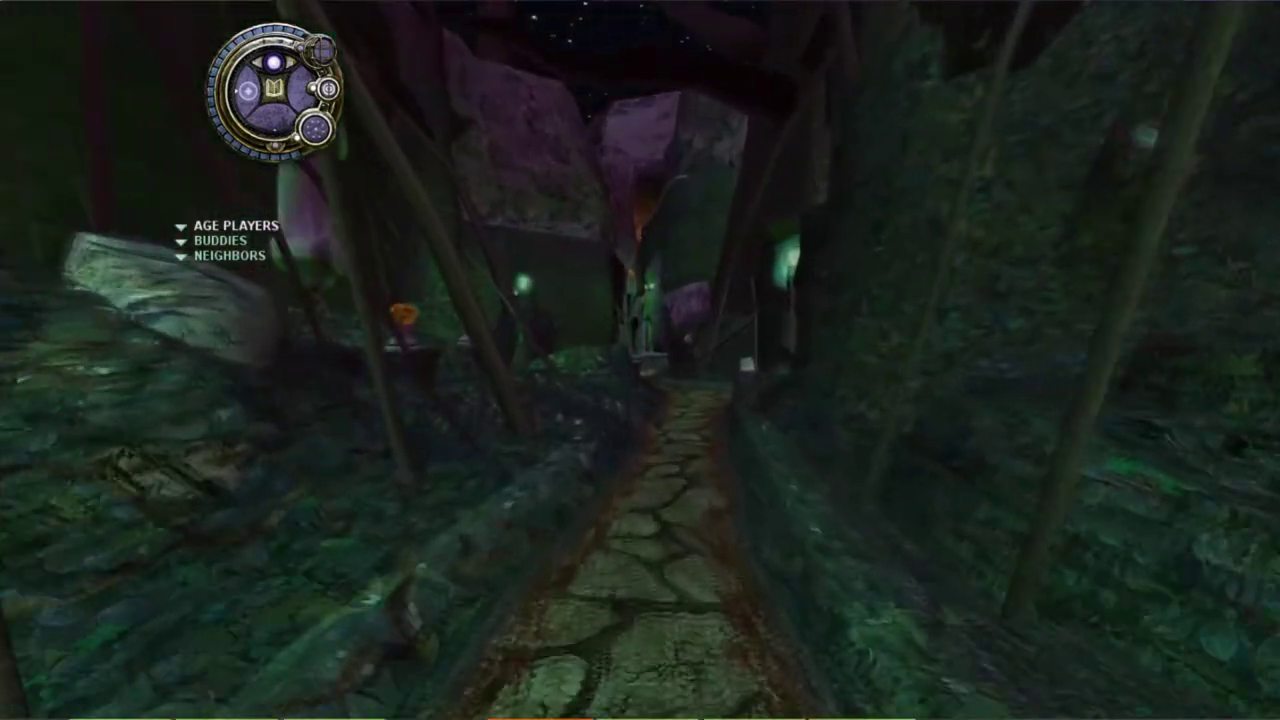
pyautogui.press('Up')
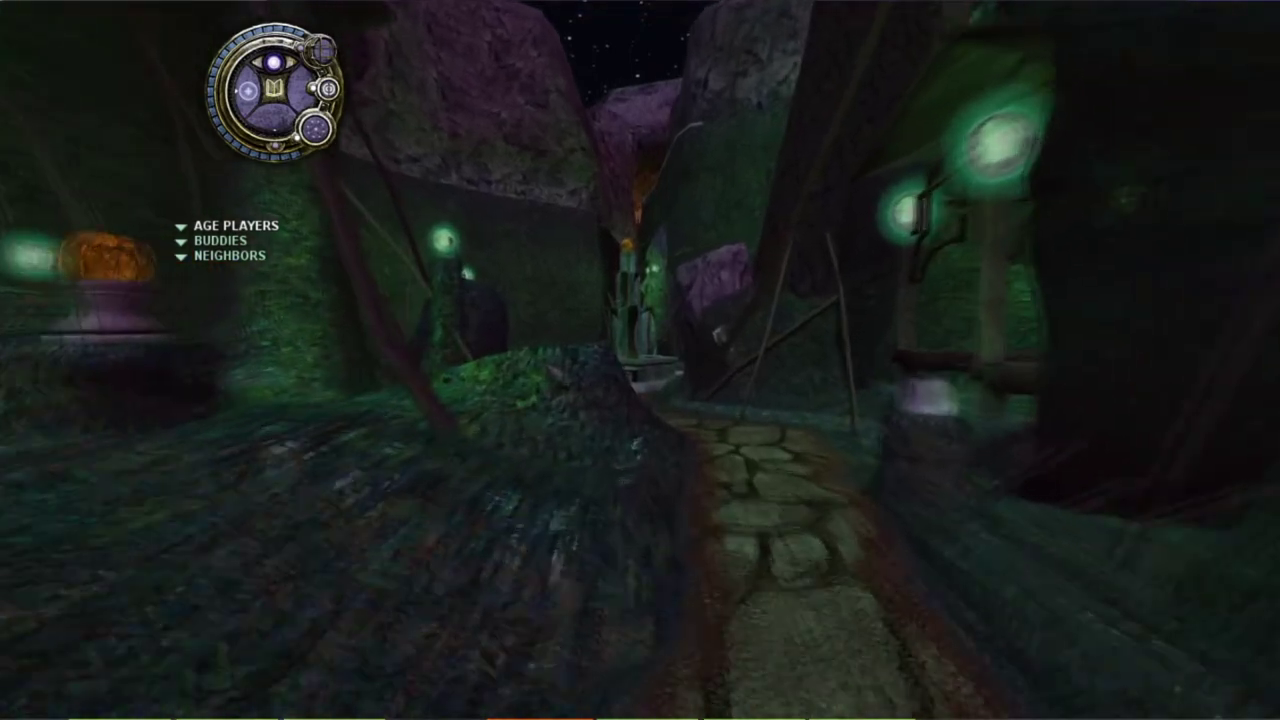
pyautogui.press('Up')
pyautogui.press('Left')
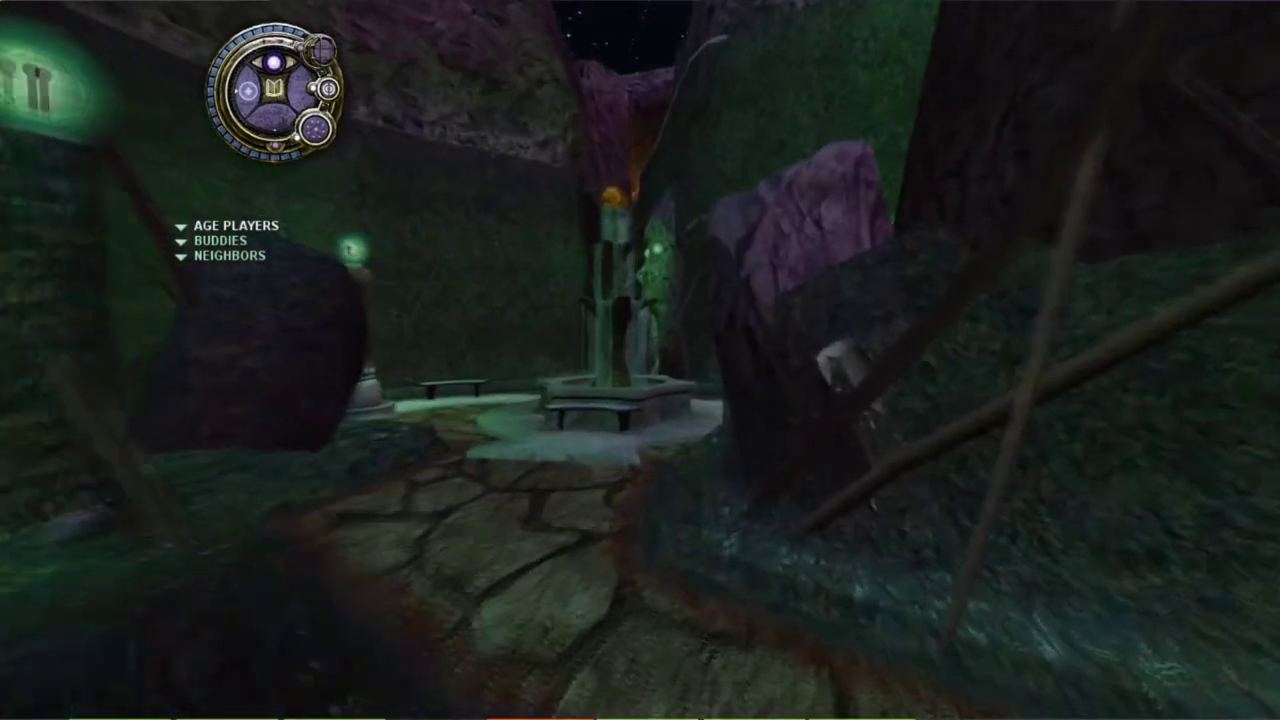
# Check the KI coordinates on the path before the fountain, and continue exploring with the readout for reference.
pyautogui.press('F2')
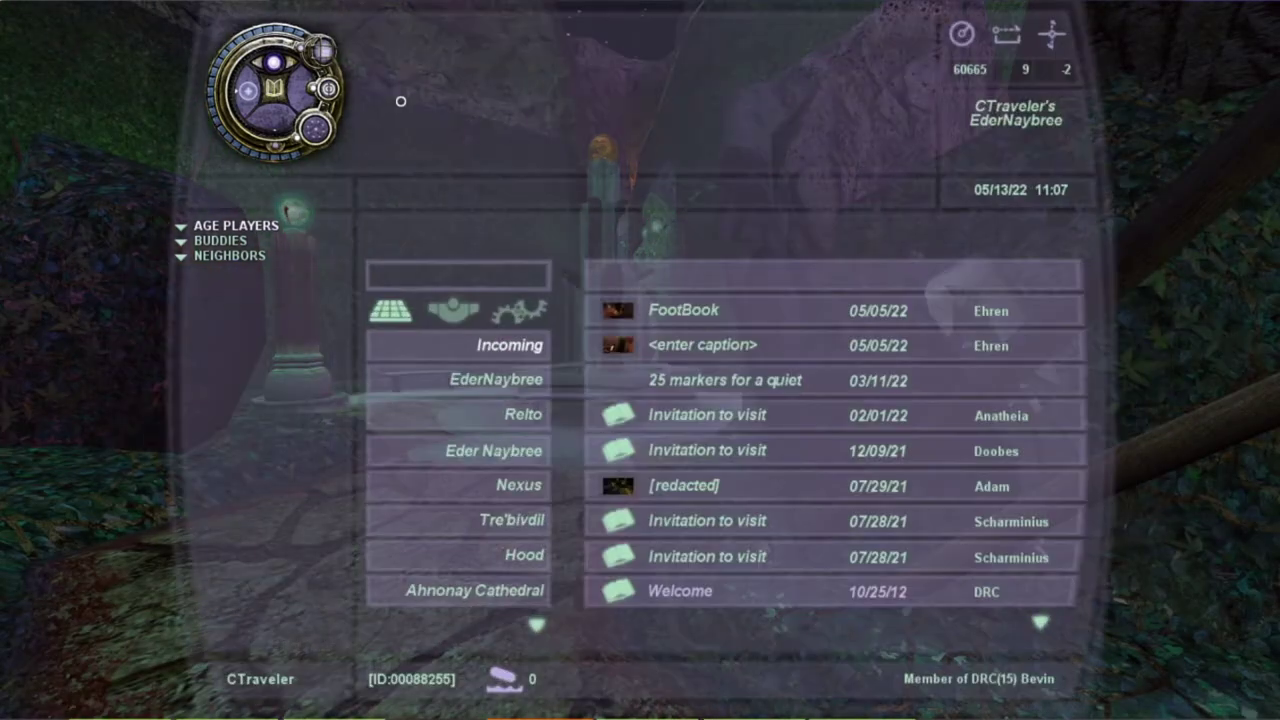
pyautogui.press('F2')
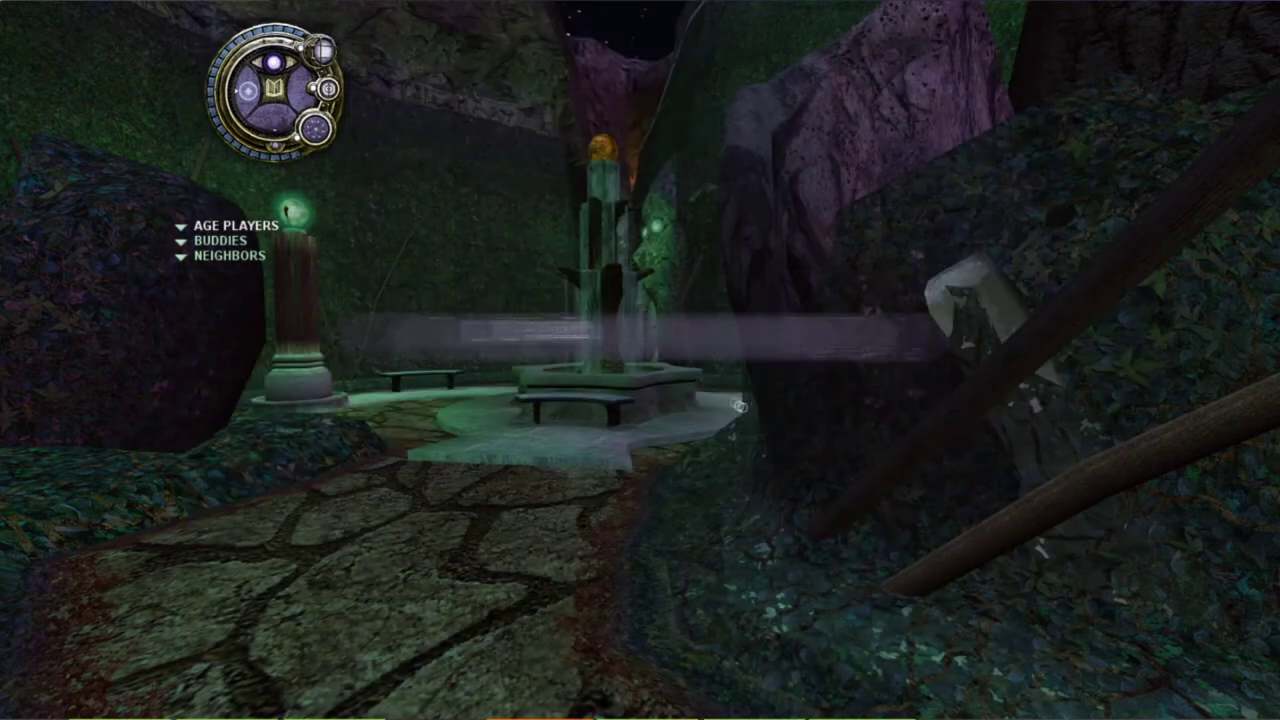
pyautogui.press('Up')
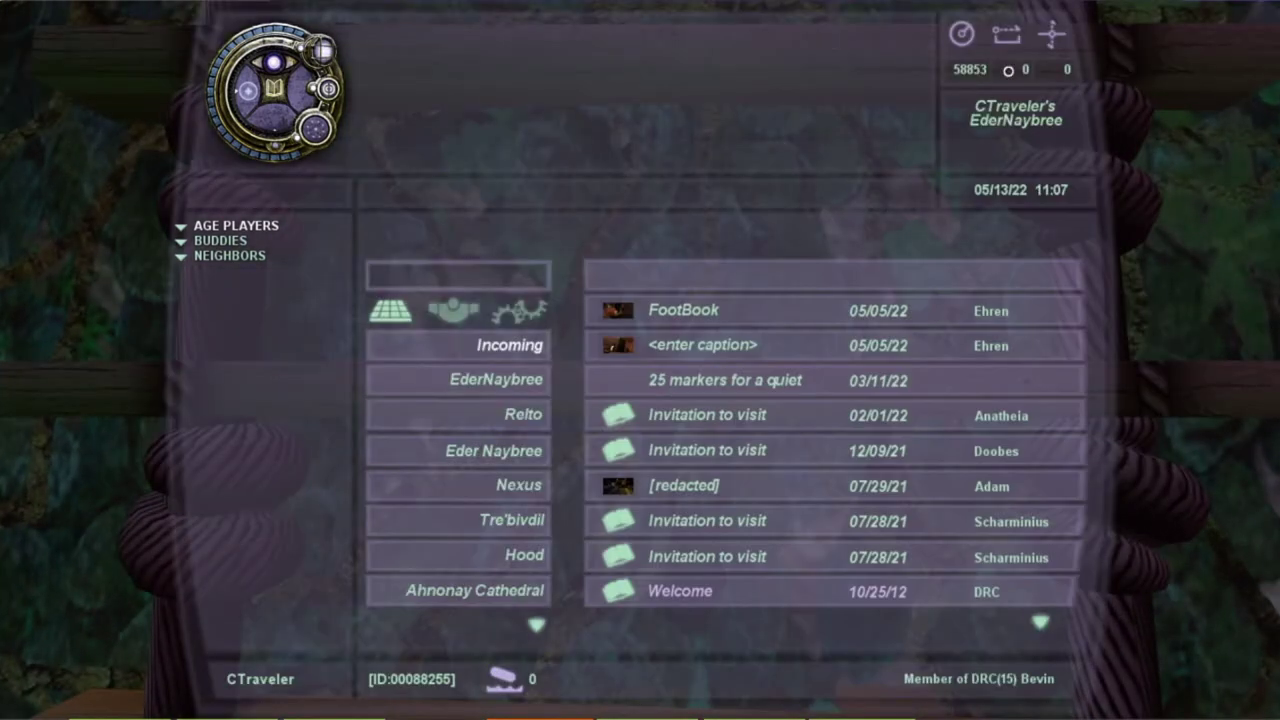
pyautogui.press('Up')
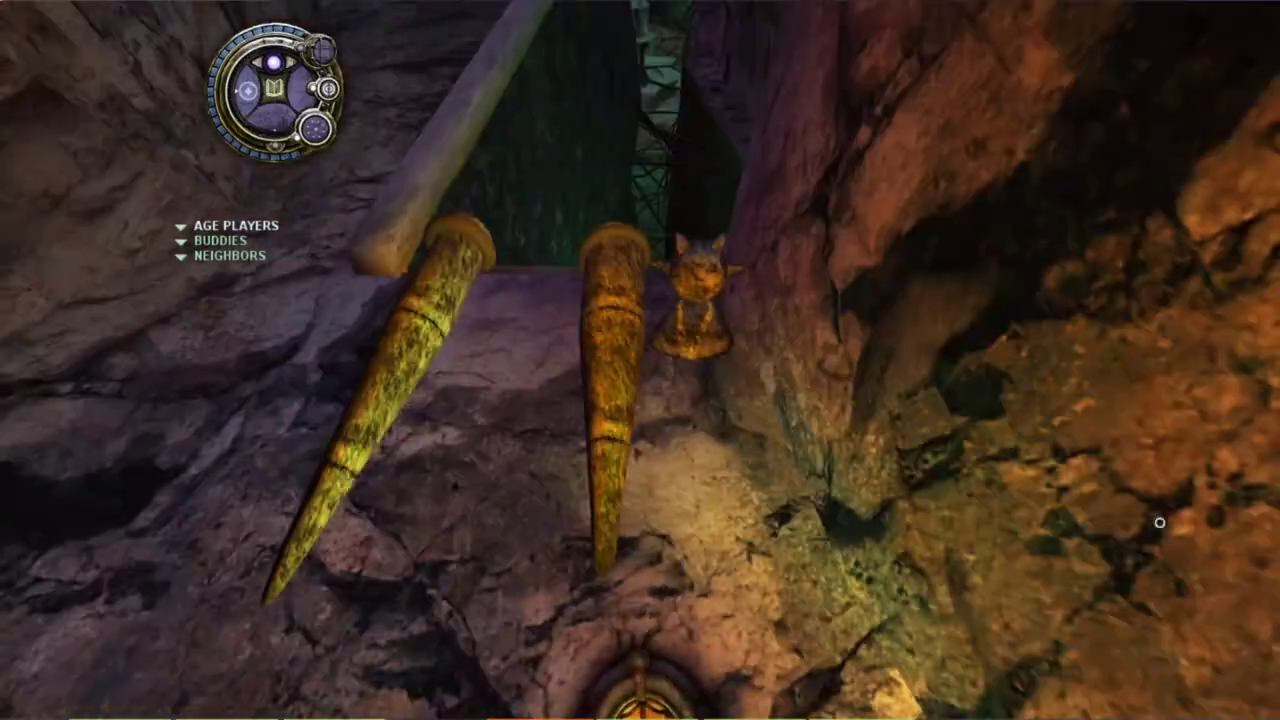
# Check the KI coordinates repeatedly above the golden spikes while adjusting the facing direction.
pyautogui.press('F2')
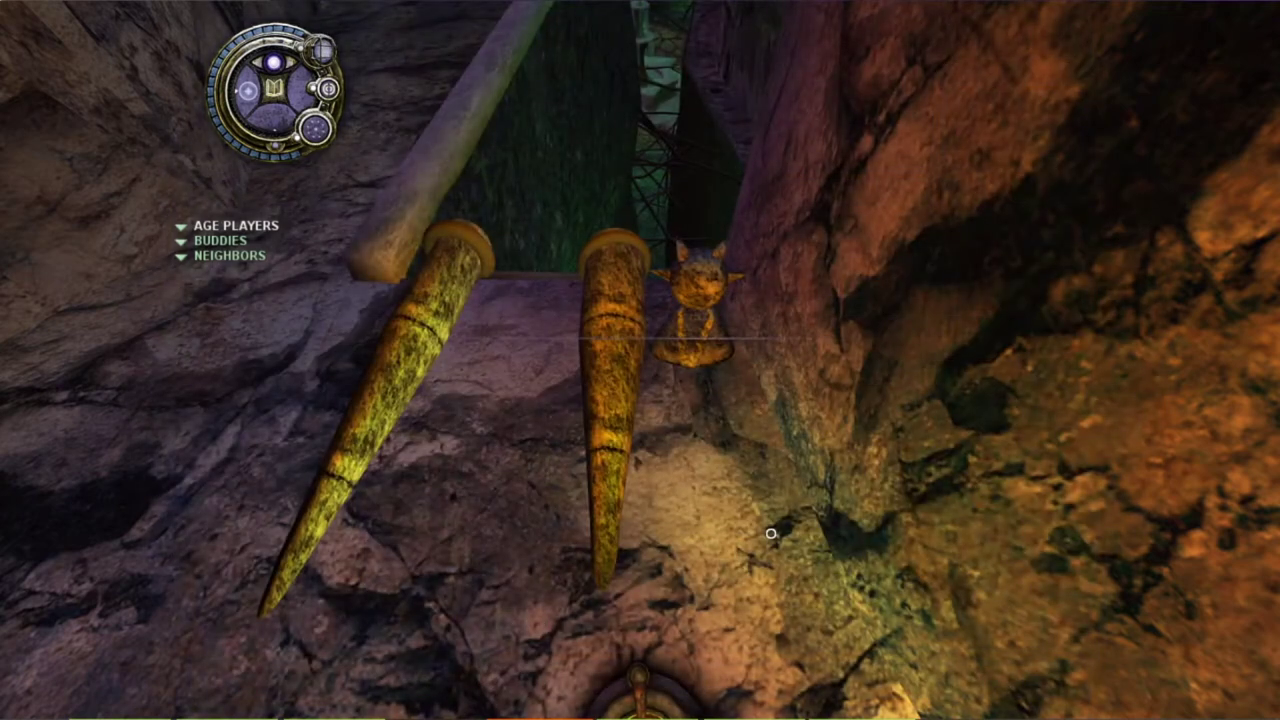
pyautogui.moveTo(691, 373); pyautogui.dragTo(640, 350, button='right')
pyautogui.press('F2')
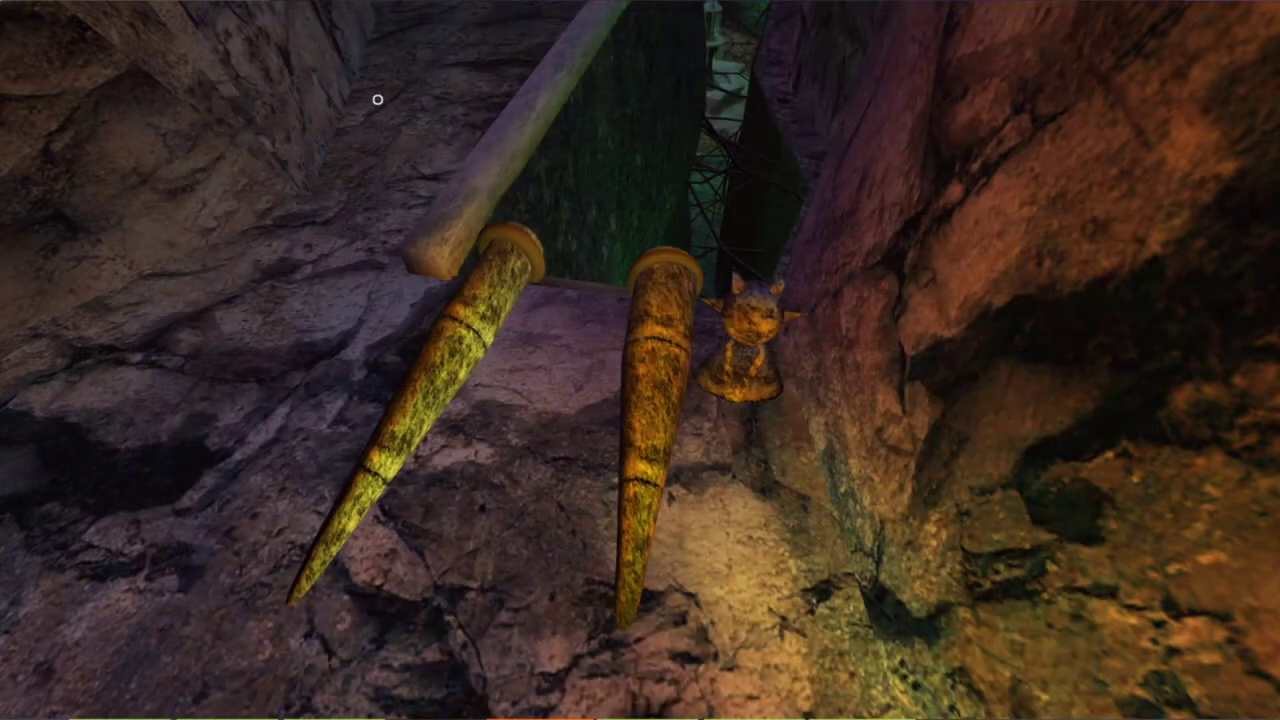
pyautogui.press('Right')
pyautogui.press('Right')
pyautogui.press('F2')
pyautogui.press('F2')
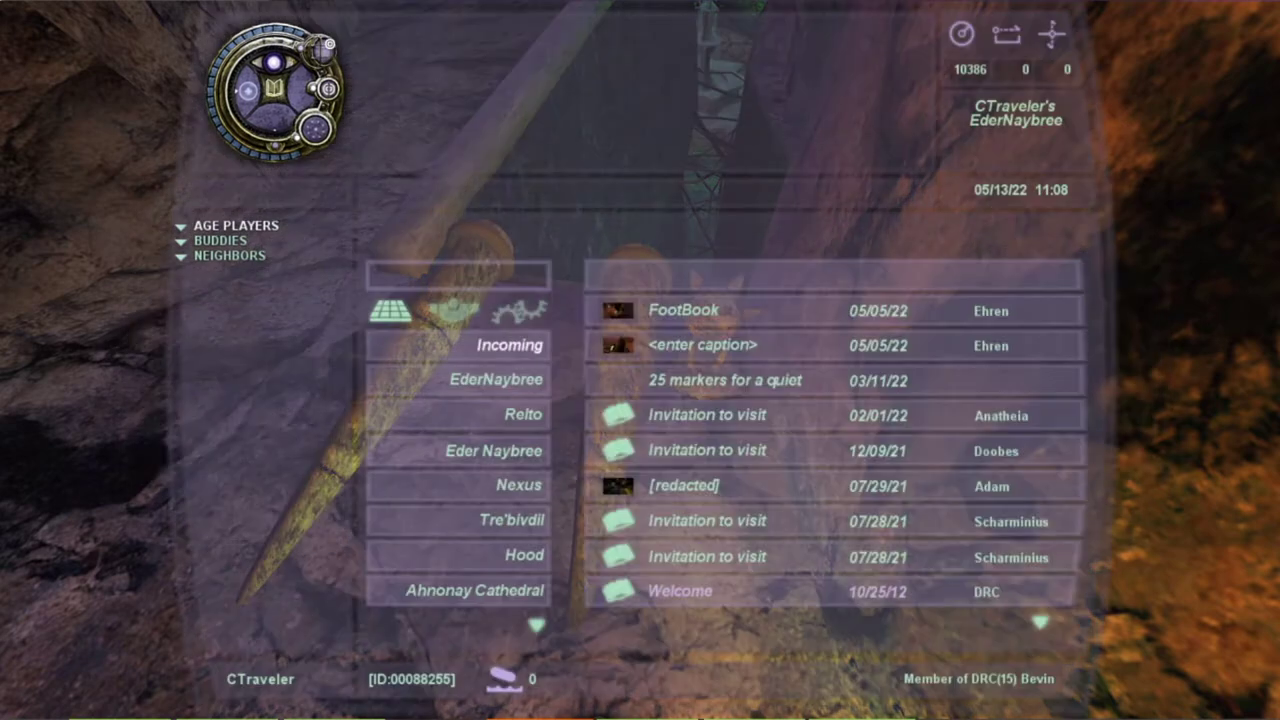
pyautogui.press('F2')
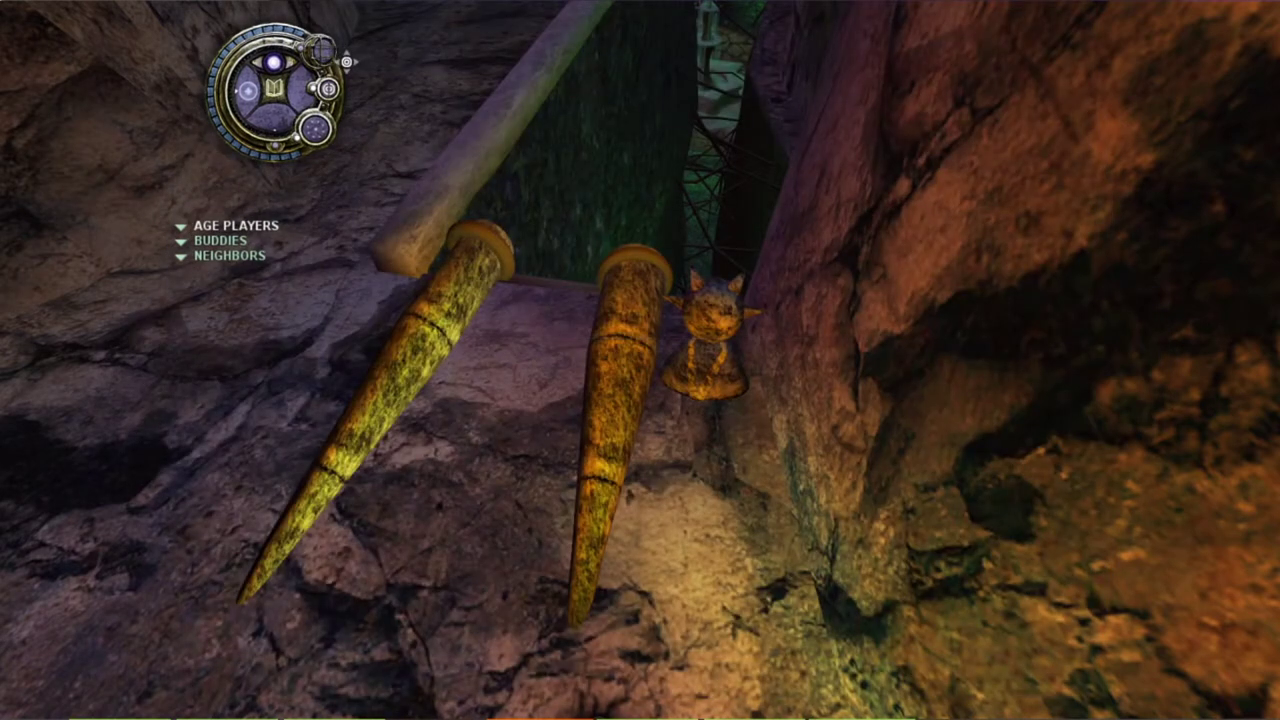
# Compare KI coordinate readings around the golden spikes and small statue while changing facing direction and moving closer.
pyautogui.press('Left')
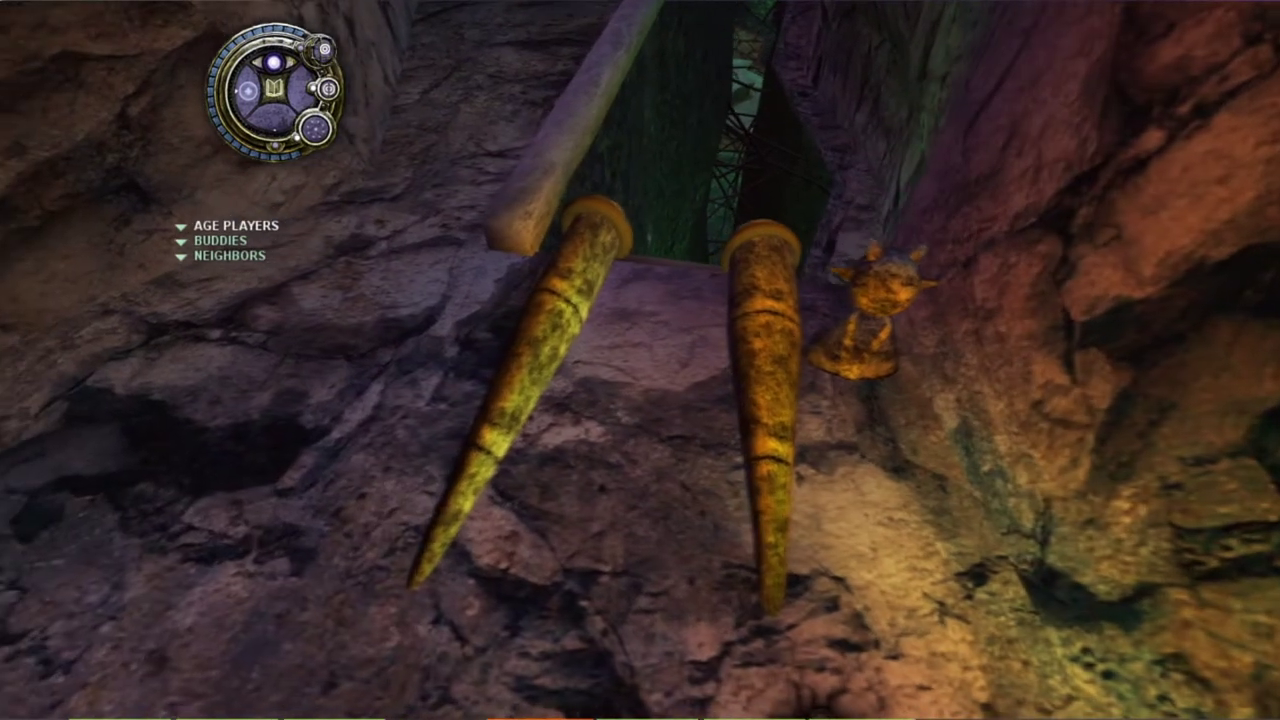
pyautogui.press('F2')
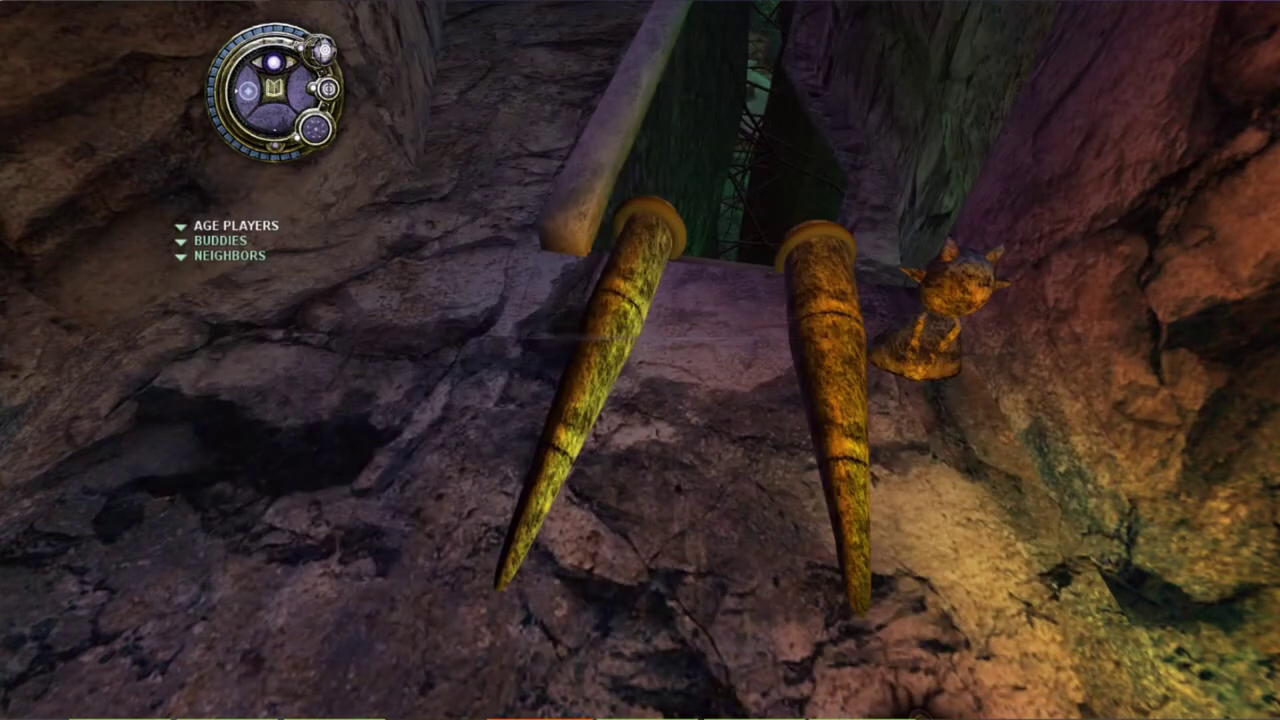
pyautogui.press('Right')
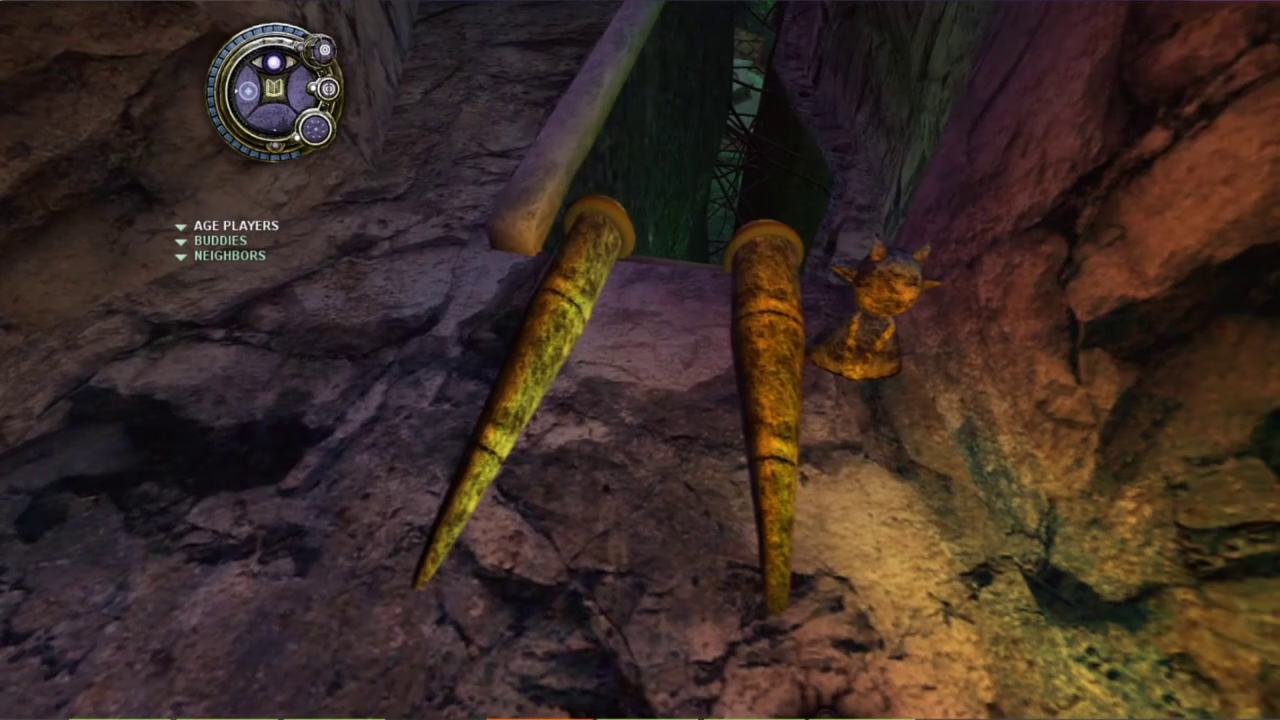
pyautogui.press('Right')
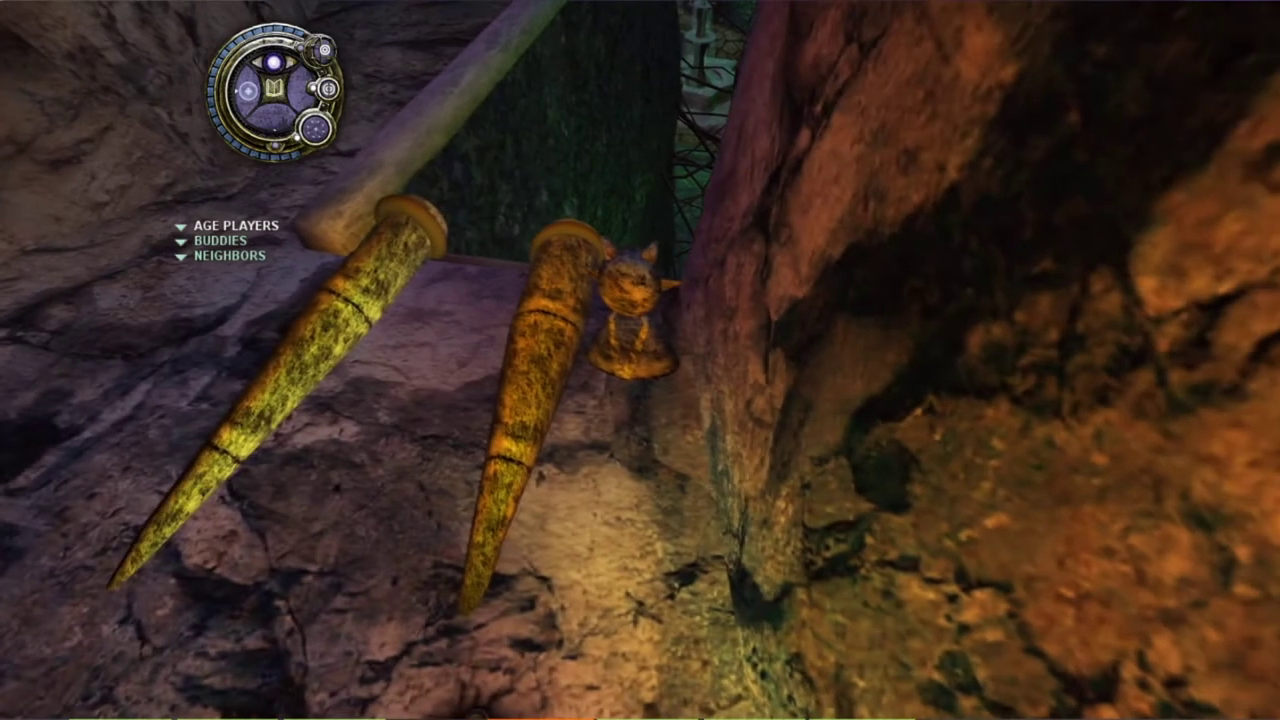
pyautogui.press('Up')
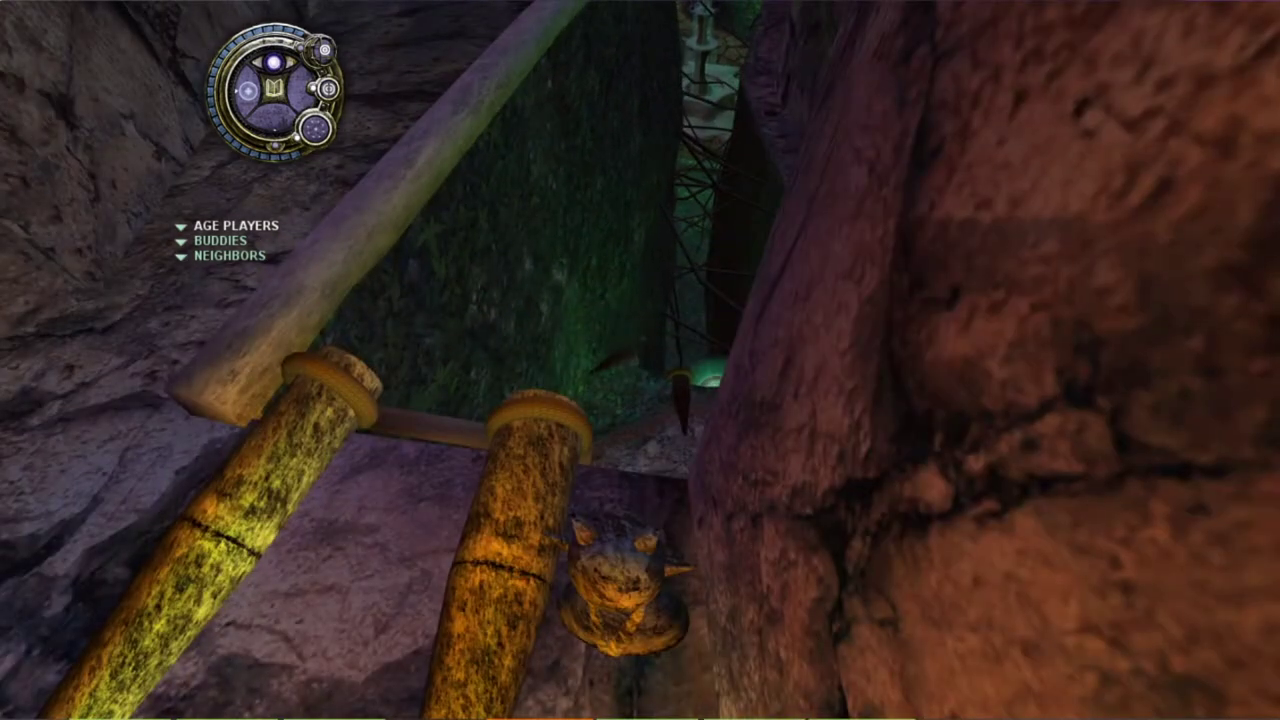
pyautogui.press('F2')
pyautogui.press('F2')
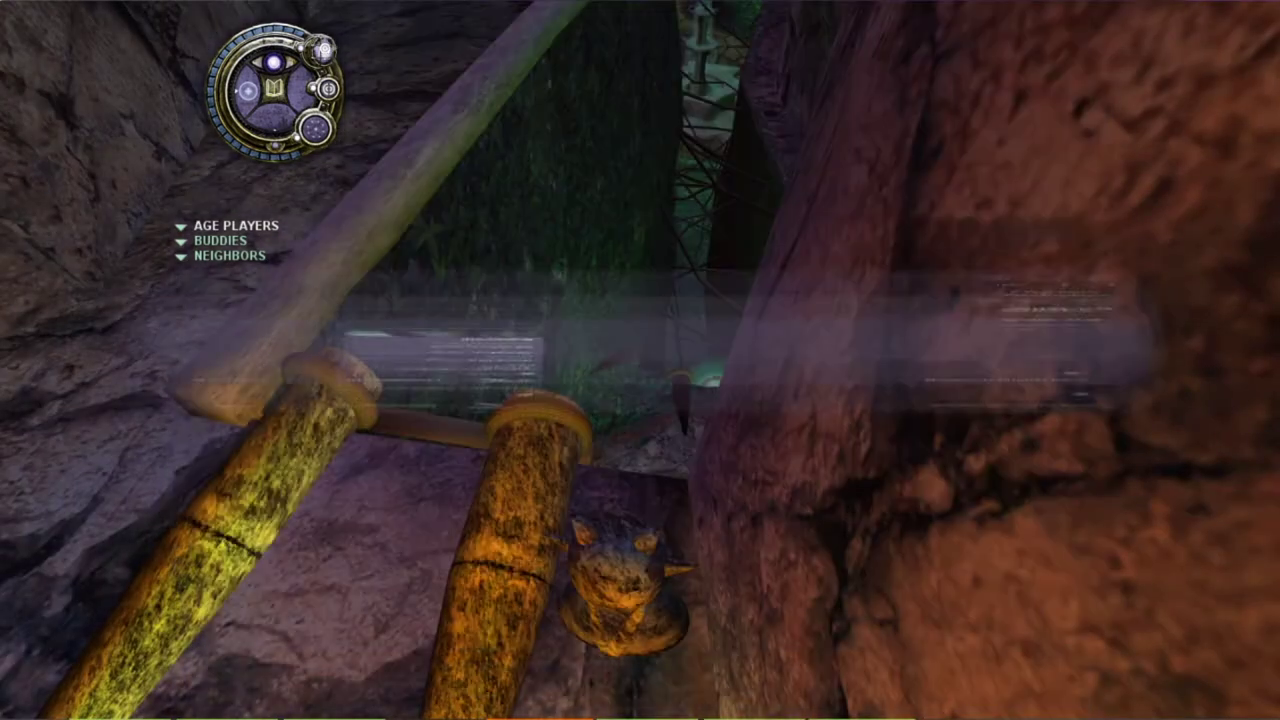
# Look around near the golden spikes to view the glowing marker on the rocky ground in front of them.
pyautogui.moveTo(640, 250); pyautogui.dragTo(309, 274, button='right')
pyautogui.press('Up')
pyautogui.moveTo(423, 437); pyautogui.dragTo(80, 435, button='right')
pyautogui.moveTo(885, 460); pyautogui.dragTo(315, 462, button='right')
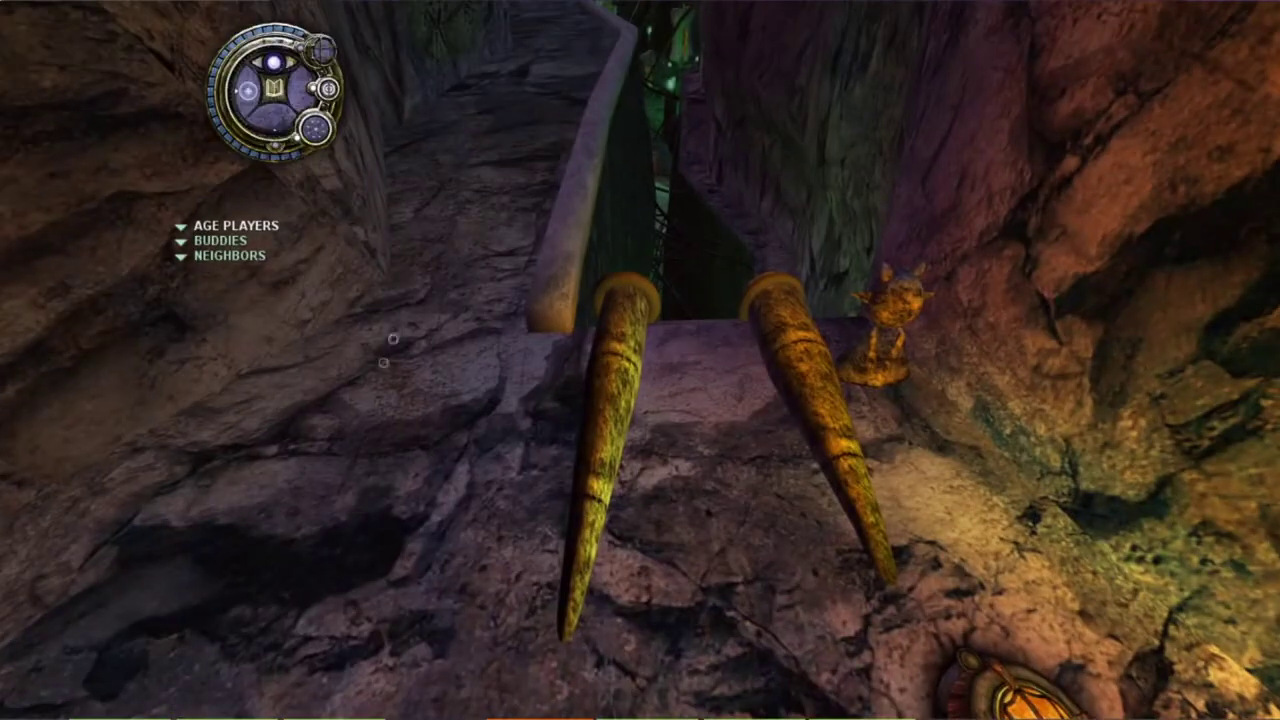
# Quit URU and switch to the AthshebasGarden.blend scene in Blender.
pyautogui.press('Escape')
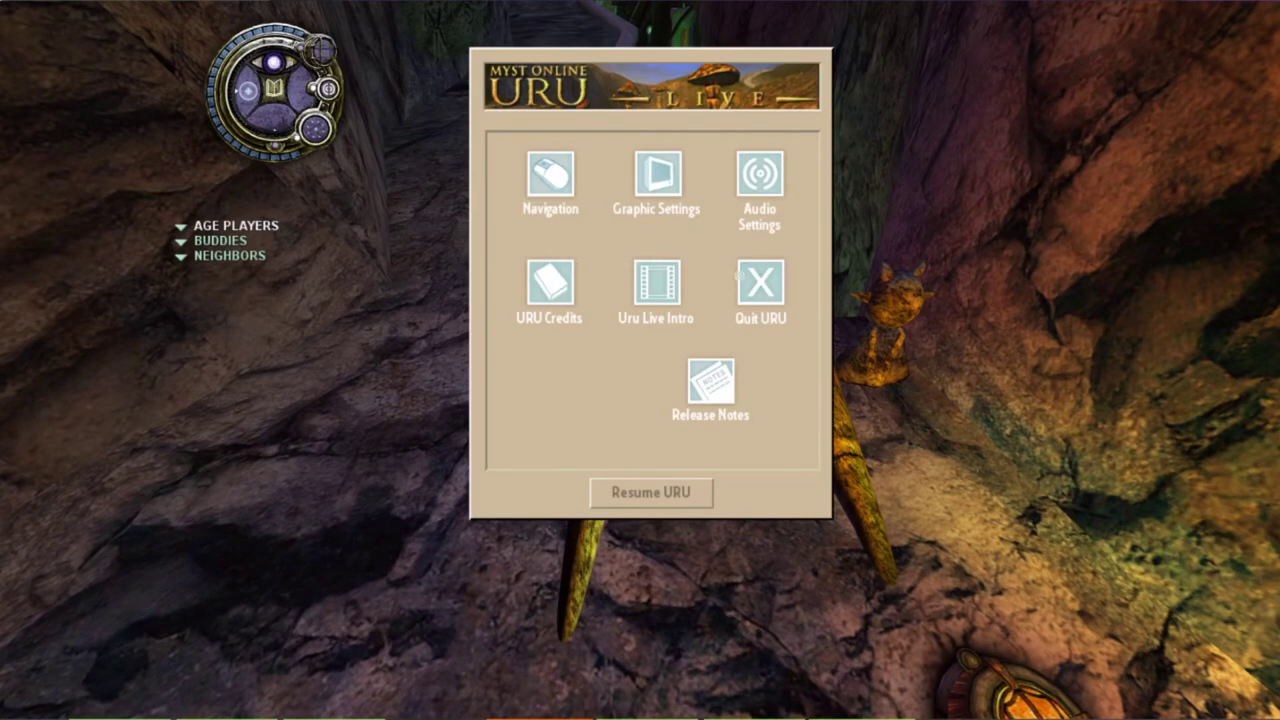
pyautogui.click(741, 289)
pyautogui.click(696, 453)
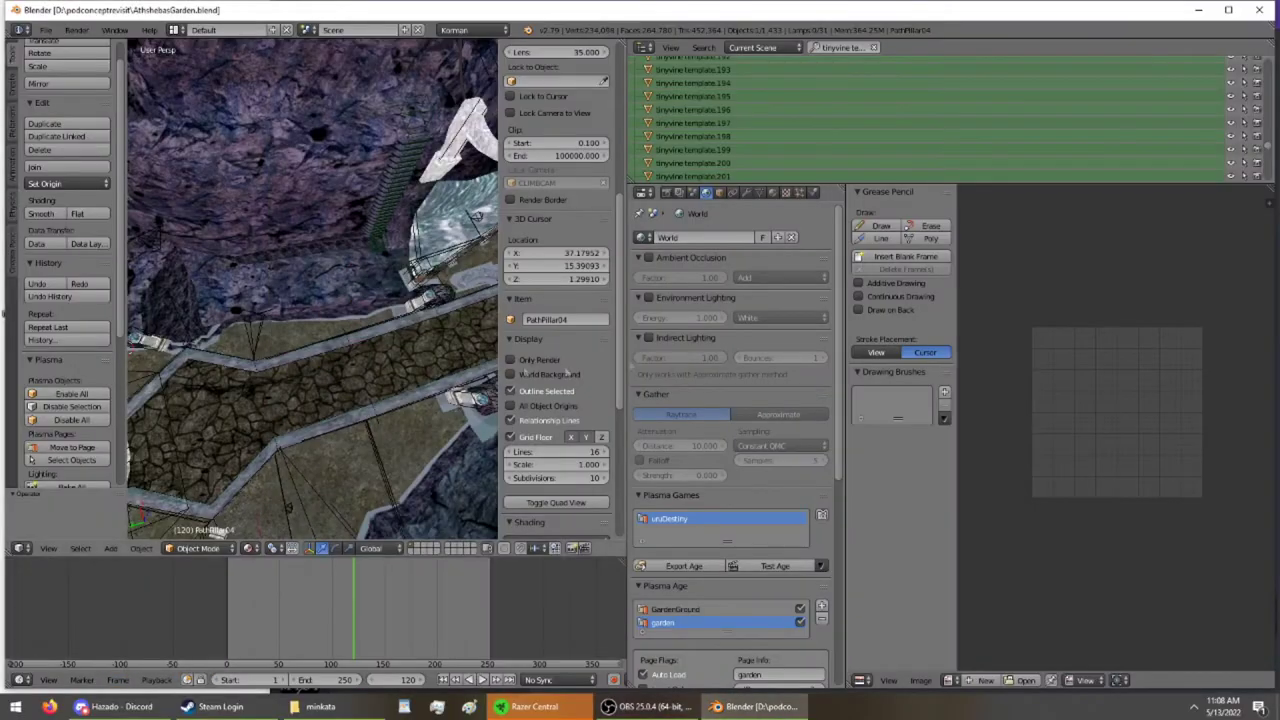
# Find the glowing marker by the golden spikes, select its bakelighting-marker object and frame it closely.
pyautogui.moveTo(358, 447)
pyautogui.mouseDown(button='middle')
pyautogui.moveTo(344, 360)
pyautogui.moveTo(5, 241)
pyautogui.moveTo(3, 286)
pyautogui.moveTo(463, 338)
pyautogui.moveTo(281, 374)
pyautogui.moveTo(474, 422)
pyautogui.moveTo(300, 480)
pyautogui.moveTo(298, 434)
pyautogui.mouseUp(button='middle')
pyautogui.rightClick(364, 260)
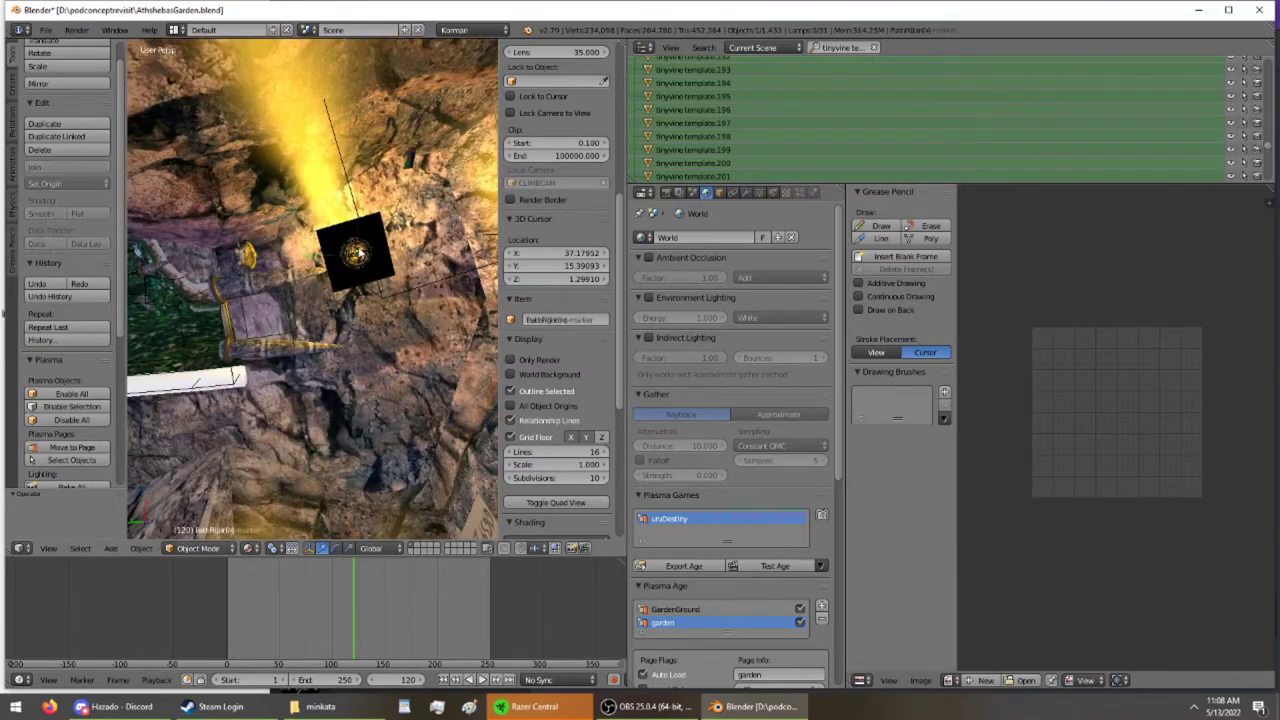
pyautogui.press('g')
pyautogui.click(383, 245)
pyautogui.press('KP_Decimal')
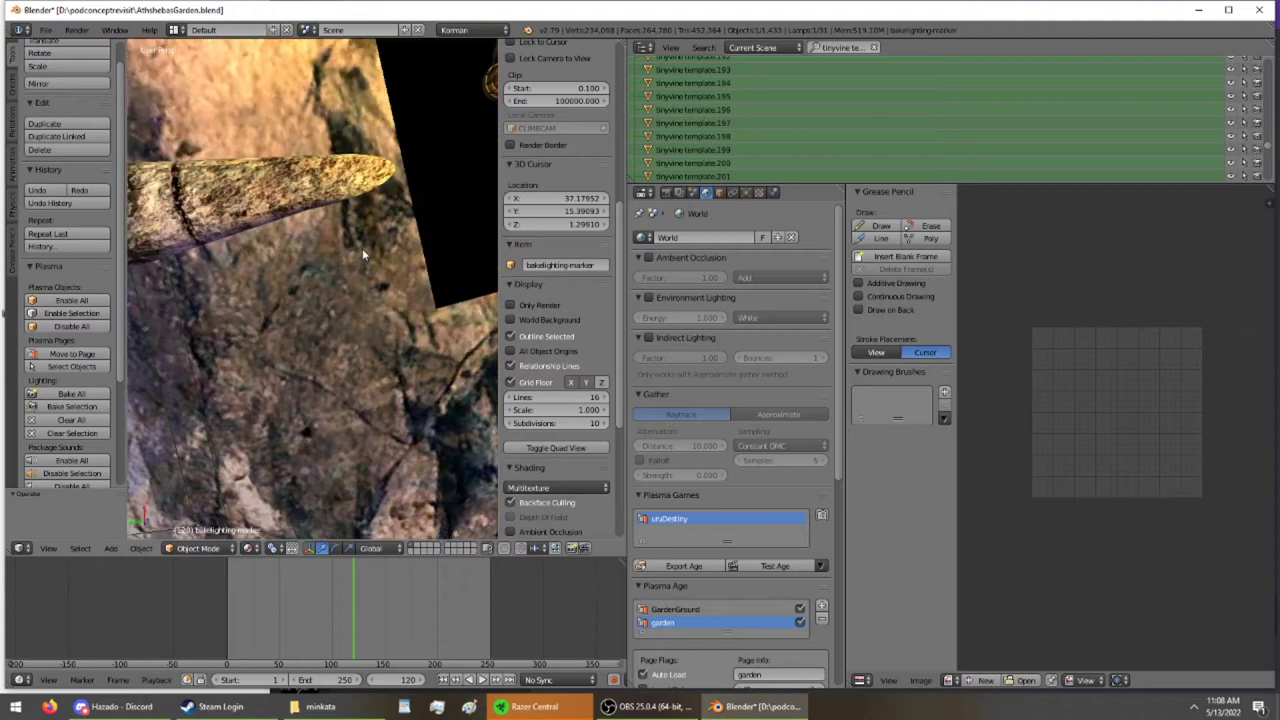
# Review the bakelighting-marker object's texture settings and Plasma modifiers.
pyautogui.click(759, 192)
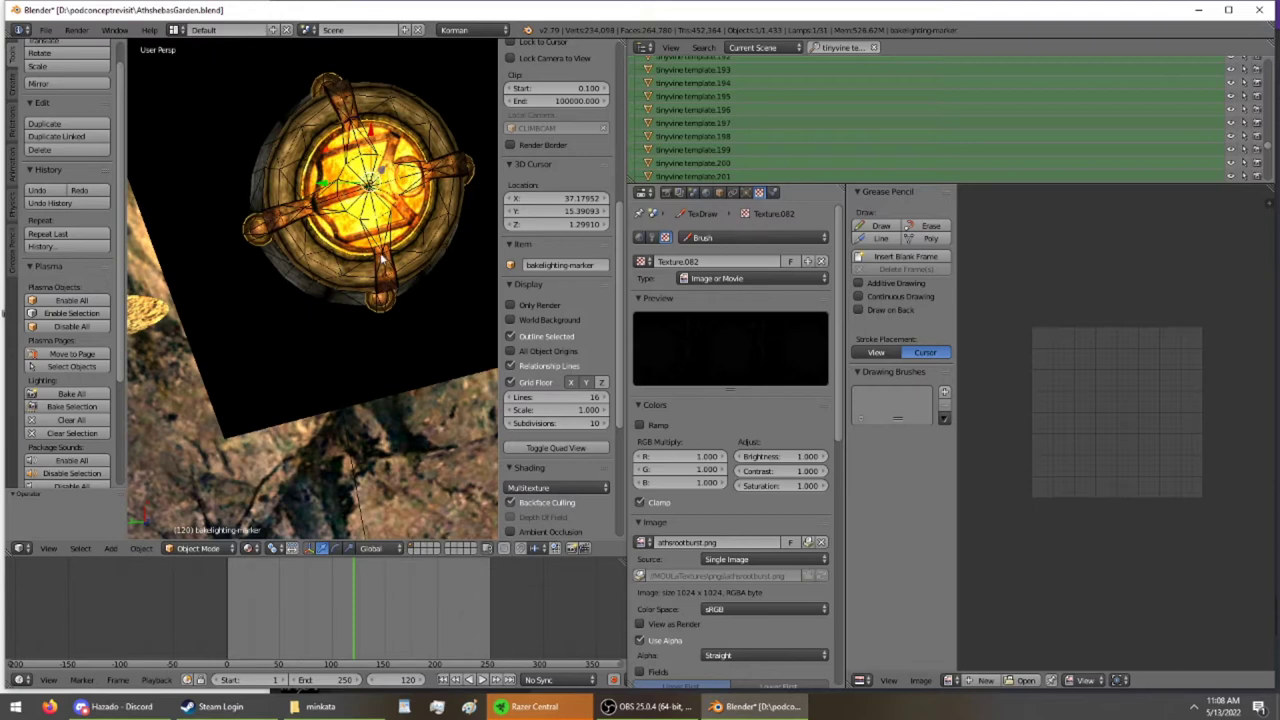
pyautogui.click(773, 193)
pyautogui.click(759, 193)
pyautogui.click(773, 194)
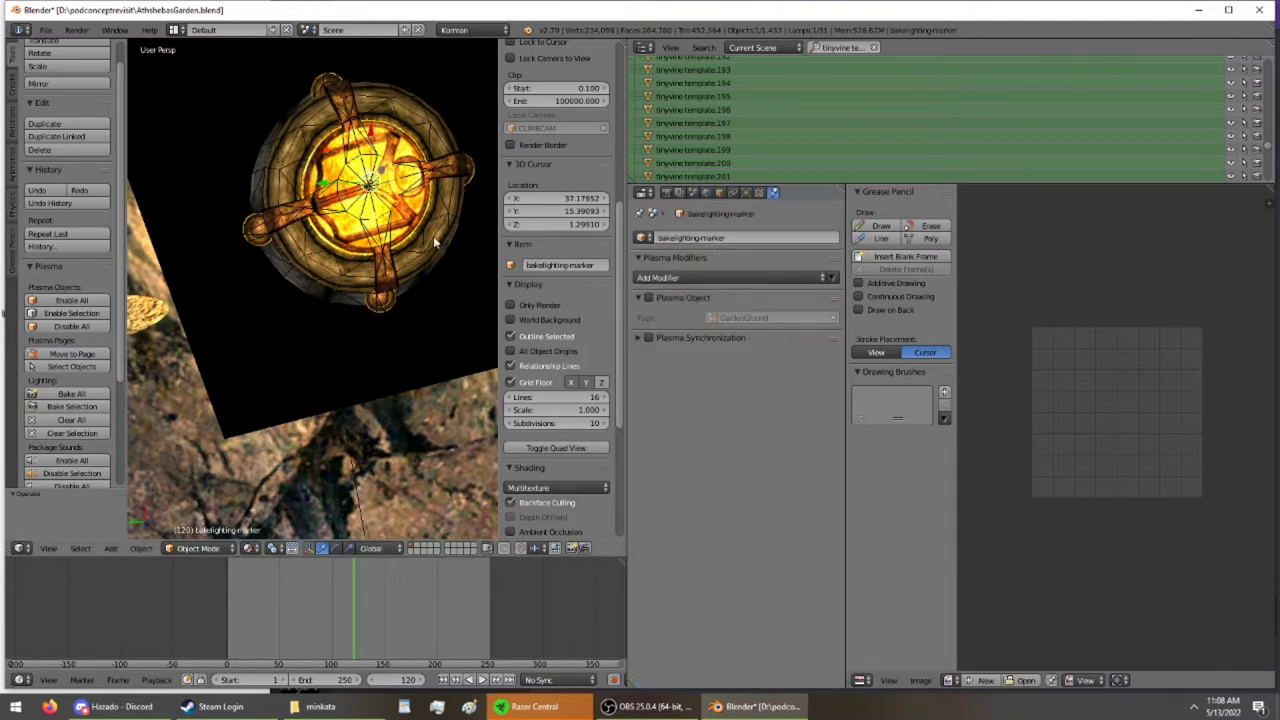
# Select the MaintainersMarker_DRAW object, isolate it in local view and review its Calibration options.
pyautogui.rightClick(433, 238)
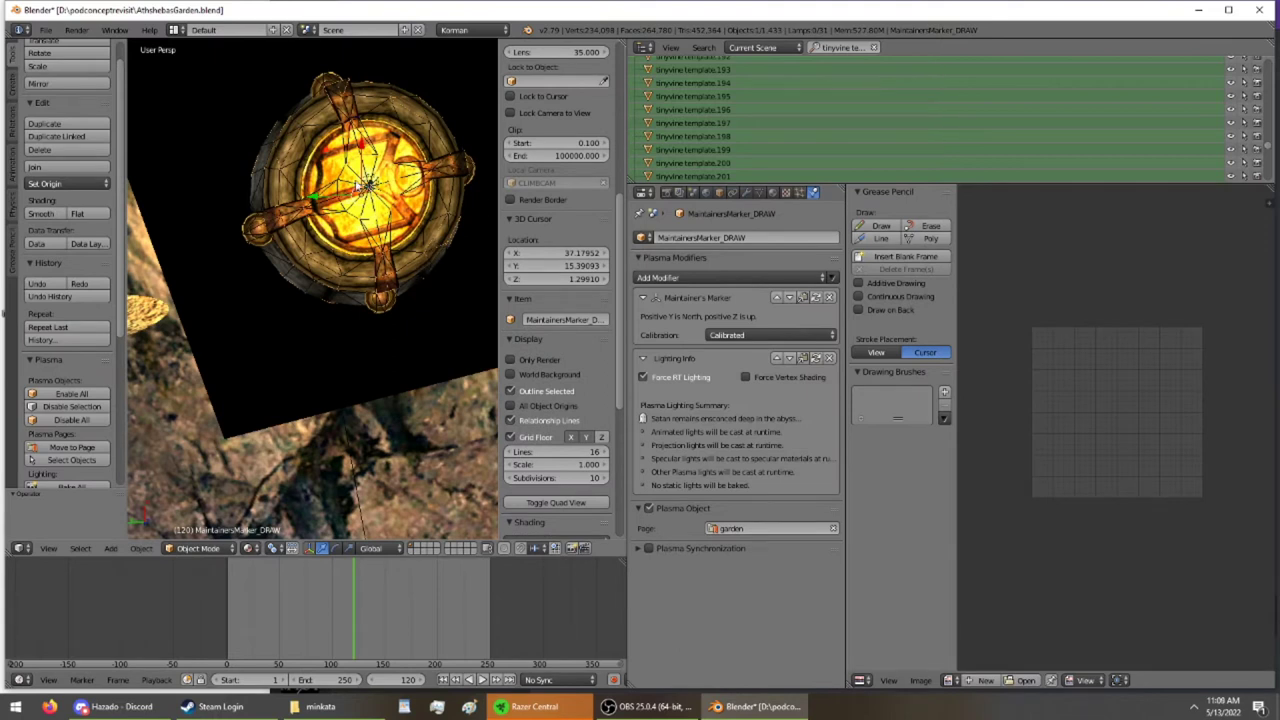
pyautogui.press('KP_Divide')
pyautogui.moveTo(357, 220); pyautogui.dragTo(305, 150, button='middle')
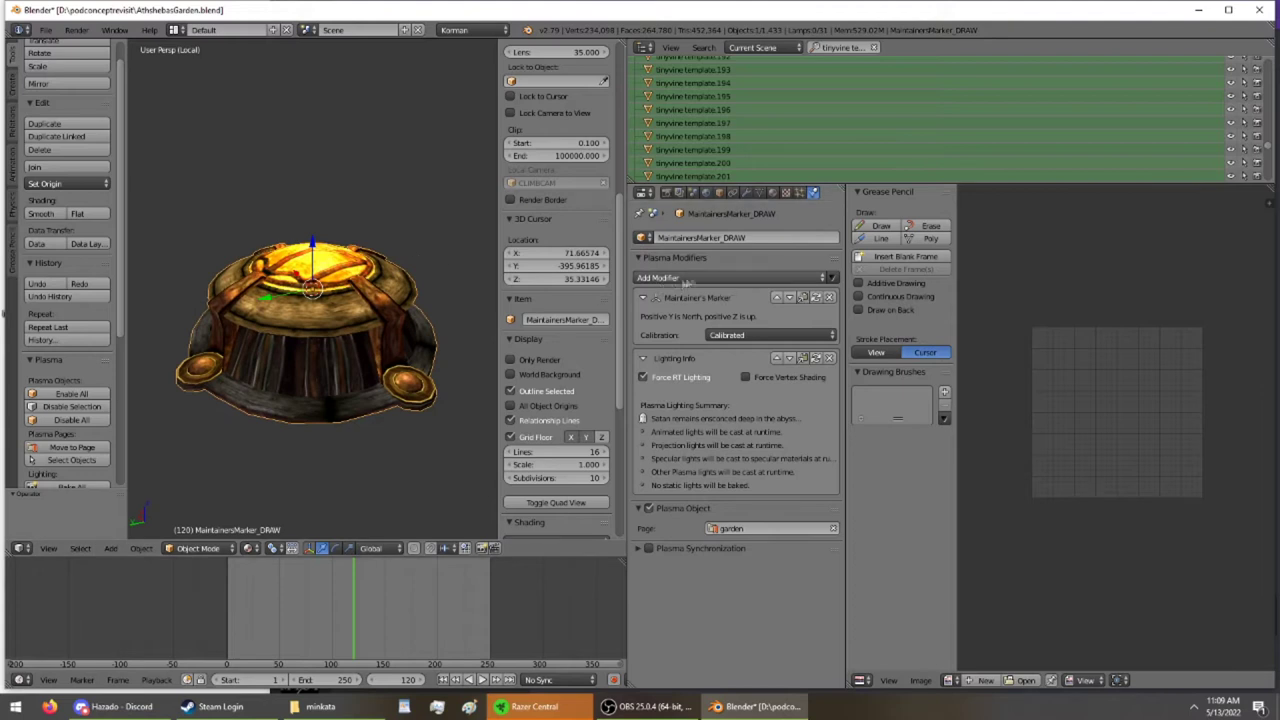
pyautogui.click(726, 340)
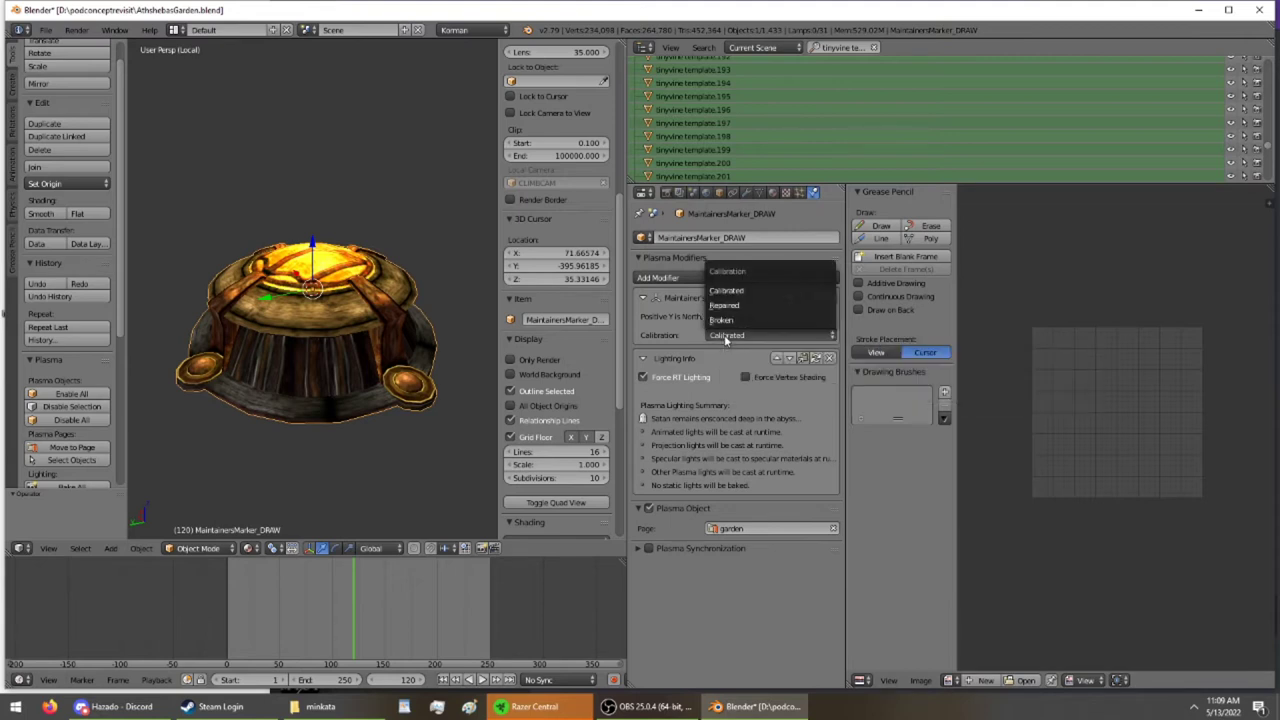
# Examine the maintainer's marker from above, both isolated and in the scene, to see how its arms align with the axes.
pyautogui.moveTo(293, 291); pyautogui.dragTo(252, 374, button='middle')
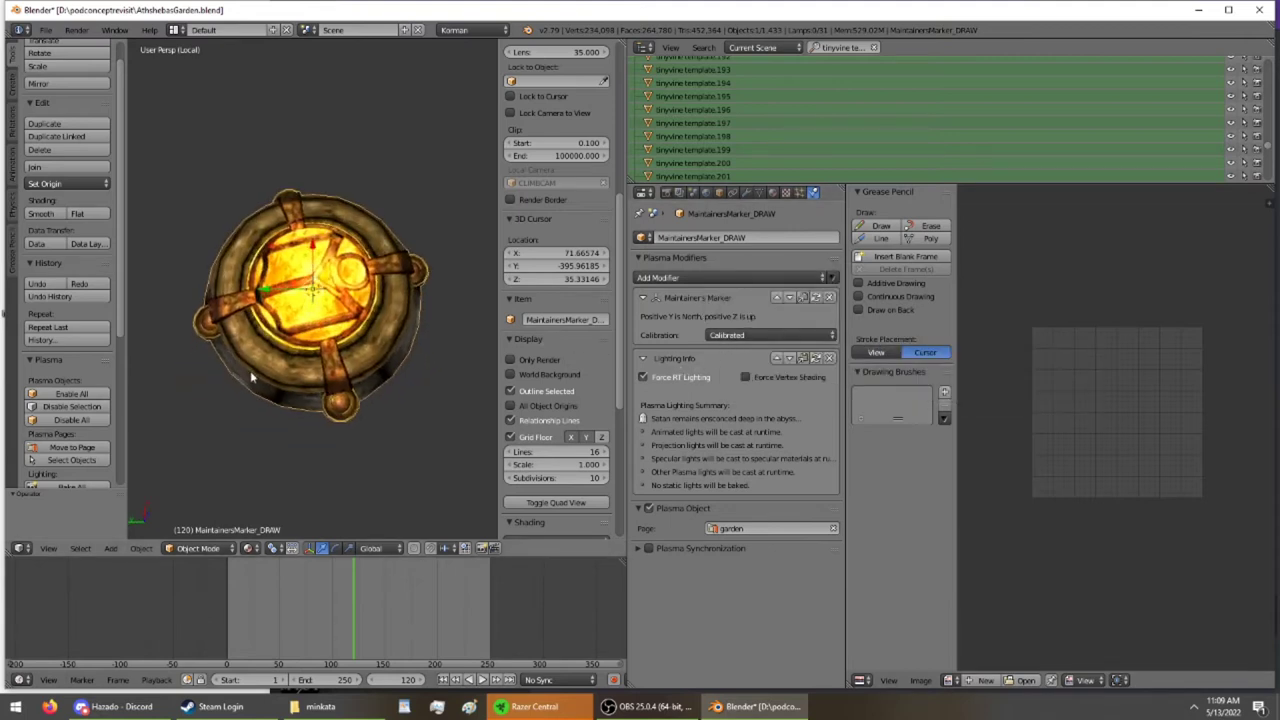
pyautogui.press('KP_Divide')
pyautogui.moveTo(265, 323)
pyautogui.mouseDown(button='middle')
pyautogui.moveTo(274, 280)
pyautogui.moveTo(237, 443)
pyautogui.moveTo(283, 419)
pyautogui.moveTo(230, 493)
pyautogui.moveTo(446, 490)
pyautogui.mouseUp(button='middle')
pyautogui.press('KP_Divide')
pyautogui.scroll(-2, 264, 425)
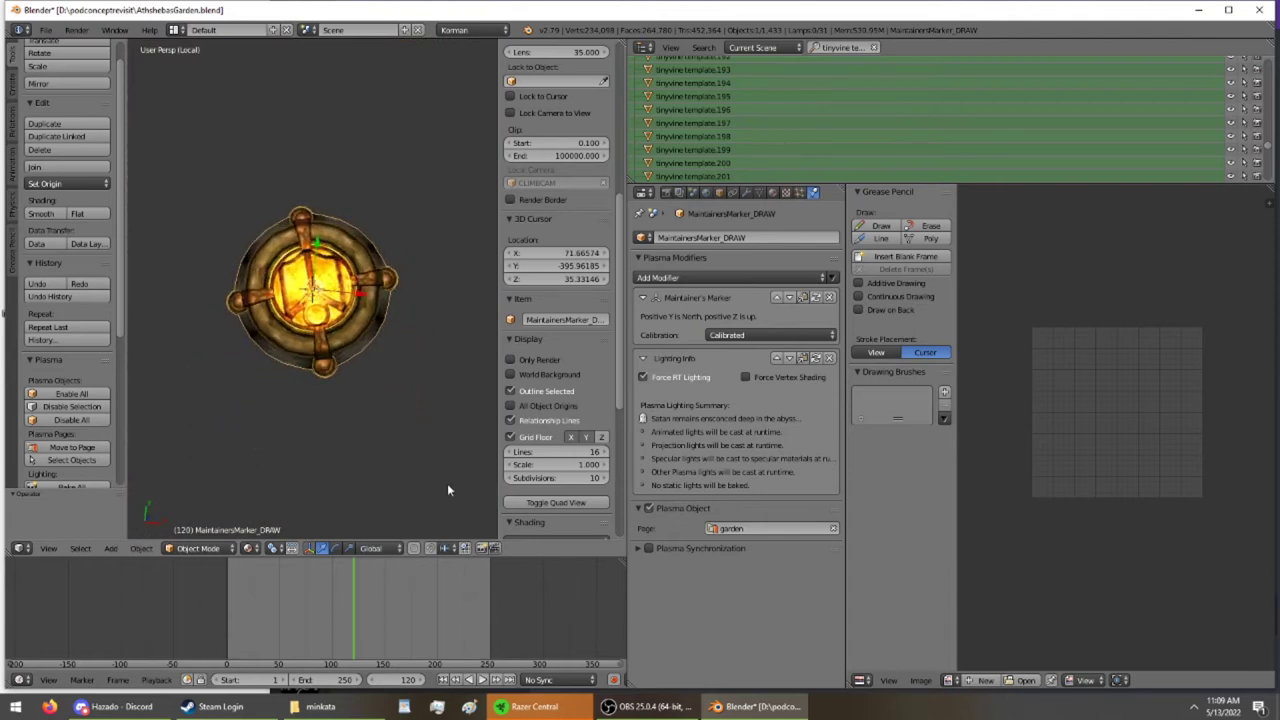
pyautogui.moveTo(474, 414); pyautogui.dragTo(456, 417, button='middle')
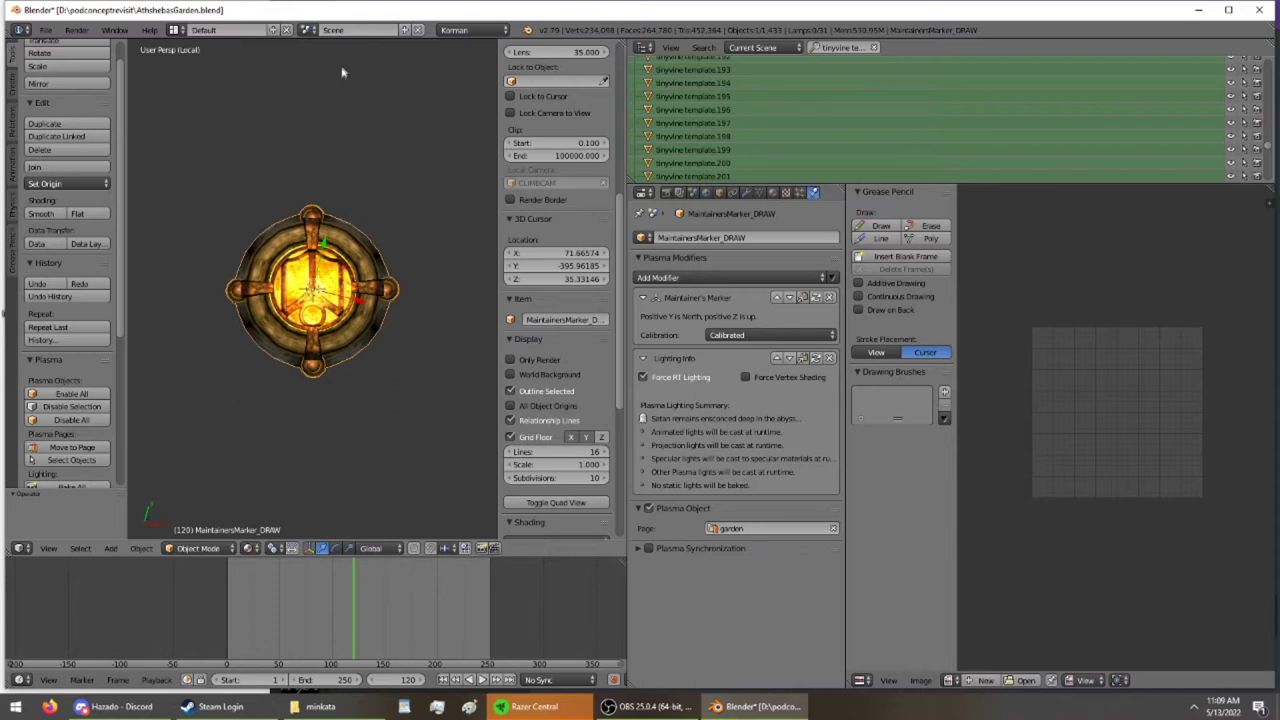
# Inspect the marker's mesh in Edit Mode from above and from the side, and return to Object Mode.
pyautogui.press('Tab')
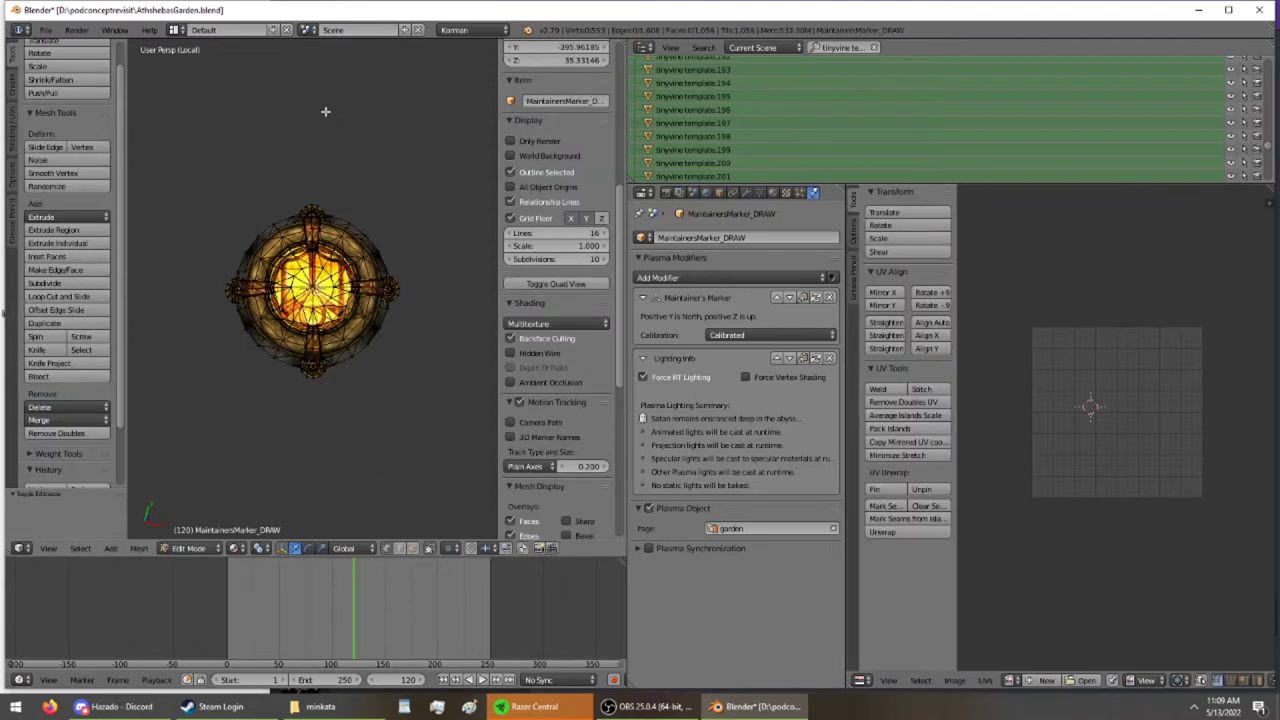
pyautogui.moveTo(278, 304); pyautogui.dragTo(280, 222, button='middle')
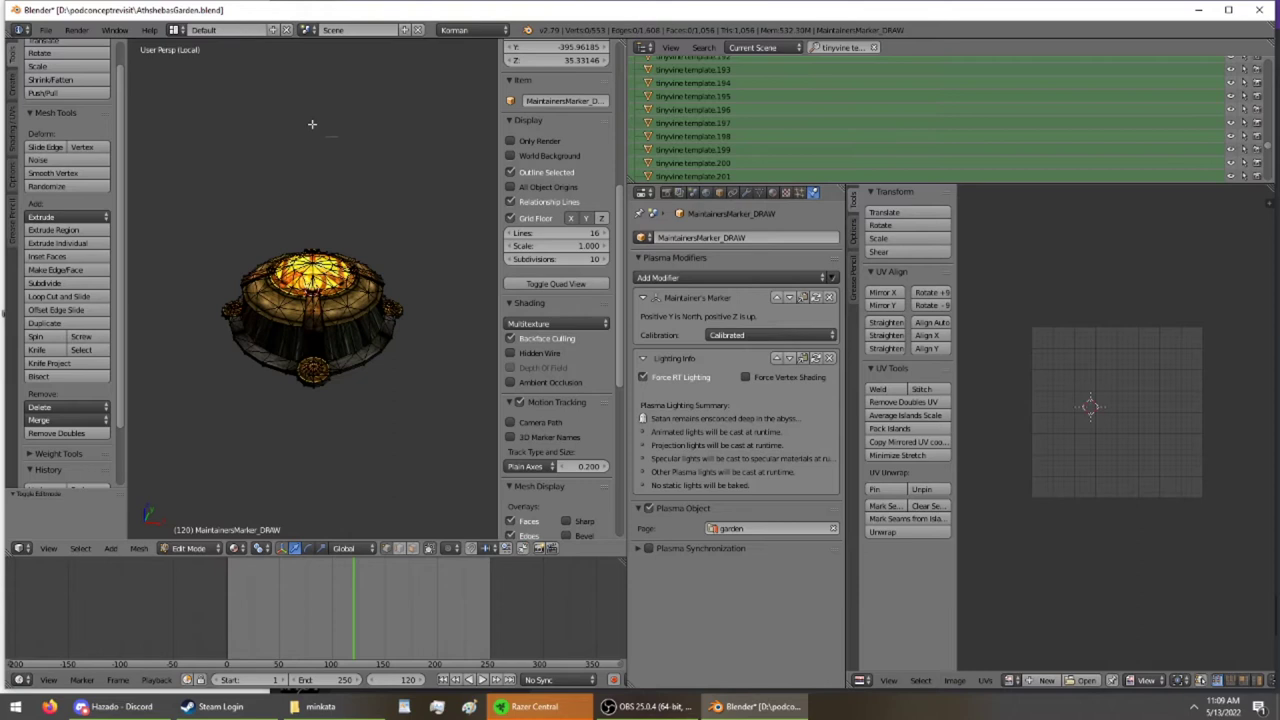
pyautogui.press('Tab')
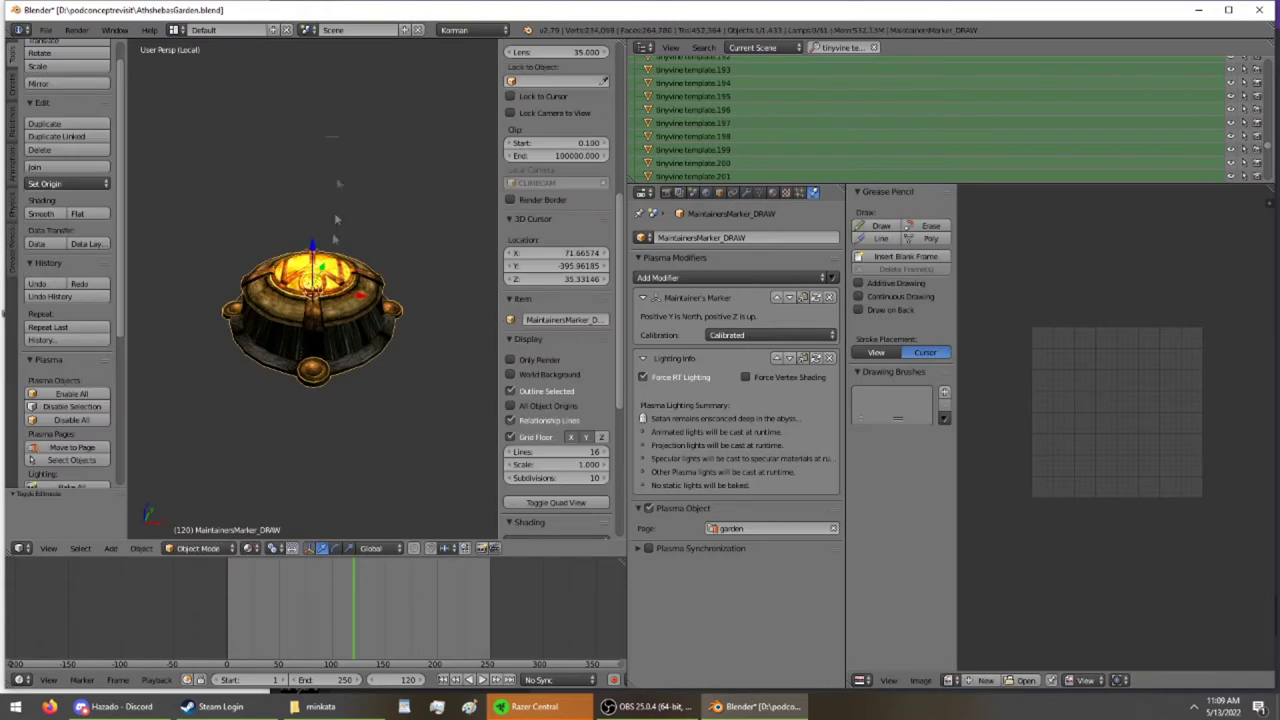
# Exit local view to show the marker facing the golden spikes, and save the scene over AthshebasGarden.blend.
pyautogui.press('KP_Divide')
pyautogui.moveTo(302, 268)
pyautogui.mouseDown(button='middle')
pyautogui.moveTo(256, 289)
pyautogui.moveTo(170, 261)
pyautogui.moveTo(297, 364)
pyautogui.moveTo(287, 371)
pyautogui.moveTo(285, 345)
pyautogui.moveTo(318, 337)
pyautogui.moveTo(280, 298)
pyautogui.mouseUp(button='middle')
pyautogui.scroll(3, 289, 373)
pyautogui.scroll(4, 278, 332)
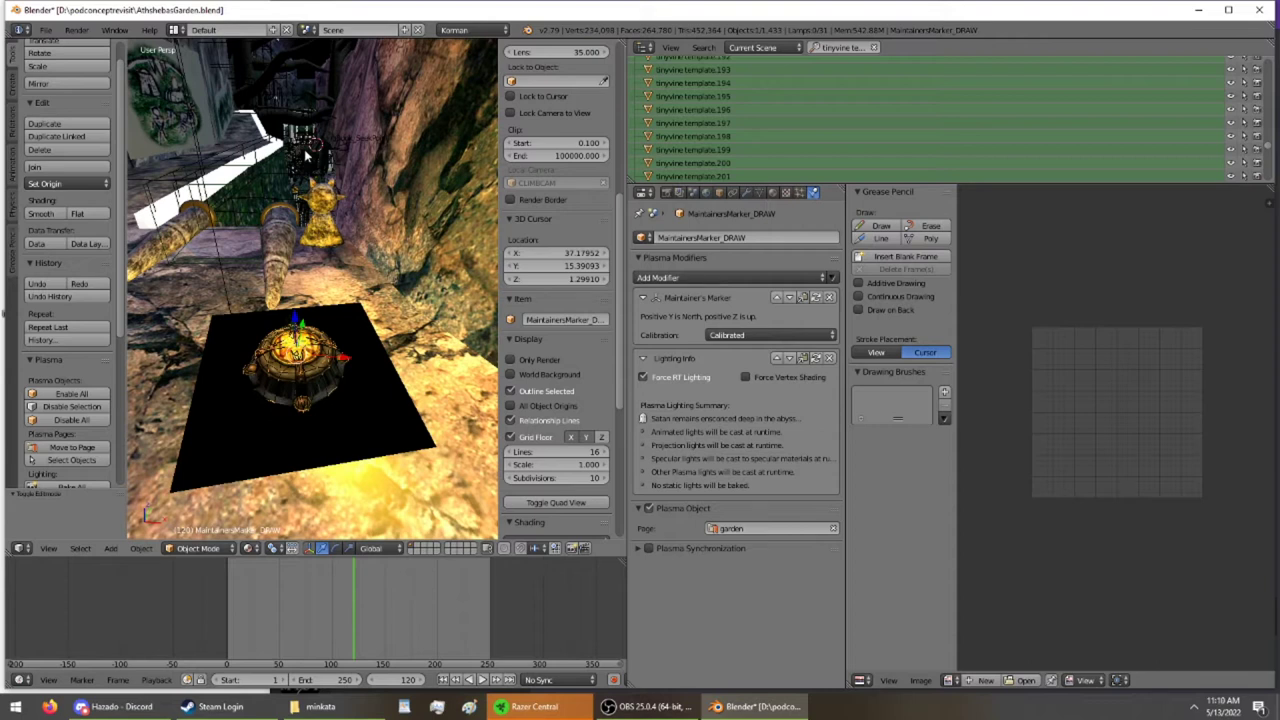
pyautogui.hotkey('ctrl', 's')
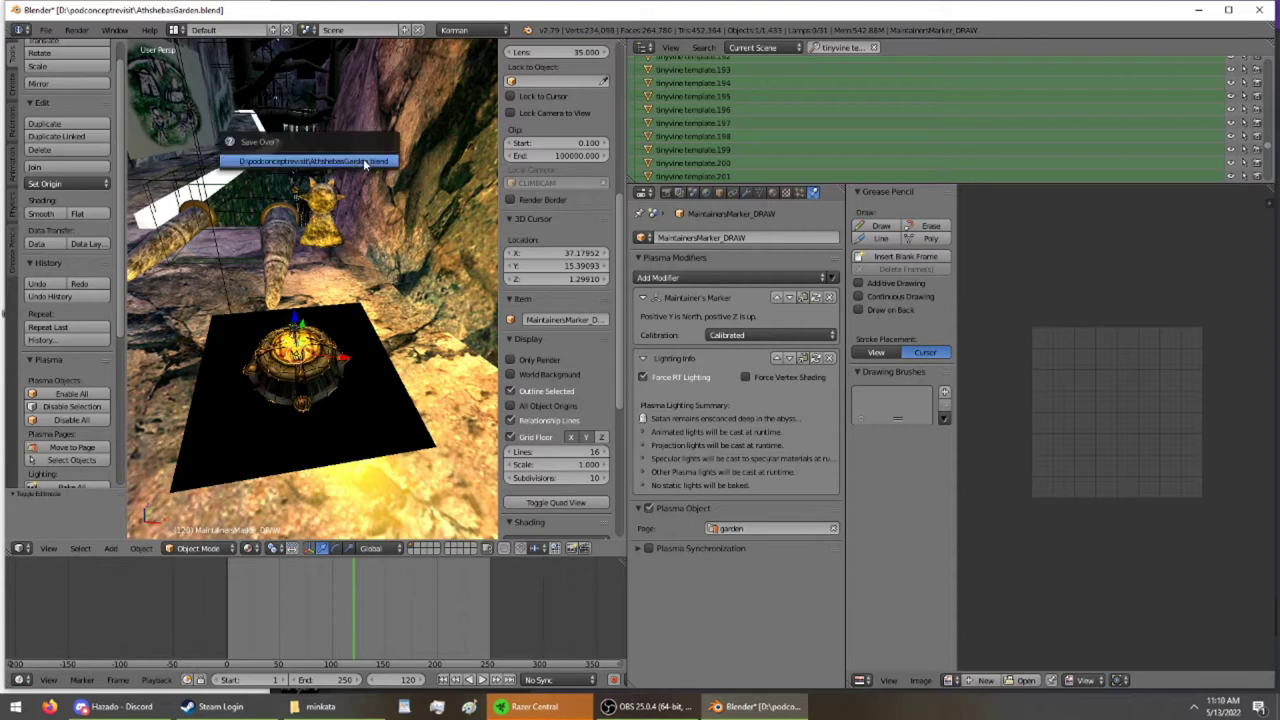
pyautogui.click(365, 165)
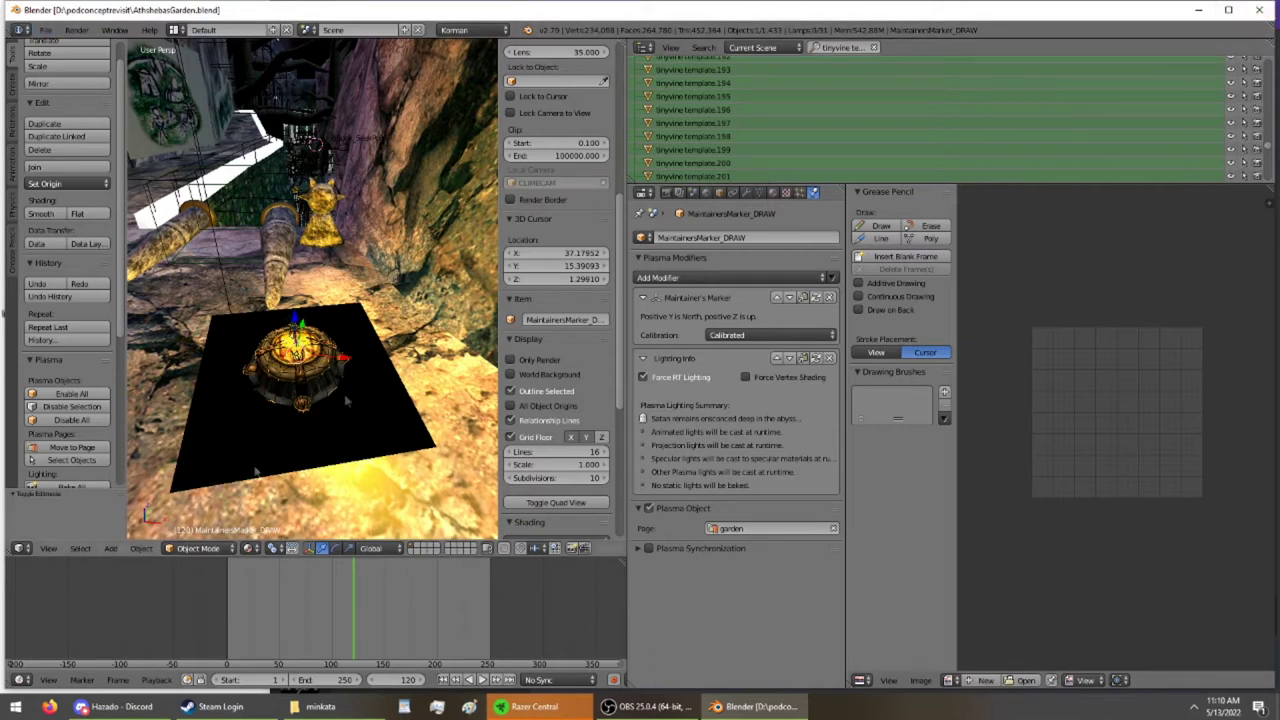
# Open the podconceptrevisit folder and view the image grtzProtractorFloorBIG-cavernmap-rustedoriginal.png.
pyautogui.click(16, 706)
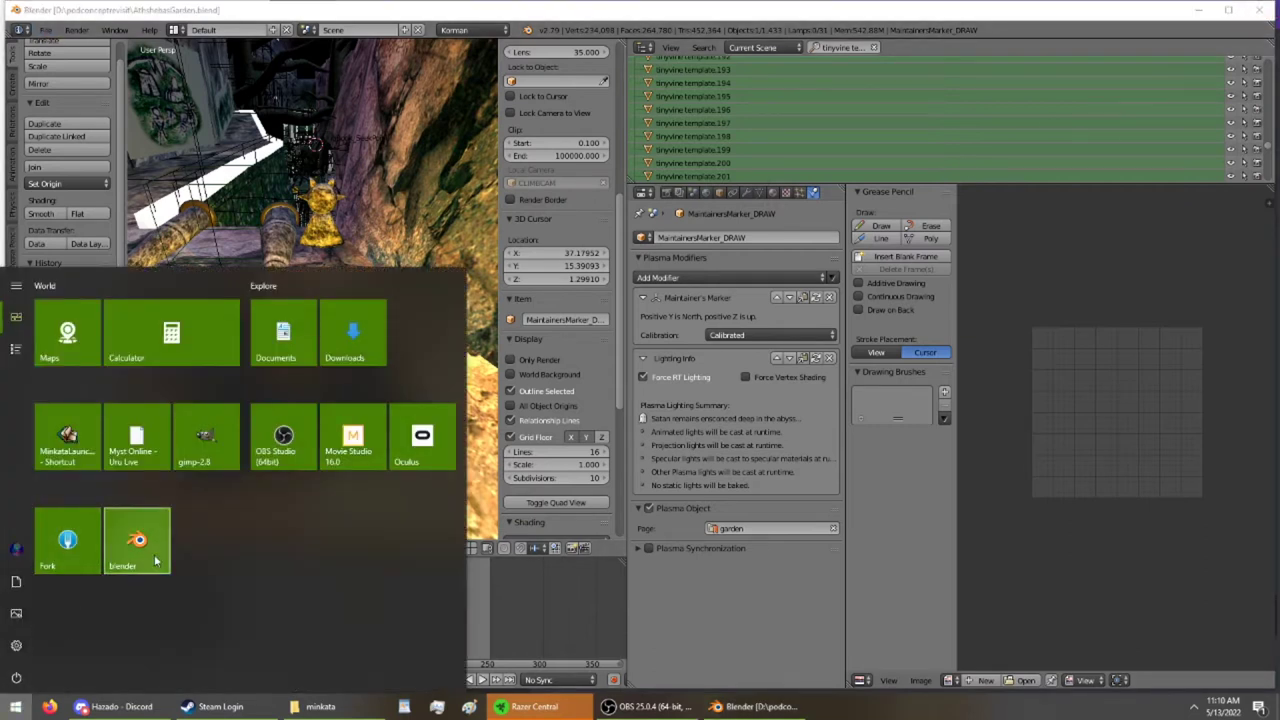
pyautogui.click(320, 706)
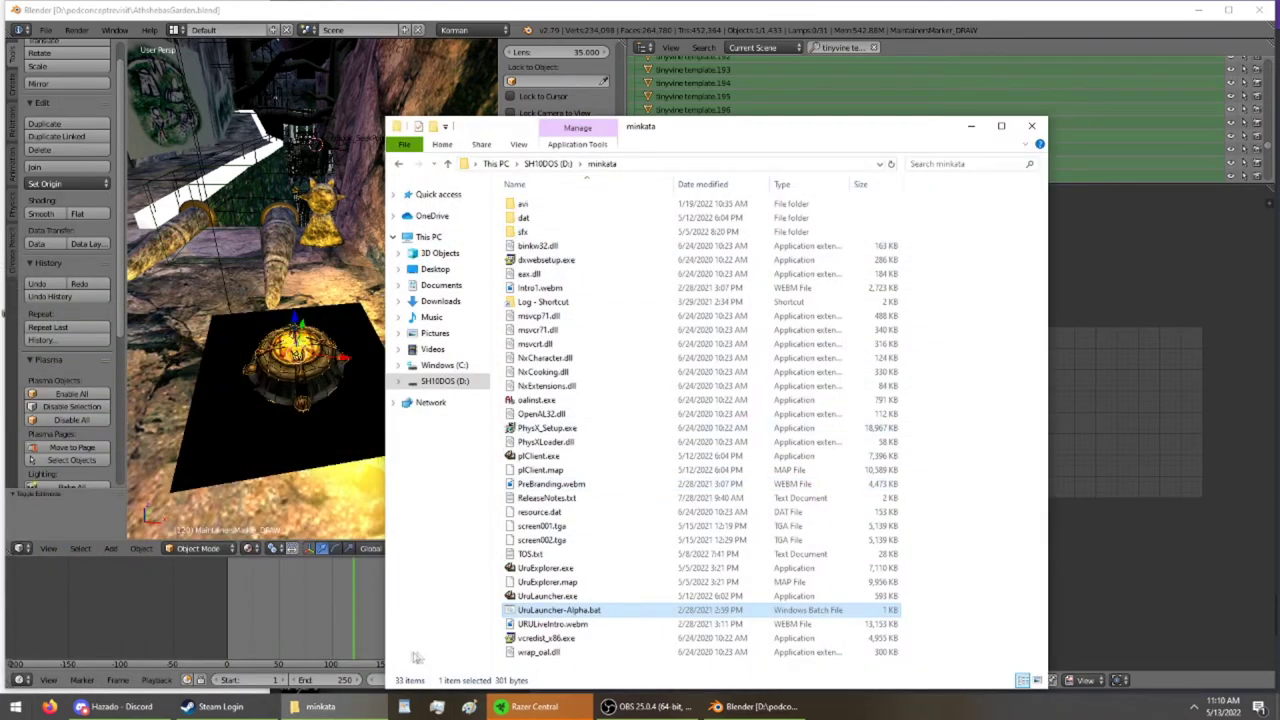
pyautogui.rightClick(320, 706)
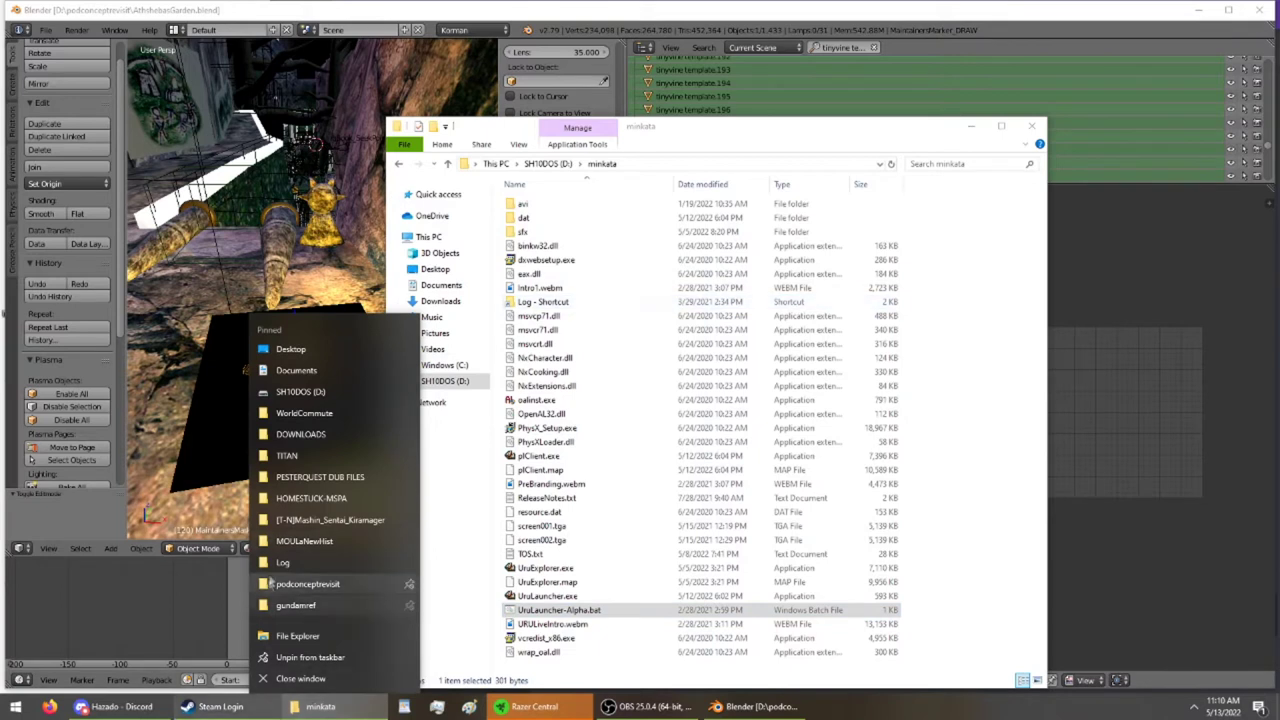
pyautogui.click(319, 584)
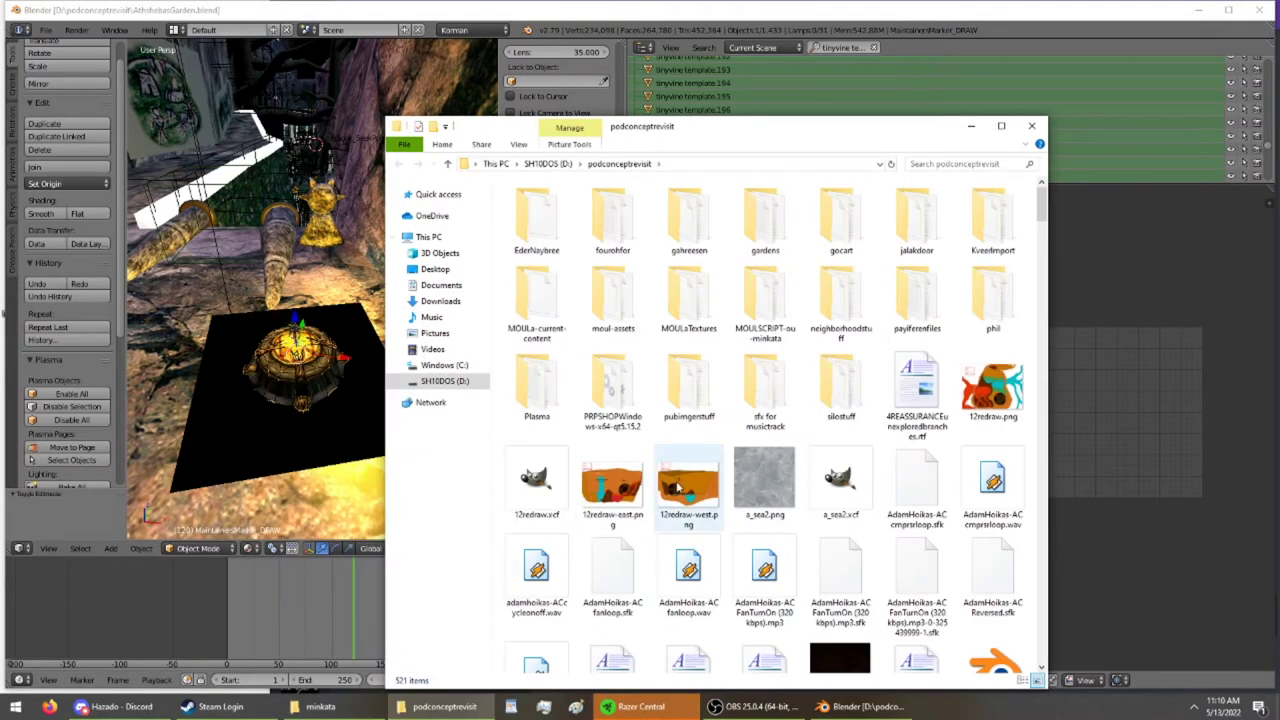
pyautogui.scroll(-10, 763, 485)
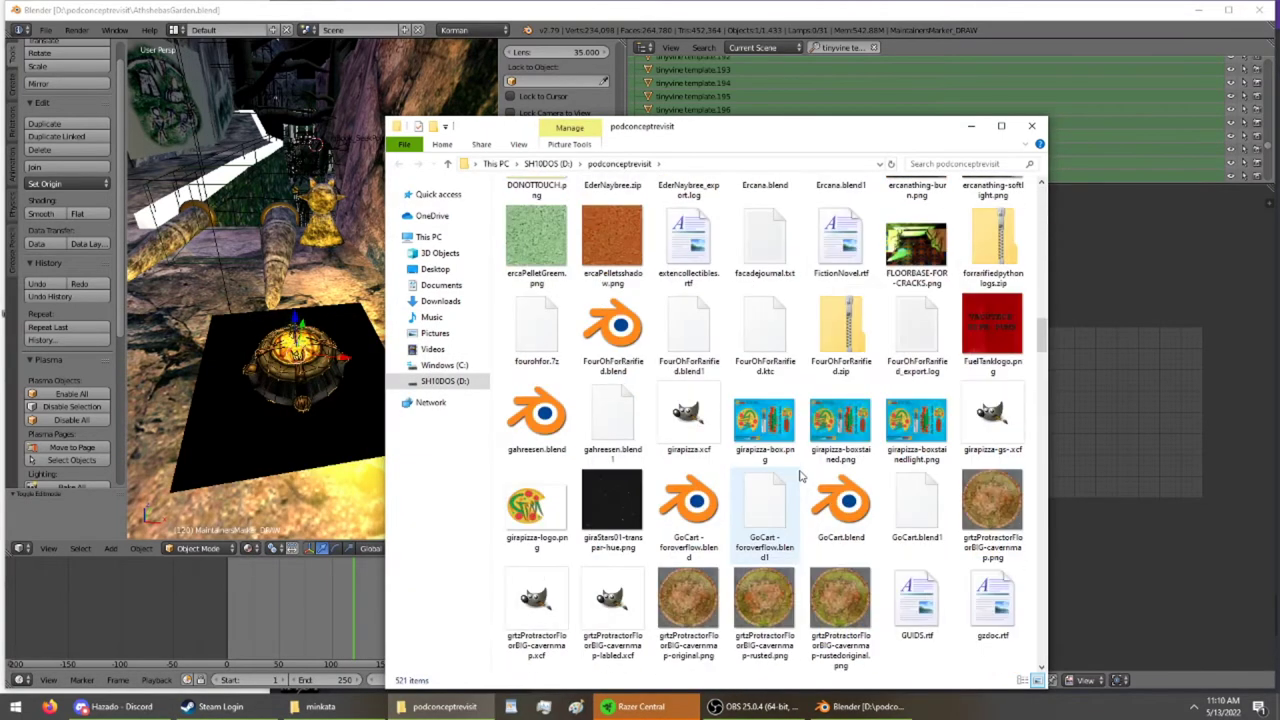
pyautogui.doubleClick(819, 617)
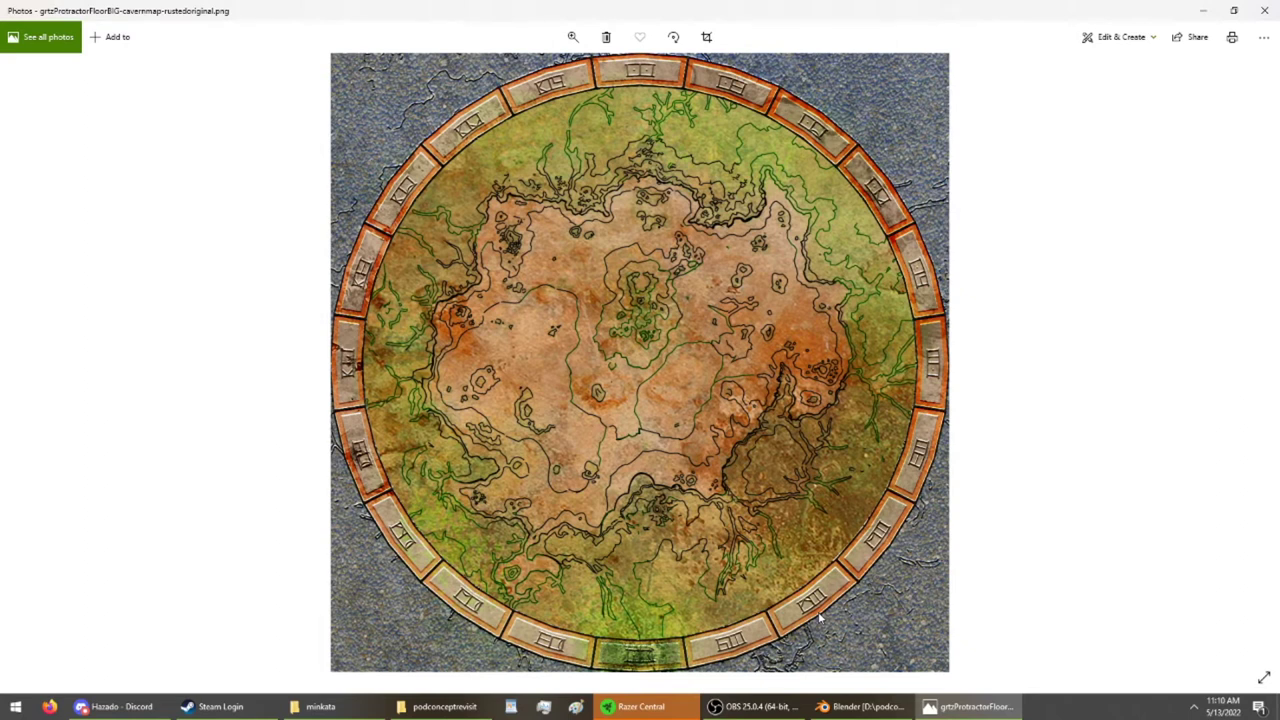
# Launch GIMP and open grtzProtractorFloorBIG-cavernmap-rustedoriginal.png from the podconceptrevisit folder in it.
pyautogui.click(15, 706)
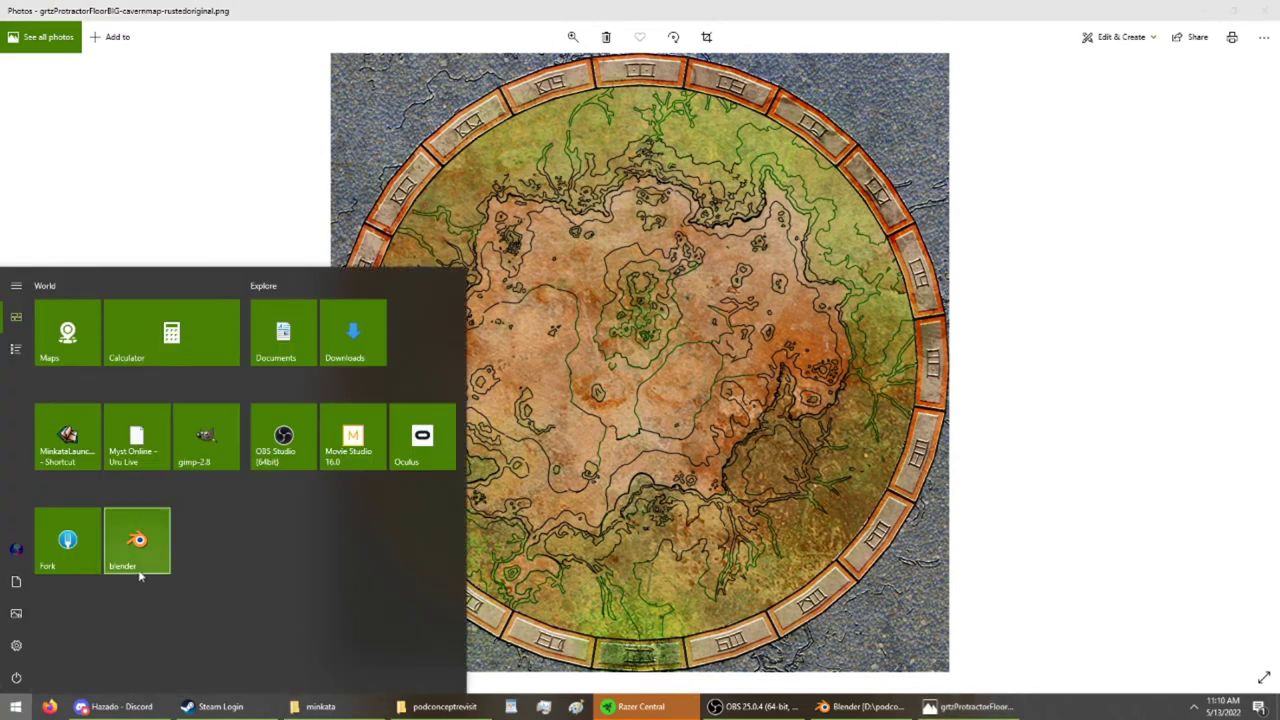
pyautogui.click(190, 408)
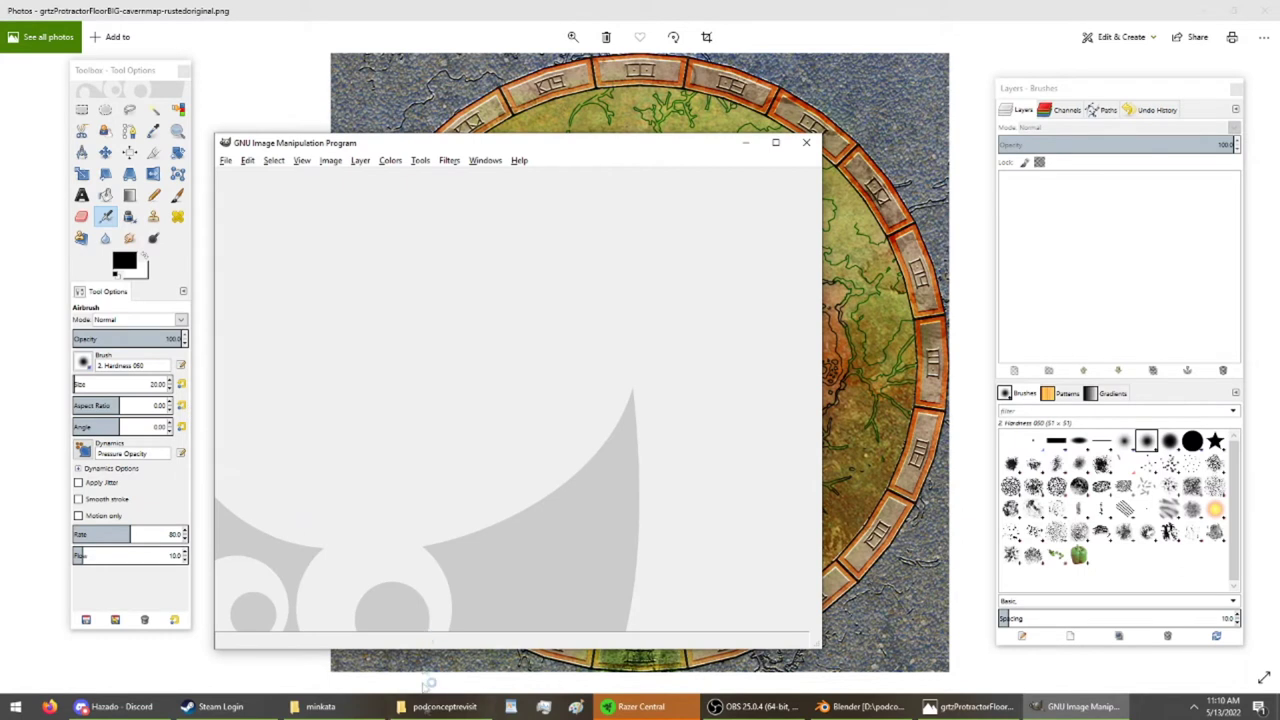
pyautogui.click(431, 704)
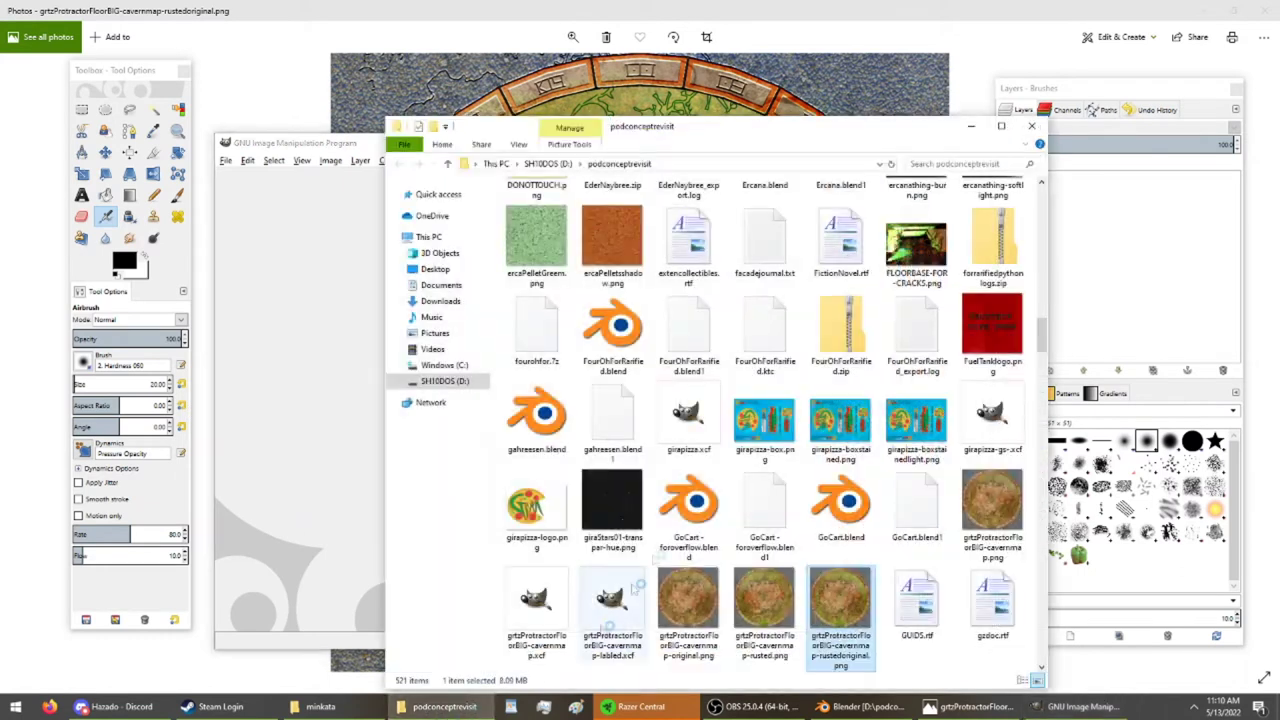
pyautogui.moveTo(833, 595); pyautogui.dragTo(355, 400)
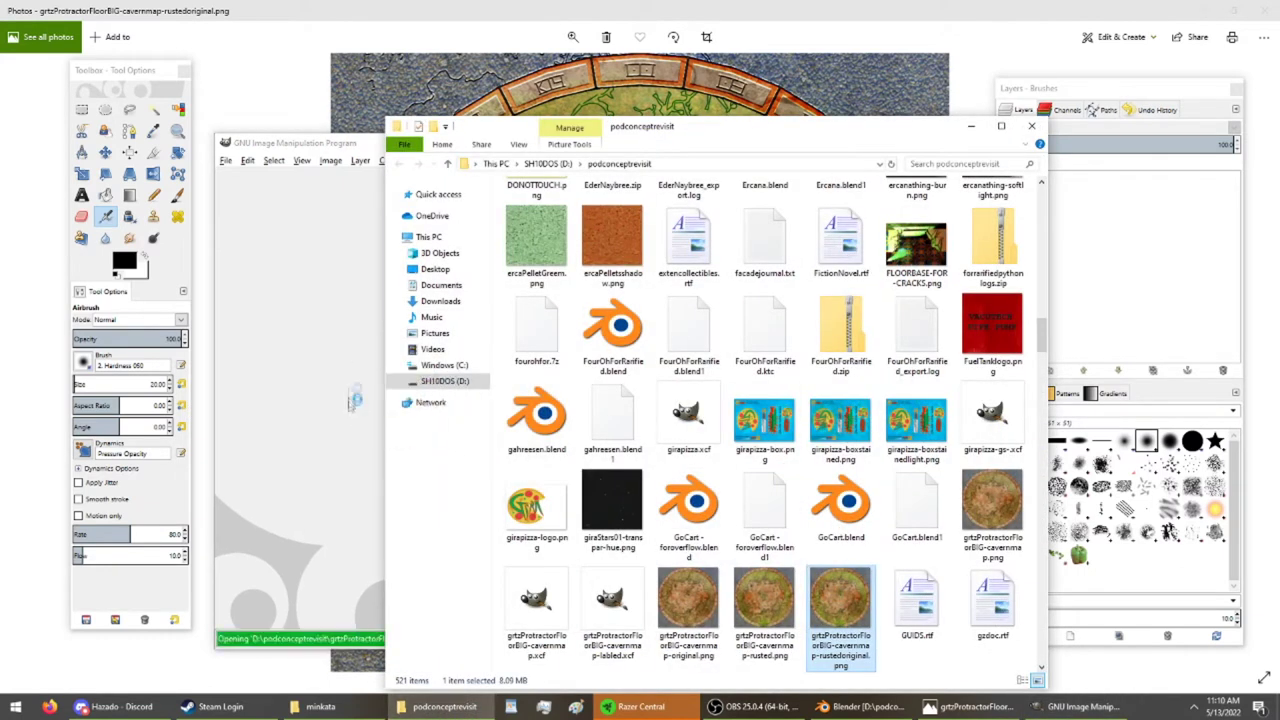
# Save the map image as grtzProtractorFloorBIG-cavernmap-rustedoriginal-WITHNAMES.xcf in the podconceptrevisit folder.
pyautogui.click(226, 160)
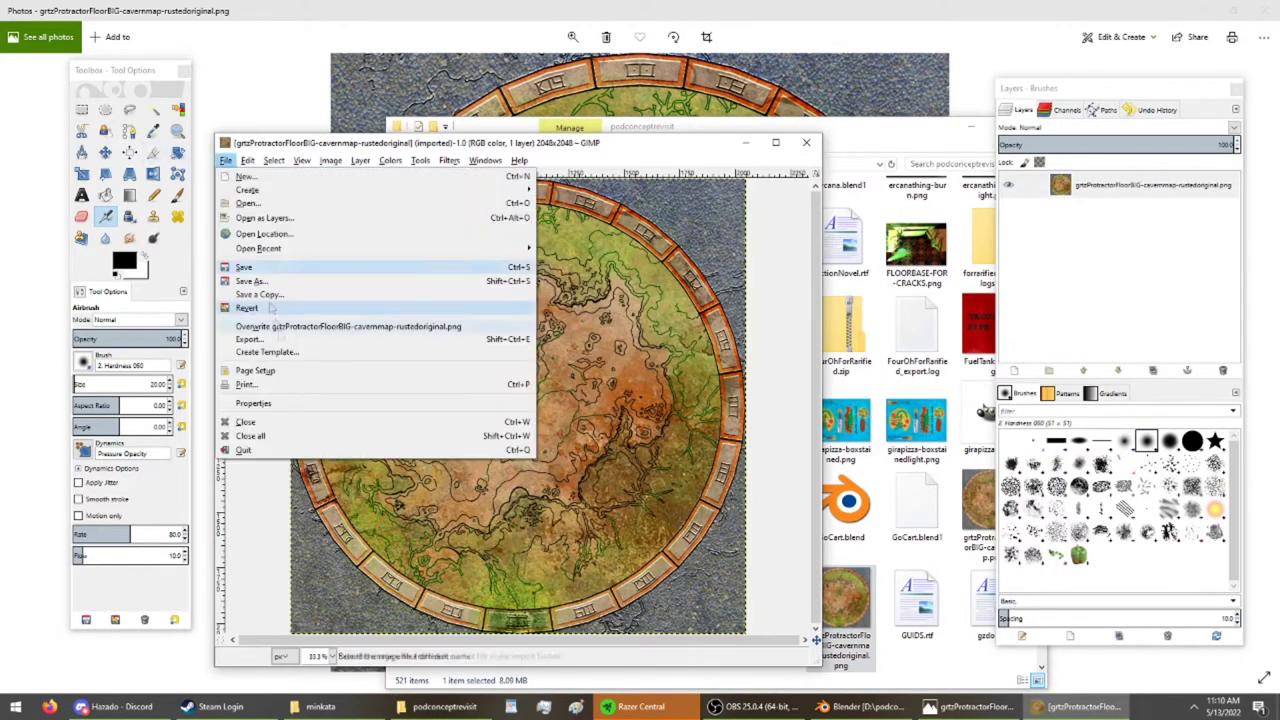
pyautogui.click(255, 281)
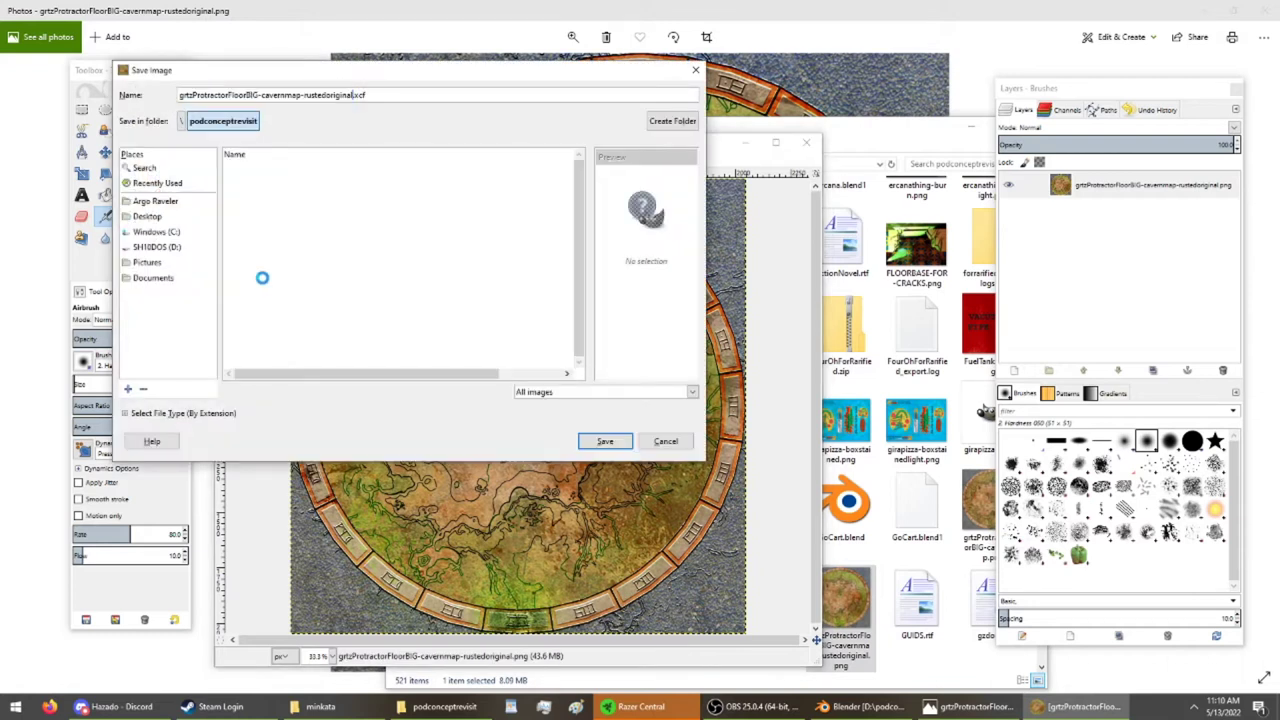
pyautogui.write('-WITHNAMES')
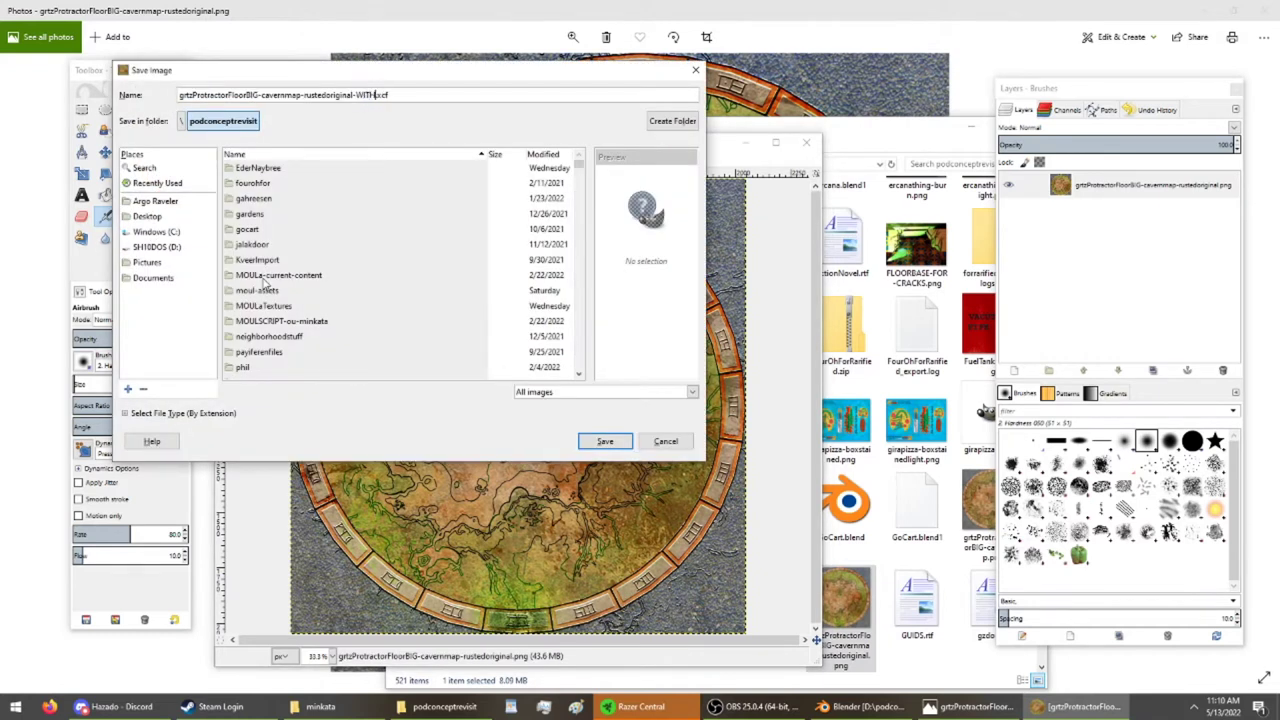
pyautogui.press('Return')
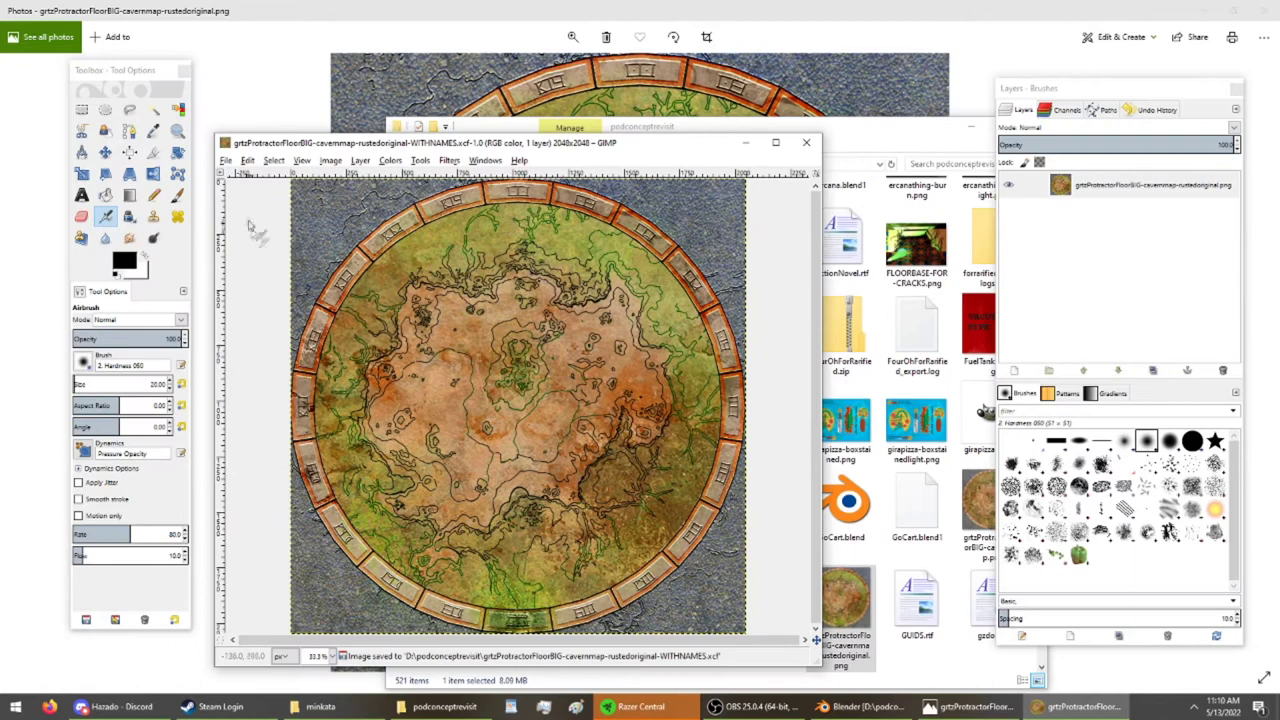
# Examine the lower part of the cavern map up close, fit the whole image back into view, and maximize its window.
pyautogui.moveTo(490, 140); pyautogui.dragTo(621, 106)
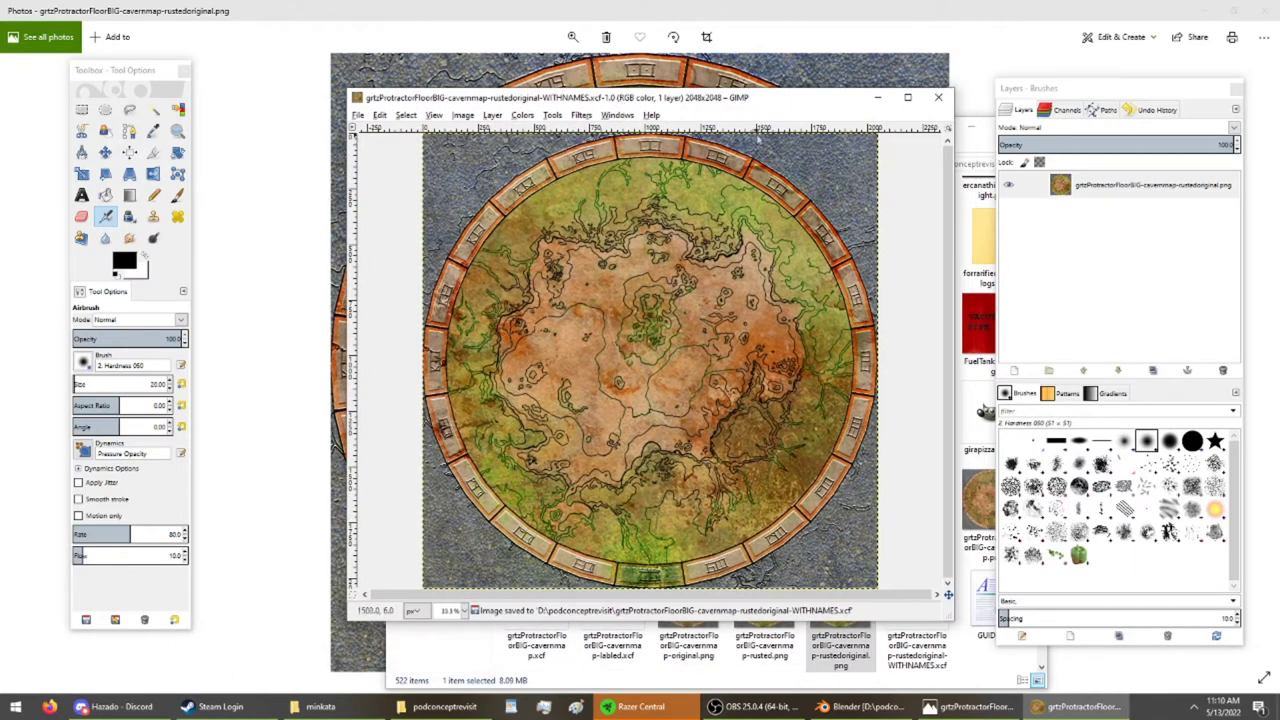
pyautogui.click(177, 131)
pyautogui.click(671, 276)
pyautogui.click(671, 276)
pyautogui.scroll(2, 624, 316)
pyautogui.scroll(-1, 623, 316)
pyautogui.scroll(-5, 624, 320)
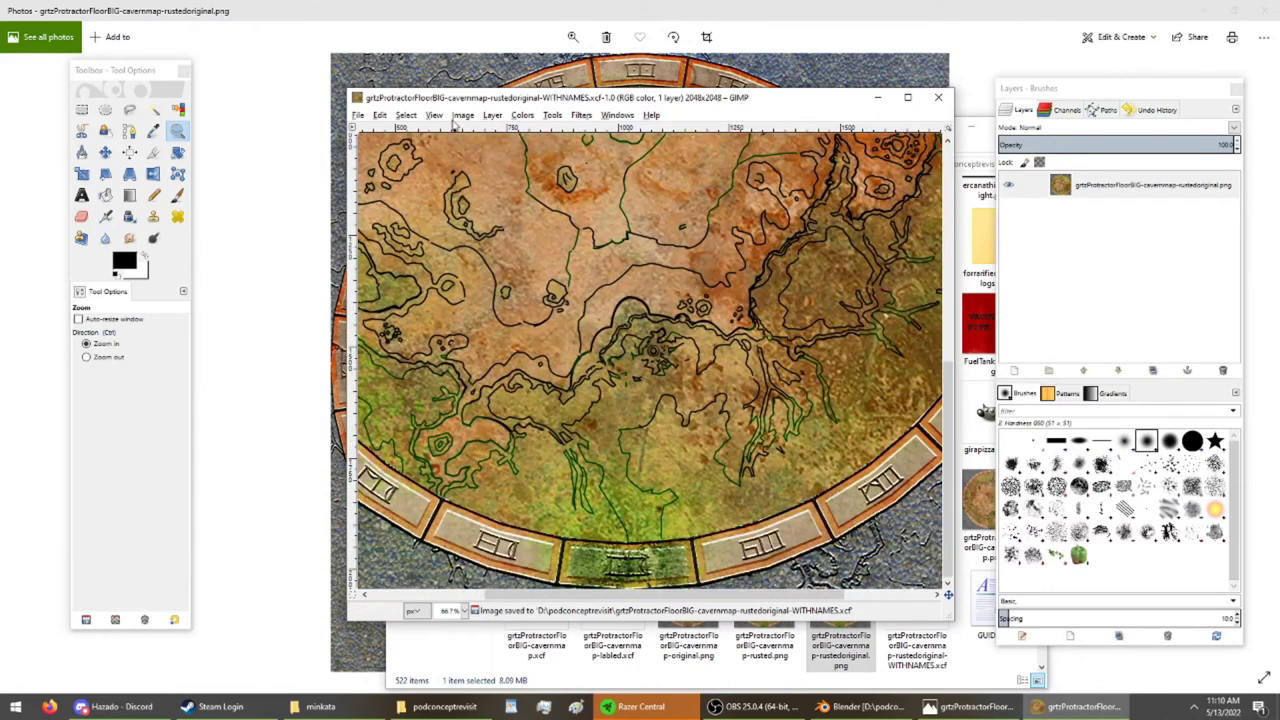
pyautogui.click(434, 115)
pyautogui.moveTo(463, 158)
pyautogui.click(645, 199)
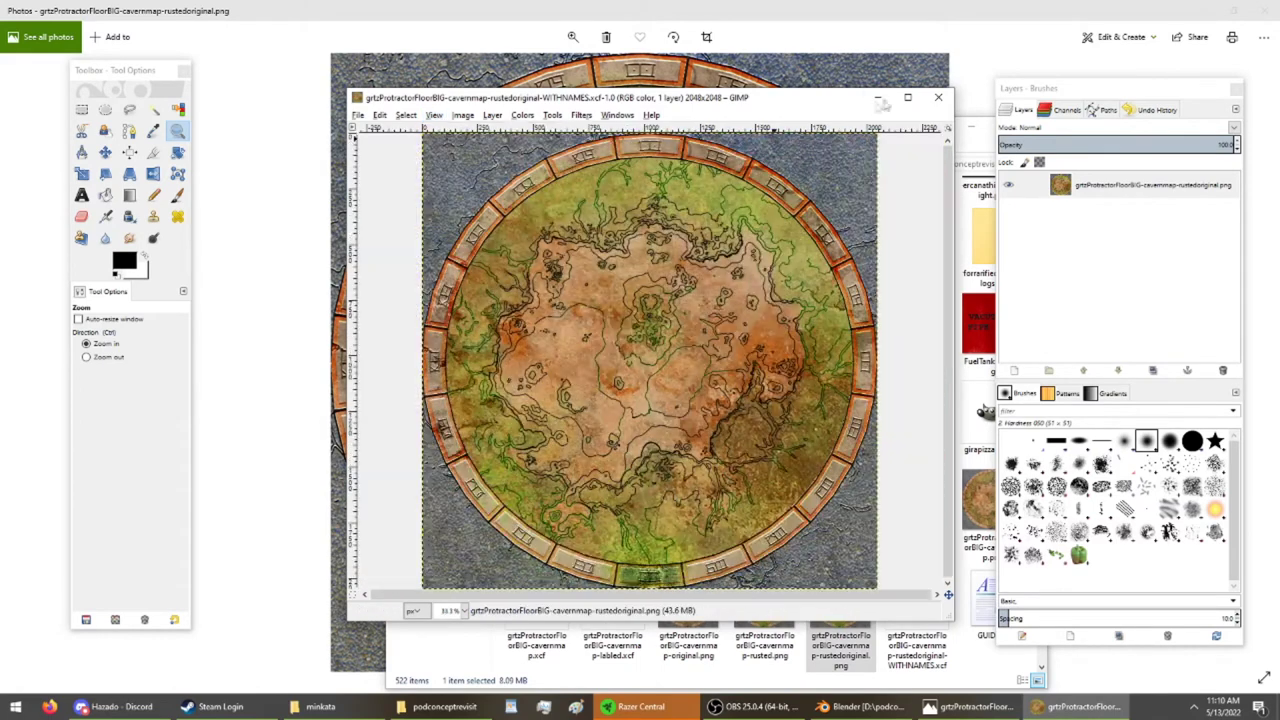
pyautogui.click(907, 97)
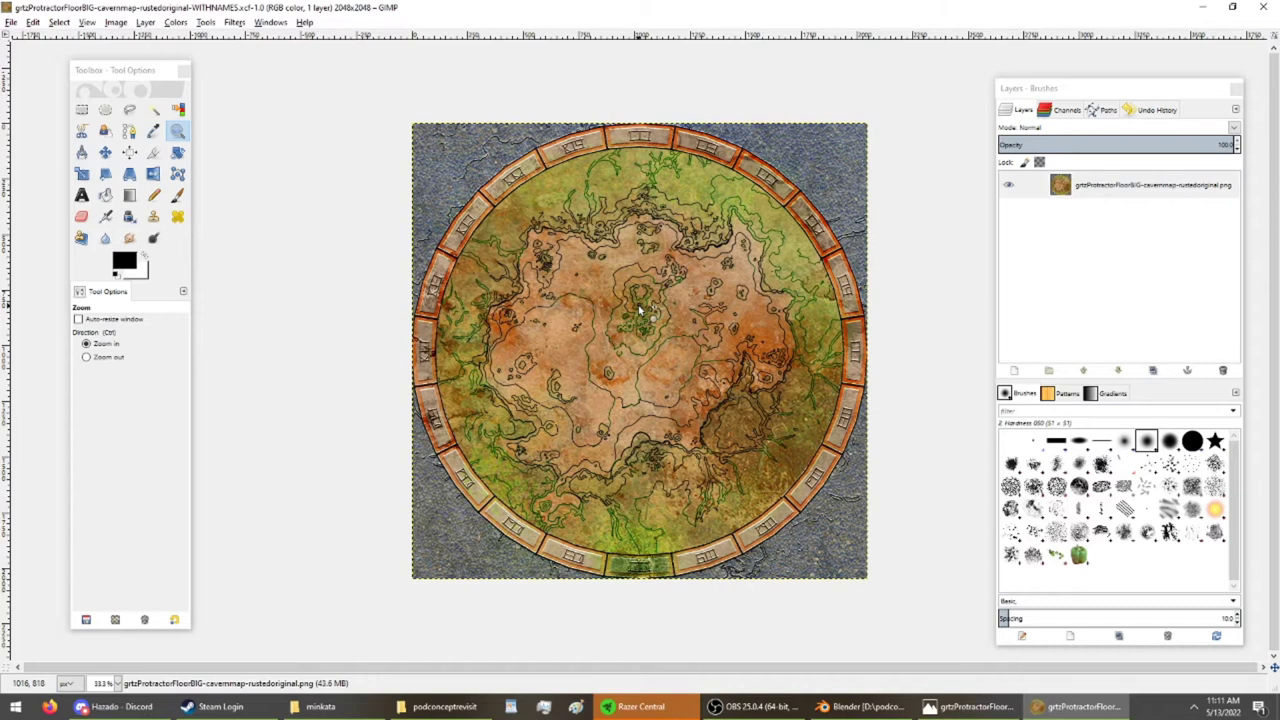
# Switch to Photos and exit all running Razer apps through the Razer Central system tray entry.
pyautogui.click(935, 708)
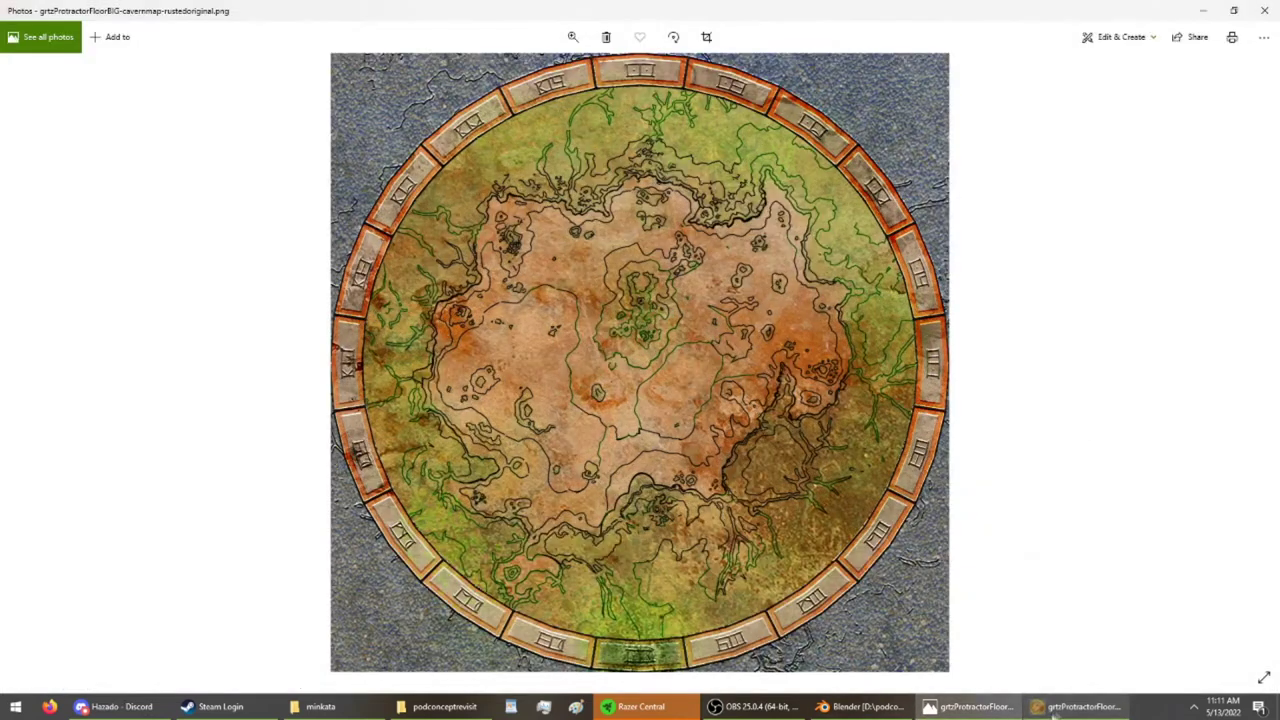
pyautogui.click(1192, 708)
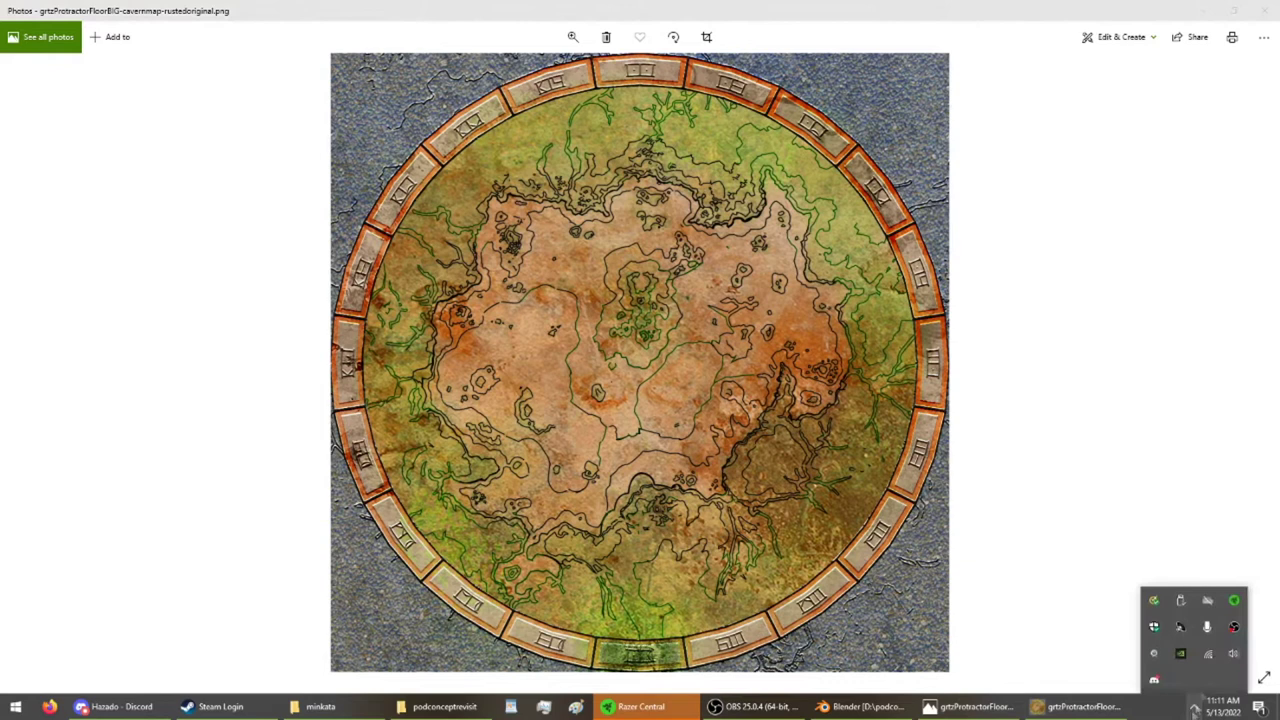
pyautogui.rightClick(1234, 601)
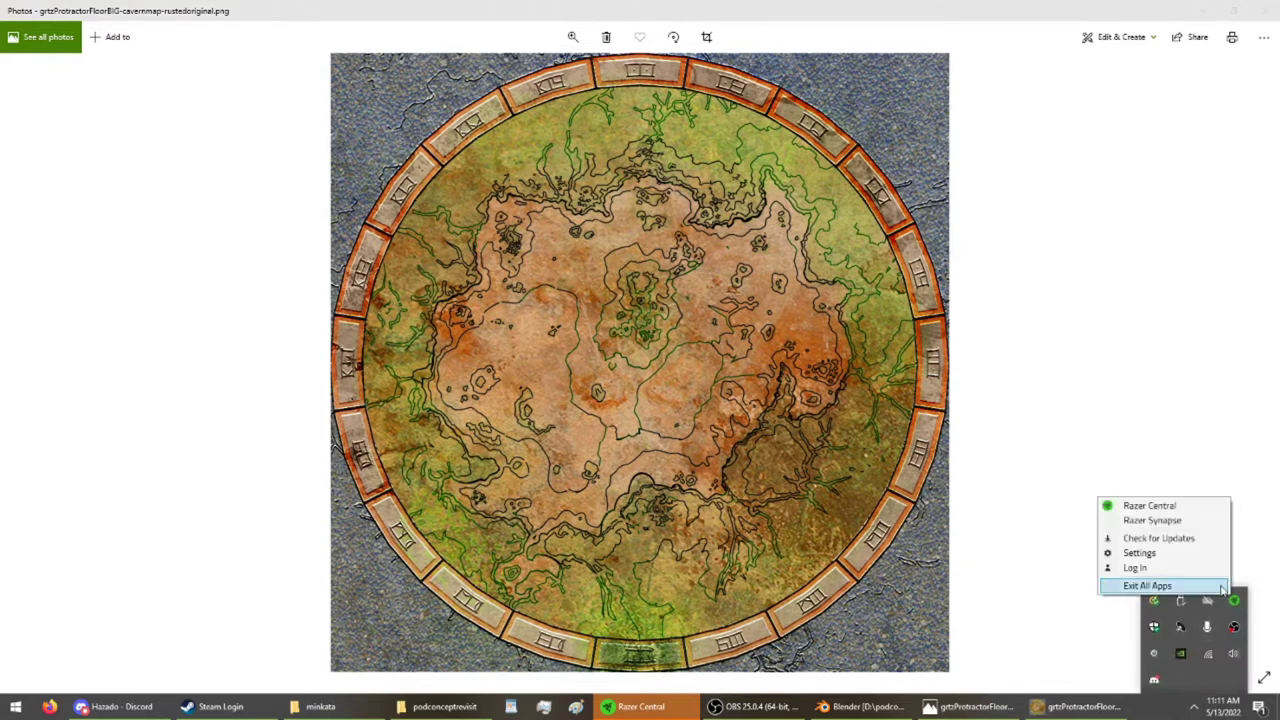
pyautogui.click(1221, 587)
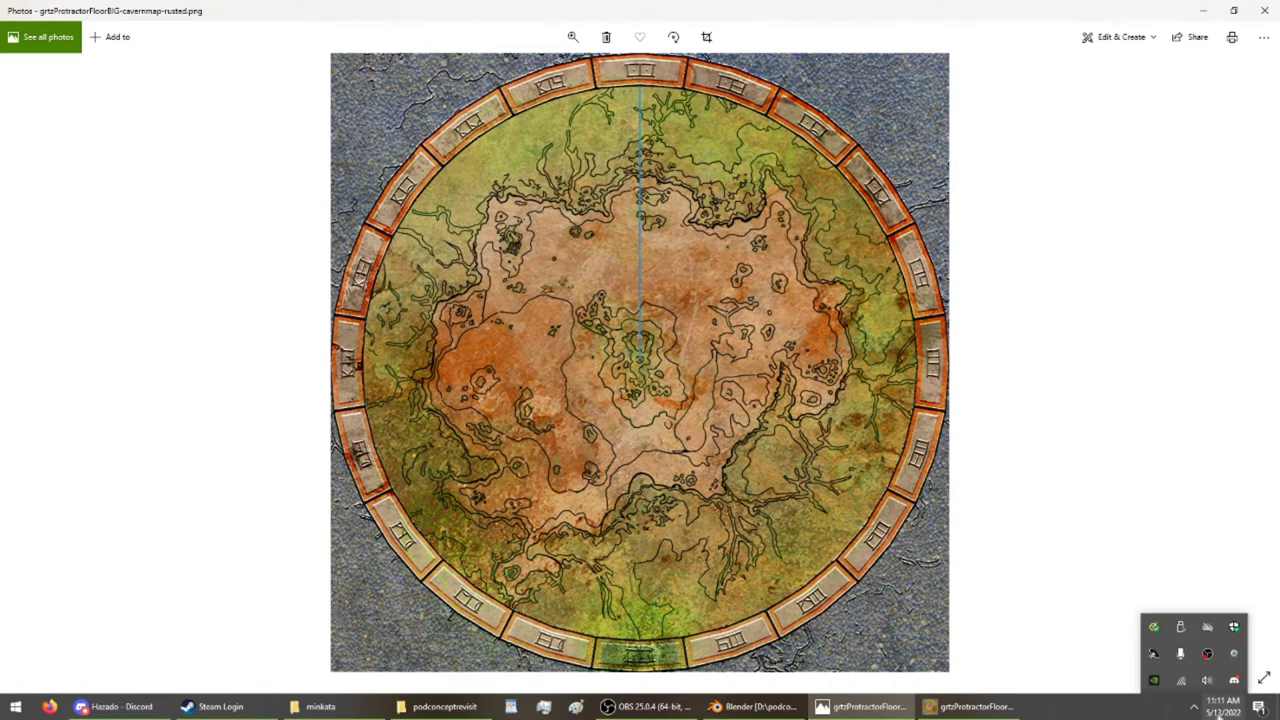
pyautogui.click(1195, 708)
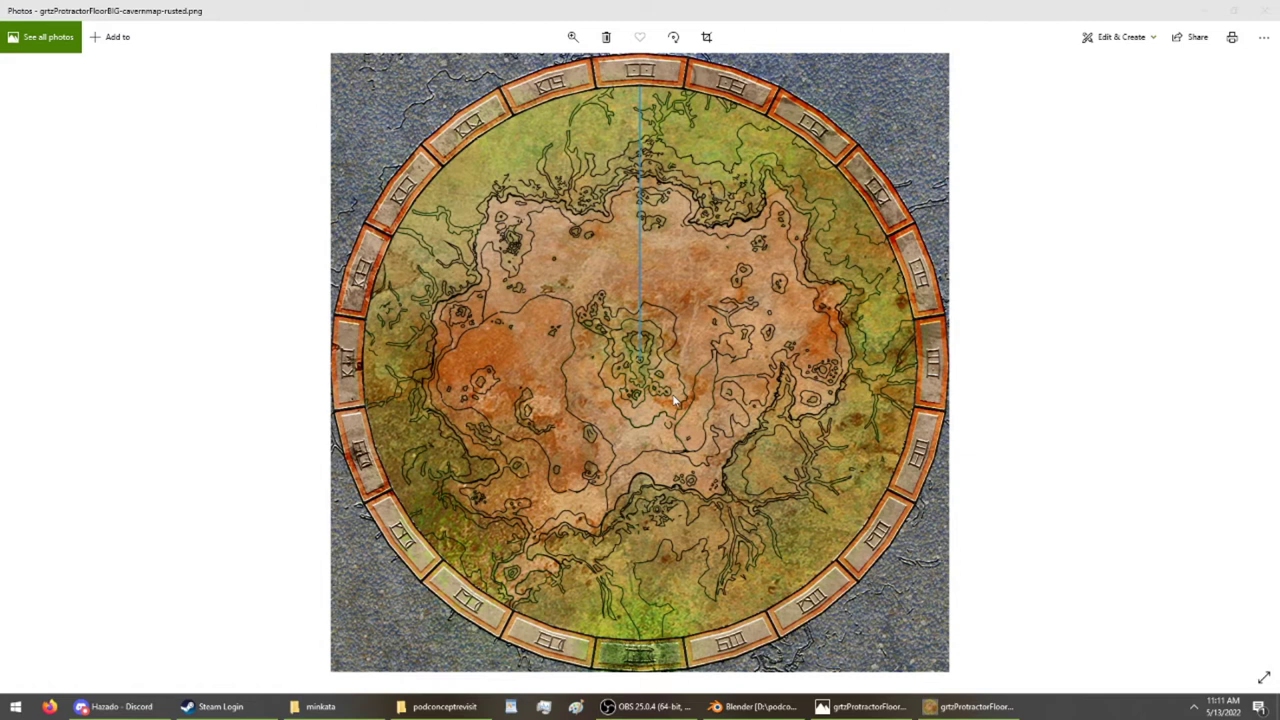
# Compare the cavernmap-rusted image with cavernmap-rustedoriginal in Photos, and return to the map in GIMP.
pyautogui.click(866, 434)
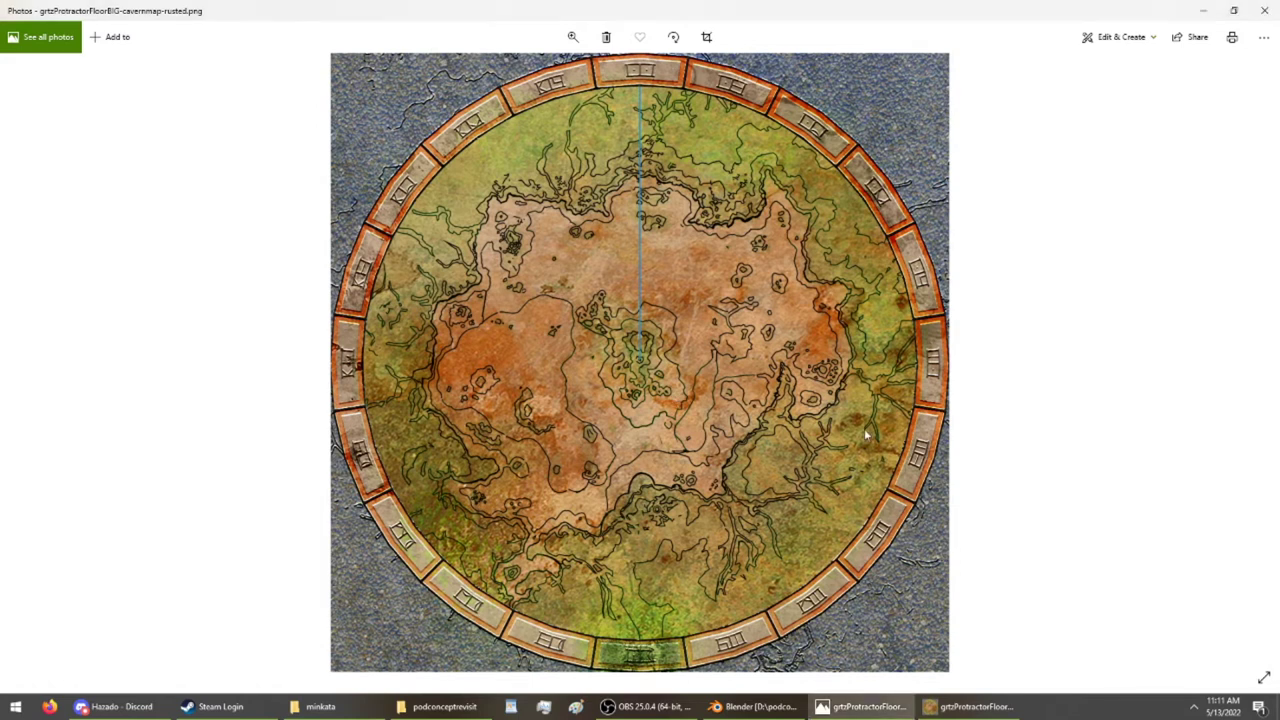
pyautogui.press('Right')
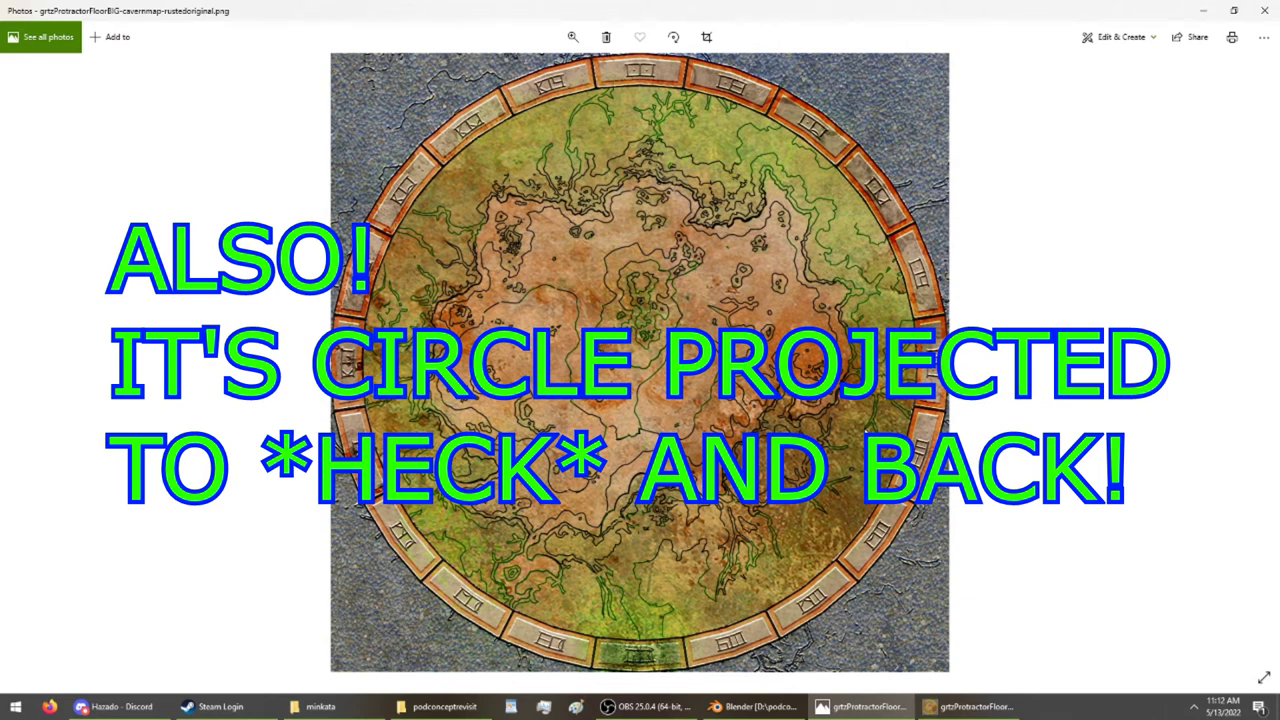
pyautogui.click(948, 707)
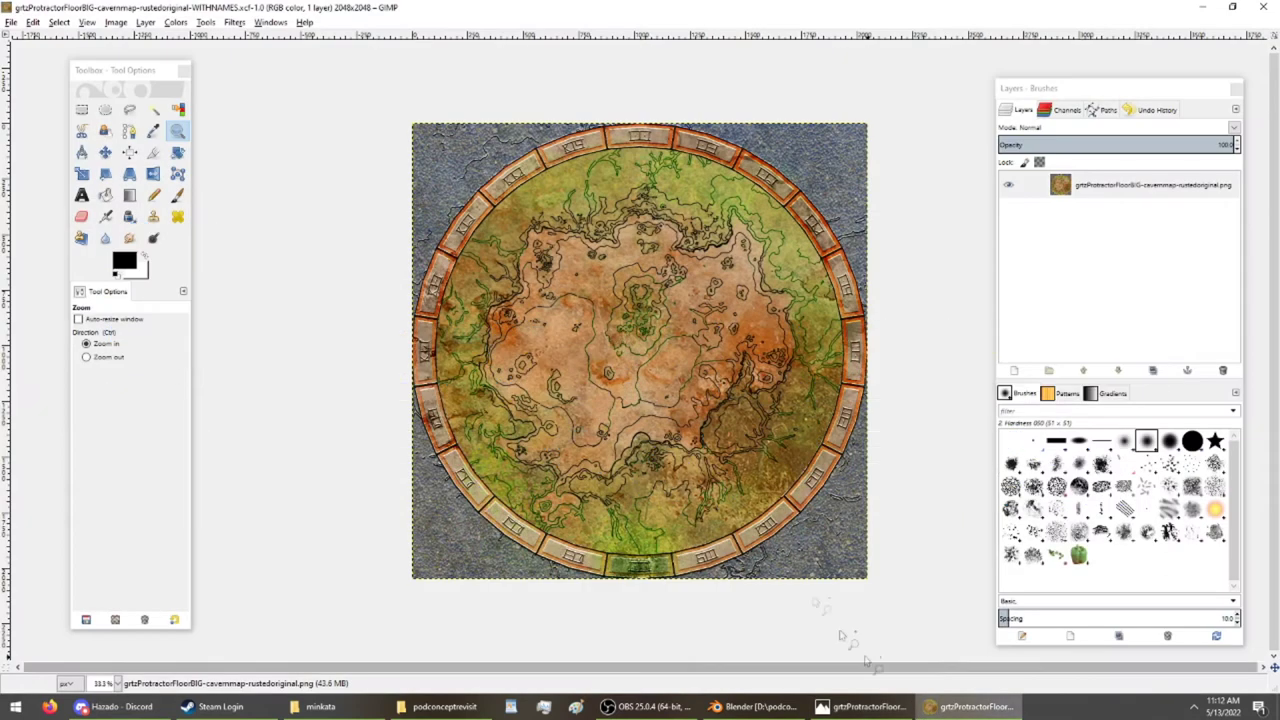
# Set the foreground color to light blue 5eabde and add a new transparent layer above the map layer.
pyautogui.click(177, 131)
pyautogui.click(630, 266)
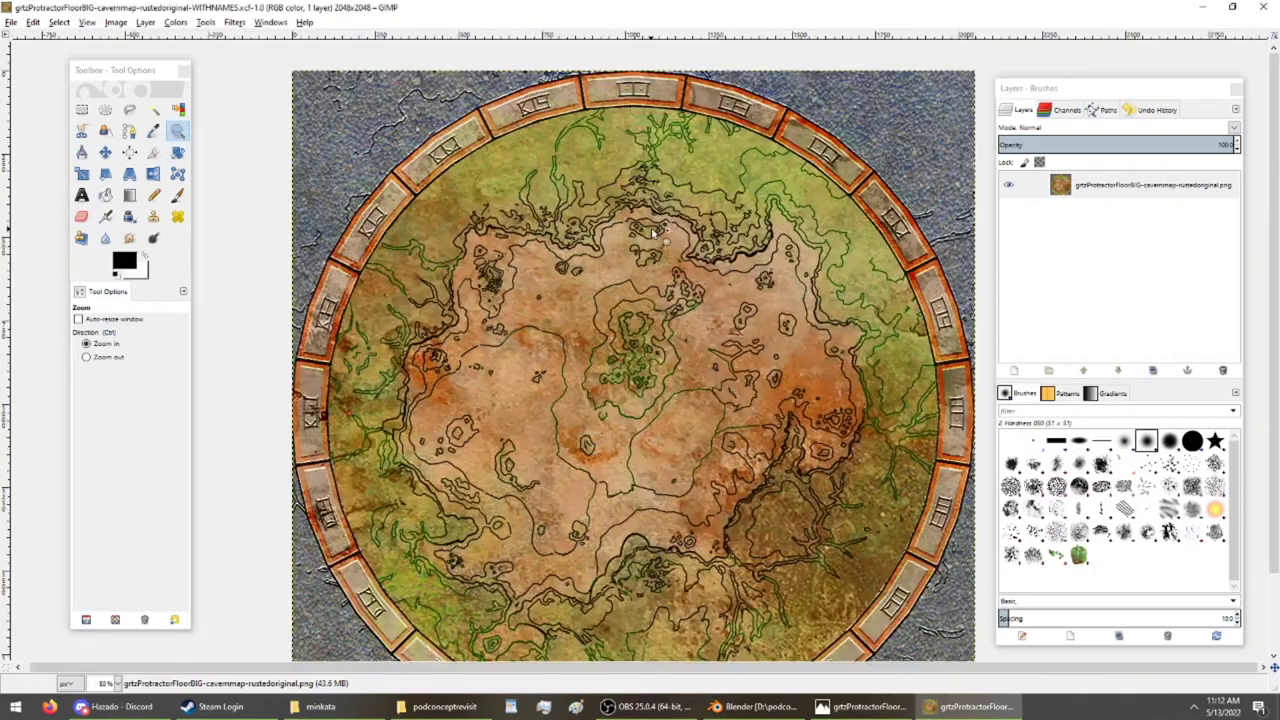
pyautogui.click(630, 266)
pyautogui.click(628, 265)
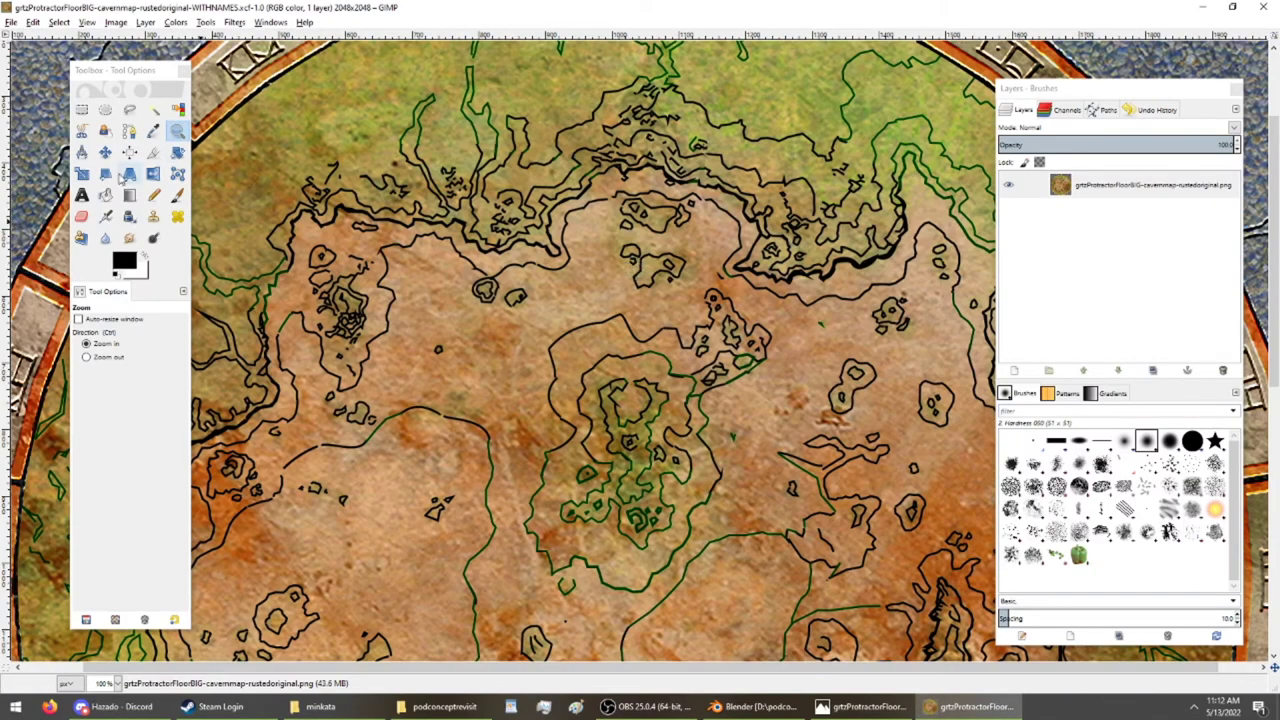
pyautogui.click(124, 261)
pyautogui.click(1001, 335)
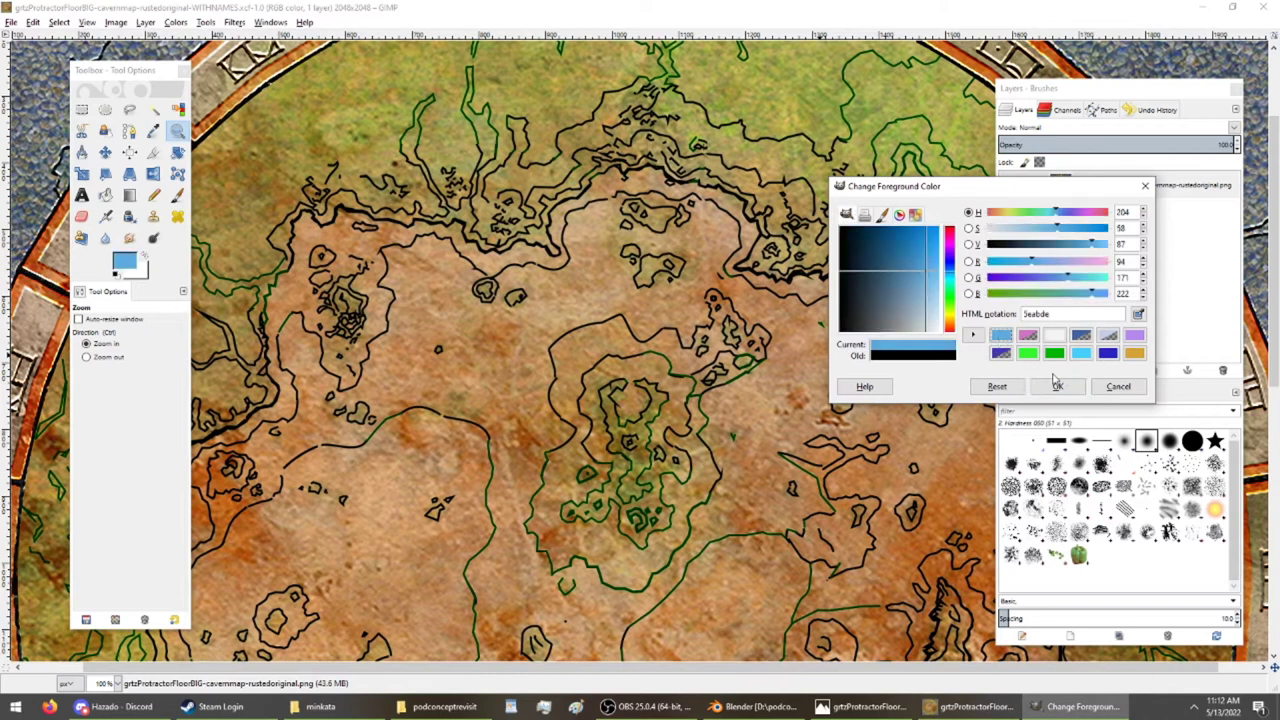
pyautogui.click(1057, 386)
pyautogui.rightClick(1090, 190)
pyautogui.click(1124, 217)
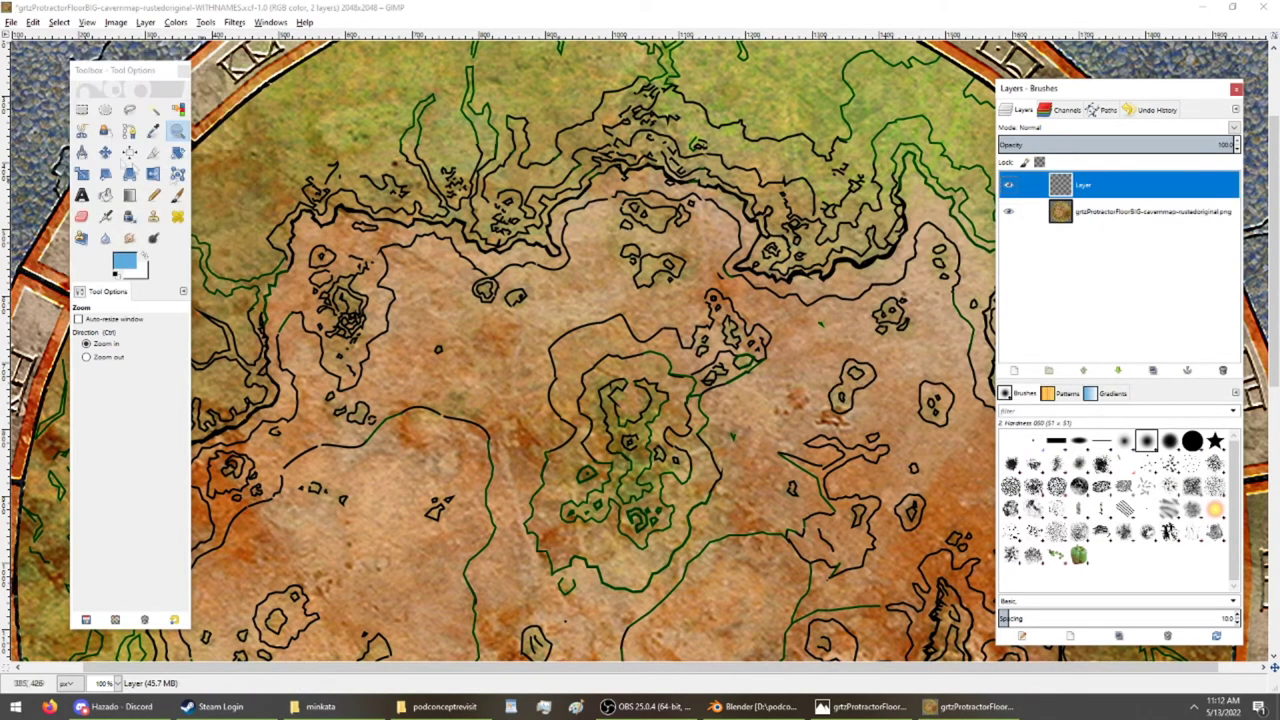
# Draw a straight path from the map's central island up to the ring's outer top edge and stroke it in light blue.
pyautogui.click(129, 131)
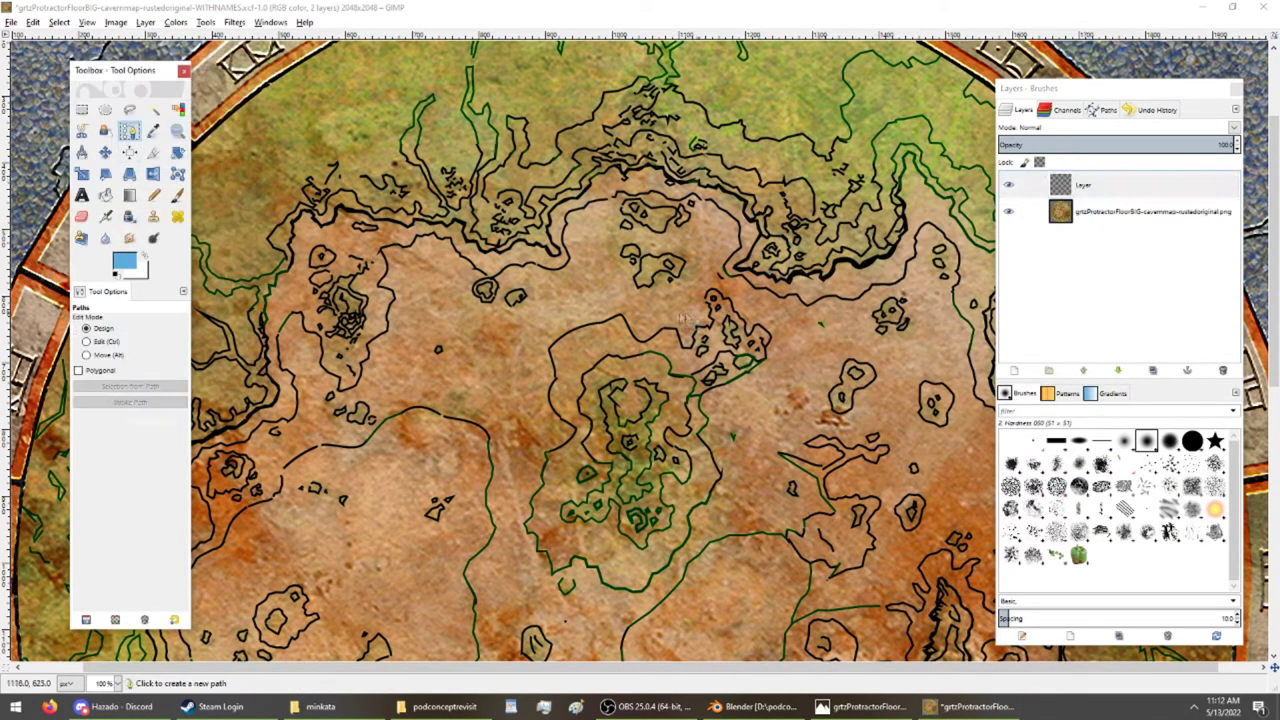
pyautogui.click(636, 446)
pyautogui.scroll(3, 631, 400)
pyautogui.click(631, 52)
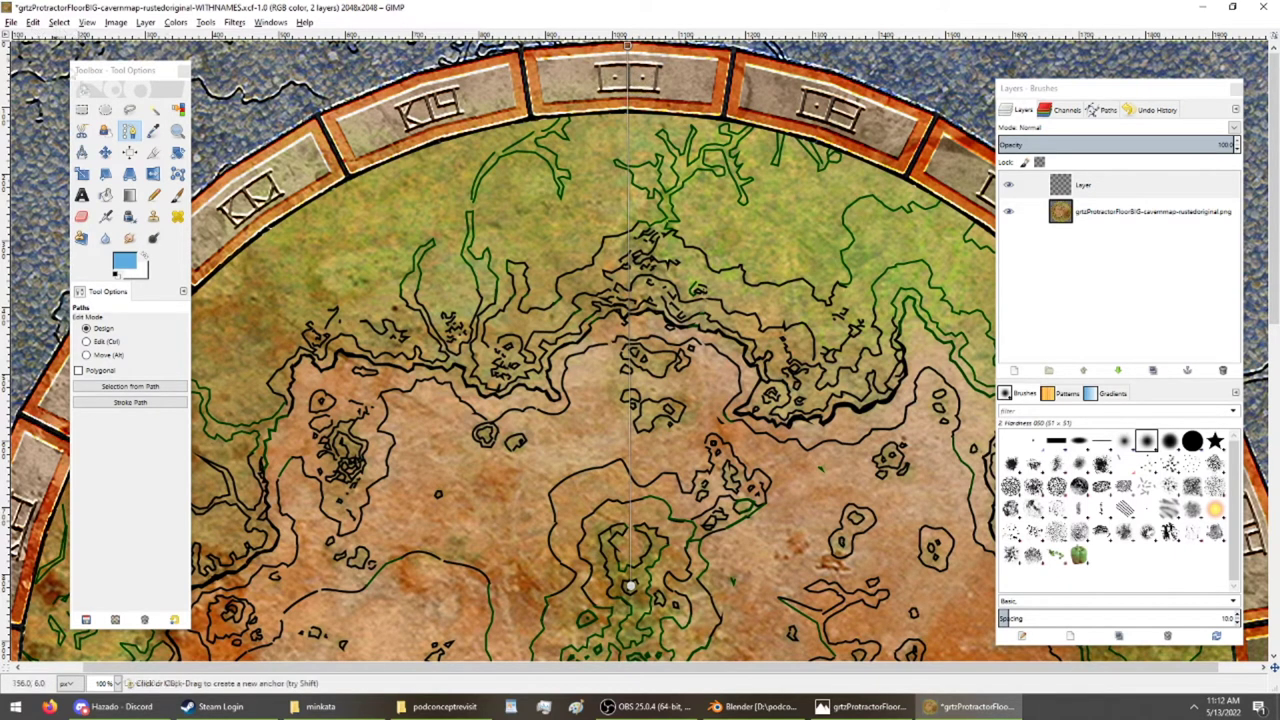
pyautogui.click(33, 22)
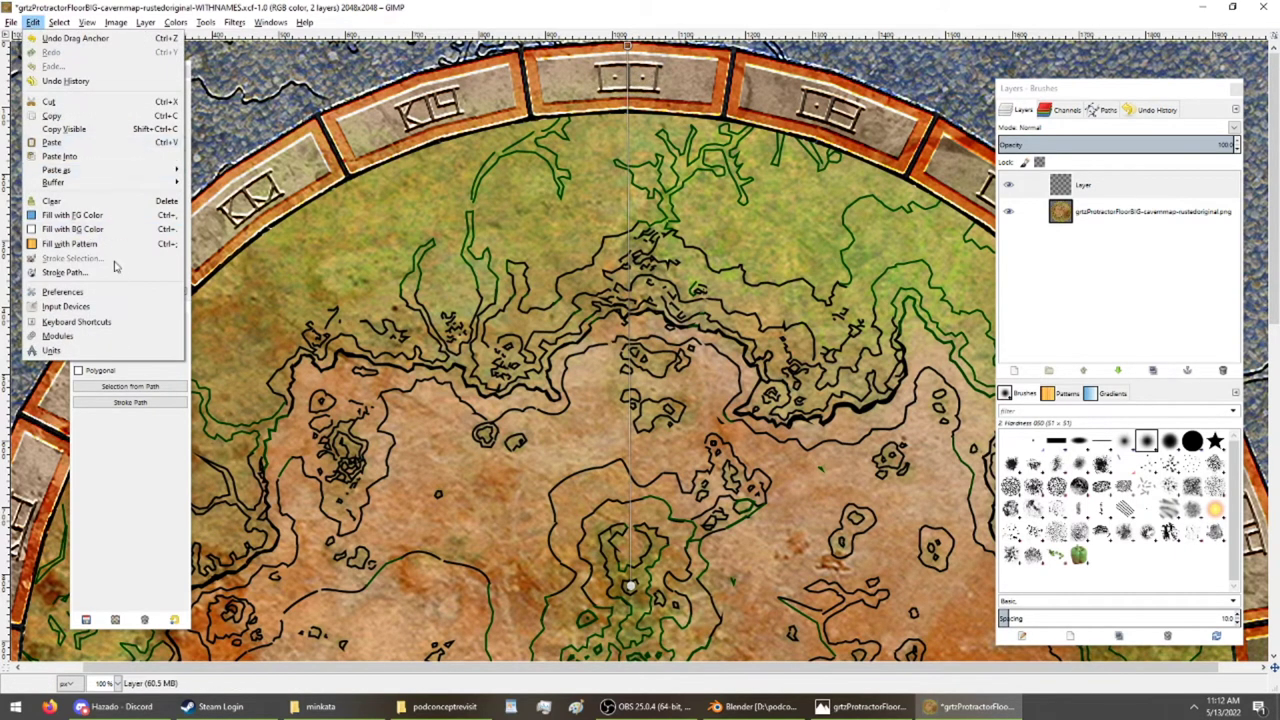
pyautogui.click(114, 271)
pyautogui.click(228, 307)
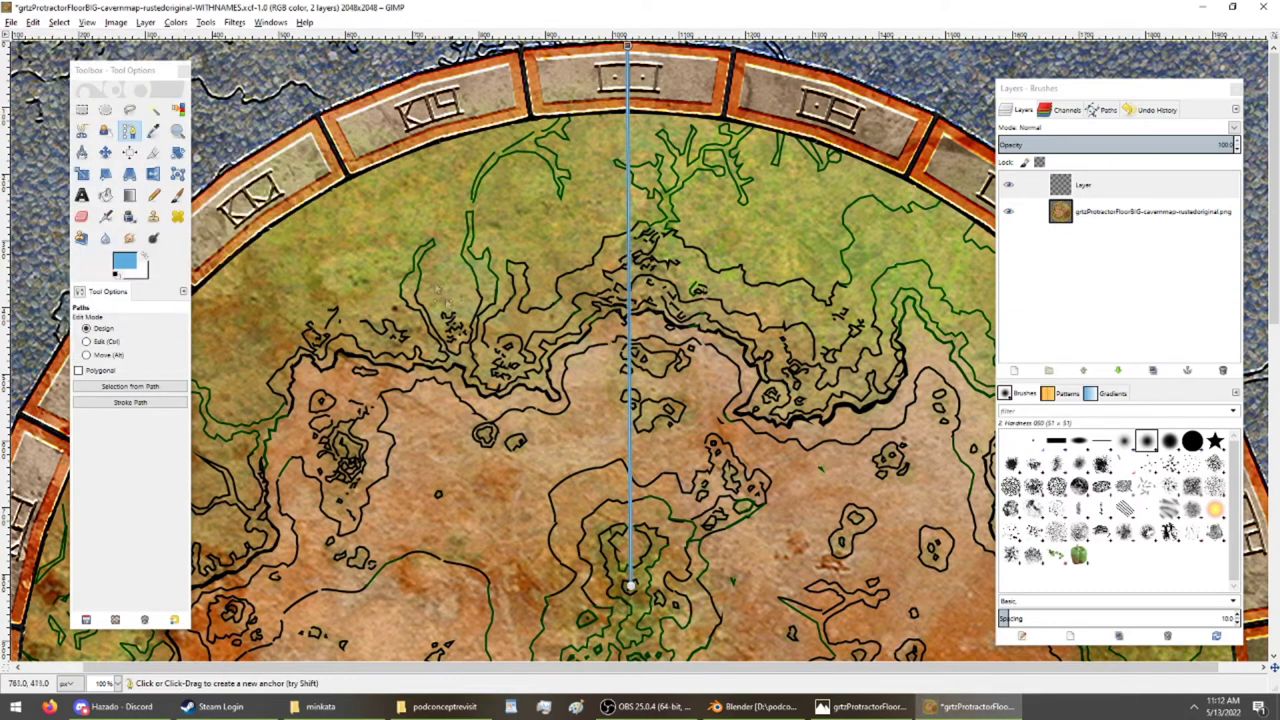
# Add a text box about 194 by 98 px beside the blue line's lower half and make it read ELONIN.
pyautogui.click(84, 195)
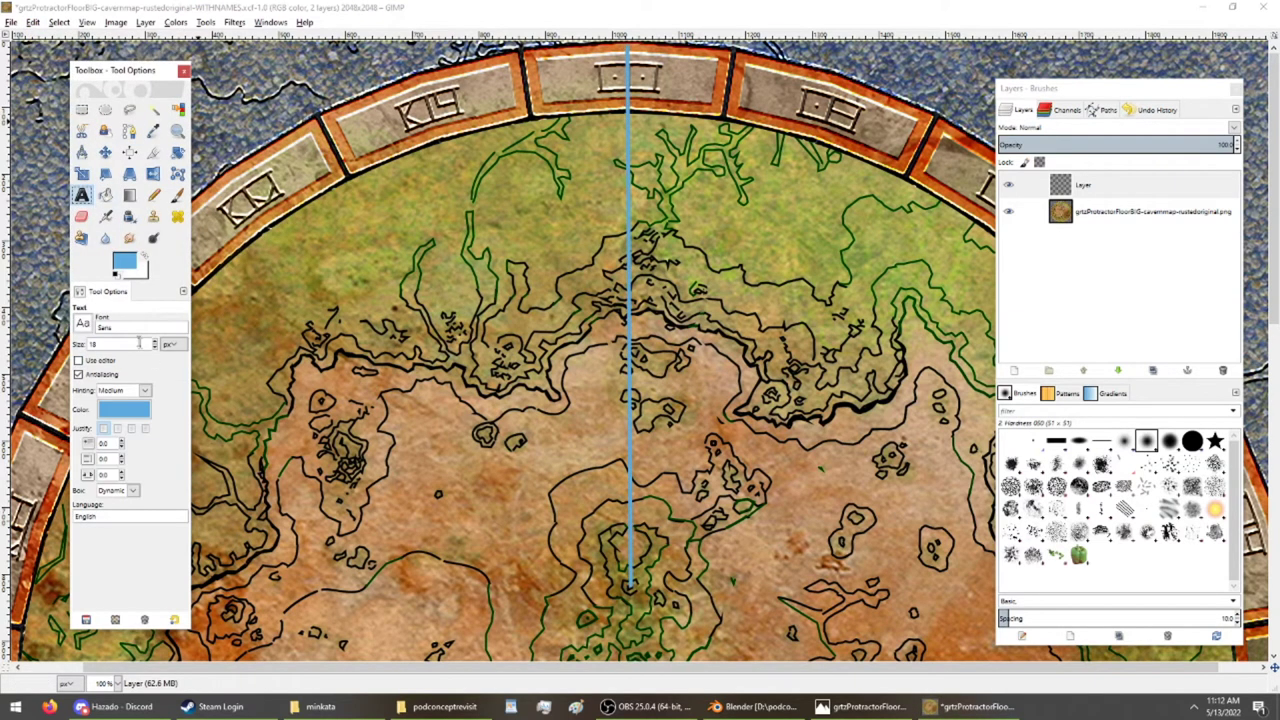
pyautogui.click(776, 12)
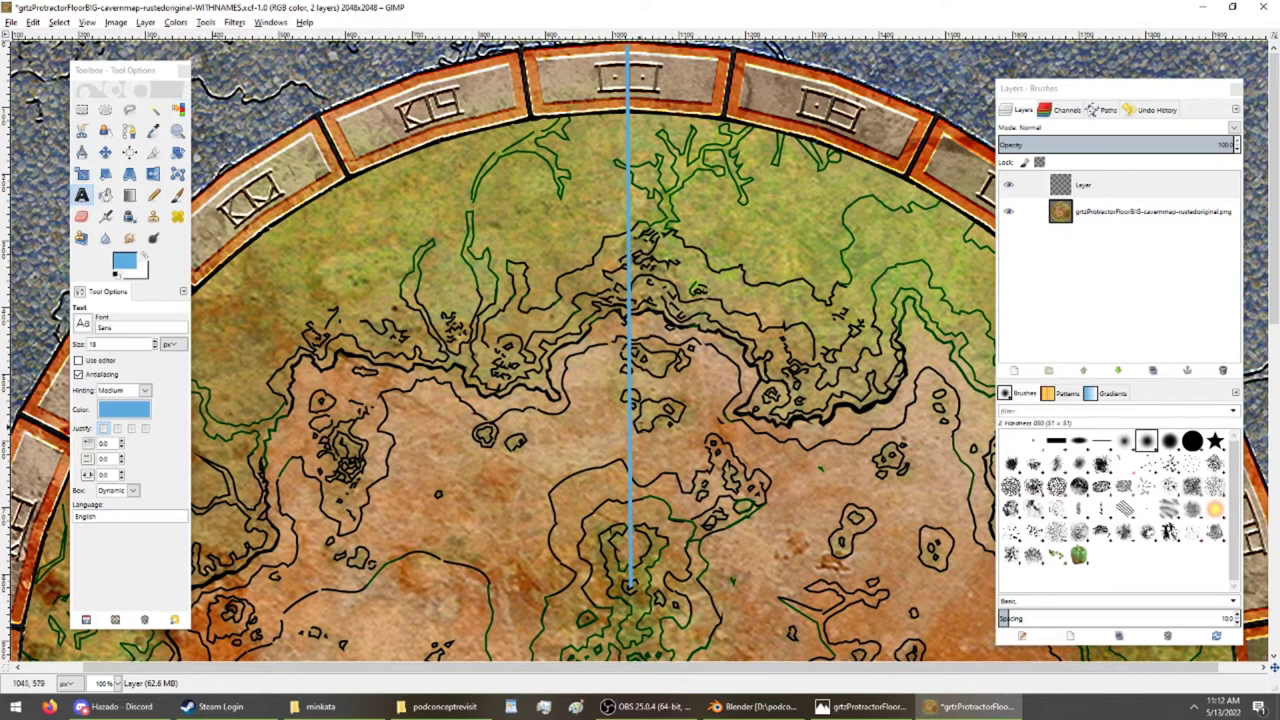
pyautogui.moveTo(656, 420); pyautogui.dragTo(800, 484)
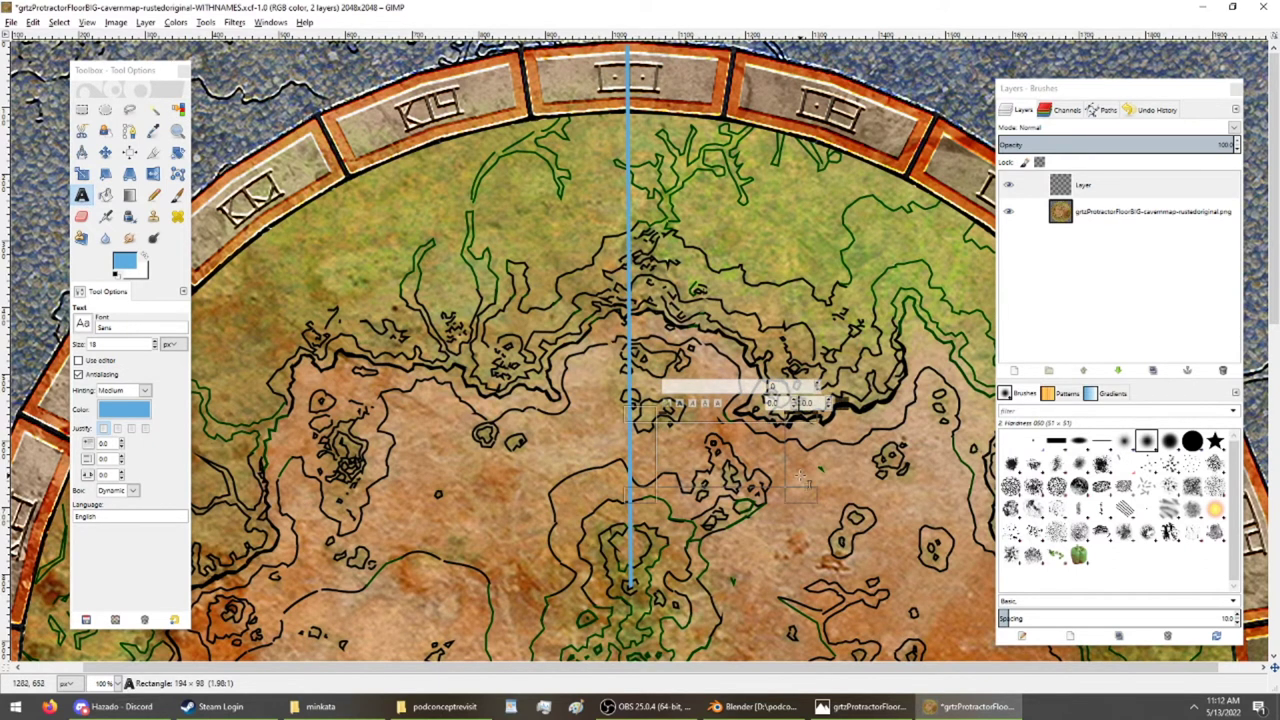
pyautogui.write('elonin')
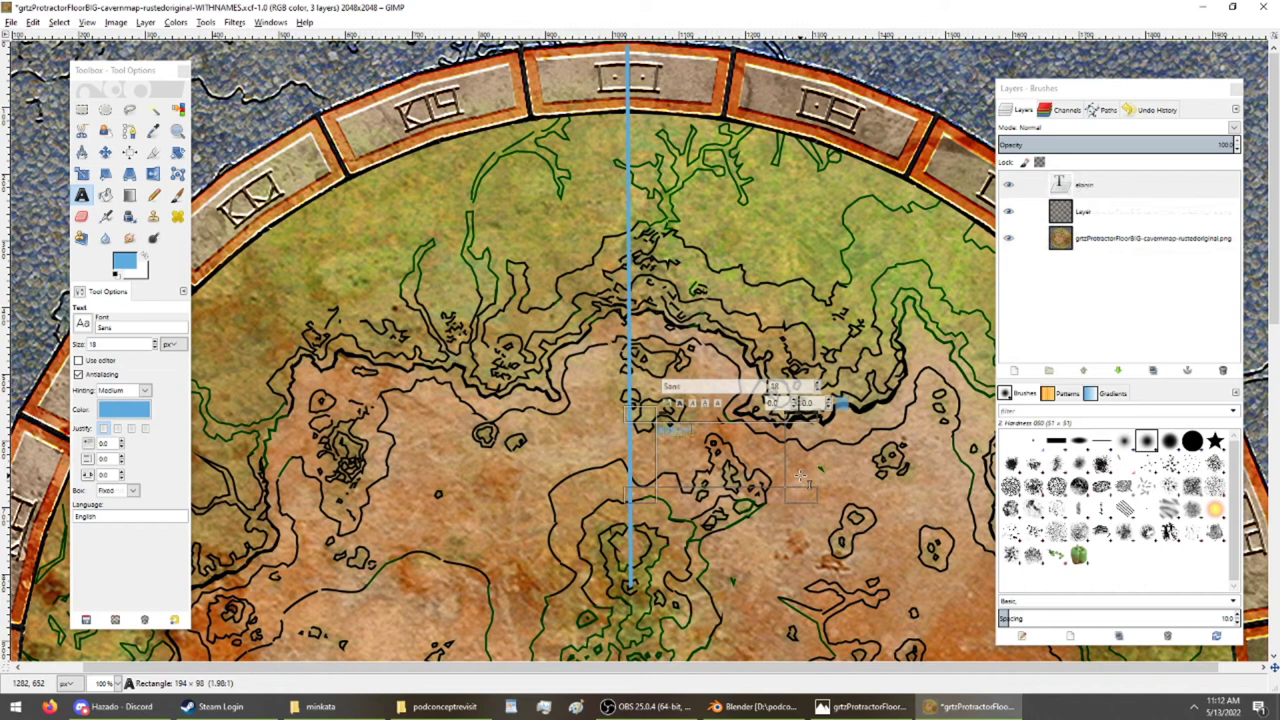
pyautogui.hotkey('ctrl', 'a')
pyautogui.scroll(20, 791, 387)
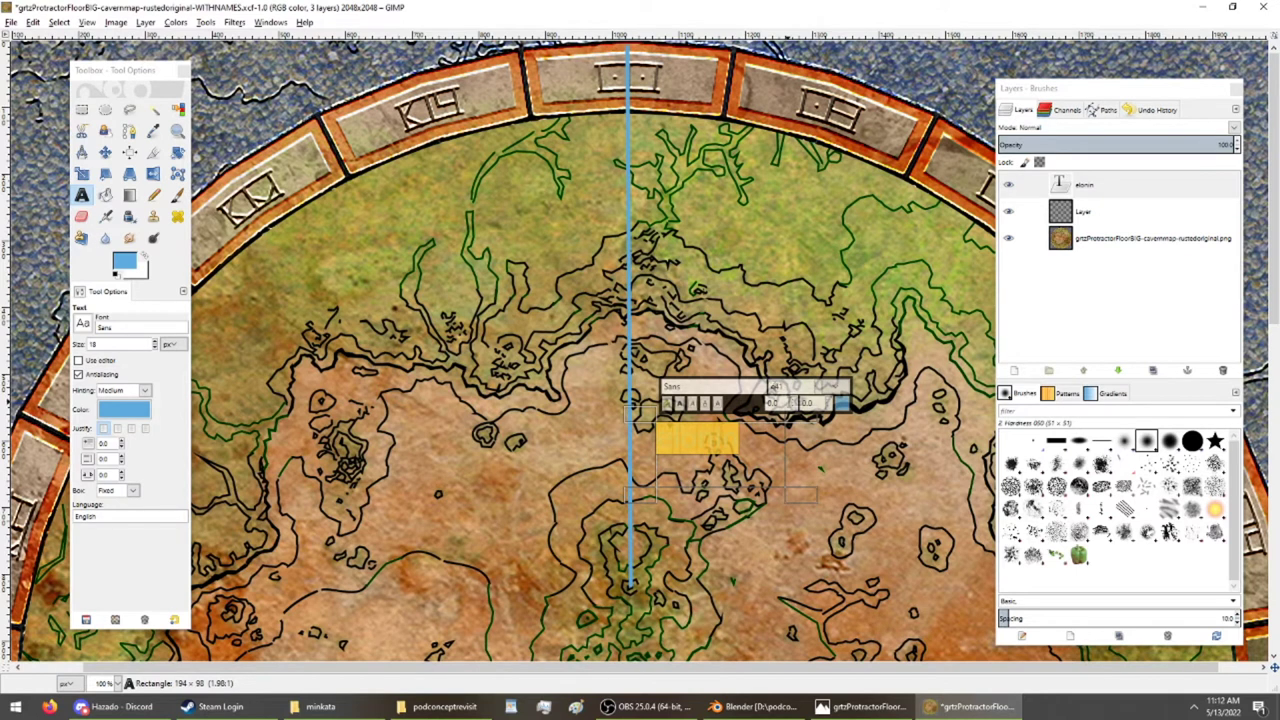
pyautogui.moveTo(746, 441); pyautogui.dragTo(645, 445)
pyautogui.write('ELONIN')
# Set the ELONIN text to size 47 and bold, and widen its box to about 293 by 106 px.
pyautogui.hotkey('ctrl', 'a')
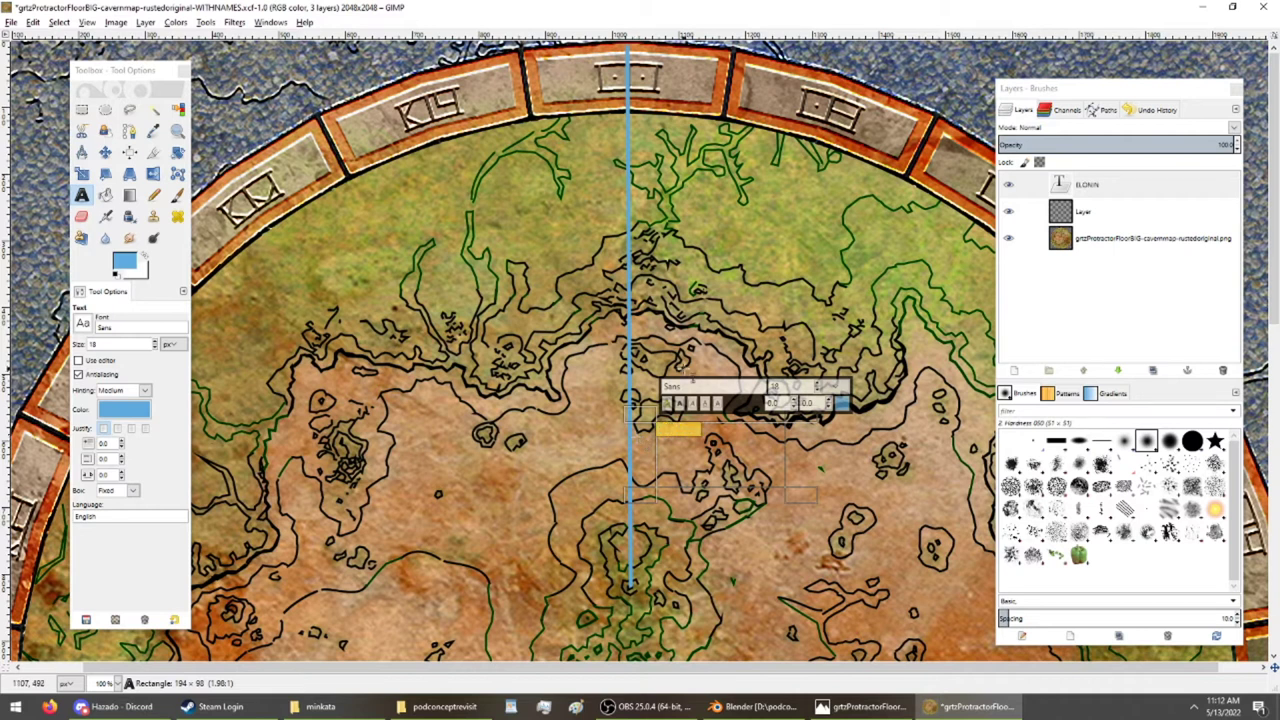
pyautogui.scroll(20, 803, 385)
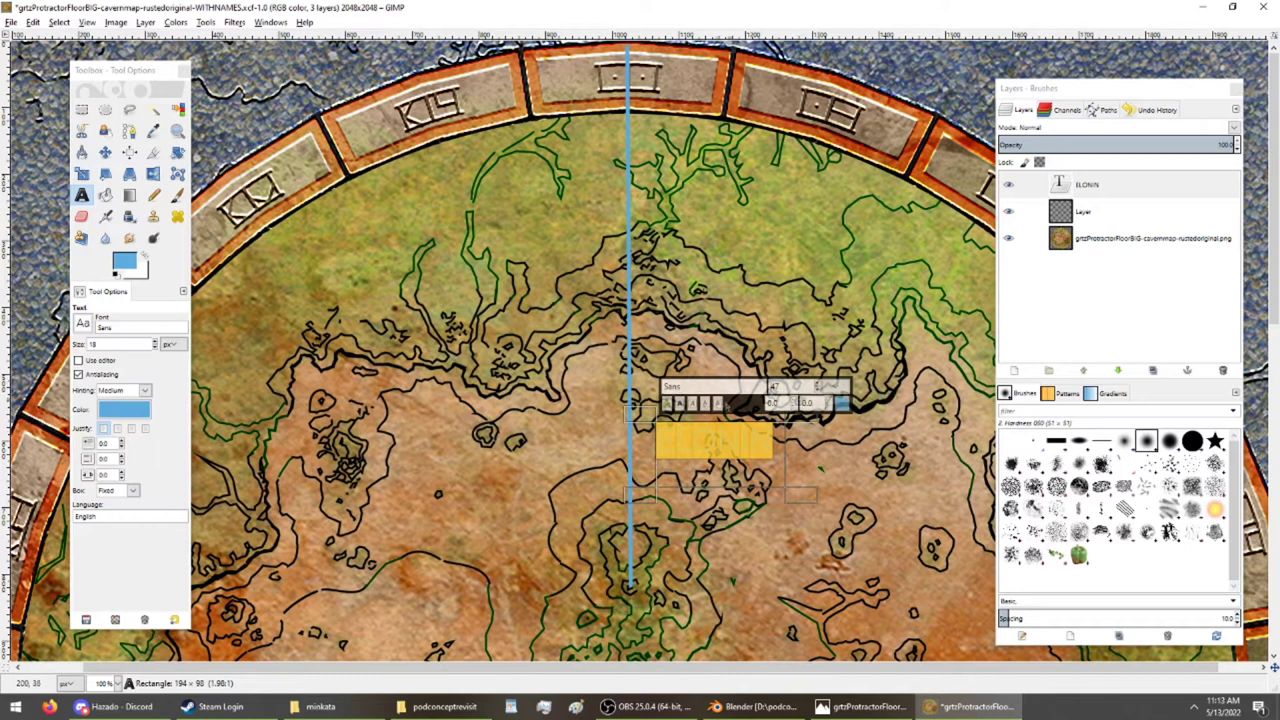
pyautogui.click(681, 405)
pyautogui.moveTo(795, 493); pyautogui.dragTo(861, 499)
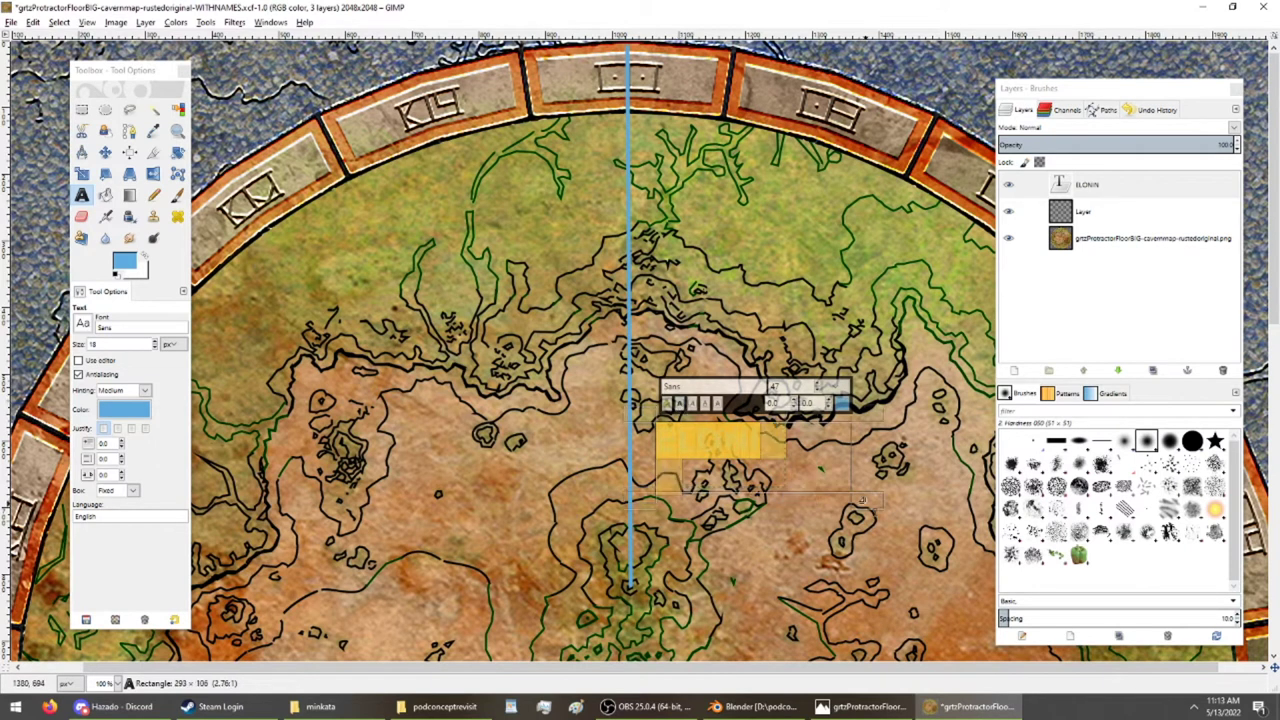
pyautogui.click(822, 462)
# Make the transparent layer holding the blue reference line active and take up the Paths tool.
pyautogui.click(1064, 212)
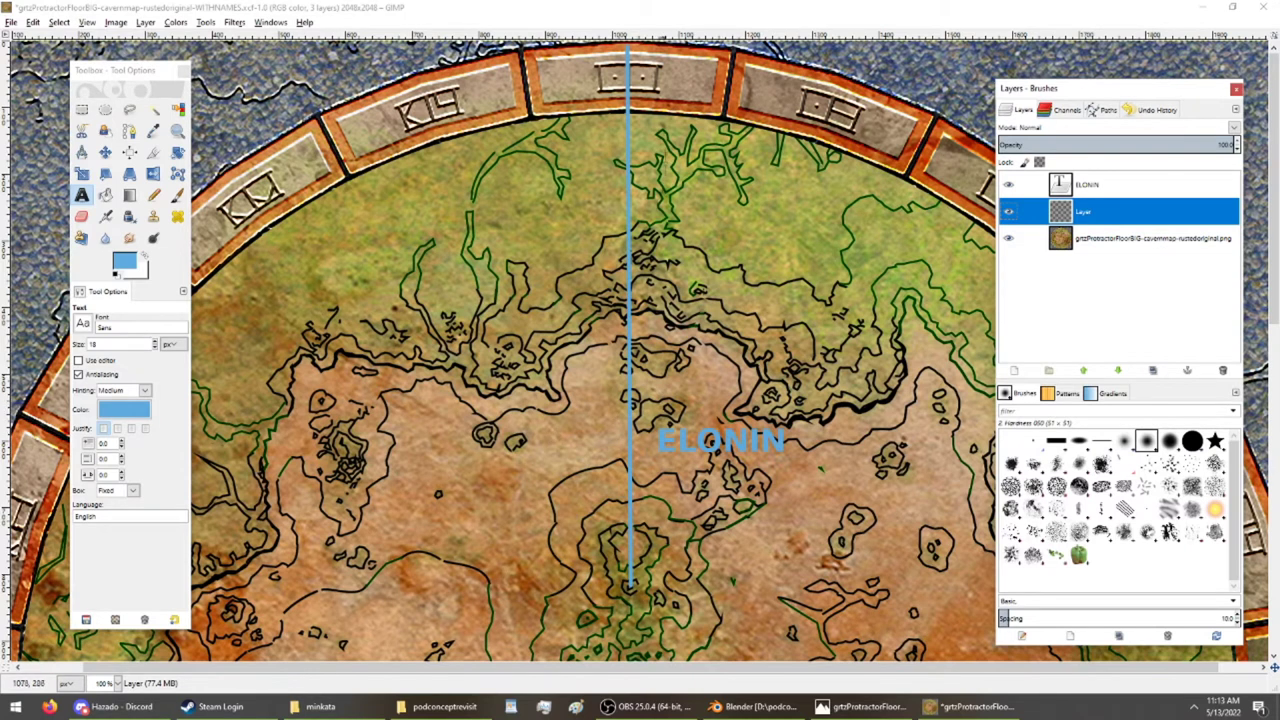
pyautogui.moveTo(110, 706)
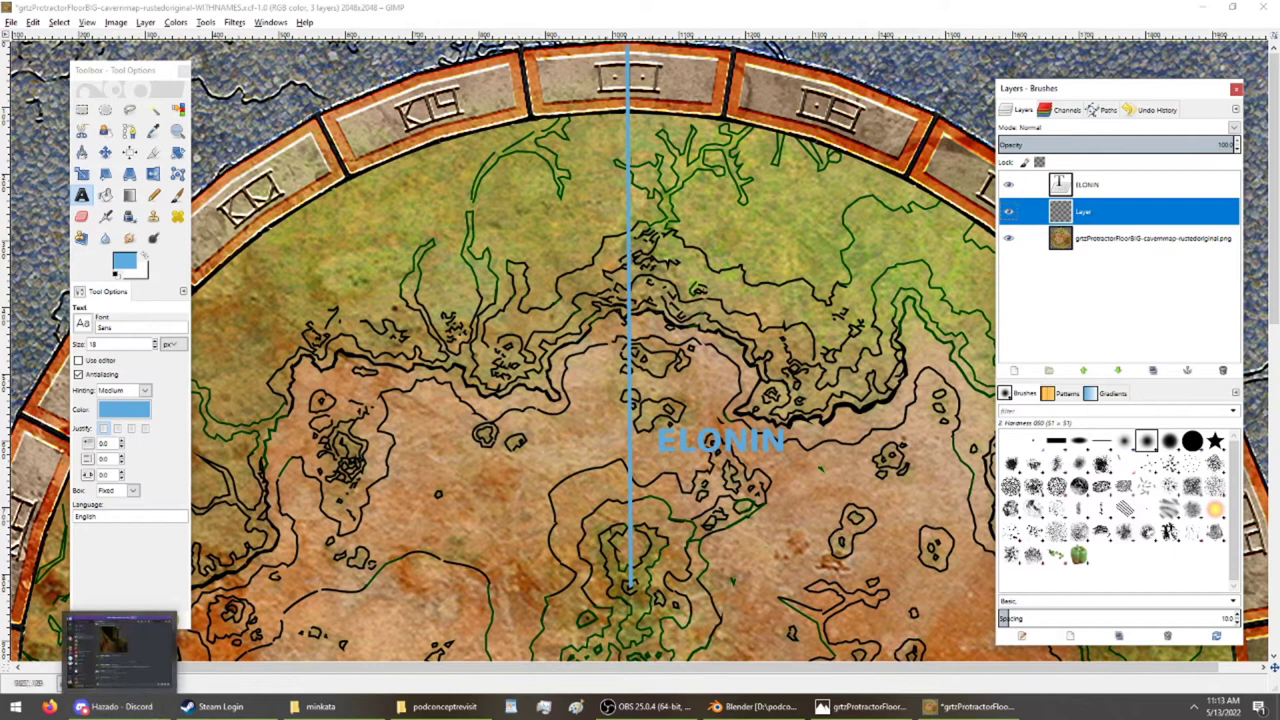
pyautogui.scroll(-5, 668, 237)
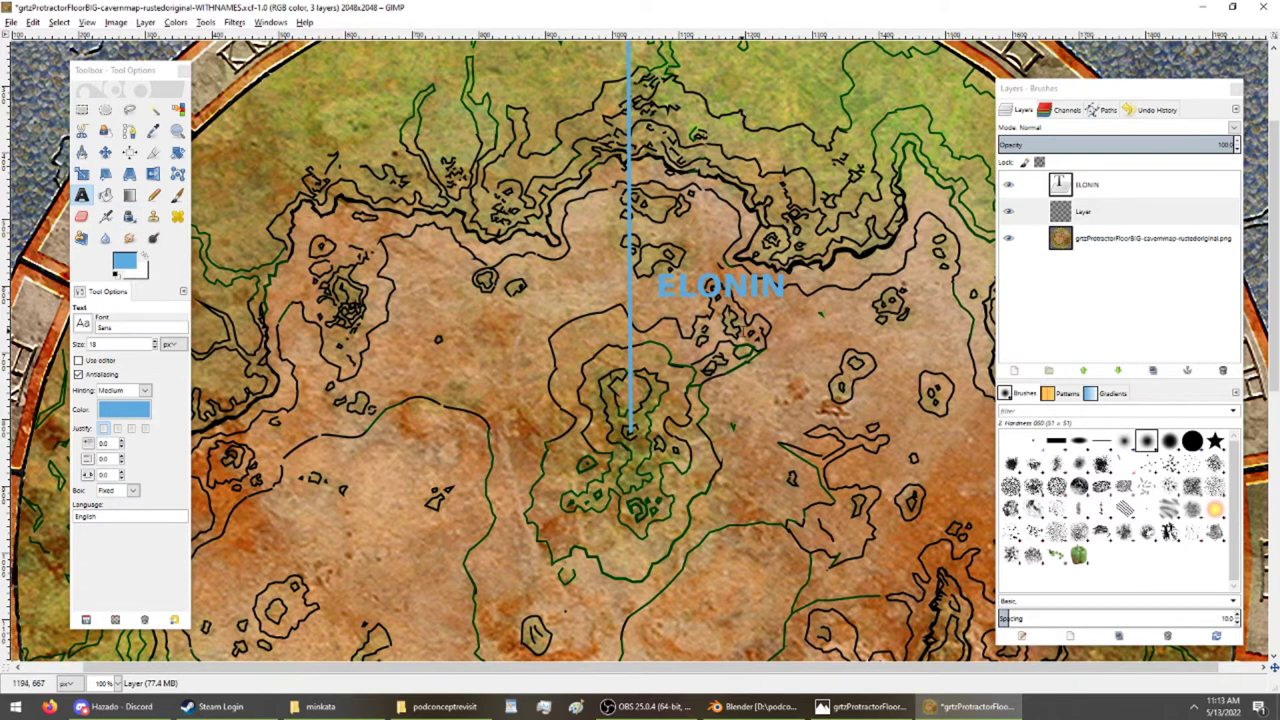
pyautogui.click(129, 131)
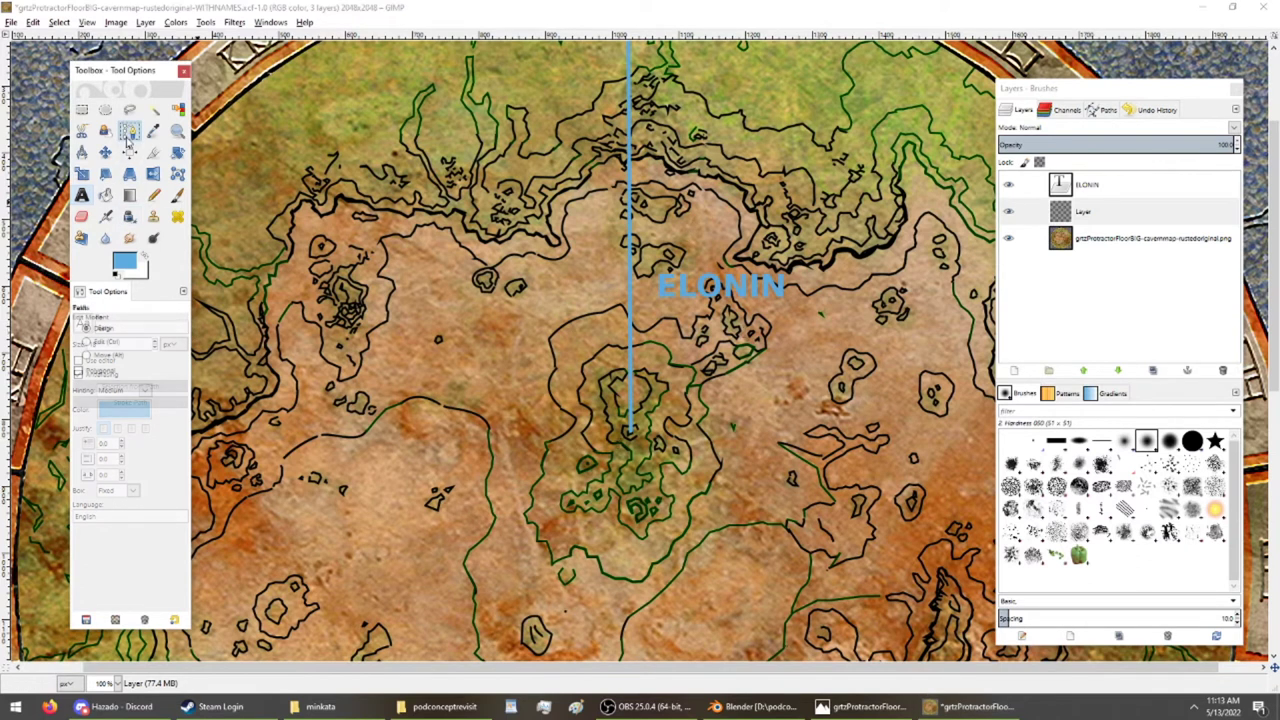
pyautogui.click(153, 196)
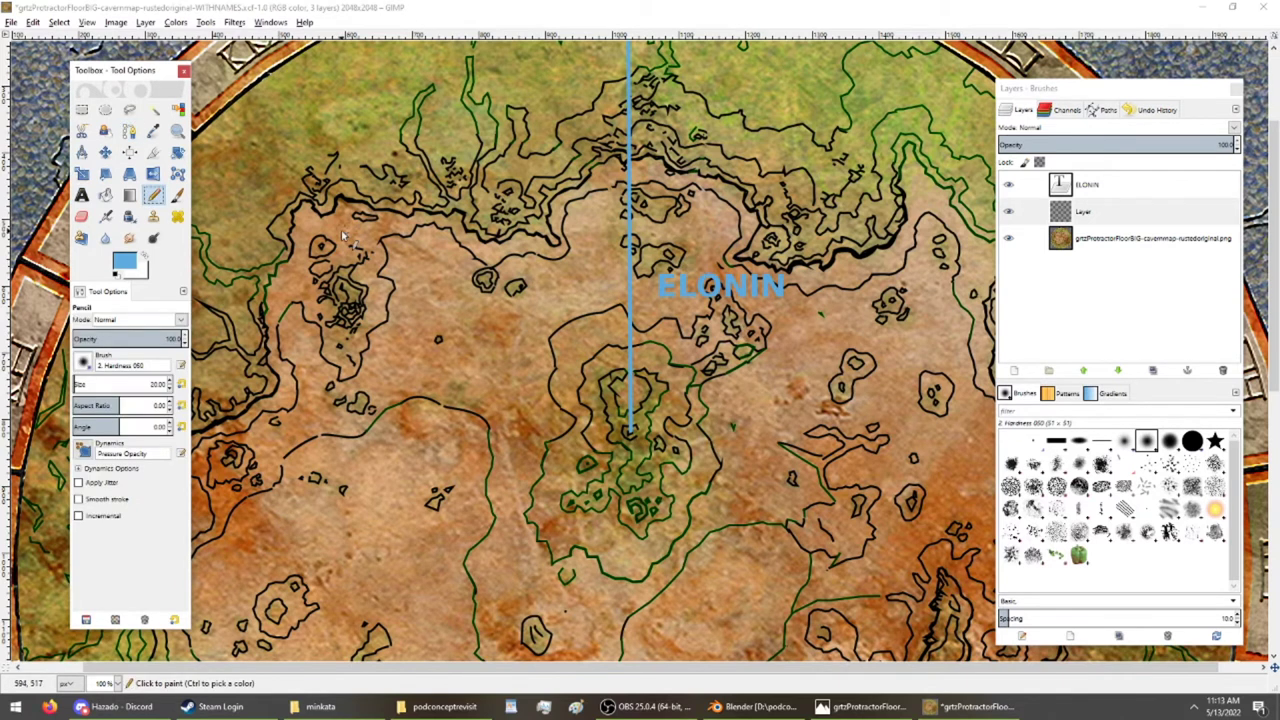
pyautogui.click(129, 131)
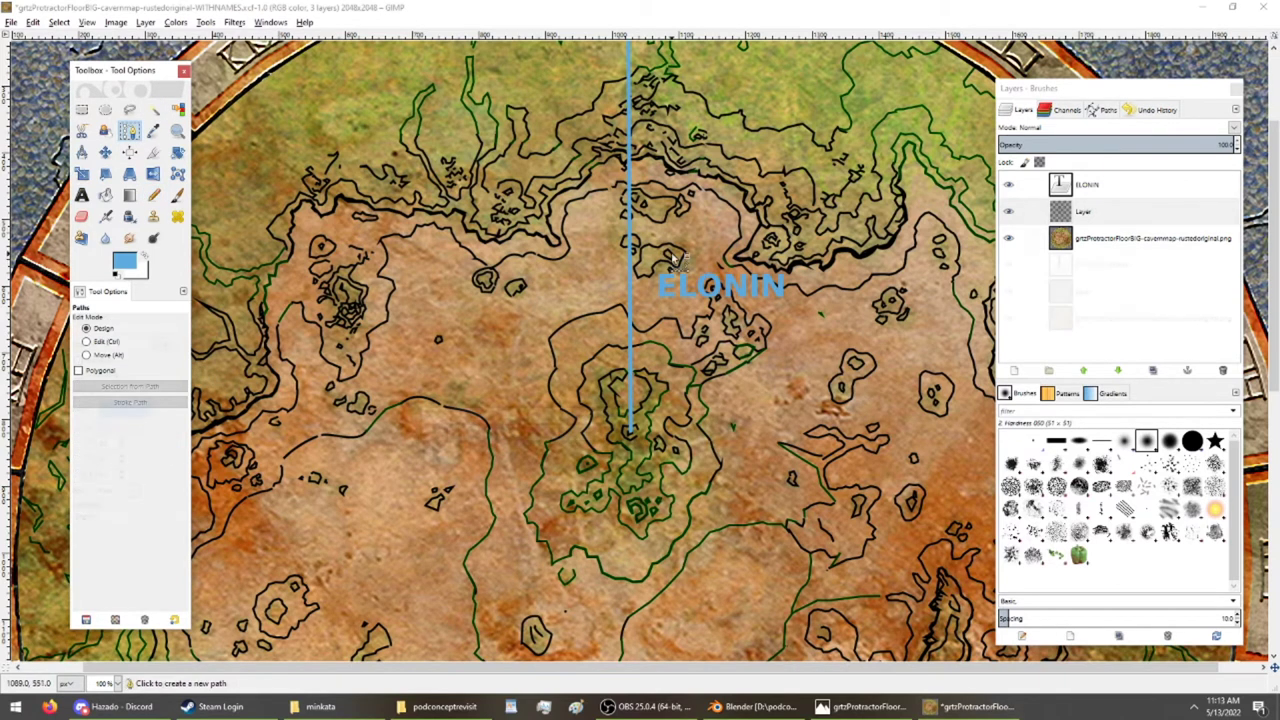
# Remove the extra layer between the KVEER and CHEZ CATHEDRAL text layers, and enlarge the CHEZ CATHEDRAL text box to about 304 by 186 px.
pyautogui.click(1068, 237)
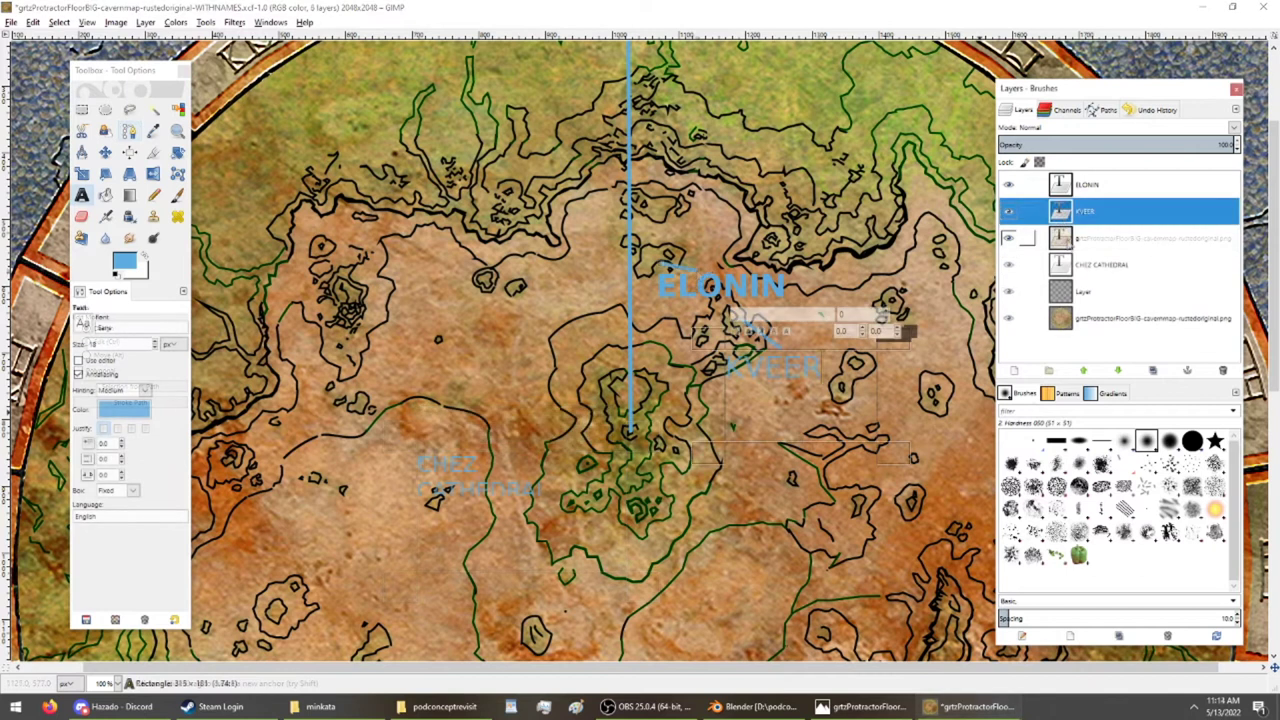
pyautogui.rightClick(1068, 240)
pyautogui.click(1104, 370)
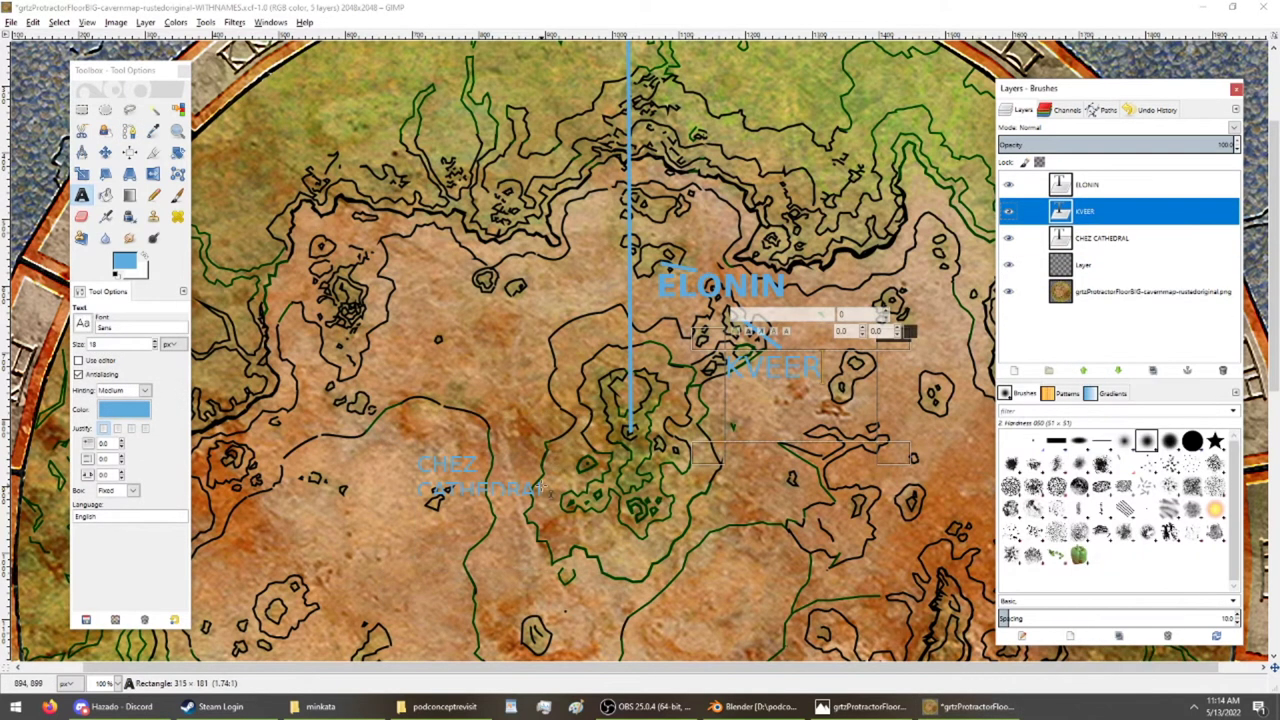
pyautogui.moveTo(590, 505); pyautogui.dragTo(650, 603)
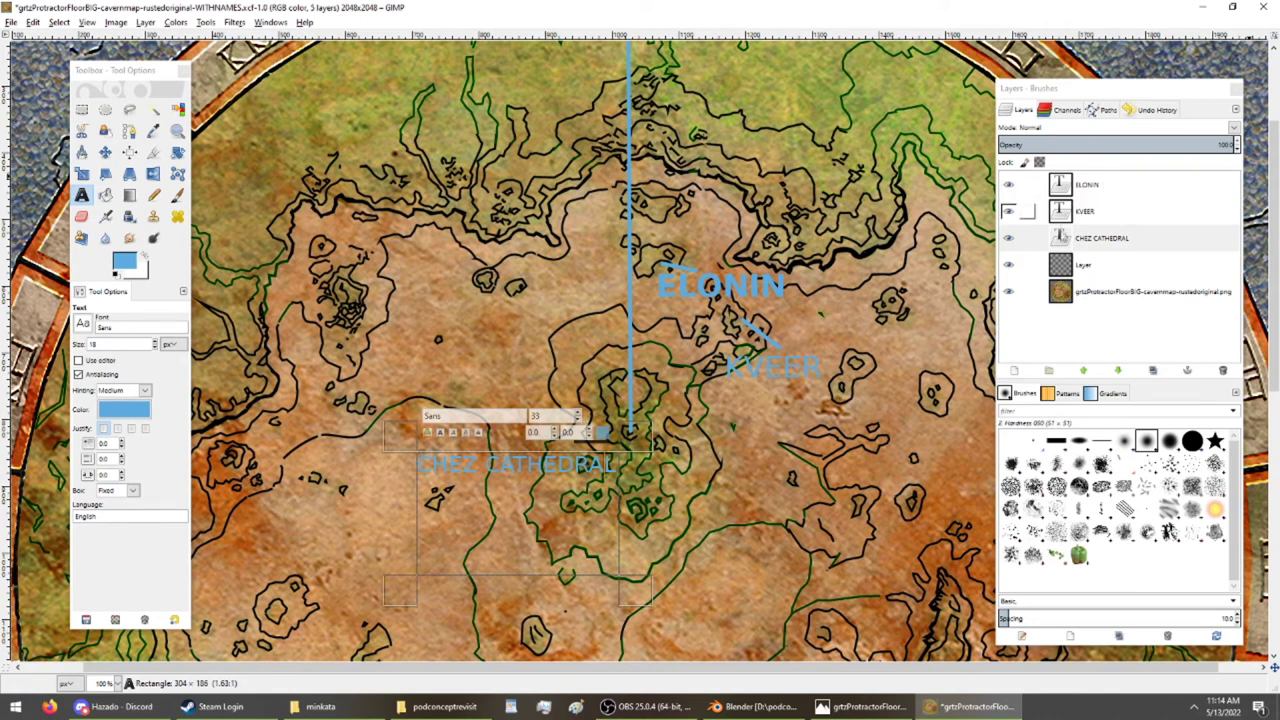
# On the blue line's layer, outline a thin freehand sliver just below the CHEZ CATHEDRAL label, fill it with the light blue foreground color and deselect.
pyautogui.click(1060, 264)
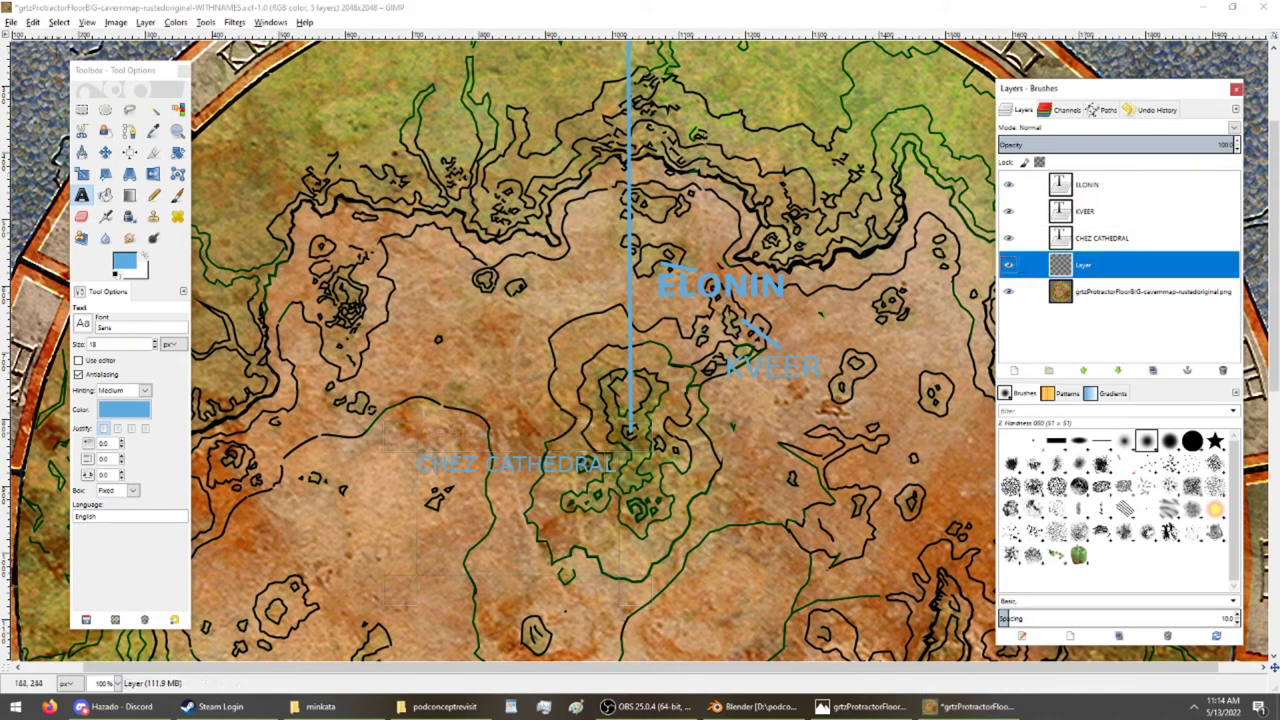
pyautogui.click(105, 109)
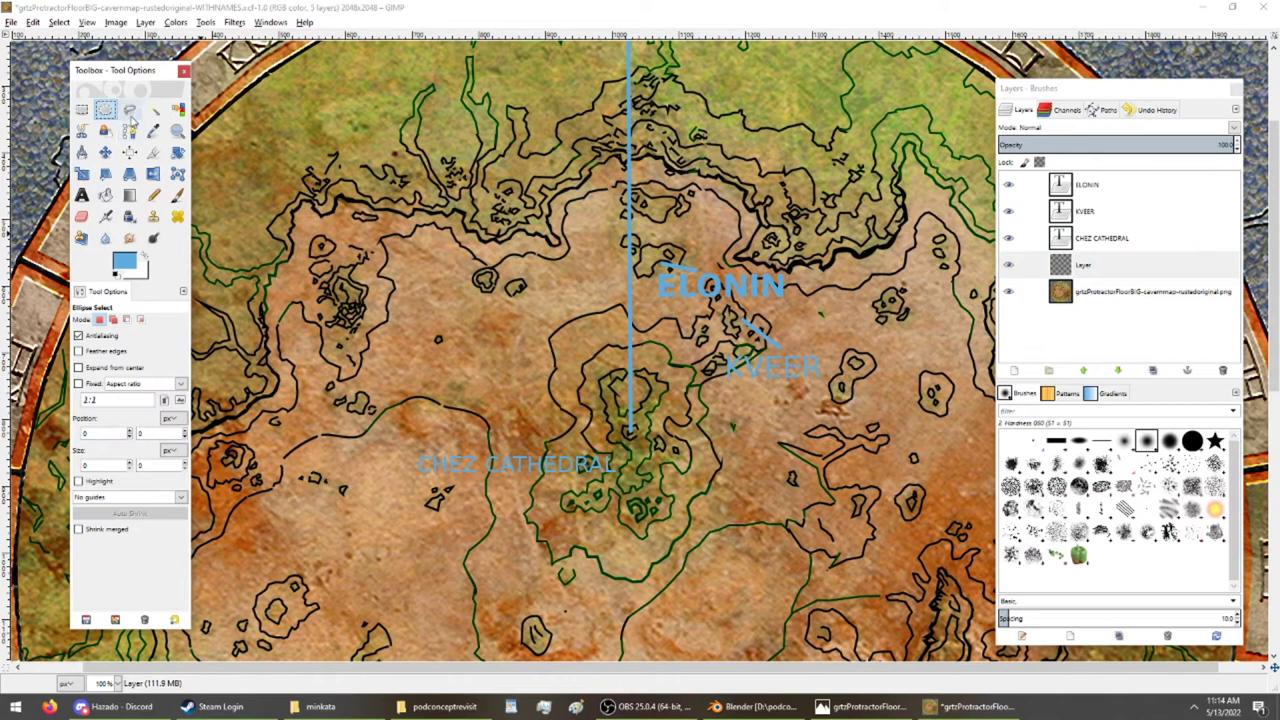
pyautogui.click(129, 109)
pyautogui.click(490, 476)
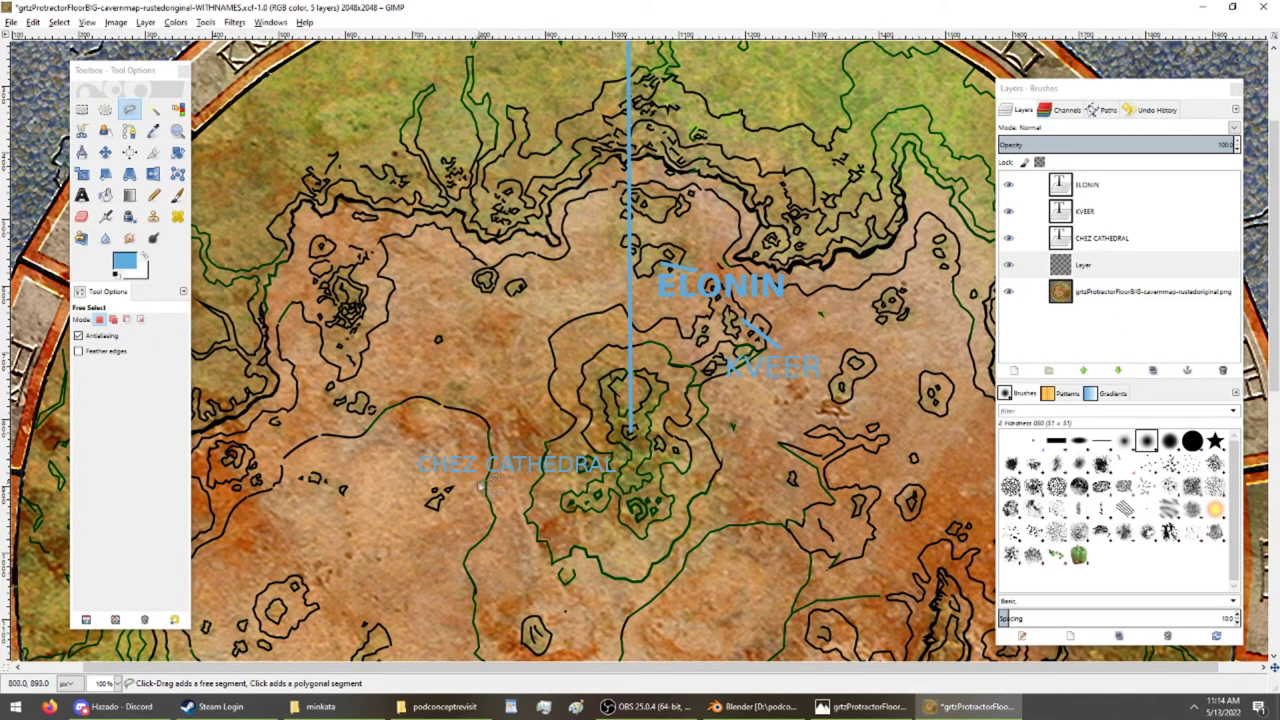
pyautogui.click(509, 481)
pyautogui.click(495, 478)
pyautogui.click(32, 22)
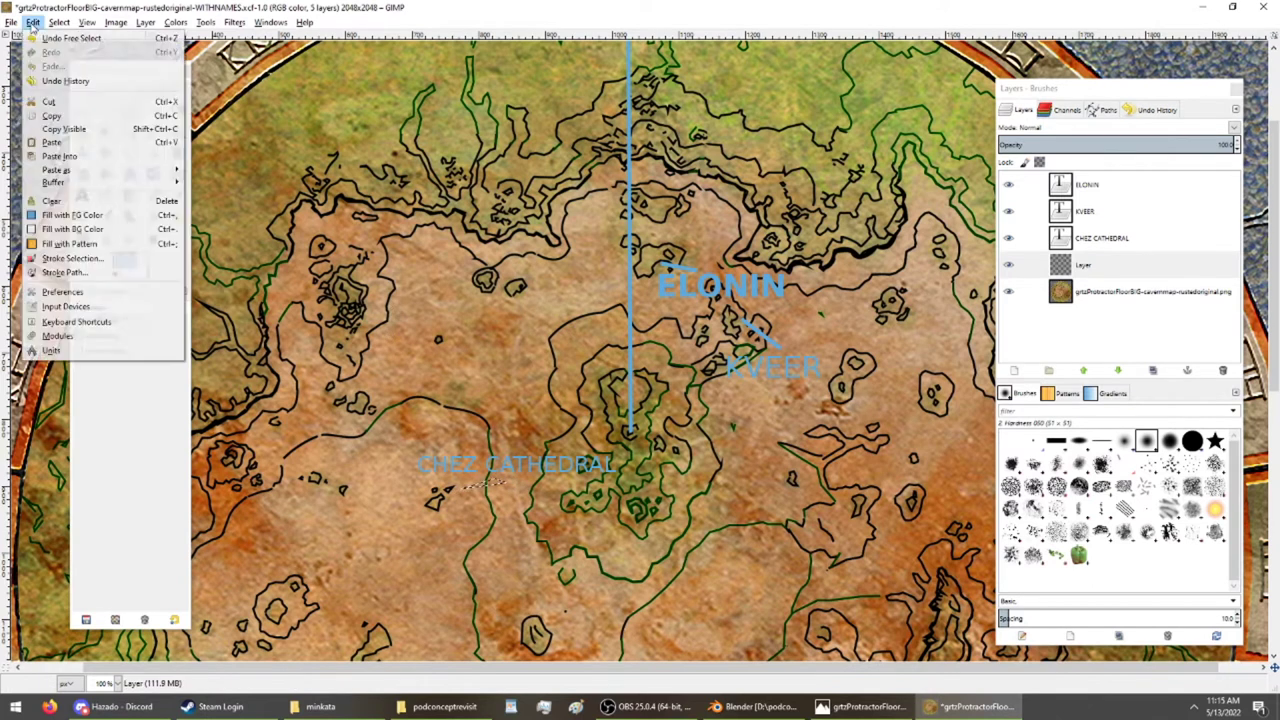
pyautogui.click(80, 224)
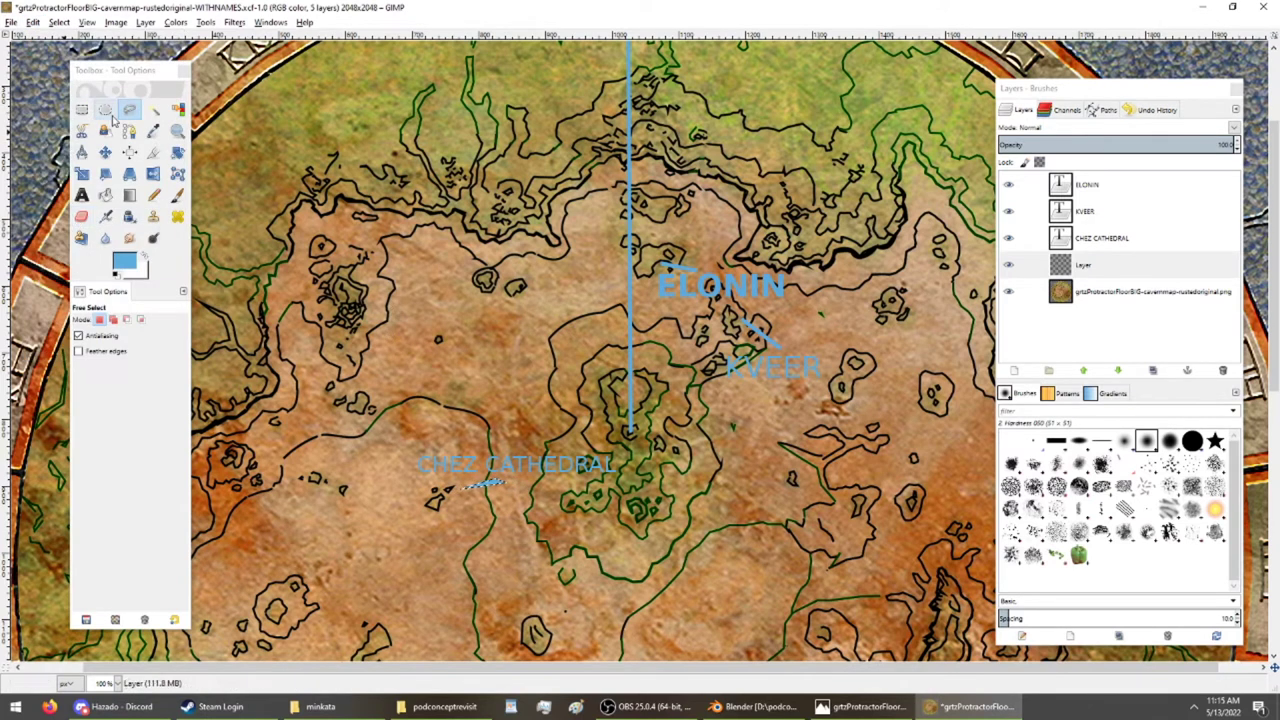
pyautogui.click(105, 108)
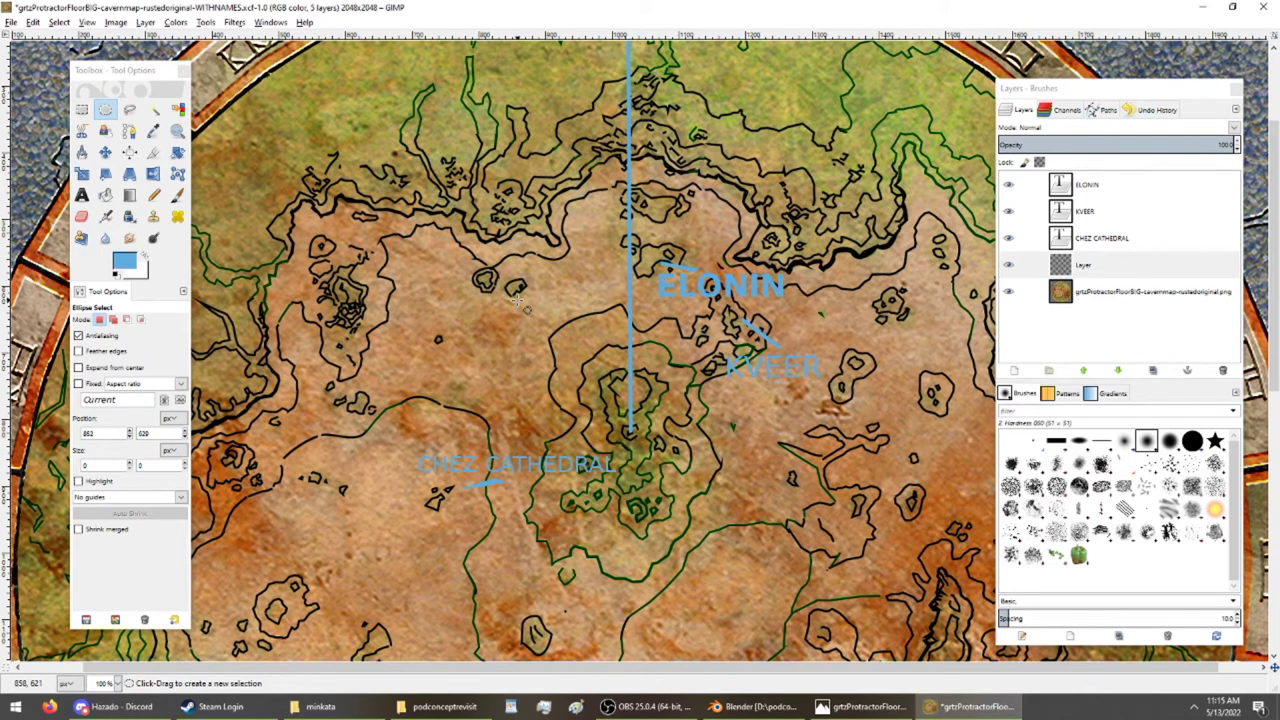
# Switch to the podconceptrevisit folder and open vertcathisland.blend in Blender.
pyautogui.click(755, 706)
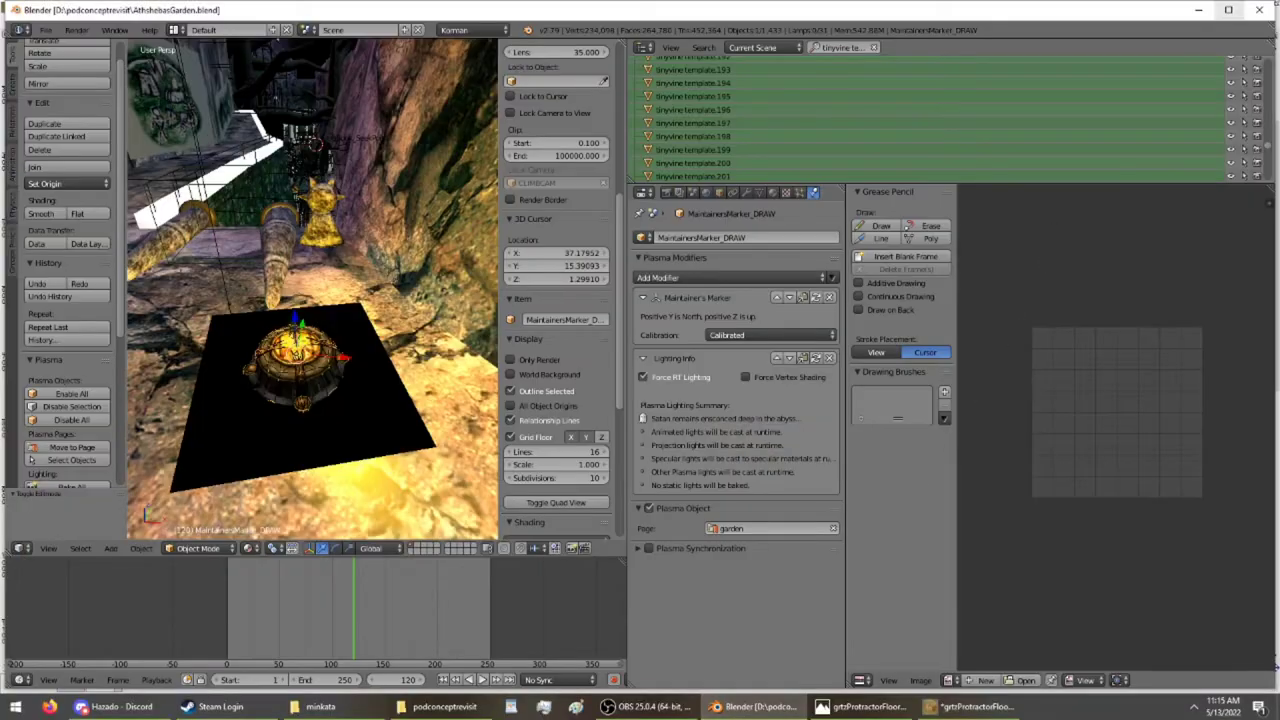
pyautogui.click(445, 706)
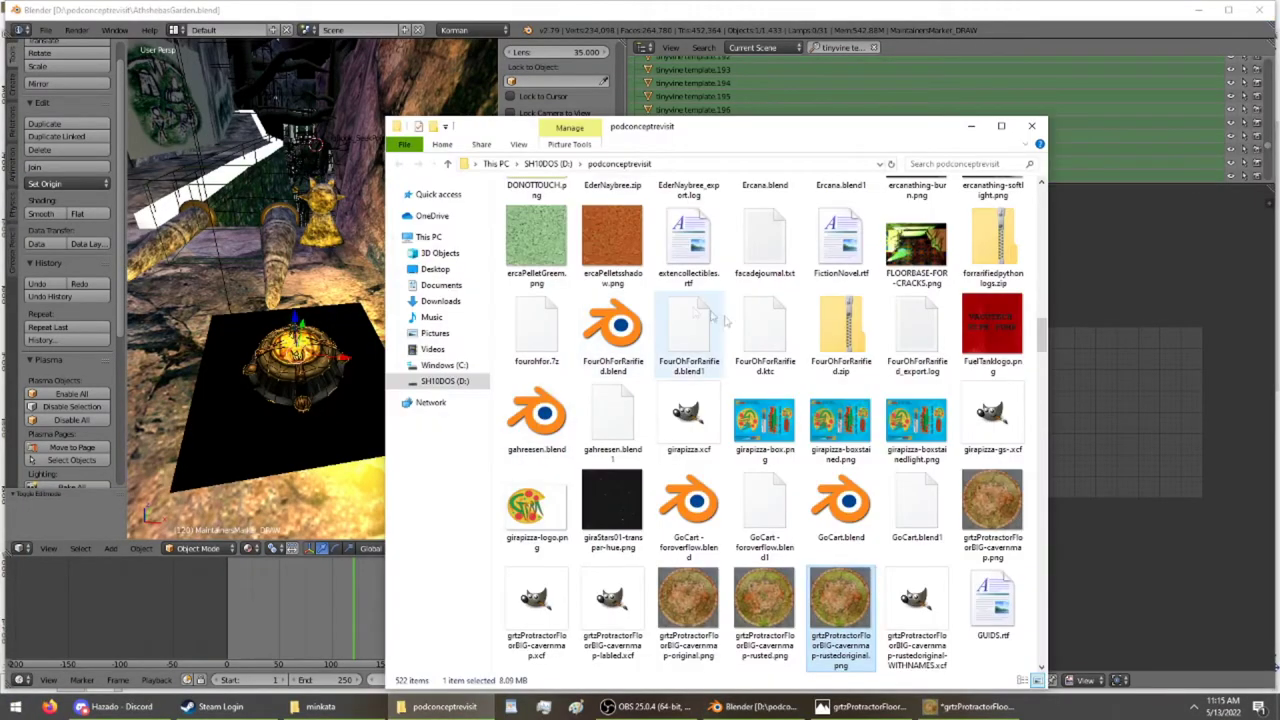
pyautogui.write('ve')
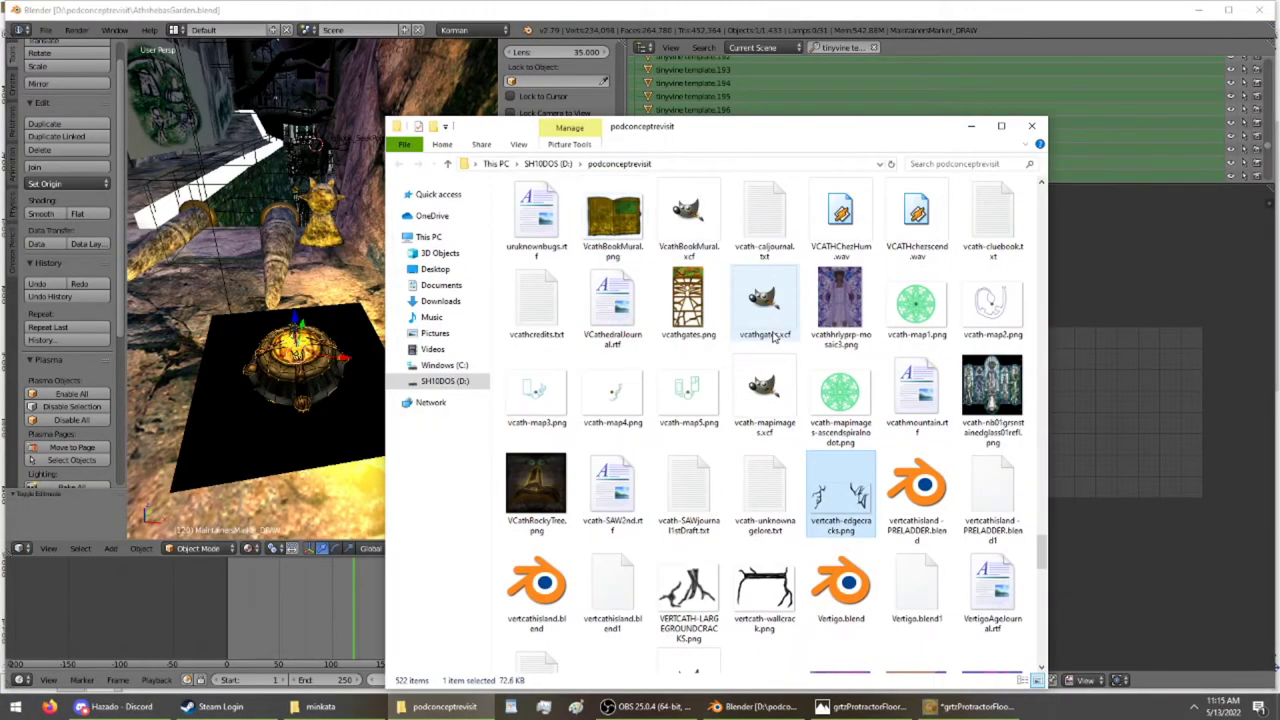
pyautogui.press('Down')
pyautogui.press('Left')
pyautogui.press('Left')
pyautogui.press('Left')
pyautogui.press('Left')
pyautogui.press('Return')
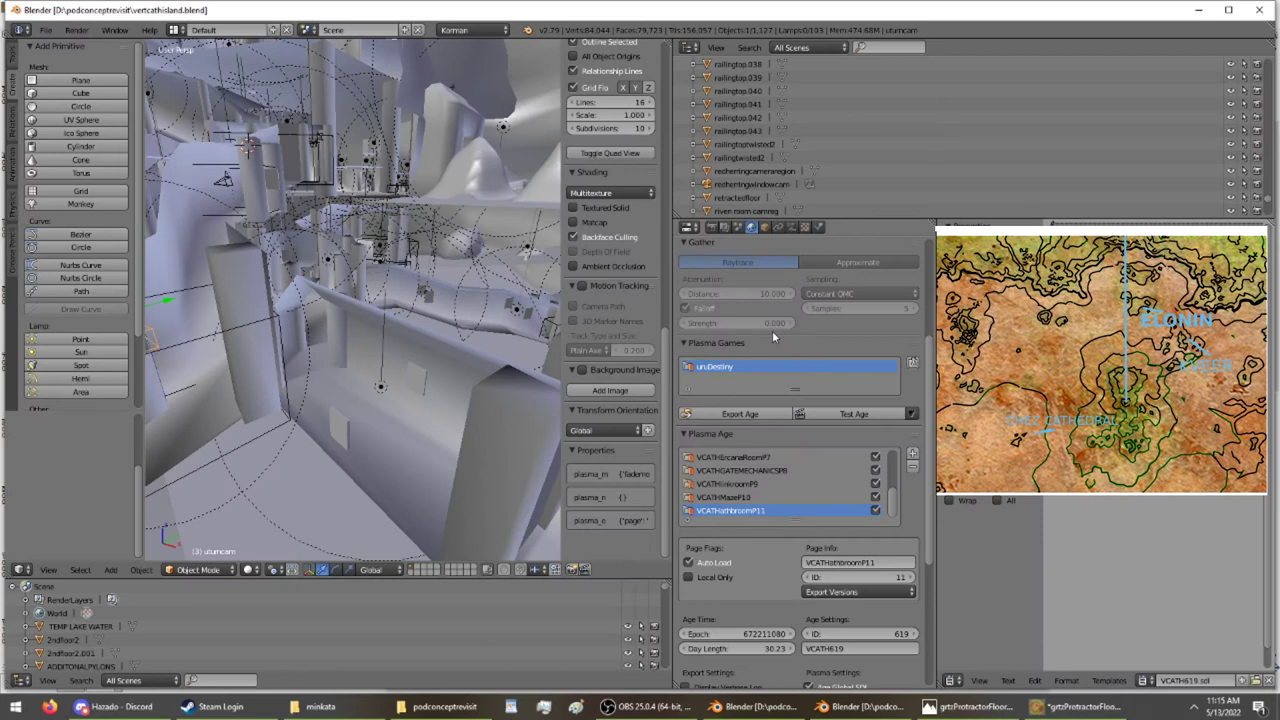
# Set the viewport shading to Material and compare the textured cavern floor around the islands with the labelled map in GIMP.
pyautogui.moveTo(432, 186); pyautogui.dragTo(377, 234, button='middle')
pyautogui.scroll(-15, 377, 234)
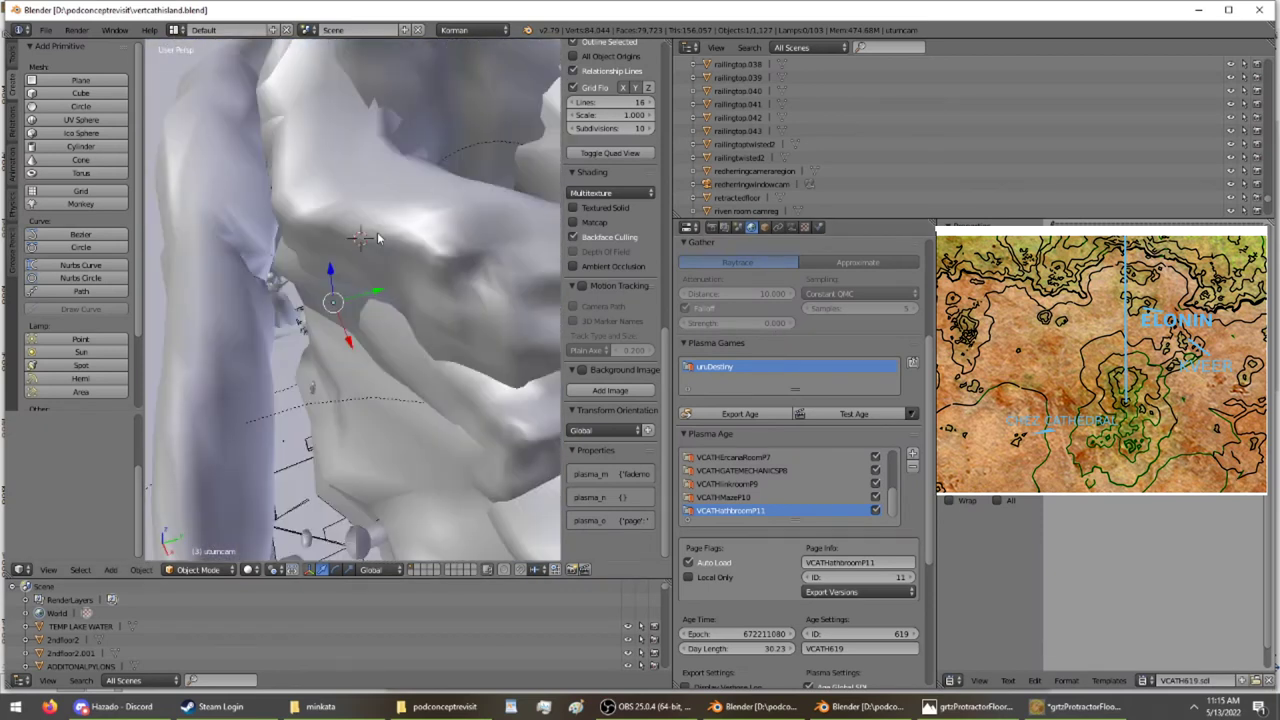
pyautogui.scroll(8, 377, 232)
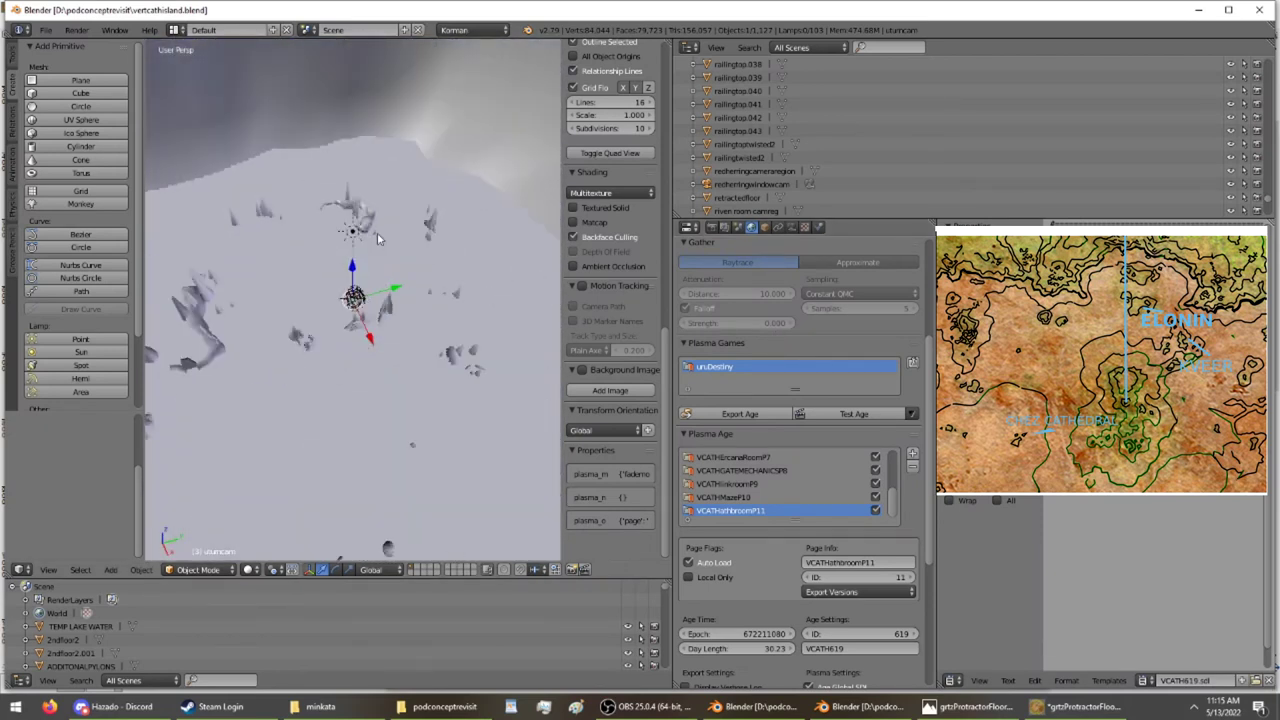
pyautogui.click(249, 569)
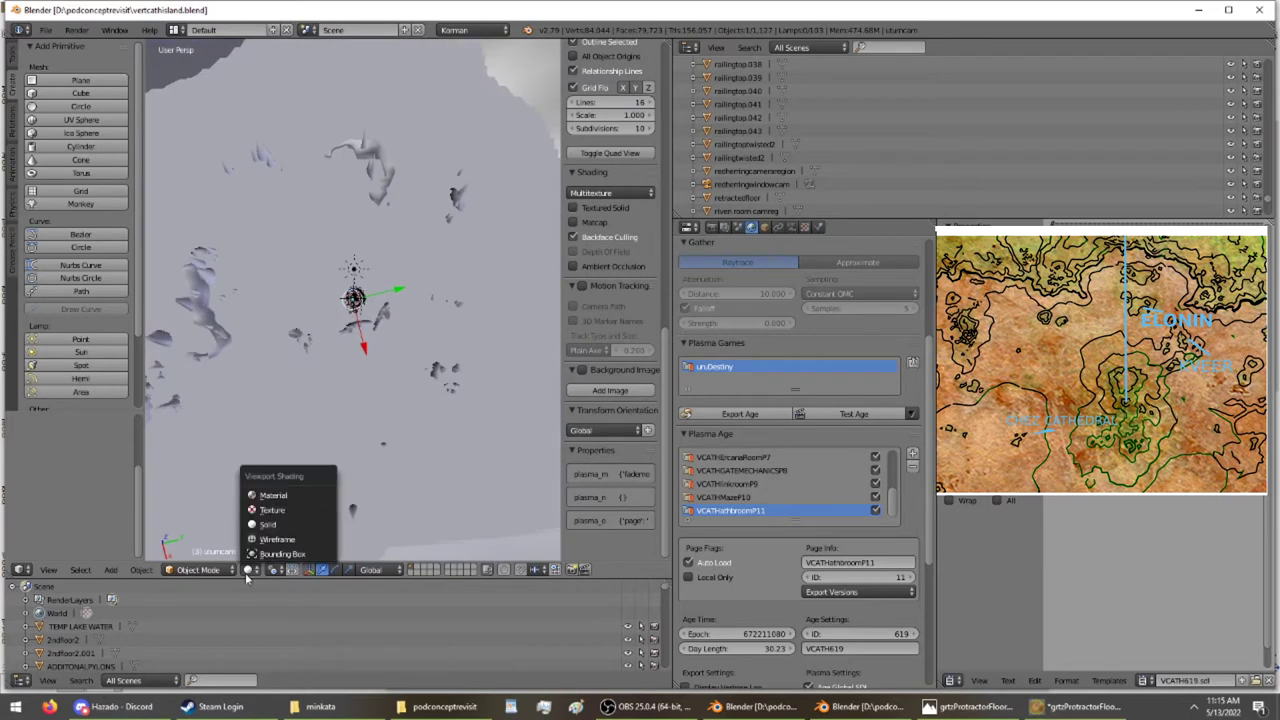
pyautogui.click(268, 496)
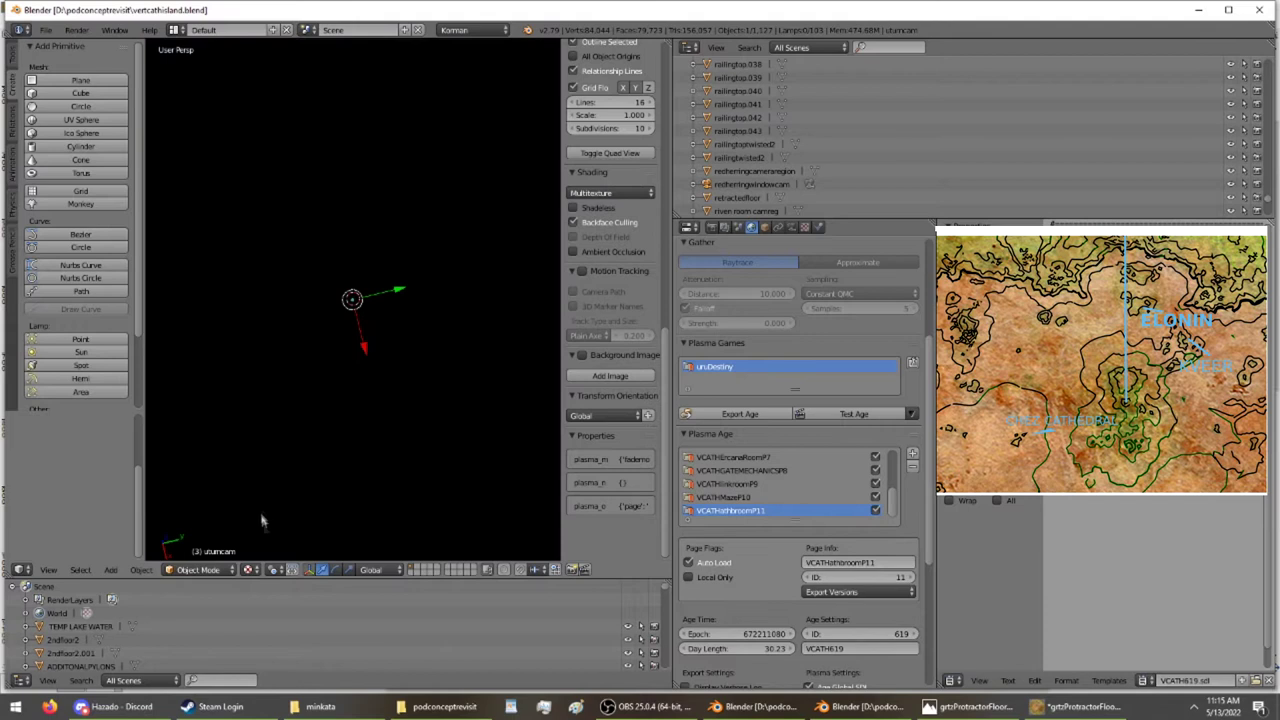
pyautogui.click(249, 569)
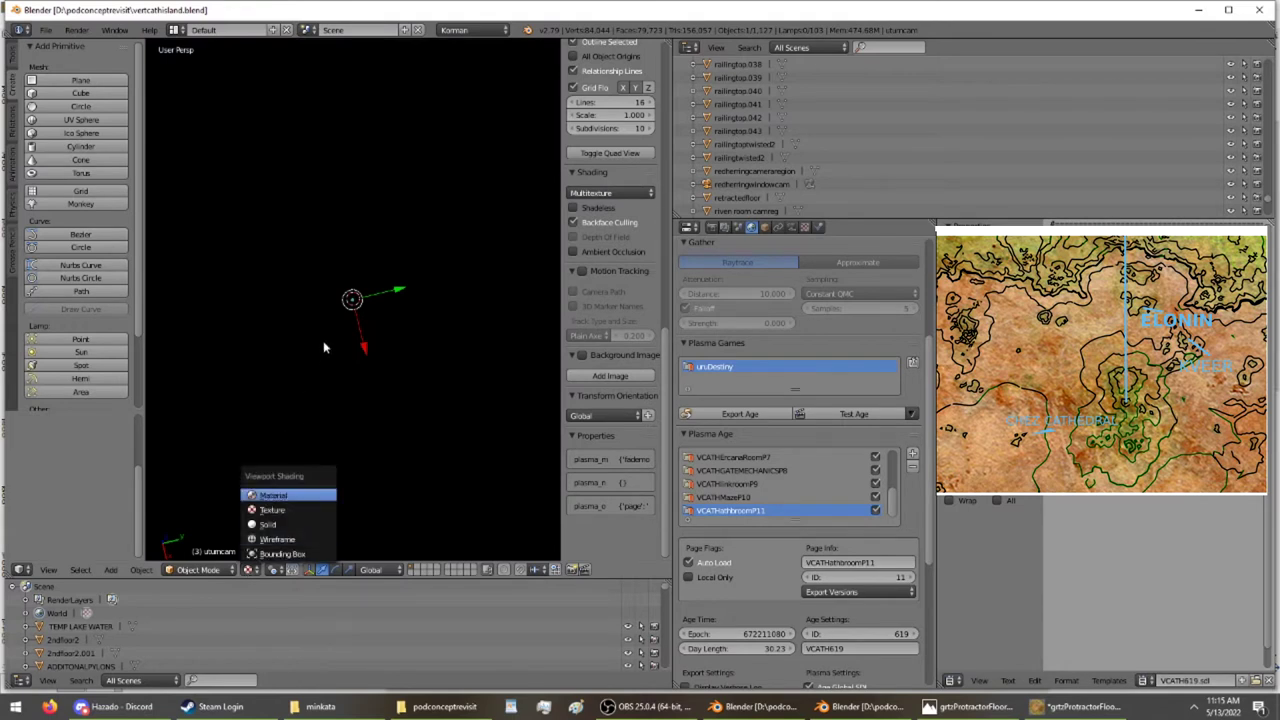
pyautogui.press('t')
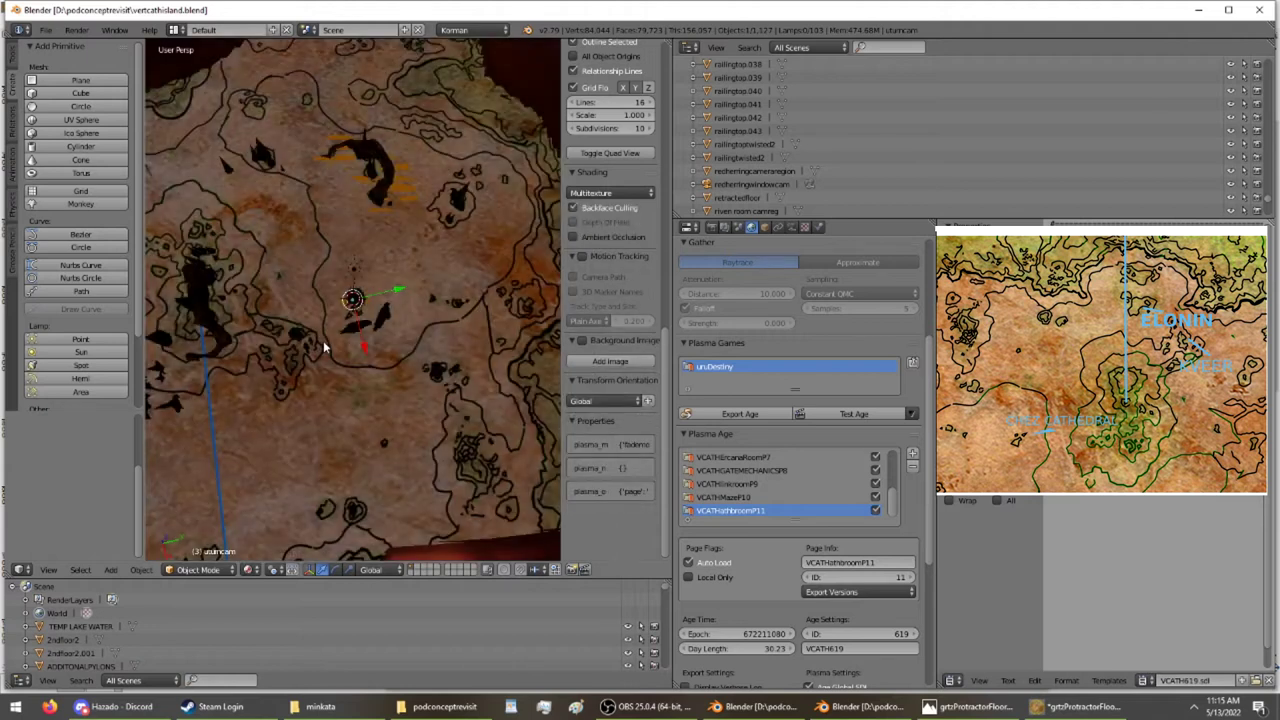
pyautogui.moveTo(328, 328); pyautogui.dragTo(347, 365, button='middle')
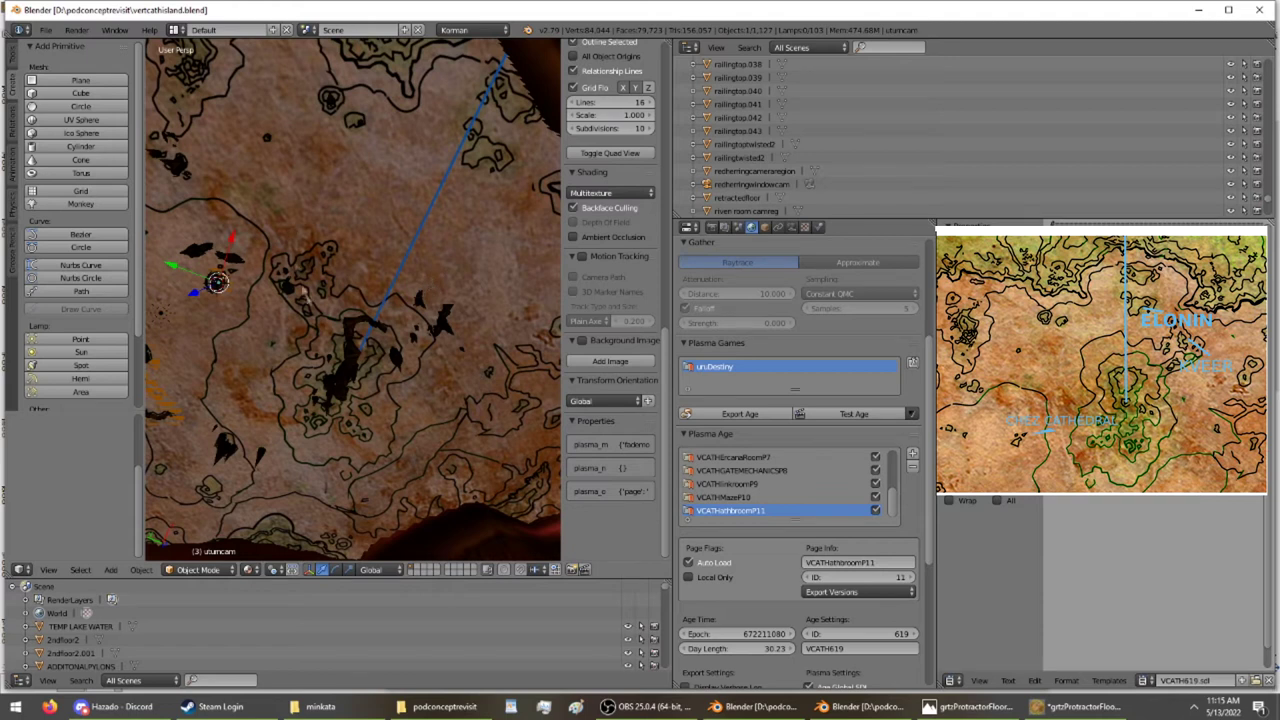
pyautogui.moveTo(326, 341); pyautogui.dragTo(212, 228, button='middle')
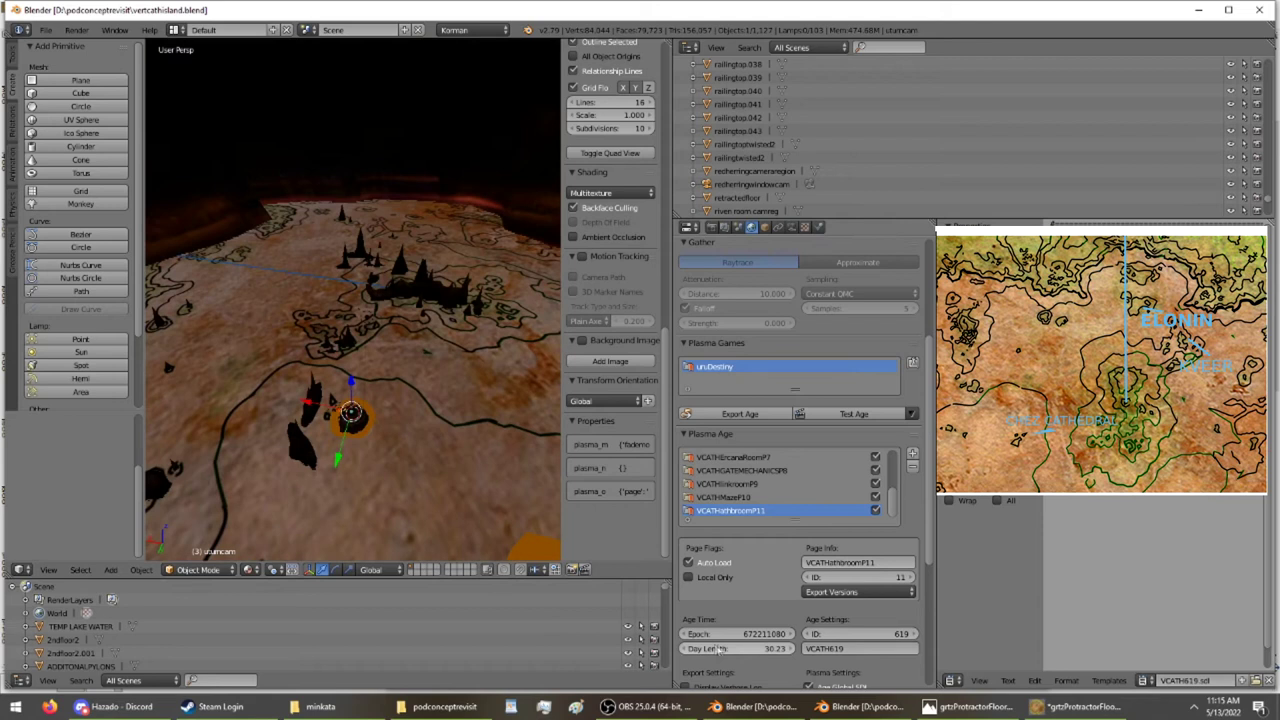
pyautogui.click(1062, 707)
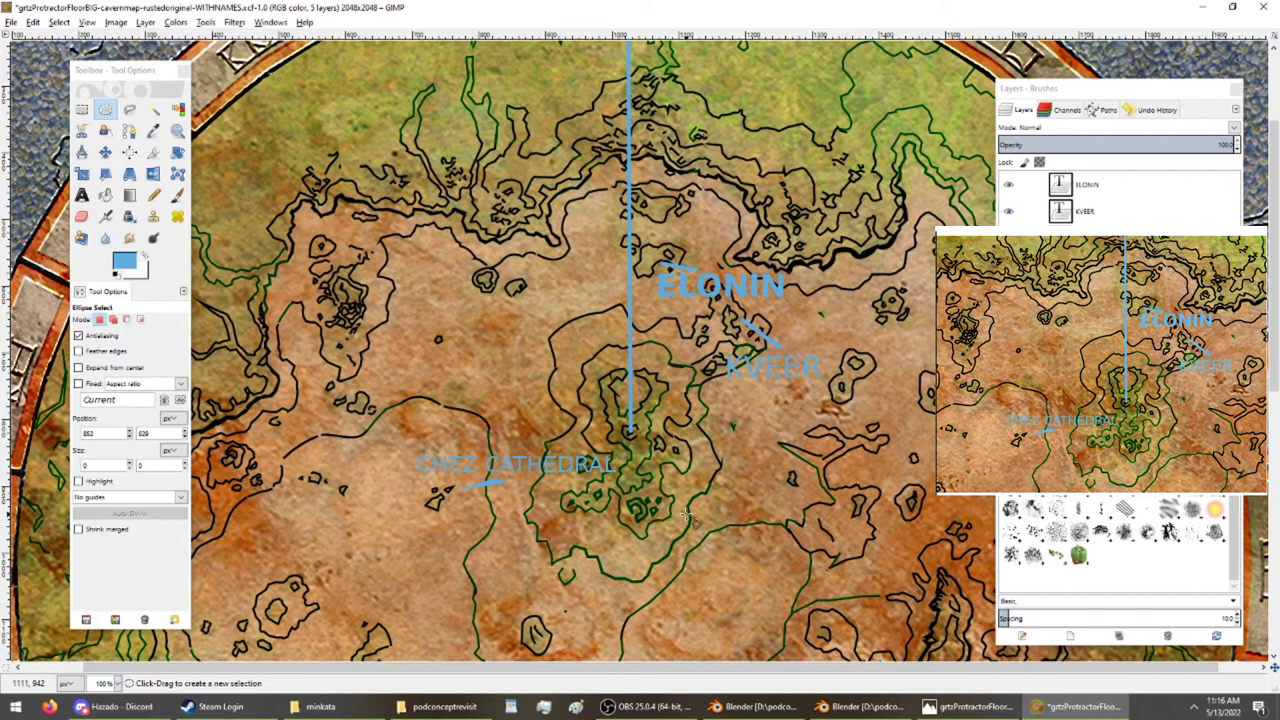
pyautogui.click(860, 706)
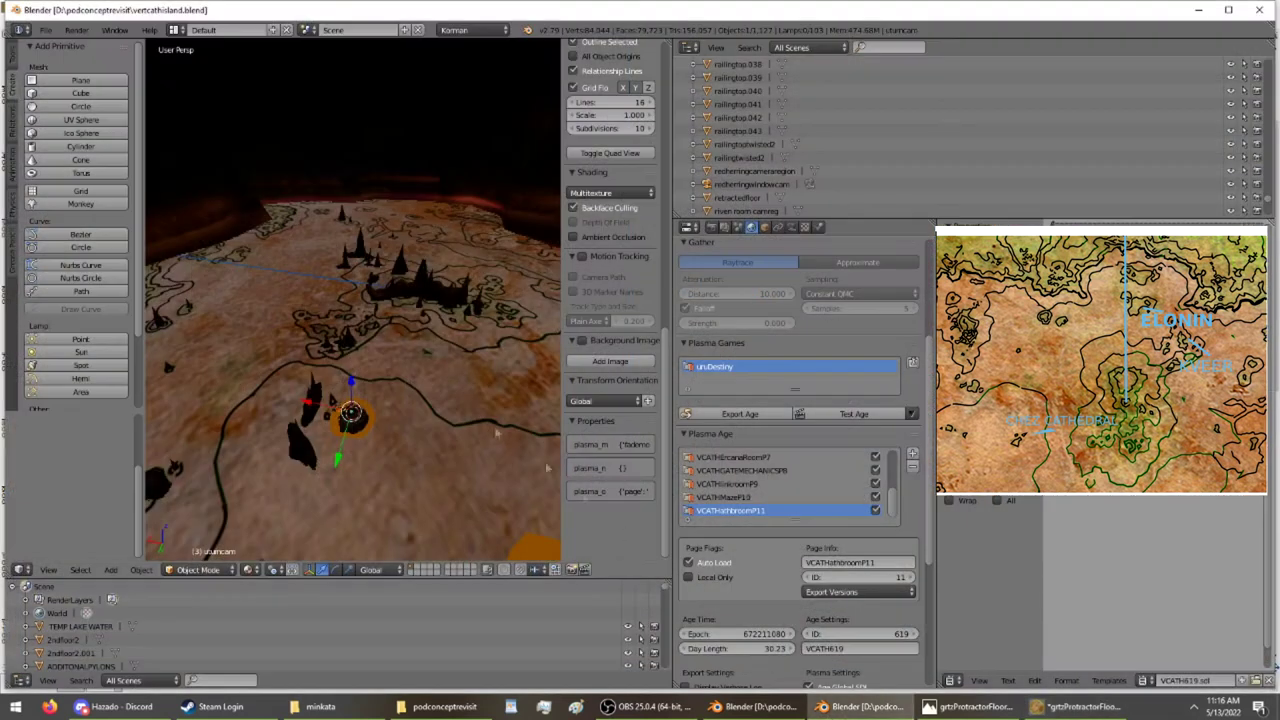
# Add an empty at about X -1167.9, Y -6134.1, Z 1260.8 on the island's spire near the blue line, raise it along Z and isolate it.
pyautogui.moveTo(390, 447); pyautogui.dragTo(354, 277, button='middle')
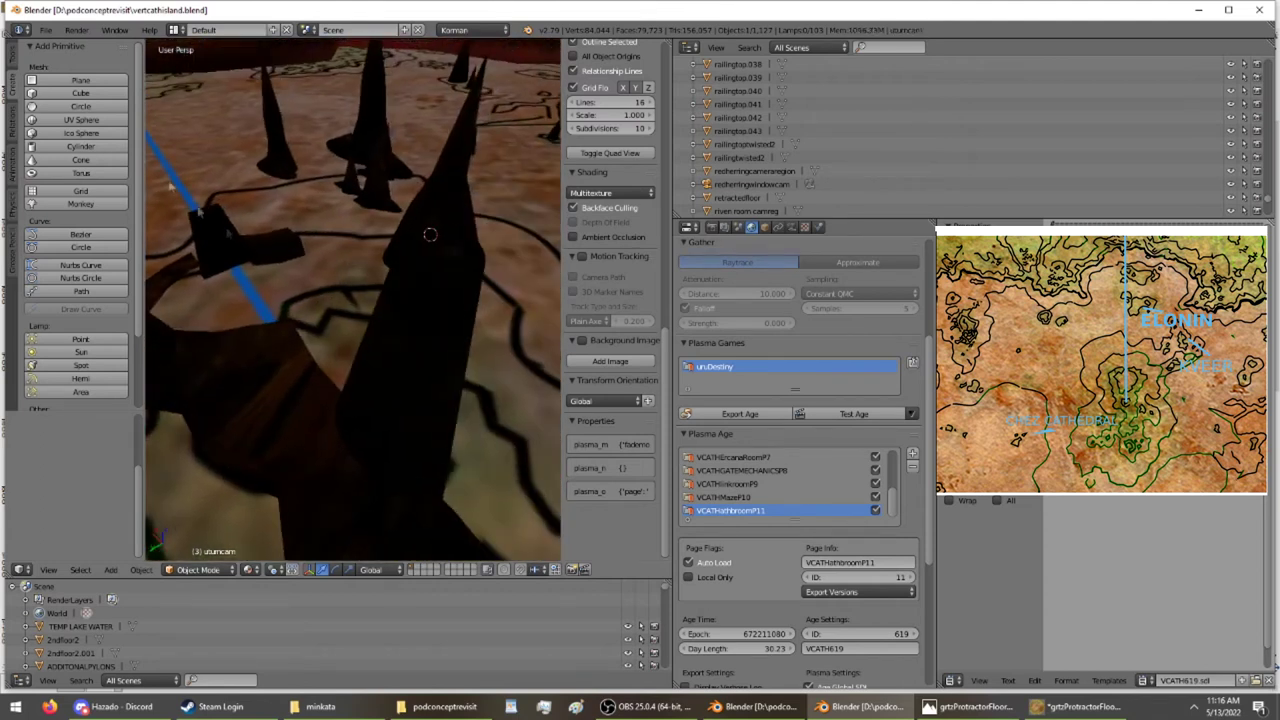
pyautogui.scroll(-3, 66, 238)
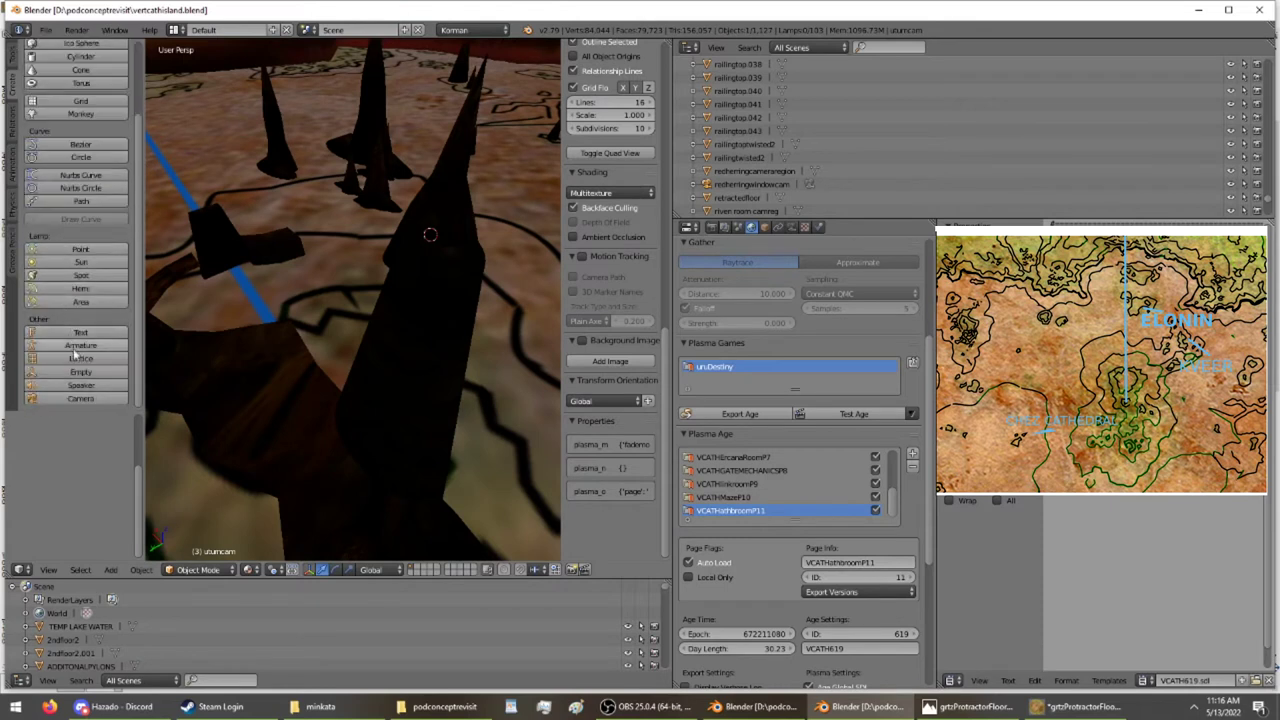
pyautogui.click(80, 372)
pyautogui.moveTo(371, 228)
pyautogui.mouseDown(button='middle')
pyautogui.moveTo(337, 249)
pyautogui.moveTo(372, 237)
pyautogui.mouseUp(button='middle')
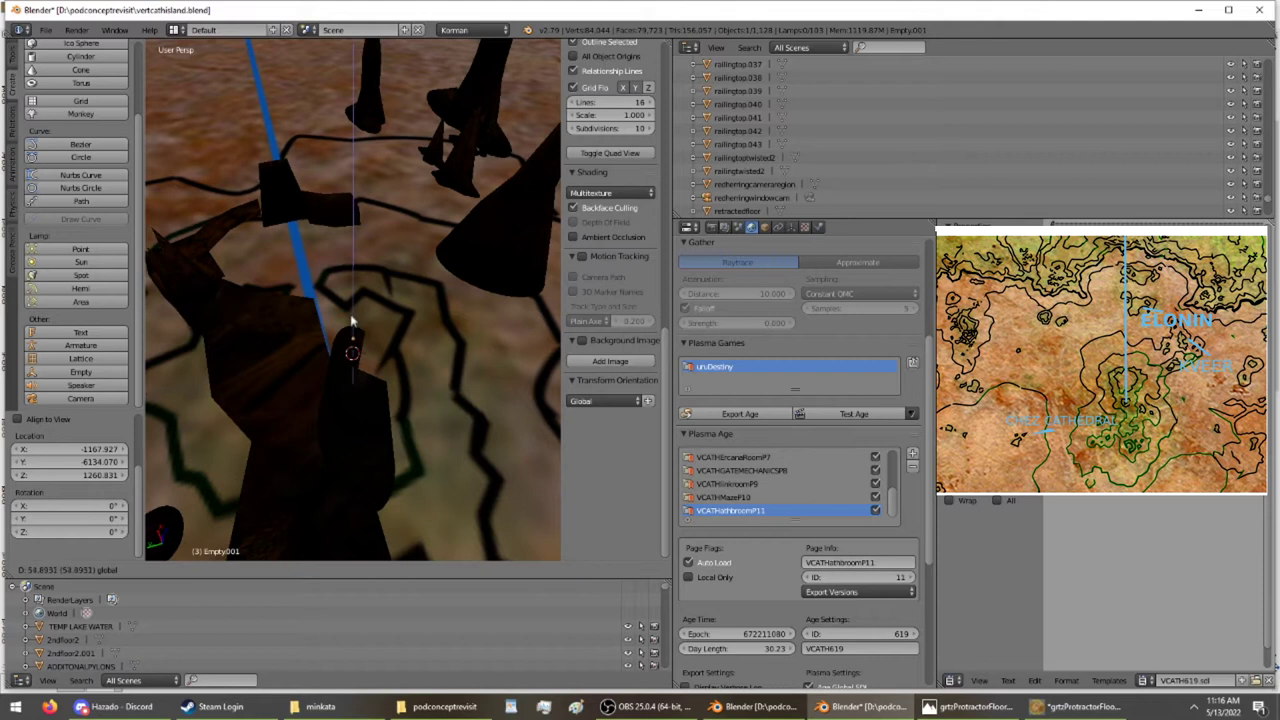
pyautogui.moveTo(352, 335); pyautogui.dragTo(352, 310)
pyautogui.press('KP_Divide')
pyautogui.moveTo(350, 305); pyautogui.dragTo(327, 366, button='middle')
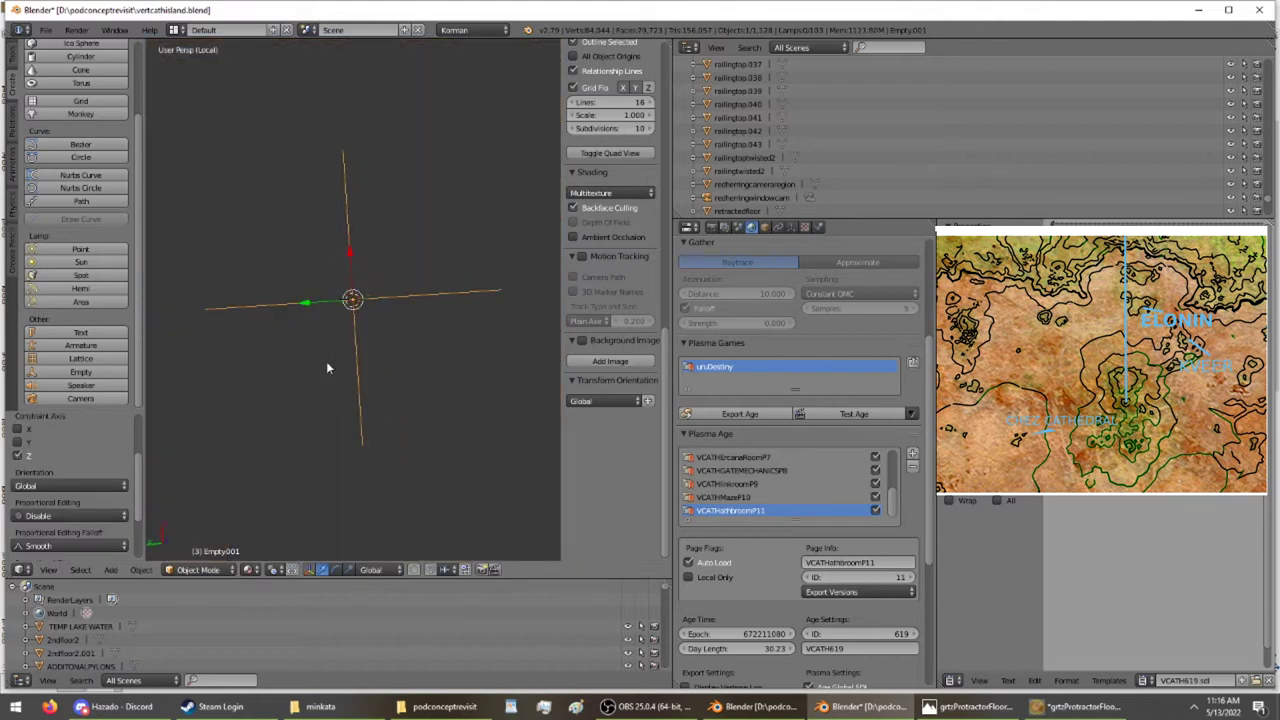
# Rename the new empty as markercoords in its Plasma object properties.
pyautogui.click(818, 227)
pyautogui.click(797, 272)
pyautogui.write('markercoords')
pyautogui.press('Return')
# Enable markercoords as a Plasma Object and add a Maintainer's Marker modifier with its calibration set to Calibrated.
pyautogui.click(694, 332)
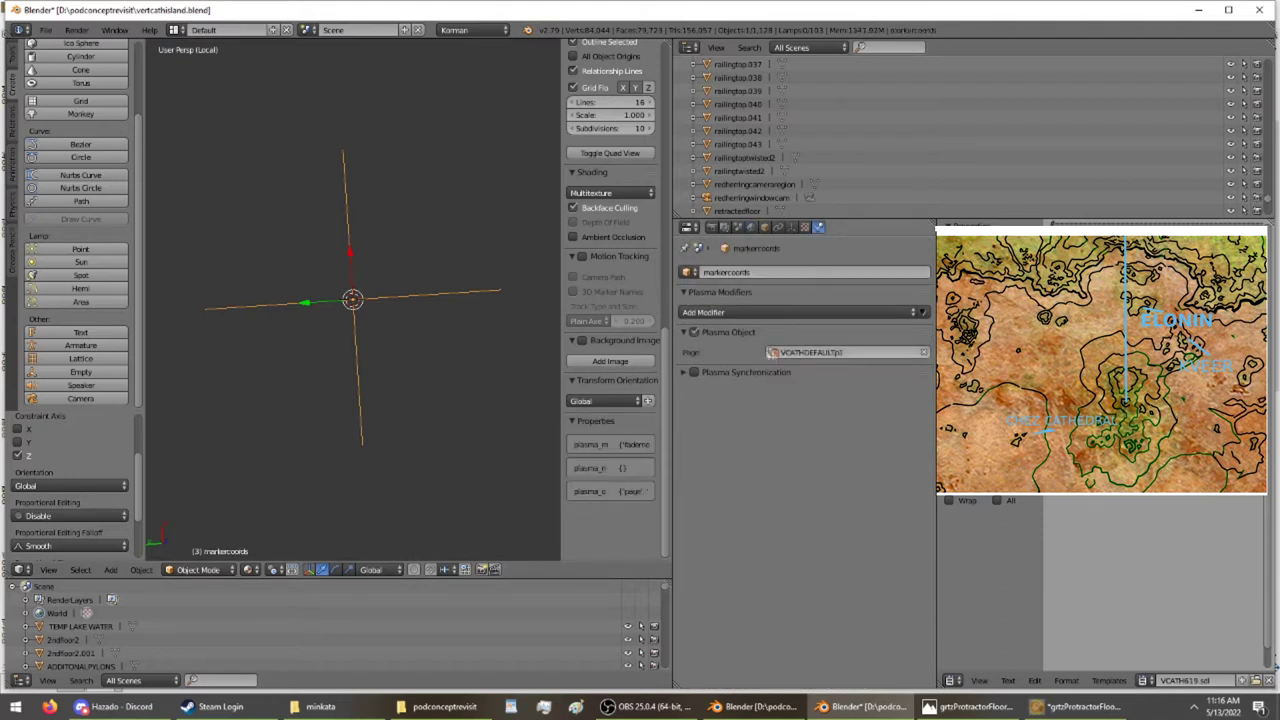
pyautogui.click(800, 314)
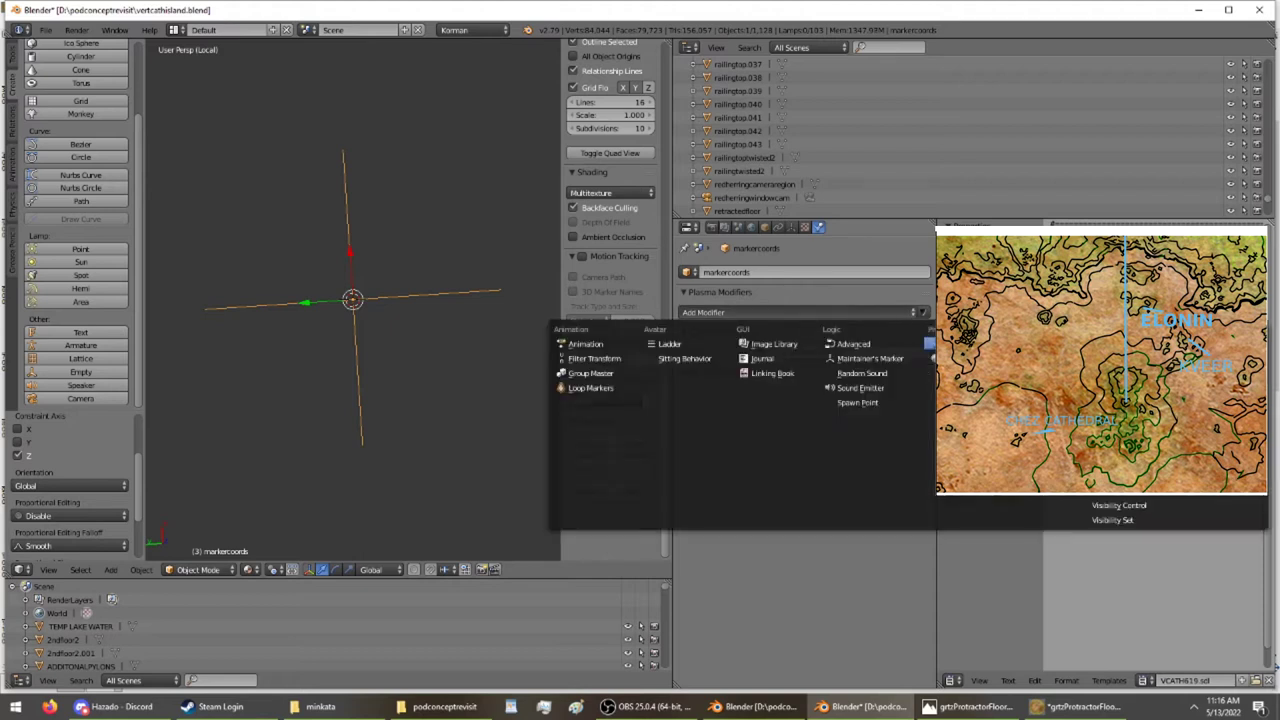
pyautogui.click(893, 360)
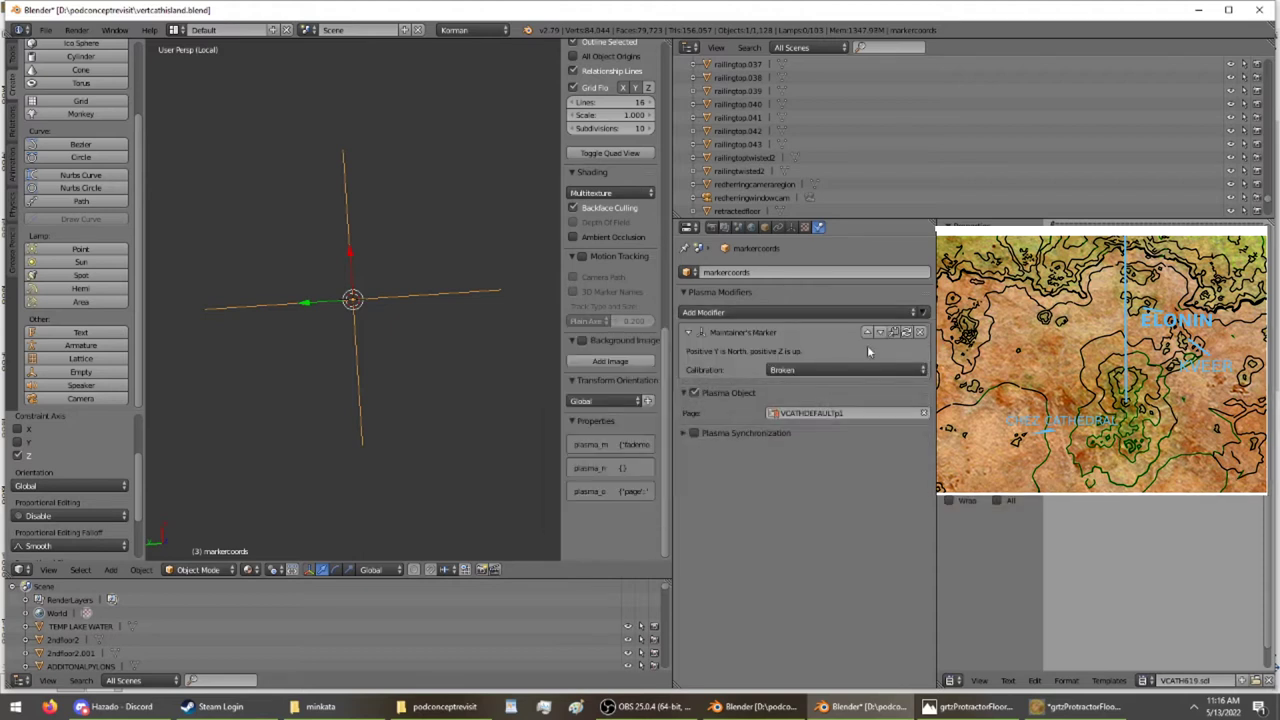
pyautogui.click(861, 370)
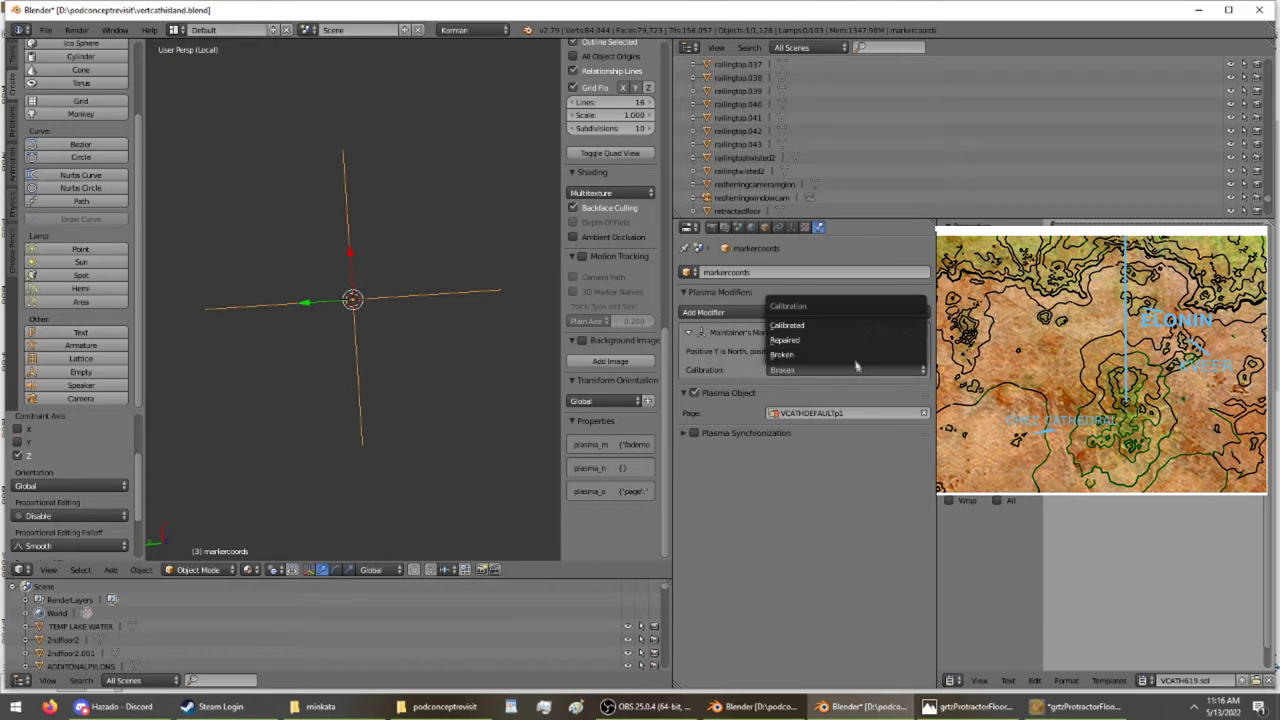
pyautogui.click(843, 326)
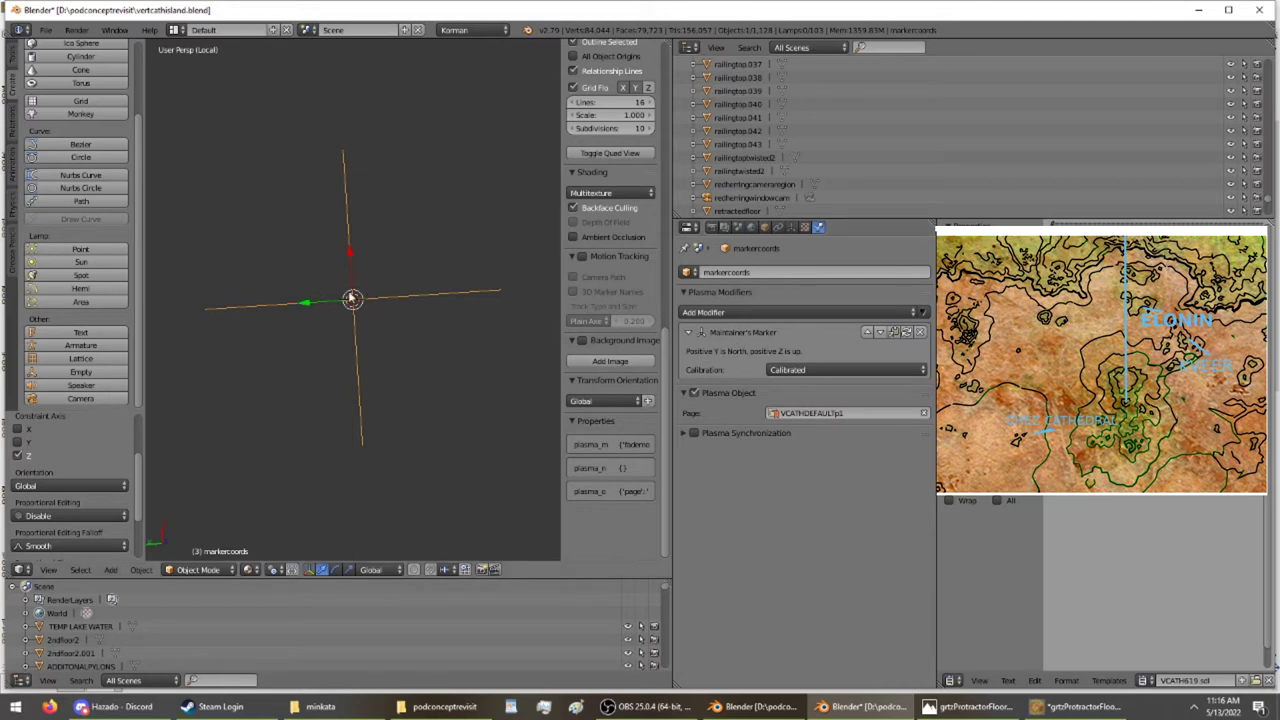
# Restore the full scene from the isolated view, save over vertcathisland.blend and export the VCATH619 age.
pyautogui.press('KP_Divide')
pyautogui.moveTo(351, 288); pyautogui.dragTo(349, 254, button='middle')
pyautogui.press('x')
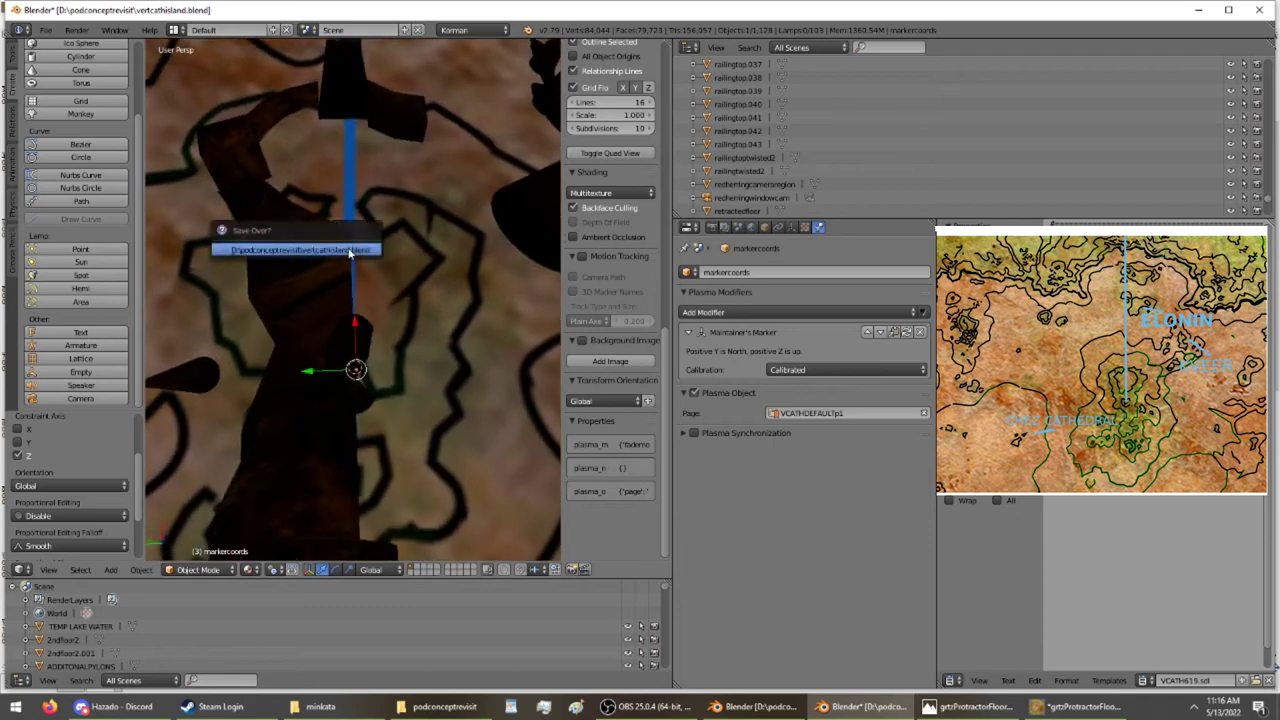
pyautogui.click(750, 227)
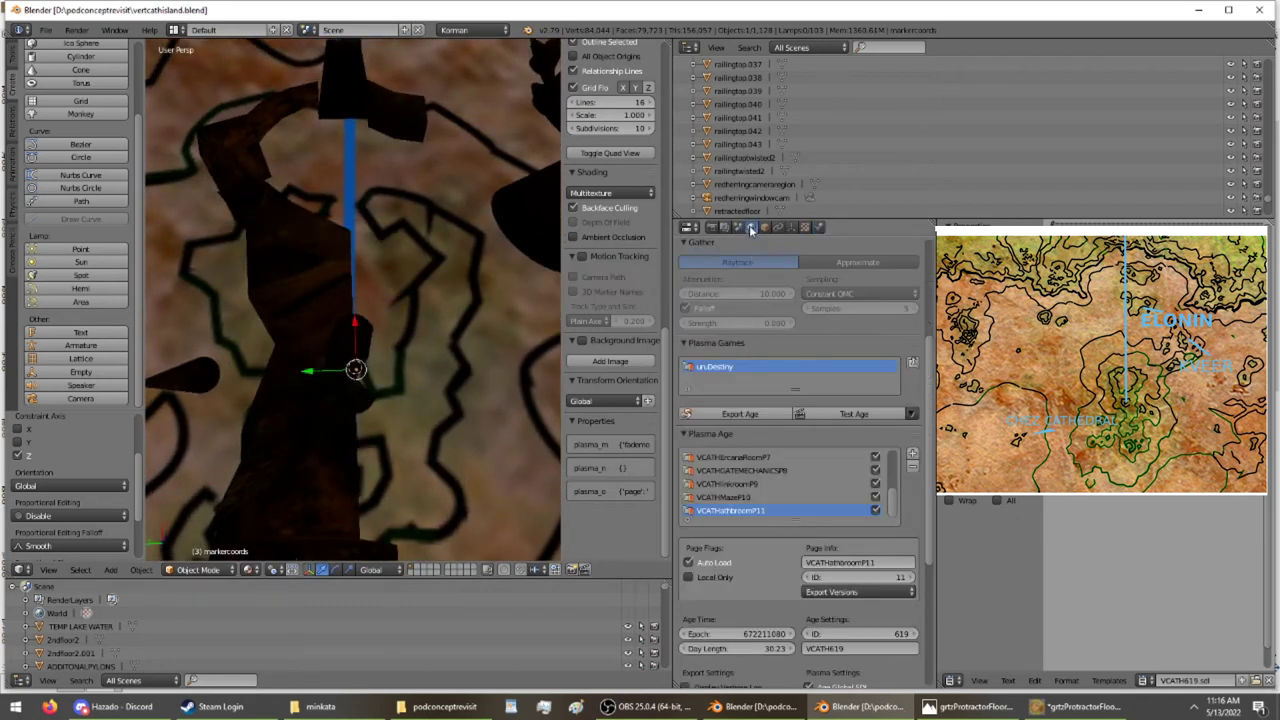
pyautogui.click(742, 414)
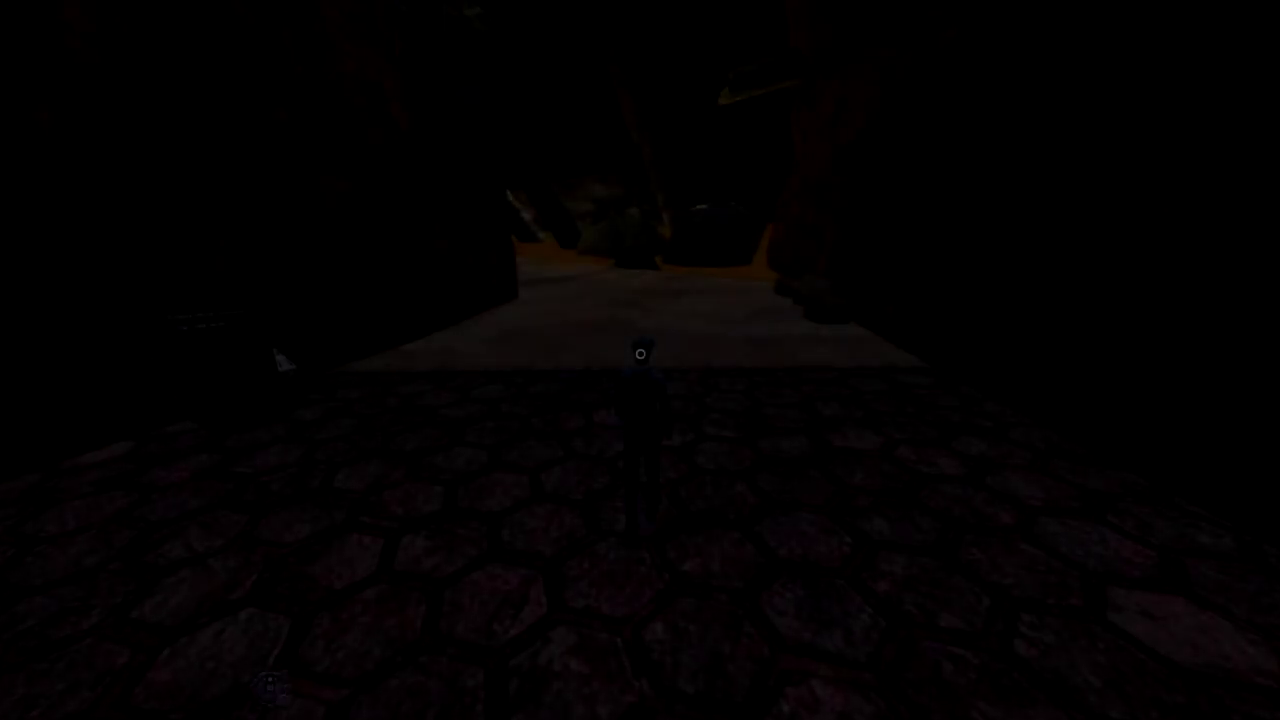
# Check the KI's coordinates in the running VCATH619 age, and run the Python.Cheat GZGiveMeGPS console command for the player's KI number.
pyautogui.press('Up')
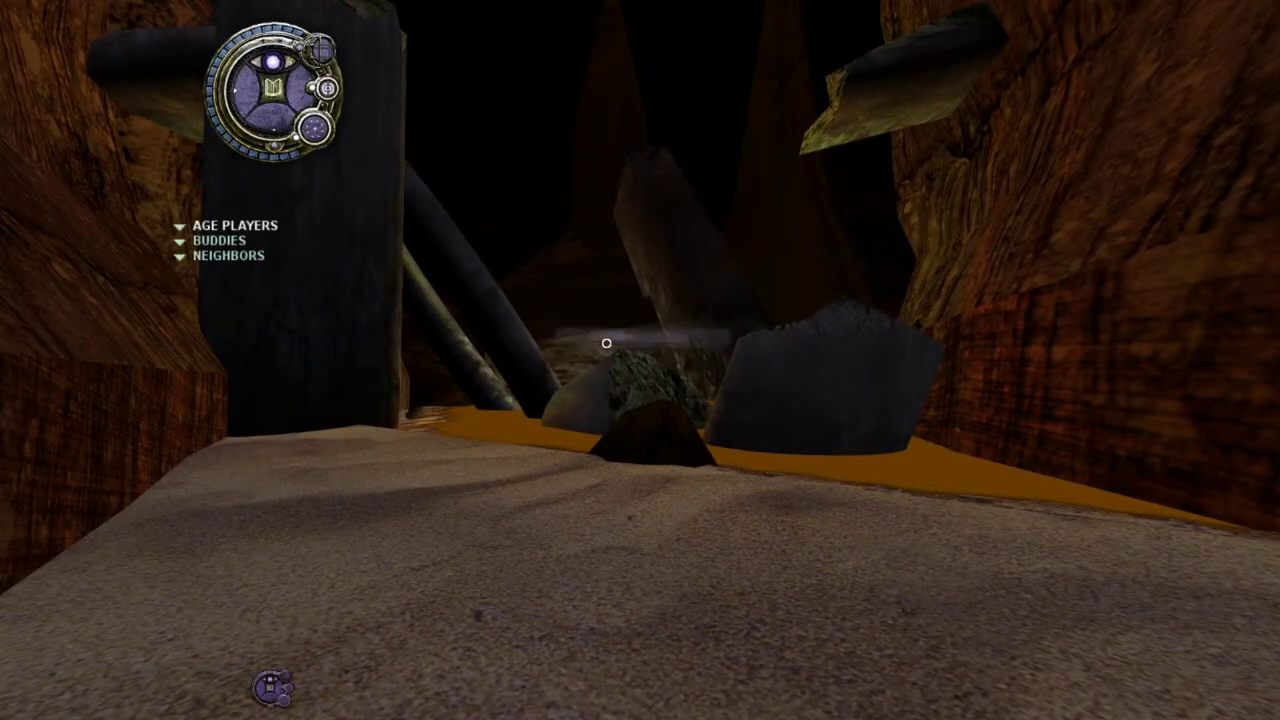
pyautogui.press('F2')
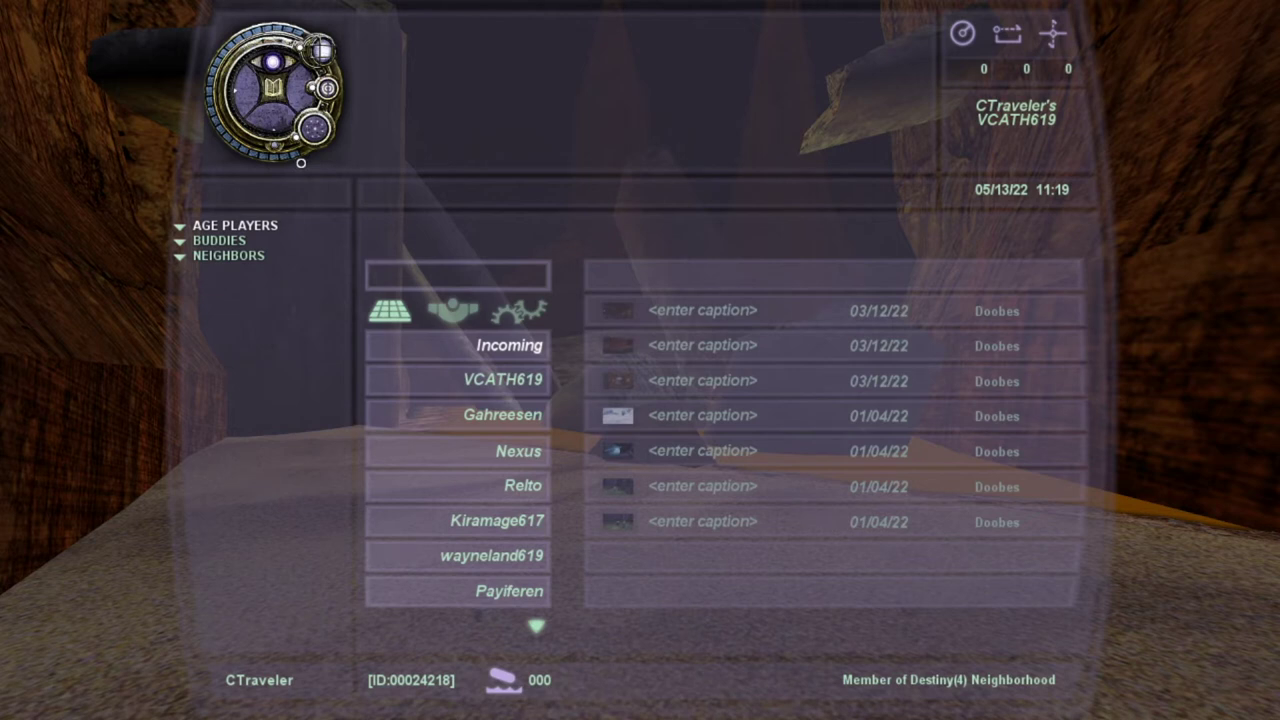
pyautogui.press('`')
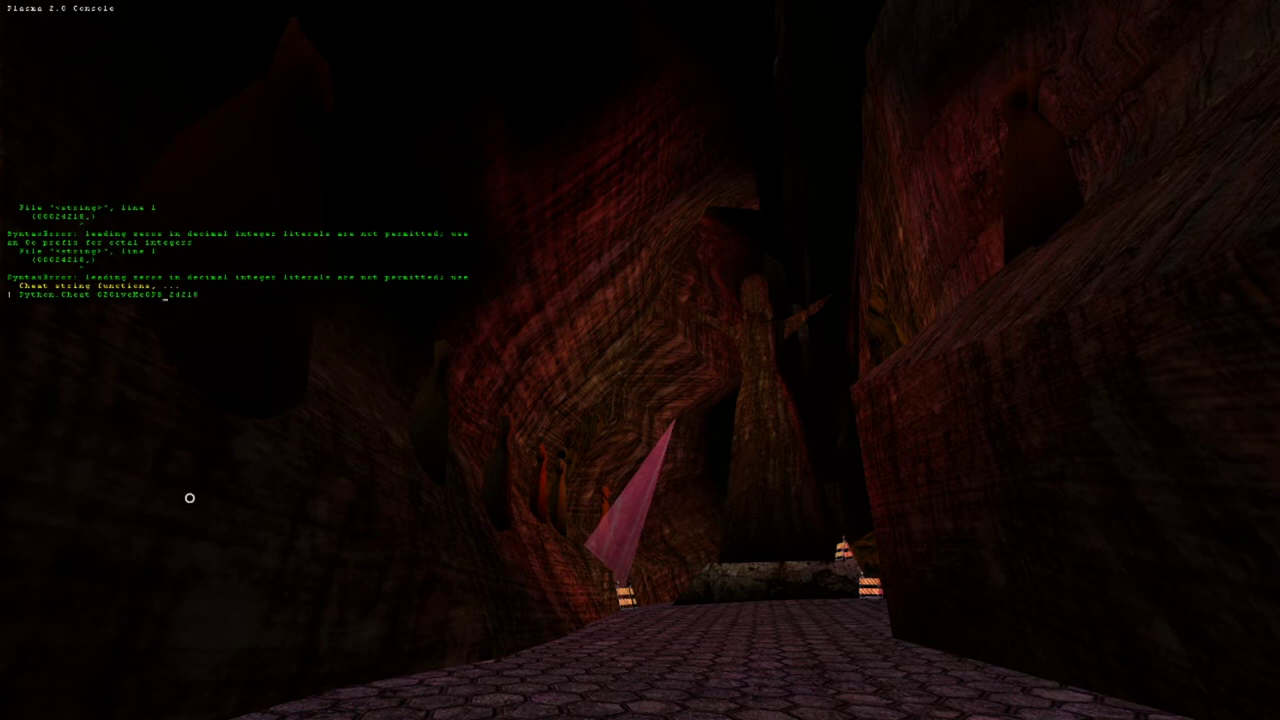
pyautogui.press('BackSpace')
pyautogui.write('PullAccess')
pyautogui.press('Return')
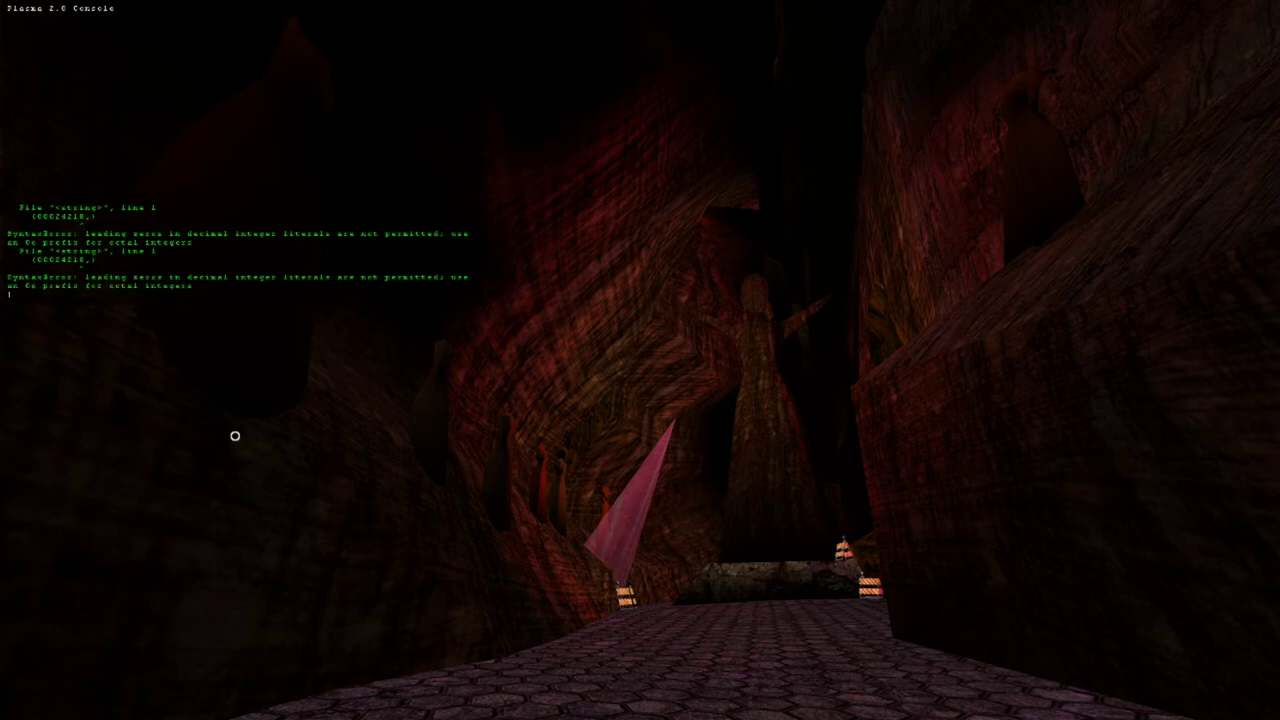
pyautogui.press('`')
# Read the KI coordinates on the paved path, walk forward to the rock ledge and read them there again.
pyautogui.press('F2')
pyautogui.press('F2')
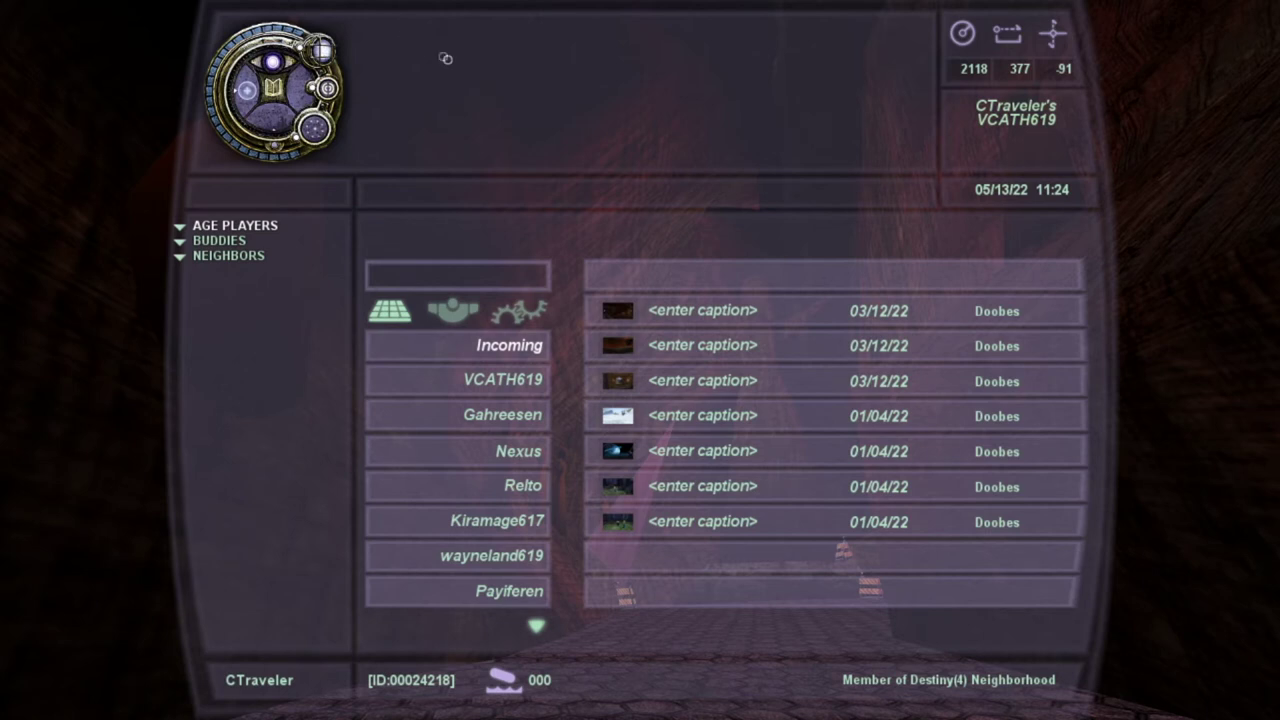
pyautogui.click(312, 44)
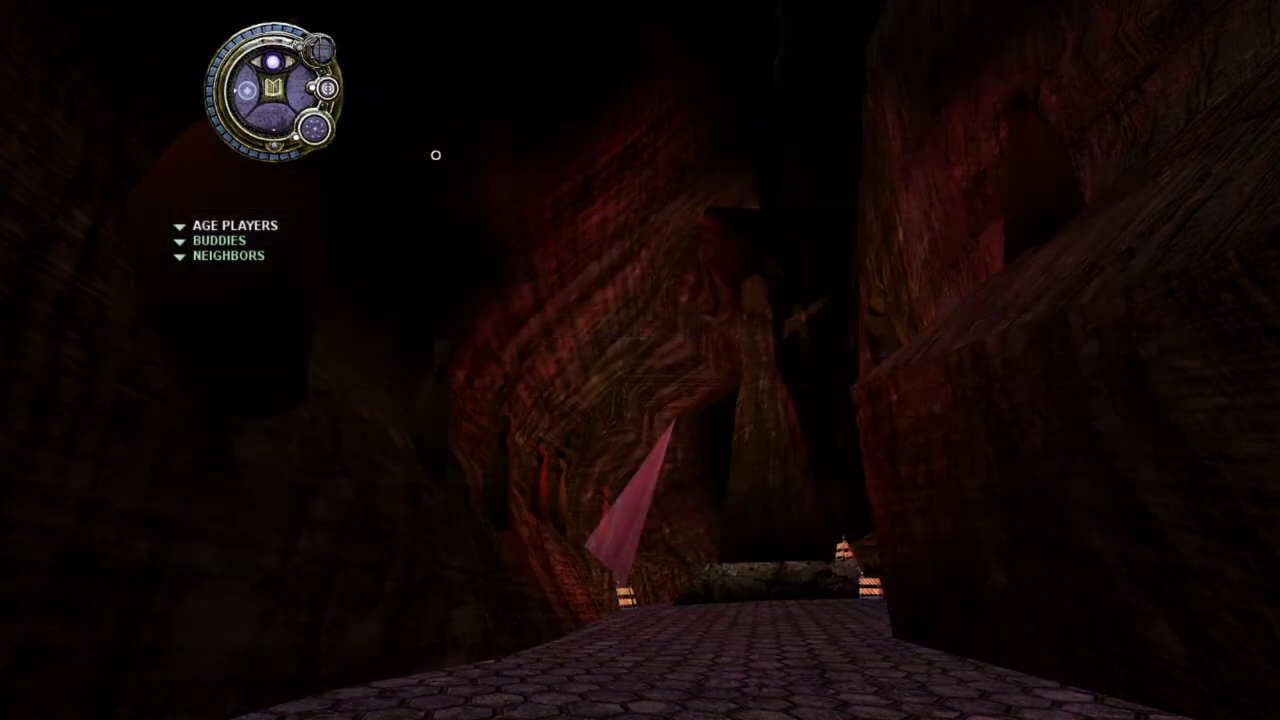
pyautogui.press('Up')
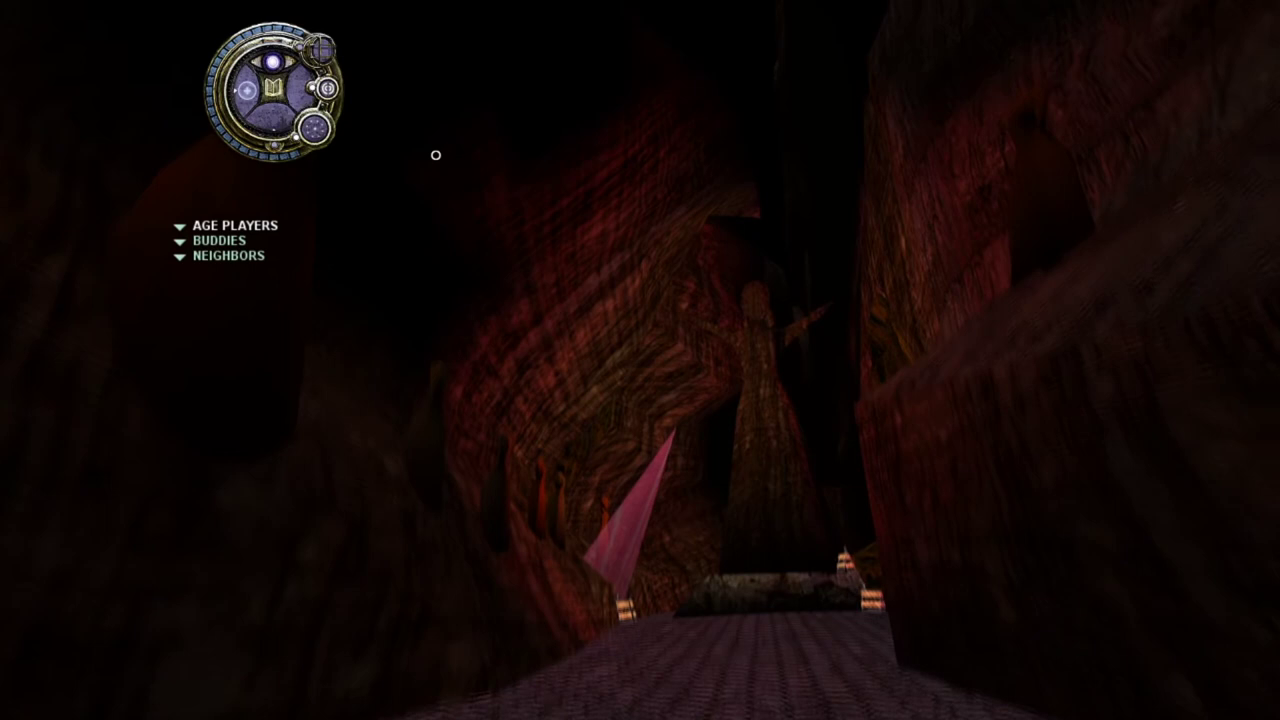
pyautogui.press('Up')
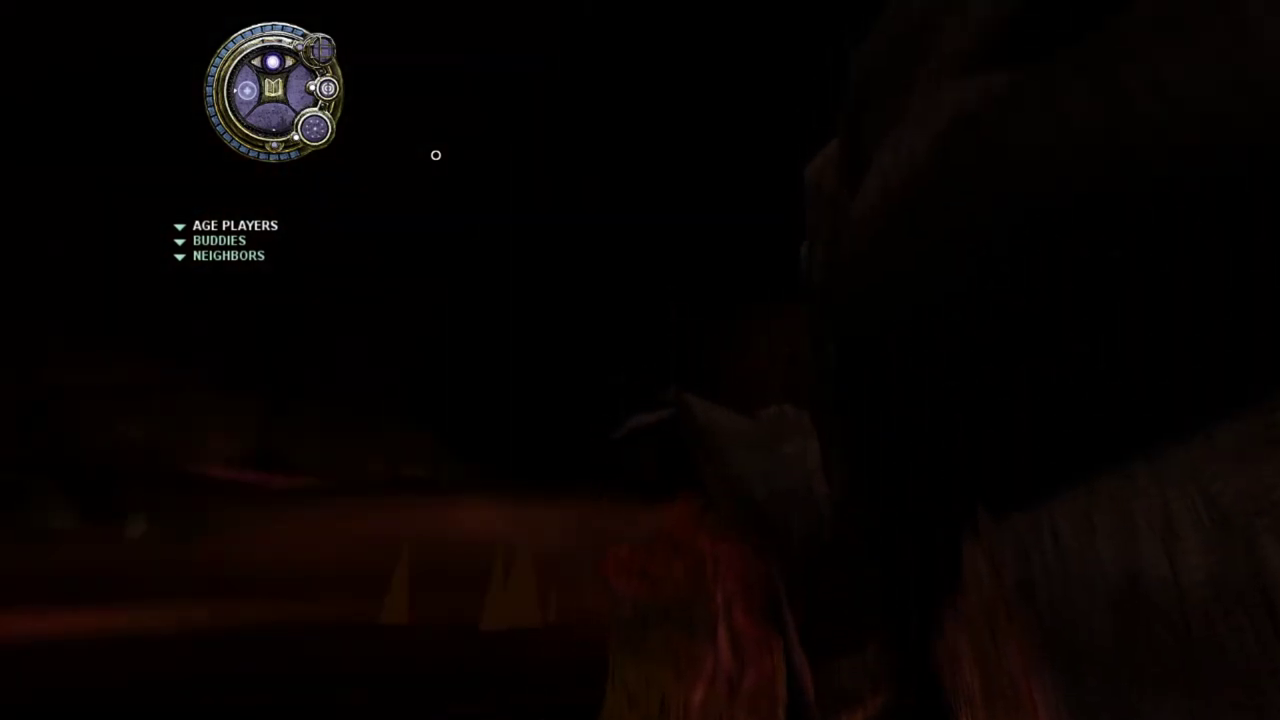
pyautogui.moveTo(366, 329); pyautogui.dragTo(350, 420, button='right')
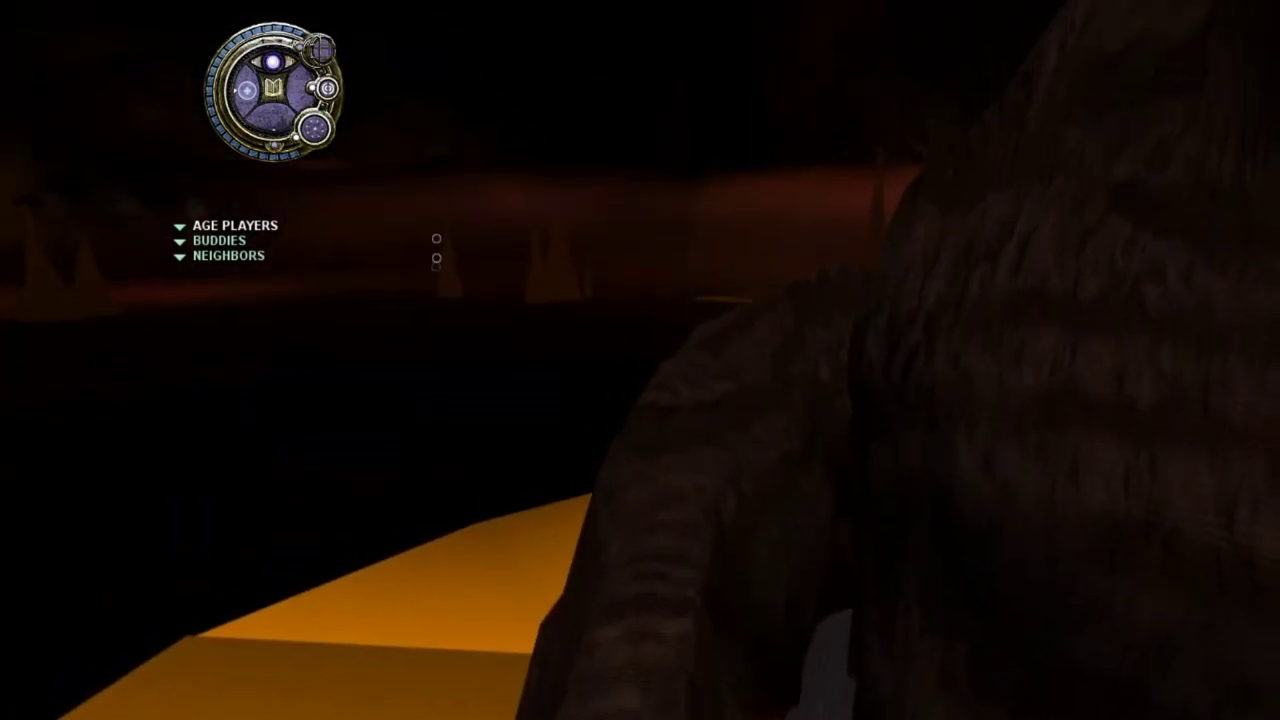
pyautogui.click(322, 48)
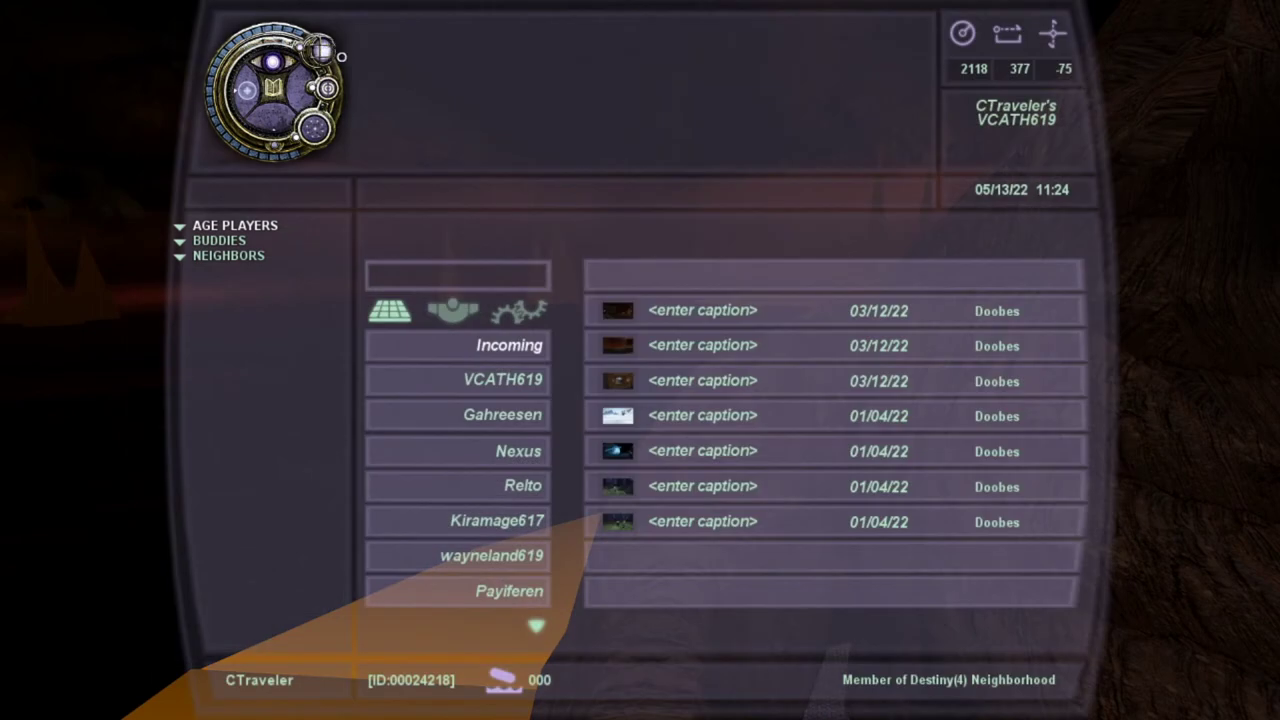
pyautogui.click(318, 44)
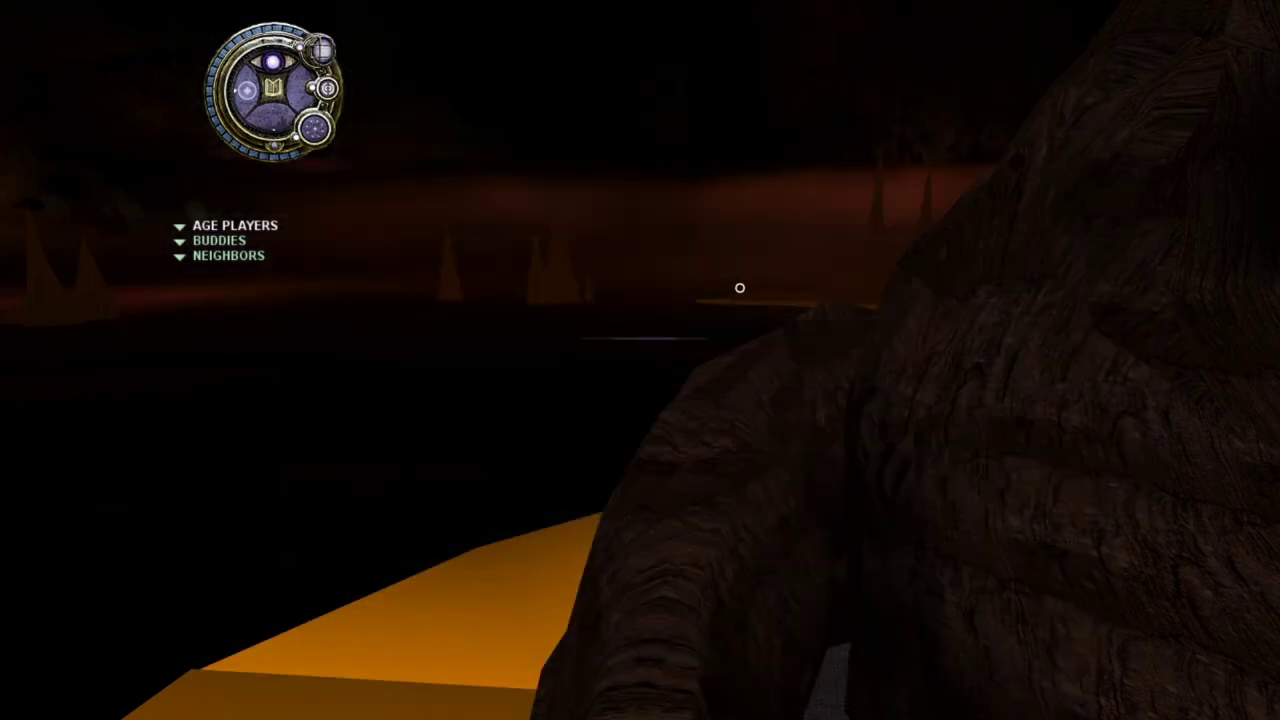
# Survey the cavern's distant islands in first person while reopening the KI to compare the coordinates.
pyautogui.moveTo(740, 288); pyautogui.dragTo(398, 223, button='right')
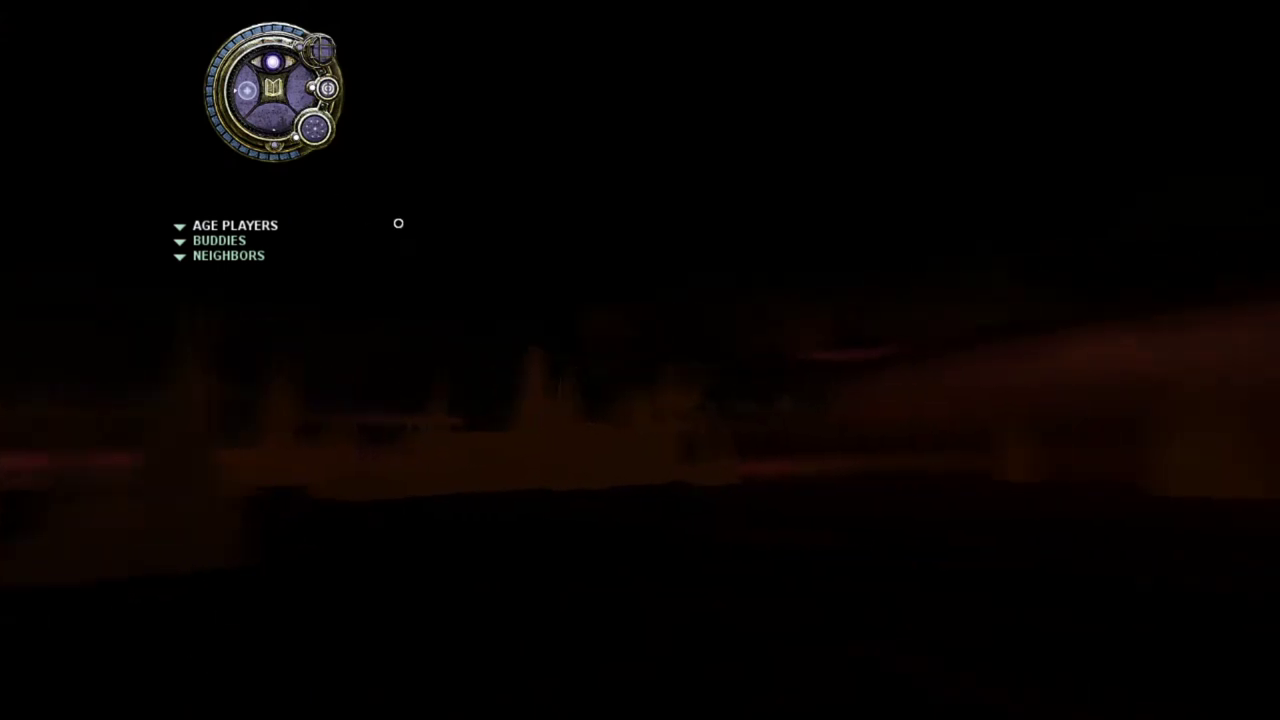
pyautogui.press('F1')
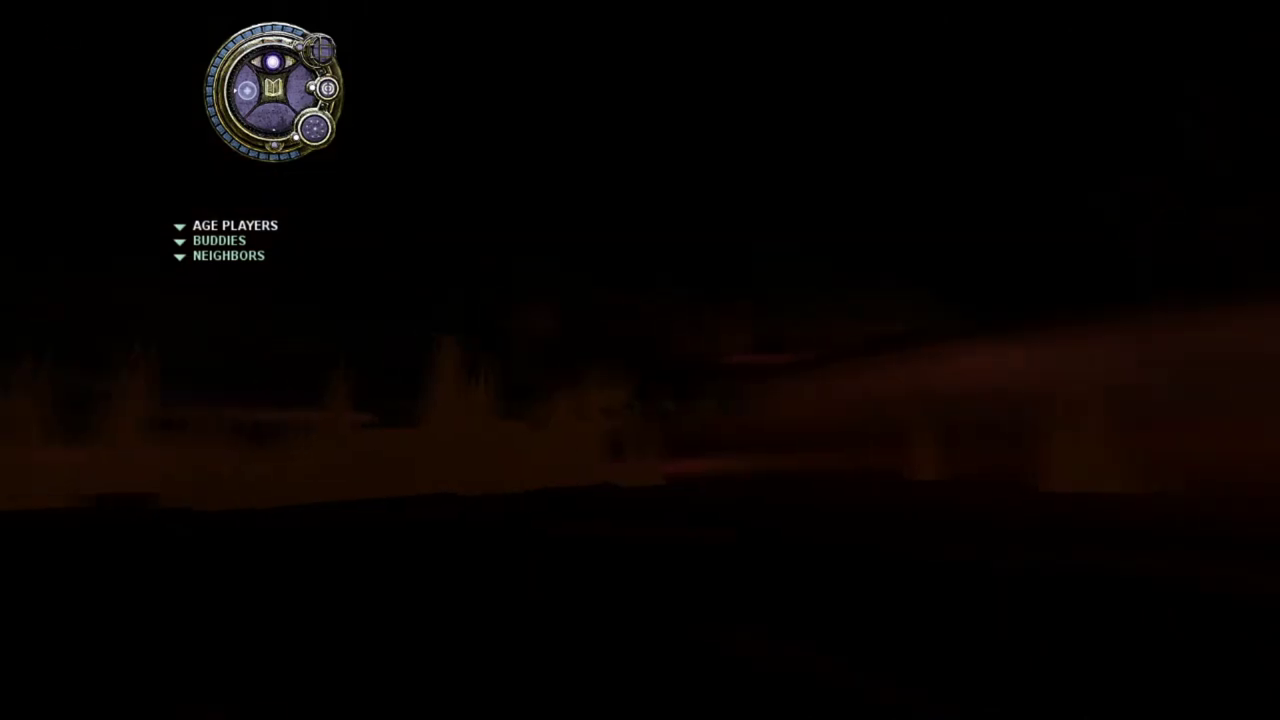
pyautogui.press('F2')
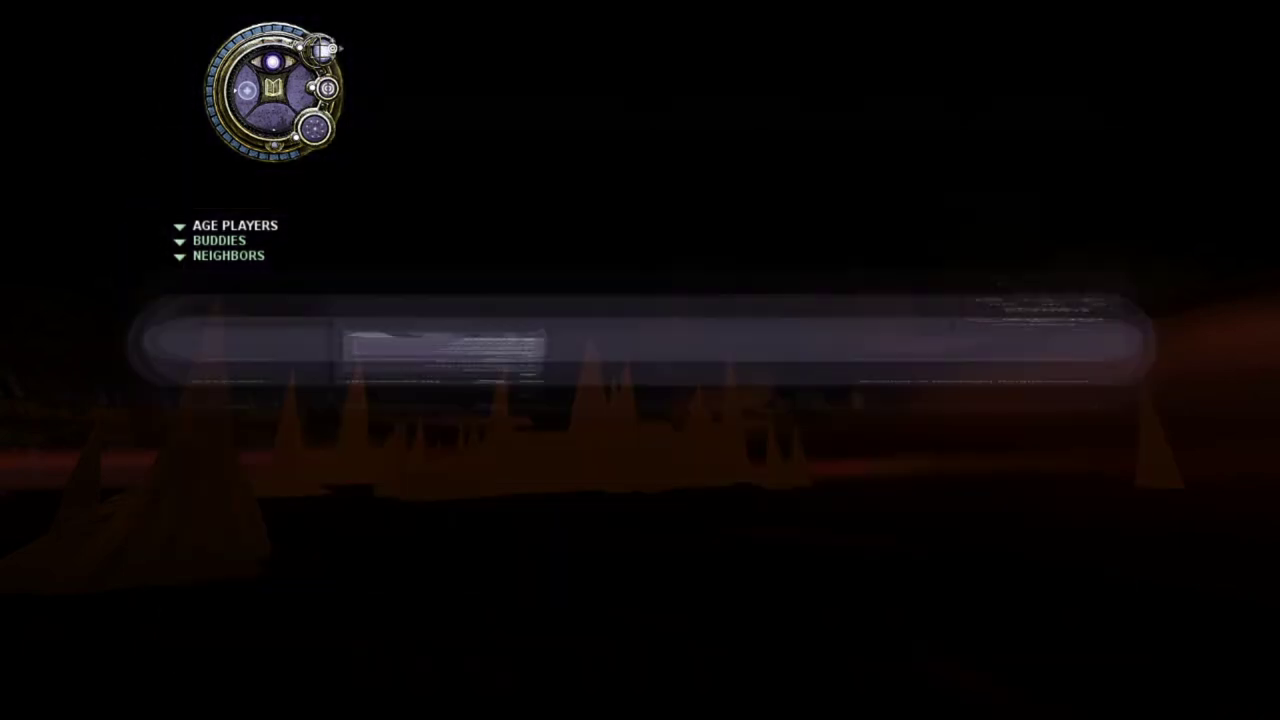
pyautogui.click(333, 46)
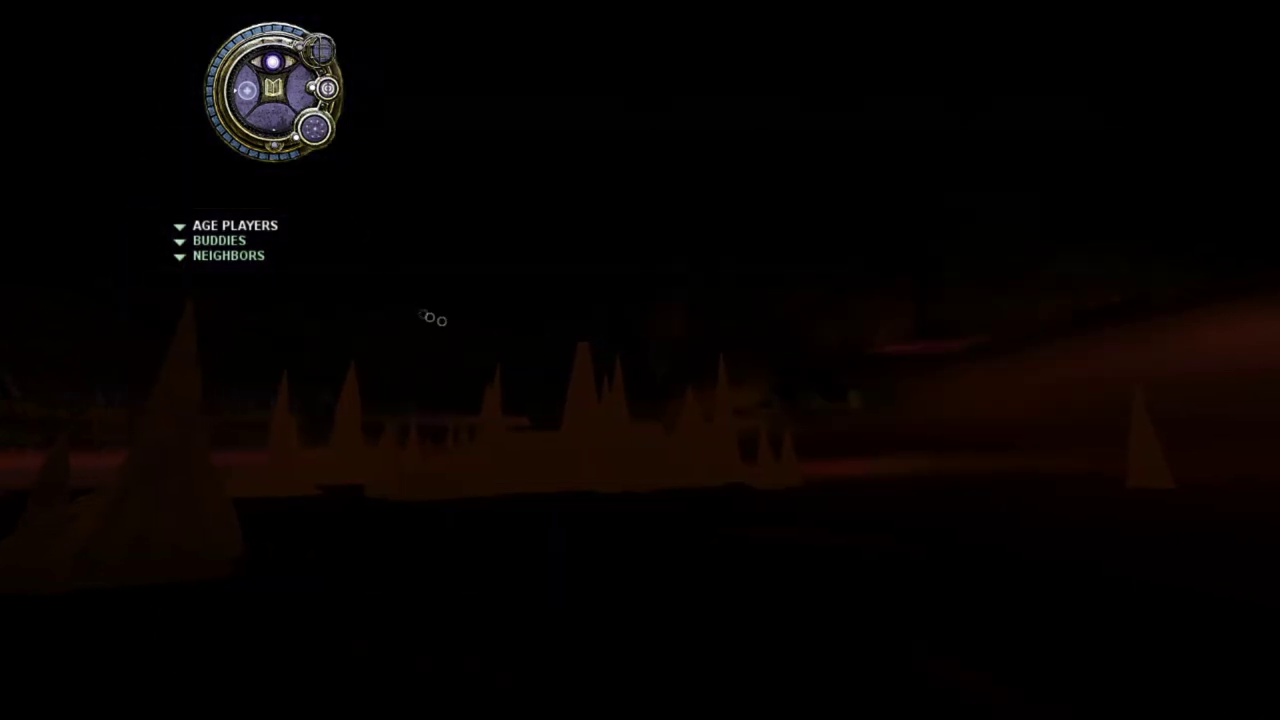
pyautogui.moveTo(605, 358); pyautogui.dragTo(580, 378, button='right')
pyautogui.press('F2')
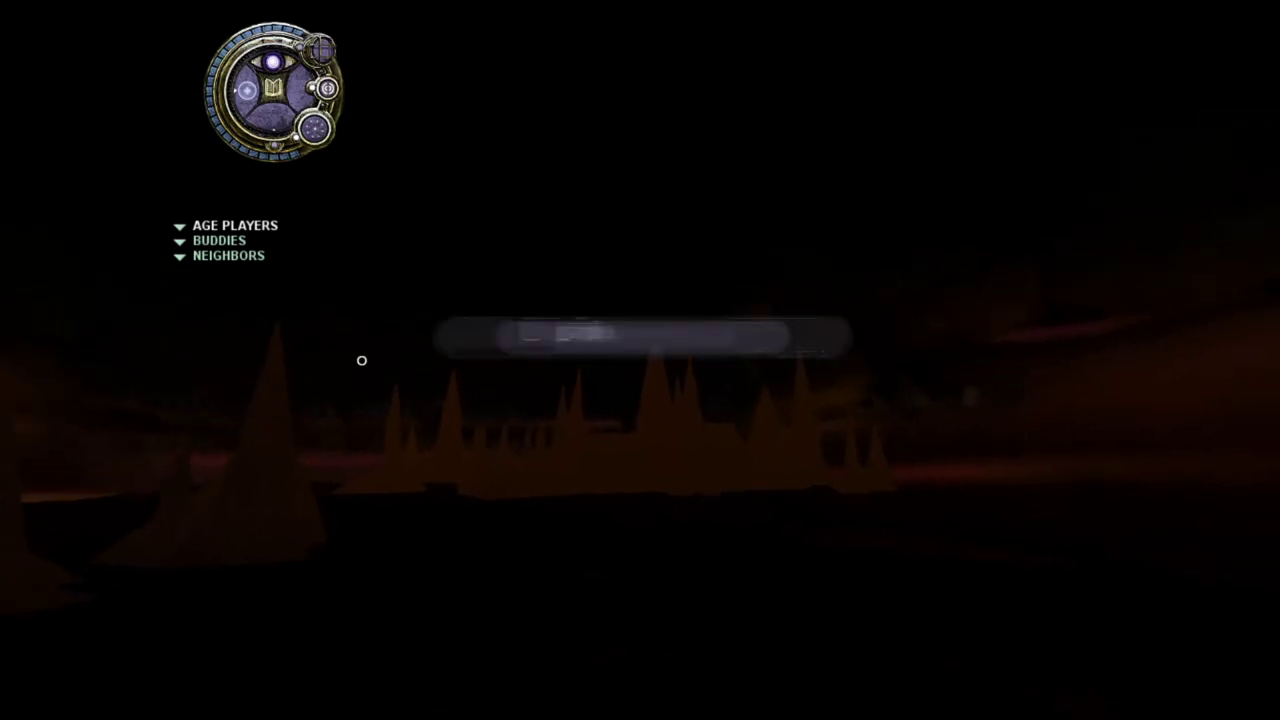
pyautogui.press('F3')
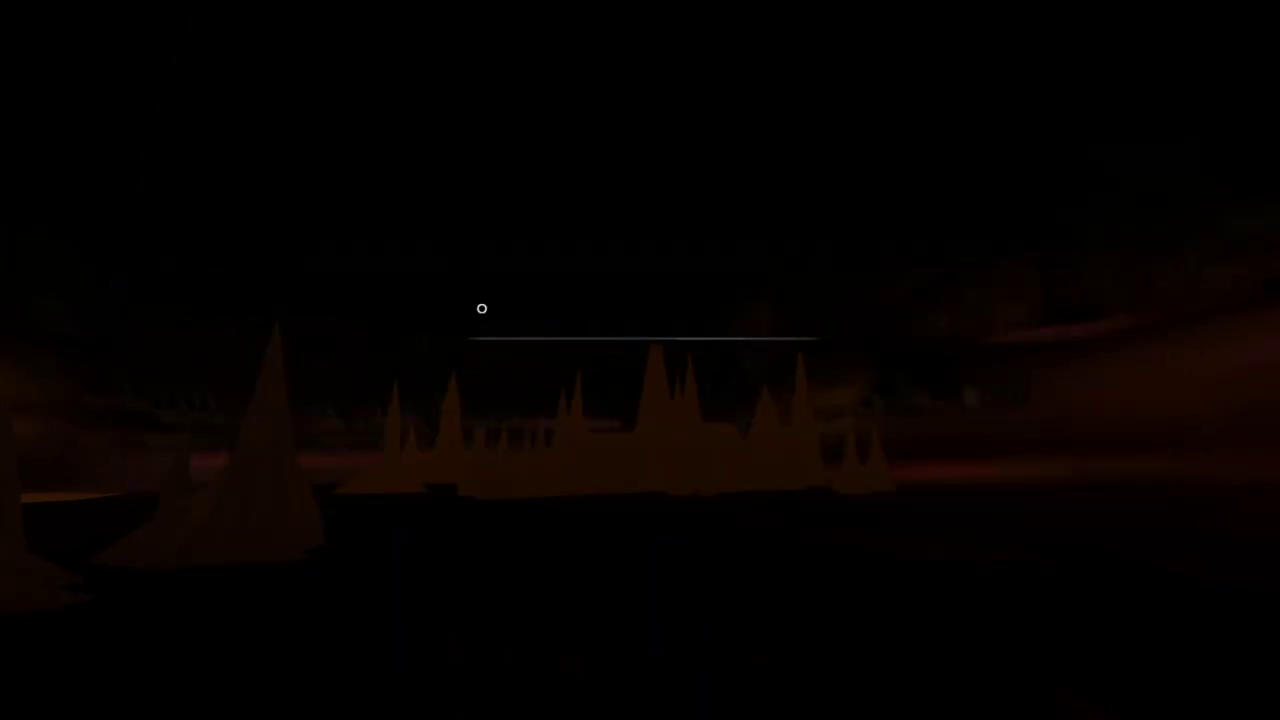
pyautogui.moveTo(640, 360); pyautogui.dragTo(917, 359, button='right')
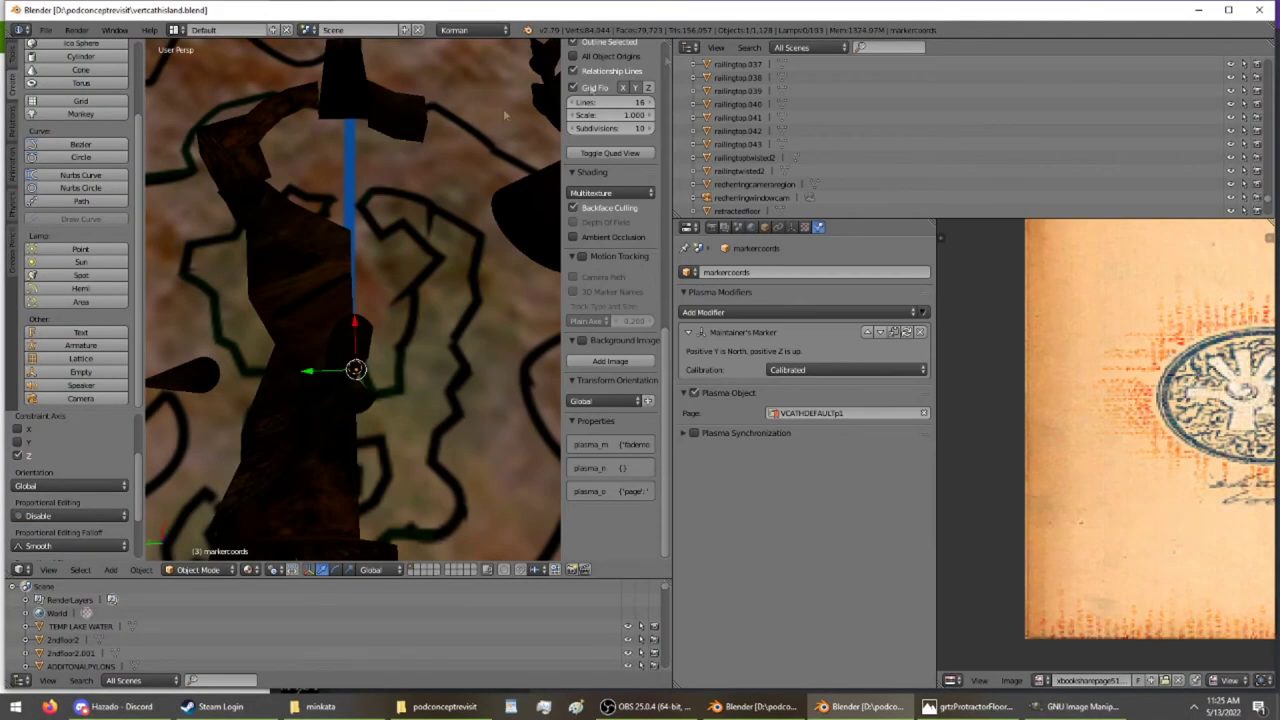
# Switch back to Blender, examine where markercoords sits among the cavern's islands, and isolate the empty in local view.
pyautogui.moveTo(354, 292); pyautogui.dragTo(232, 150, button='middle')
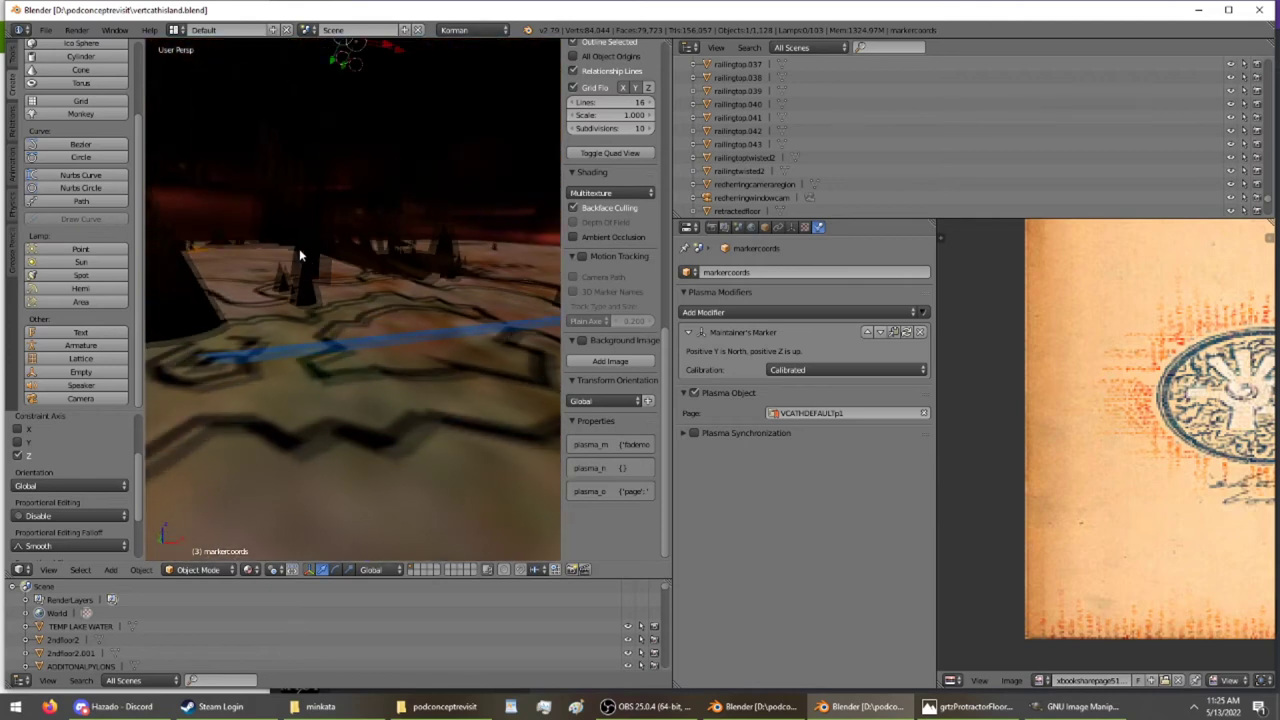
pyautogui.scroll(-3, 299, 250)
pyautogui.keyDown('shift'); pyautogui.moveTo(299, 250); pyautogui.dragTo(289, 469, button='middle'); pyautogui.keyUp('shift')
pyautogui.scroll(-2, 297, 446)
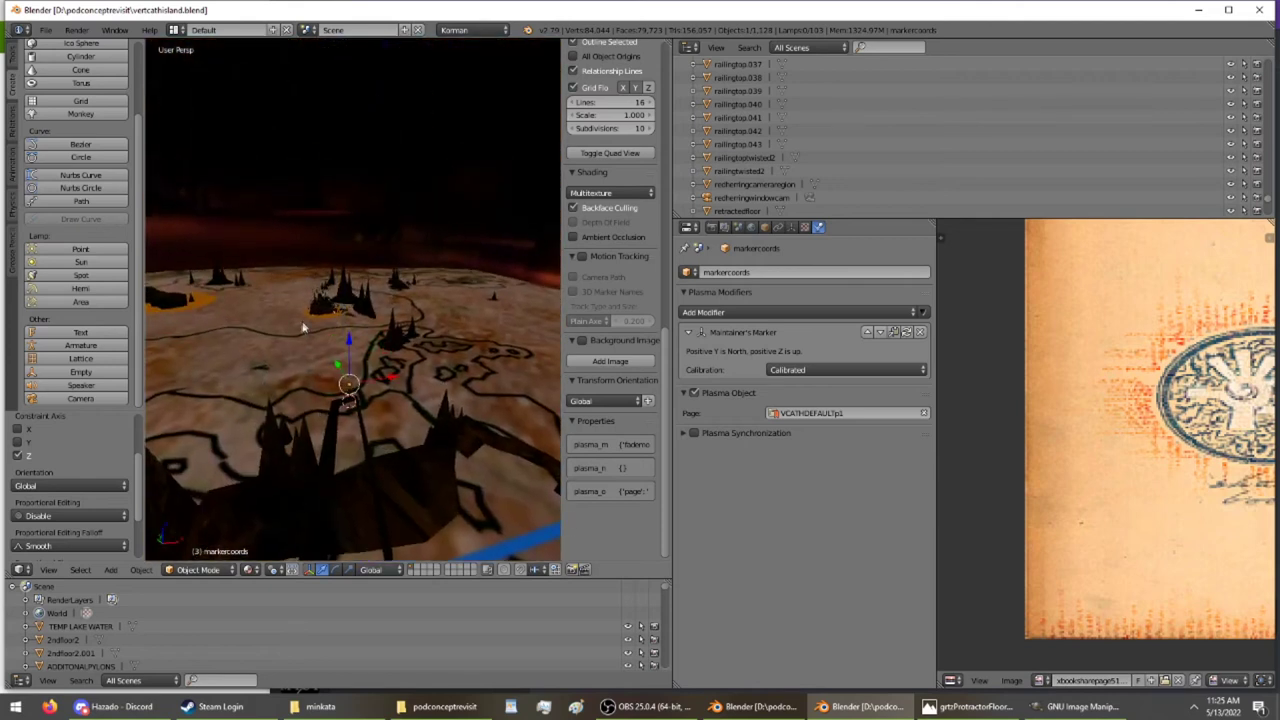
pyautogui.moveTo(305, 330); pyautogui.dragTo(272, 352, button='middle')
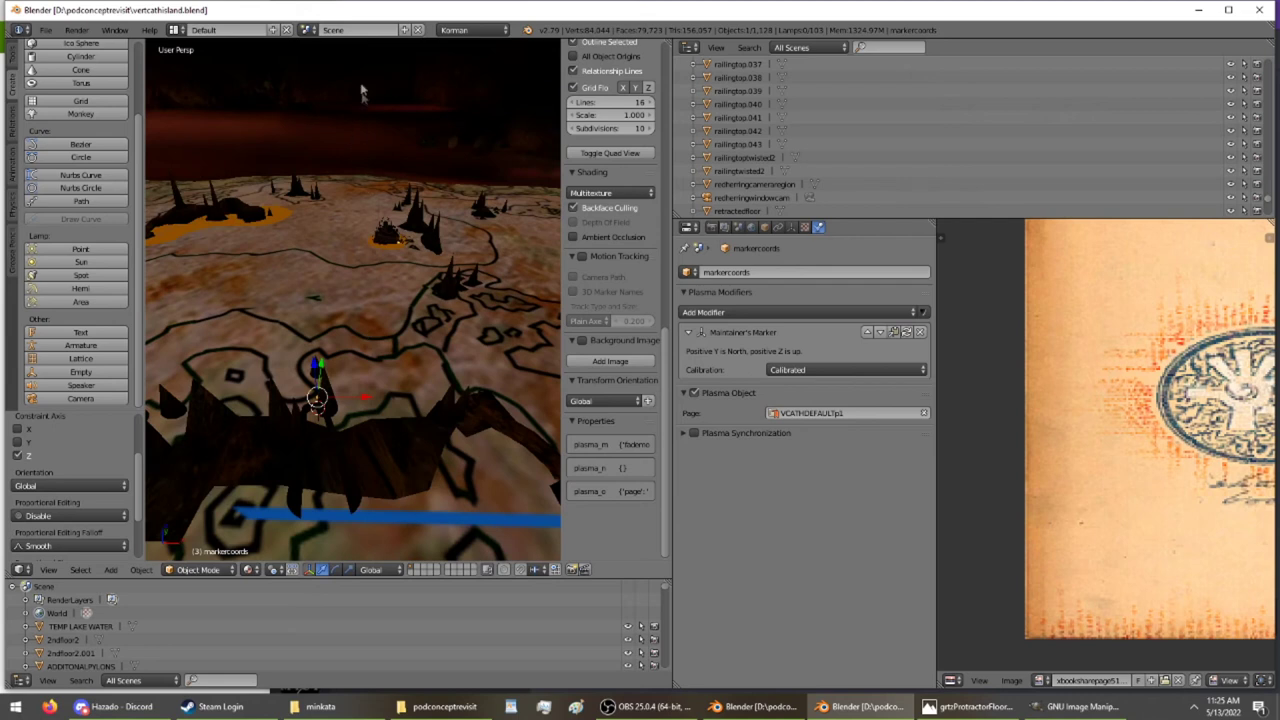
pyautogui.moveTo(322, 241); pyautogui.dragTo(449, 217, button='middle')
pyautogui.press('KP_Divide')
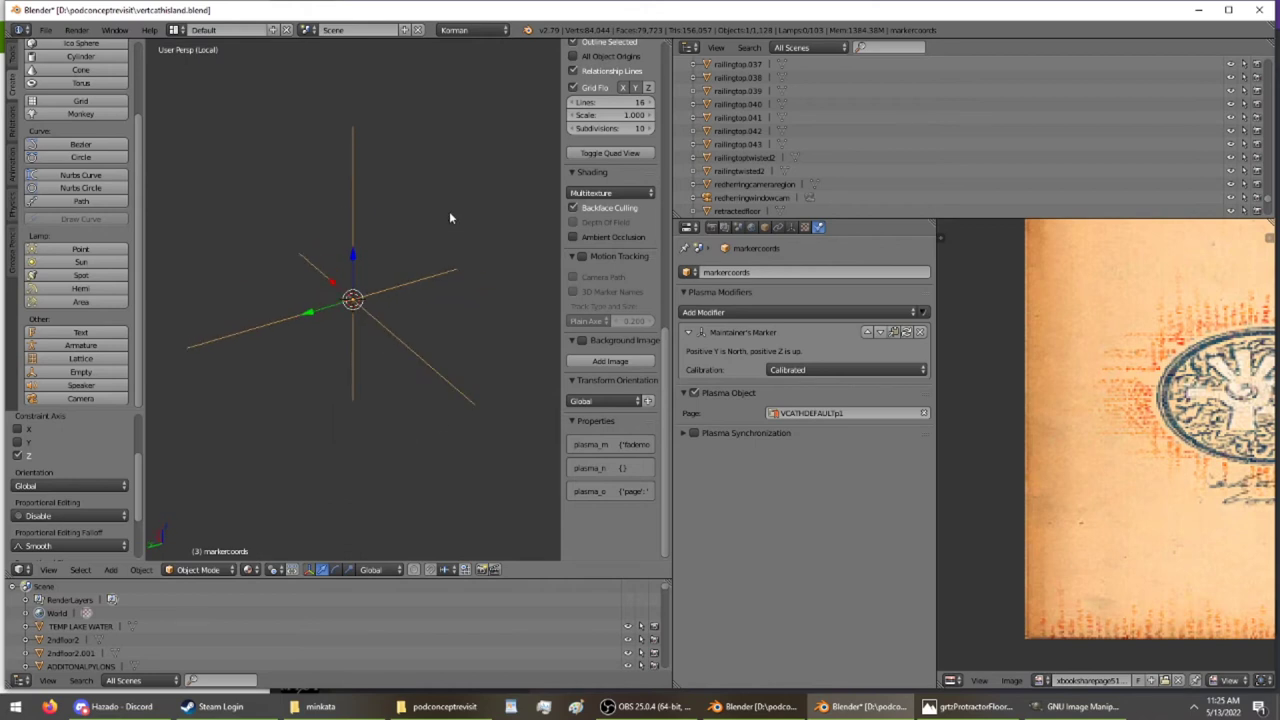
# Try rotating the isolated markercoords empty slightly about the global Z axis.
pyautogui.press('r')
pyautogui.press('z')
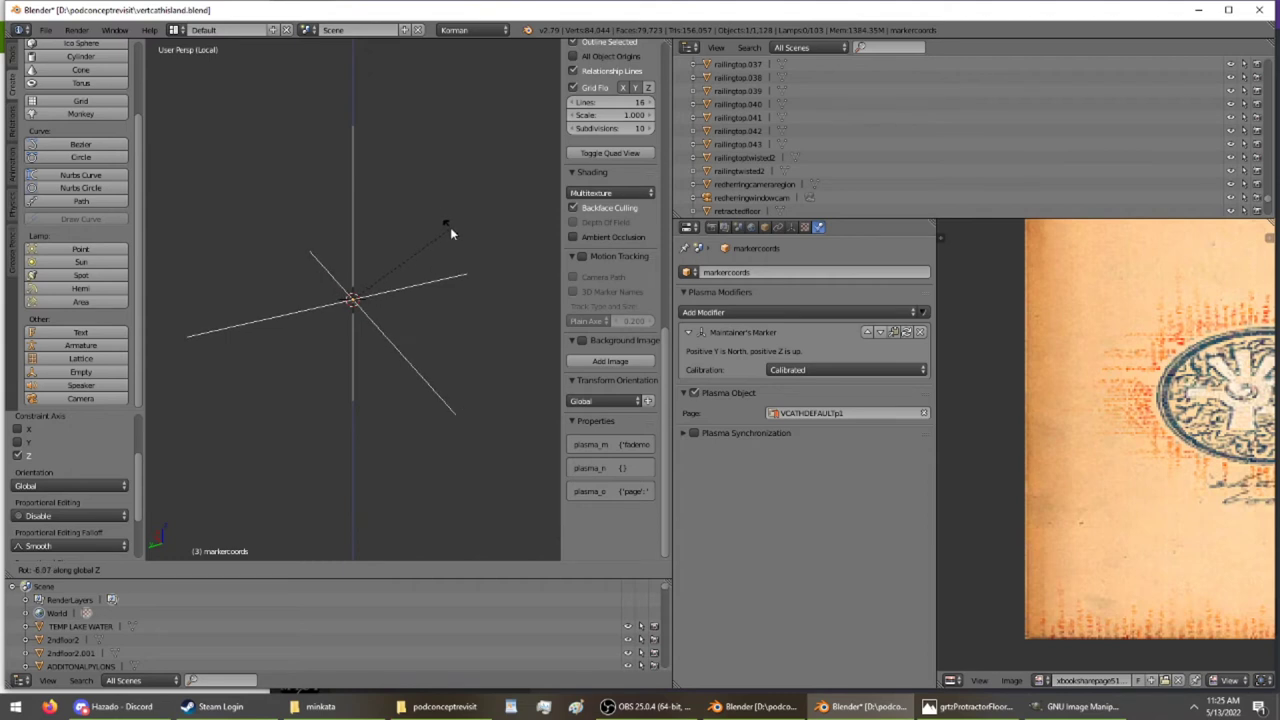
pyautogui.click(365, 313)
# Examine the isolated markercoords empty's axes from above and display its object transform properties.
pyautogui.moveTo(365, 313); pyautogui.dragTo(300, 434, button='middle')
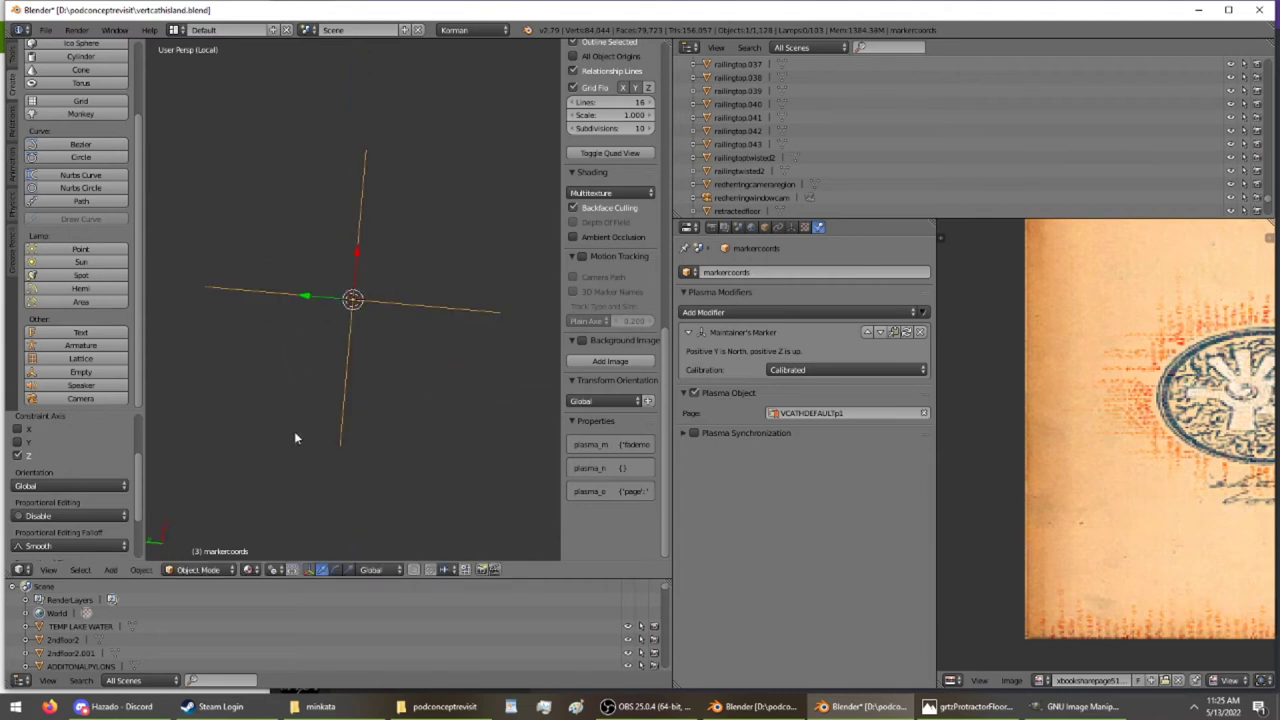
pyautogui.scroll(3, 342, 368)
pyautogui.scroll(-6, 343, 363)
pyautogui.press('KP_Divide')
pyautogui.press('KP_Divide')
pyautogui.click(763, 227)
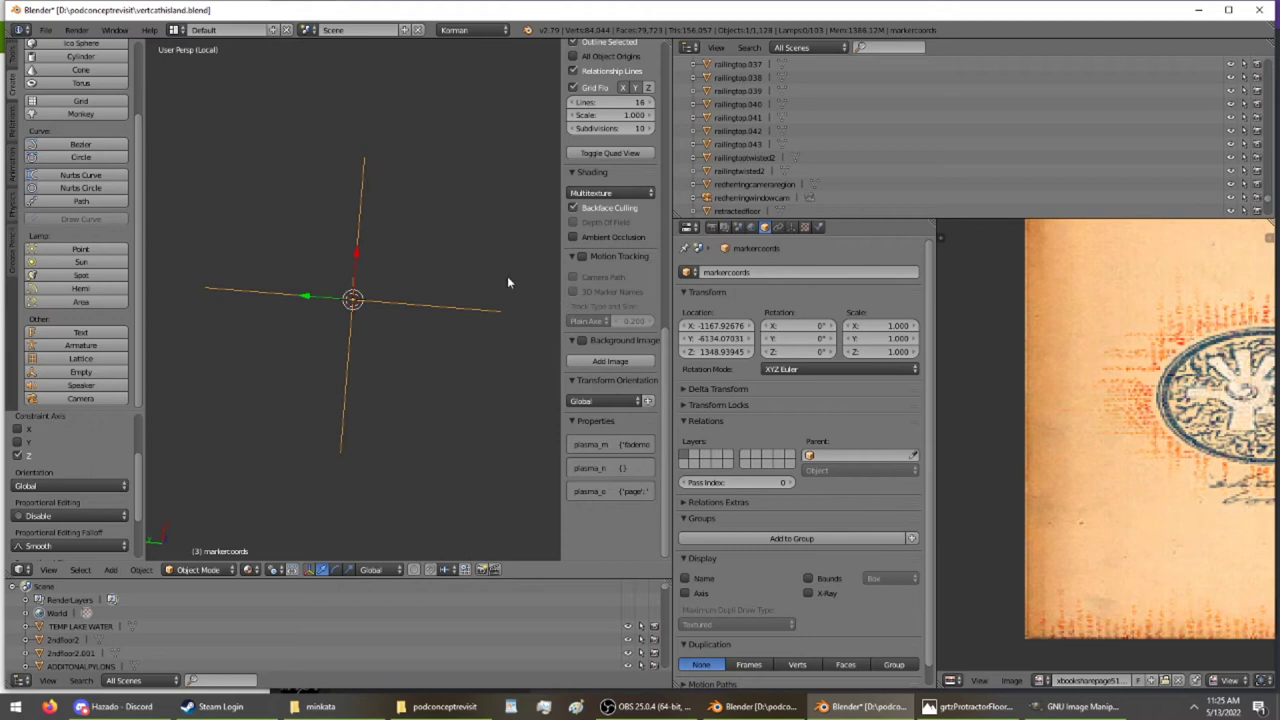
# Try a larger rotation of markercoords about global Z with its rotation values displayed.
pyautogui.press('r')
pyautogui.press('z')
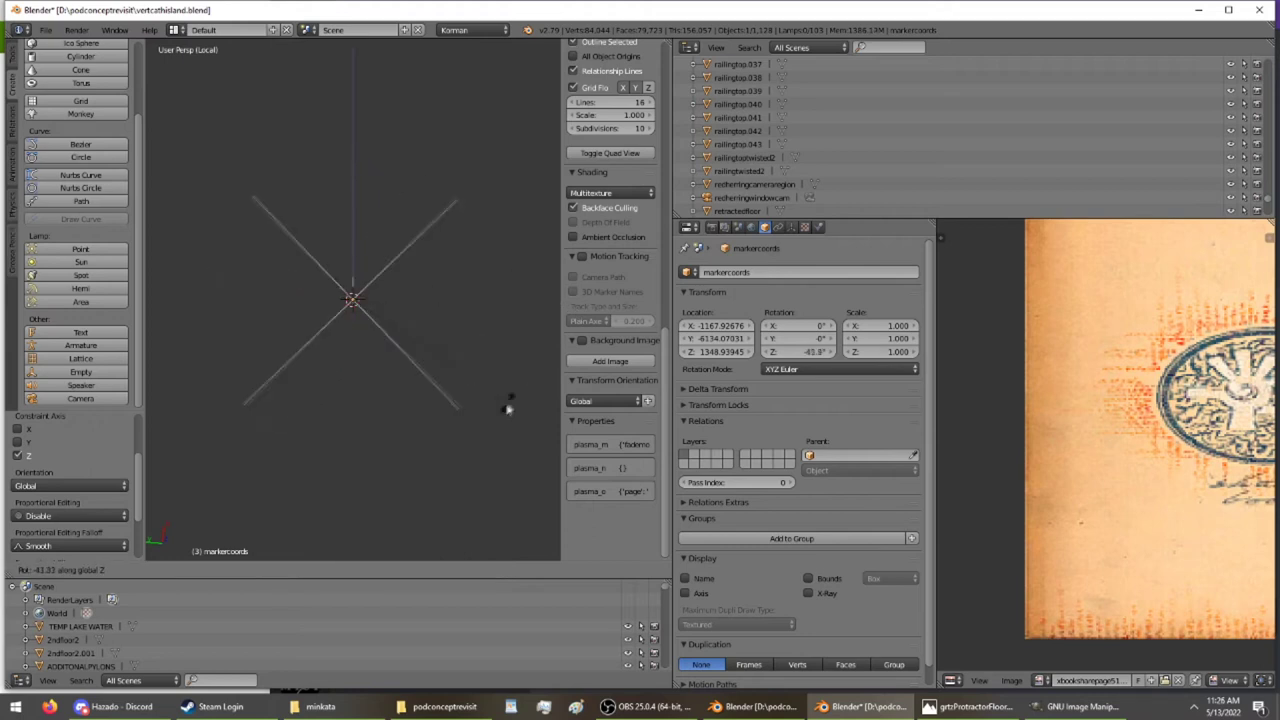
pyautogui.click(386, 418)
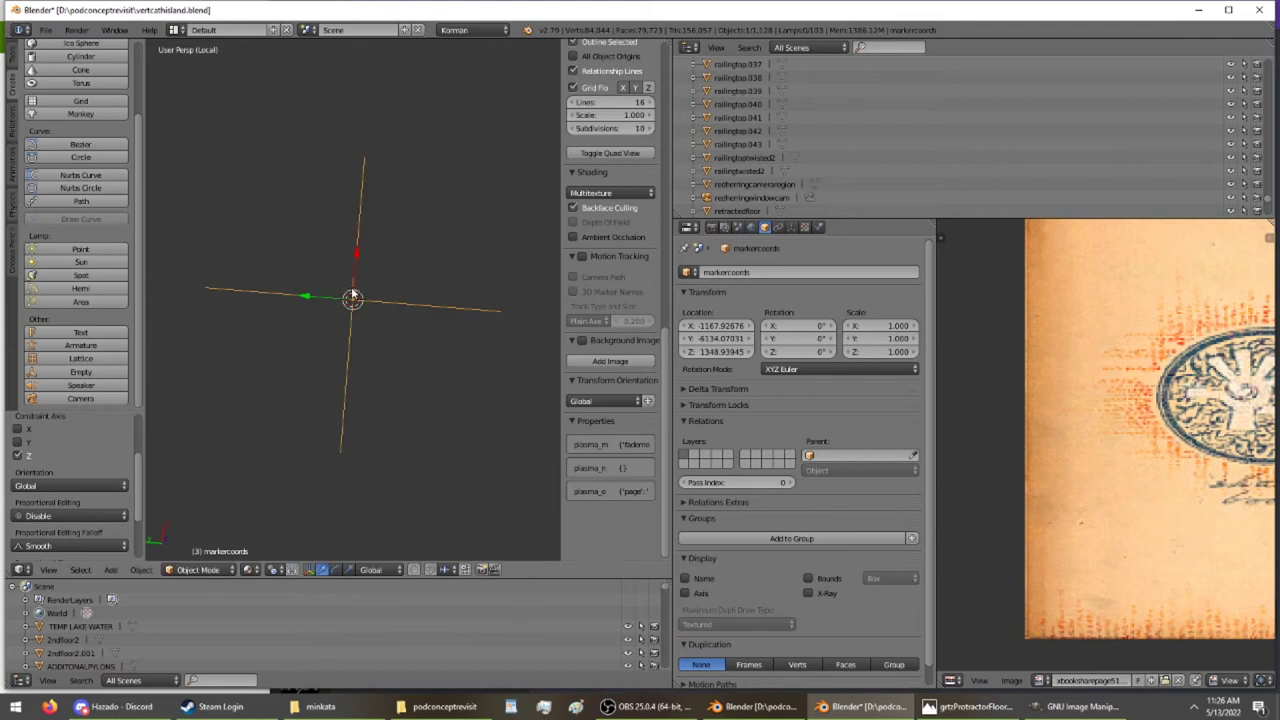
pyautogui.moveTo(277, 240); pyautogui.dragTo(289, 266, button='middle')
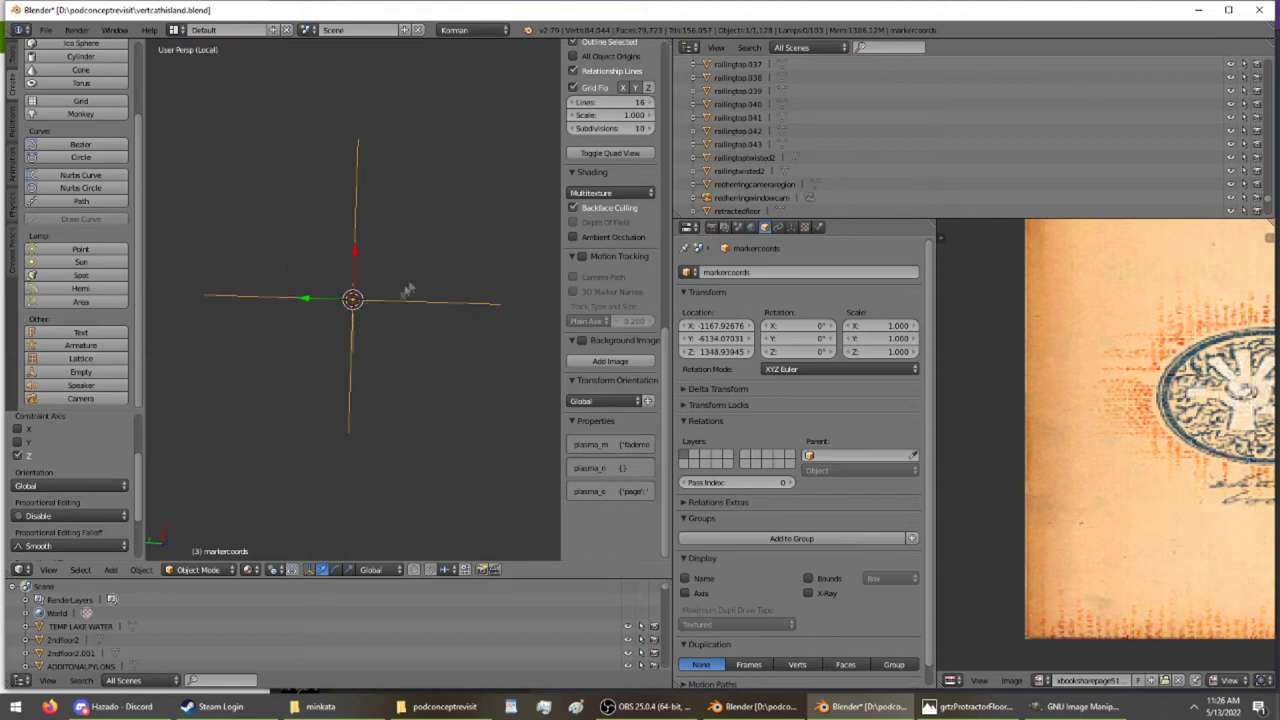
pyautogui.press('r')
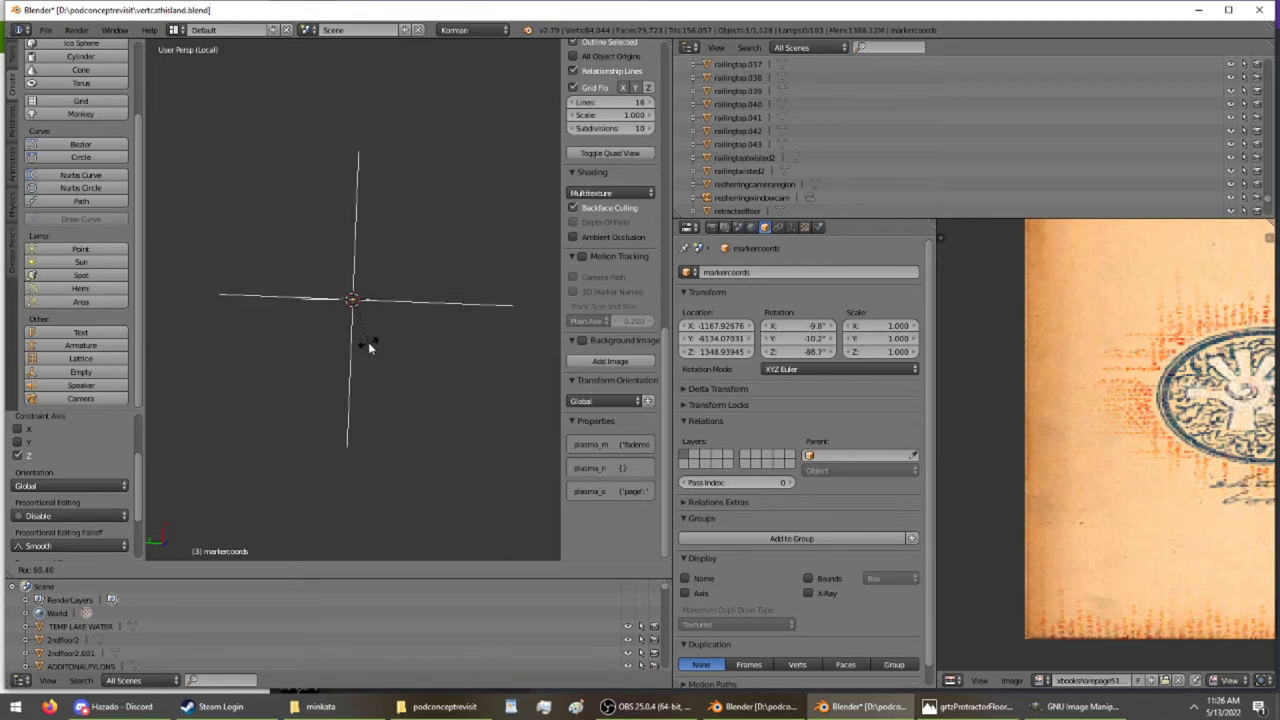
pyautogui.press('Escape')
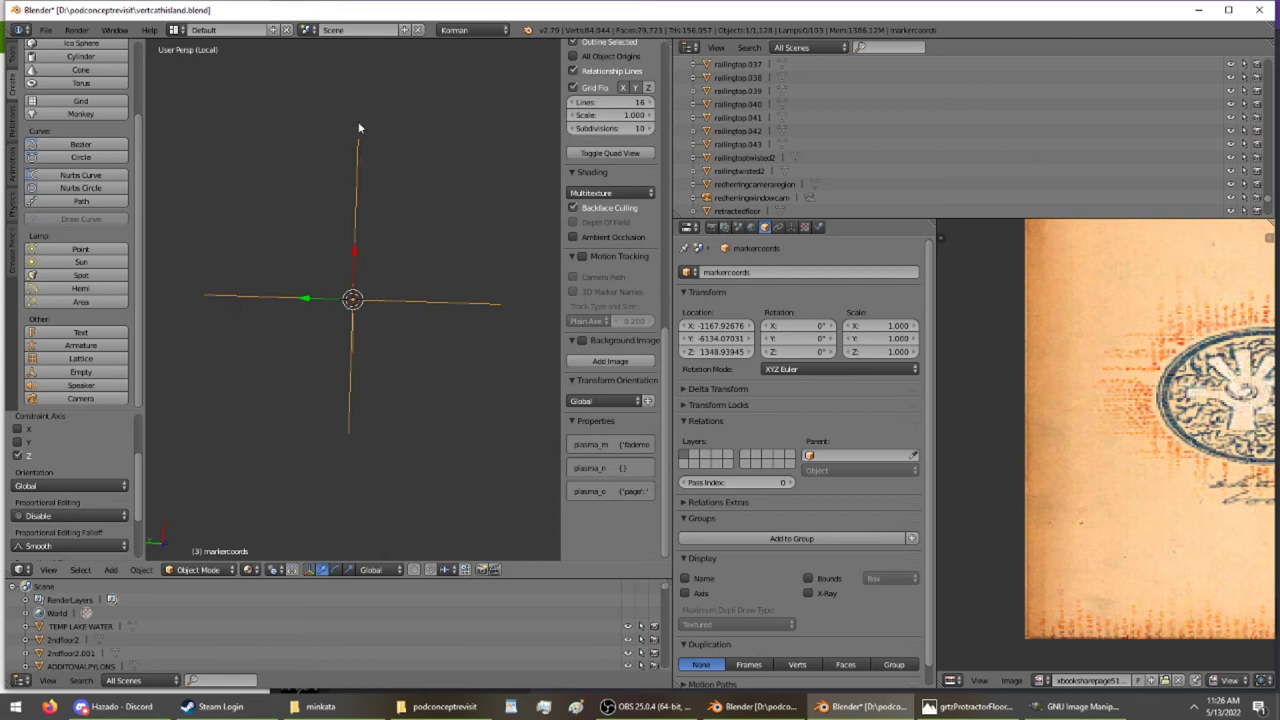
# Rotate the markercoords empty about the global Z axis to -90.4° and exit local view.
pyautogui.press('r')
pyautogui.press('z')
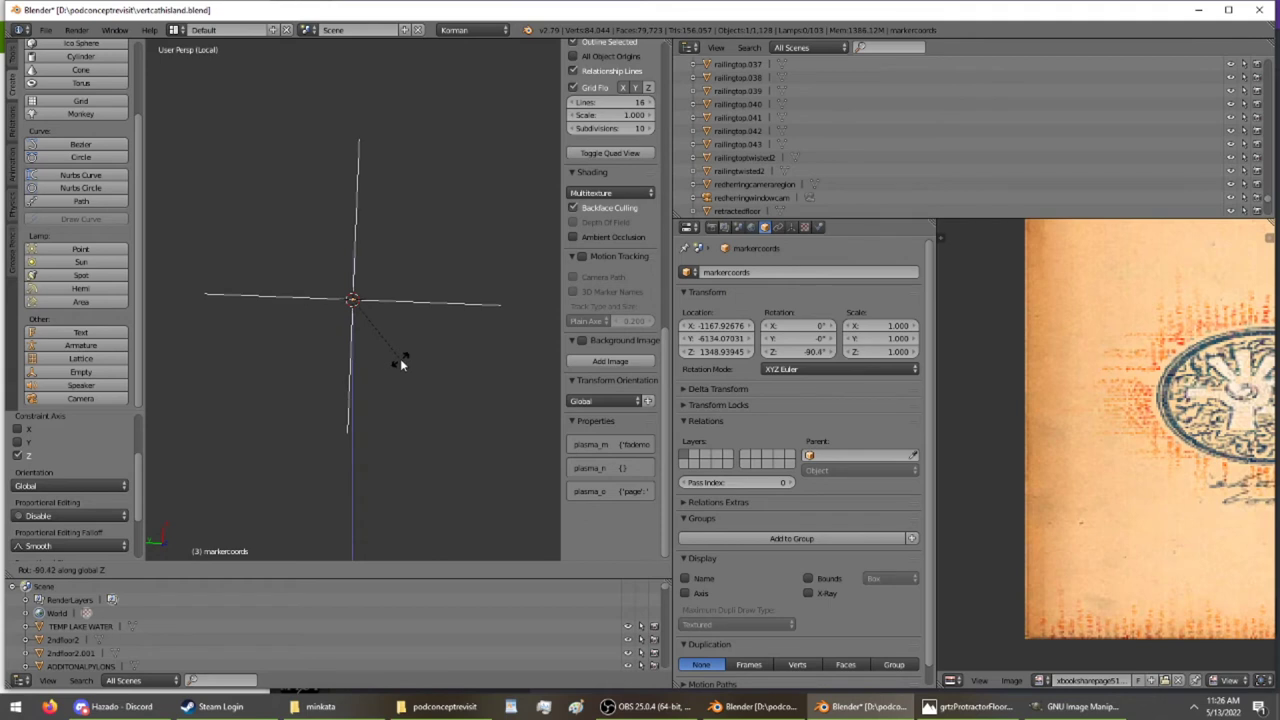
pyautogui.click(400, 362)
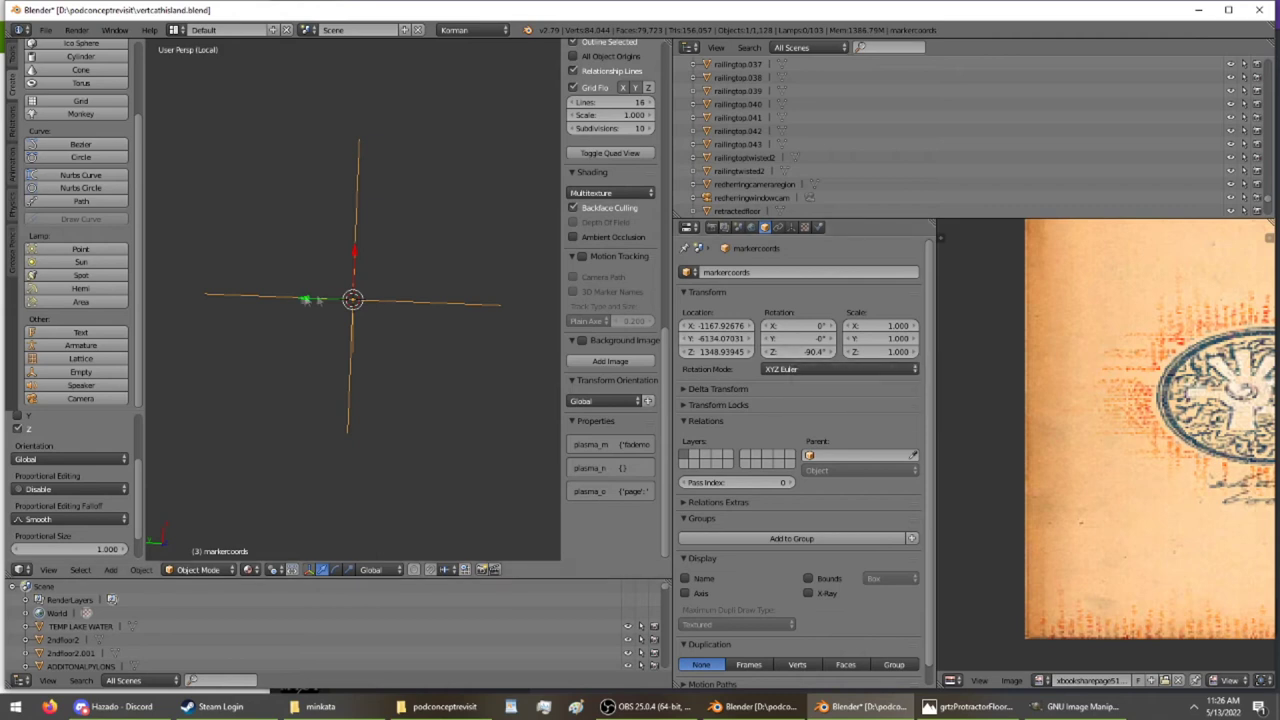
pyautogui.press('KP_Divide')
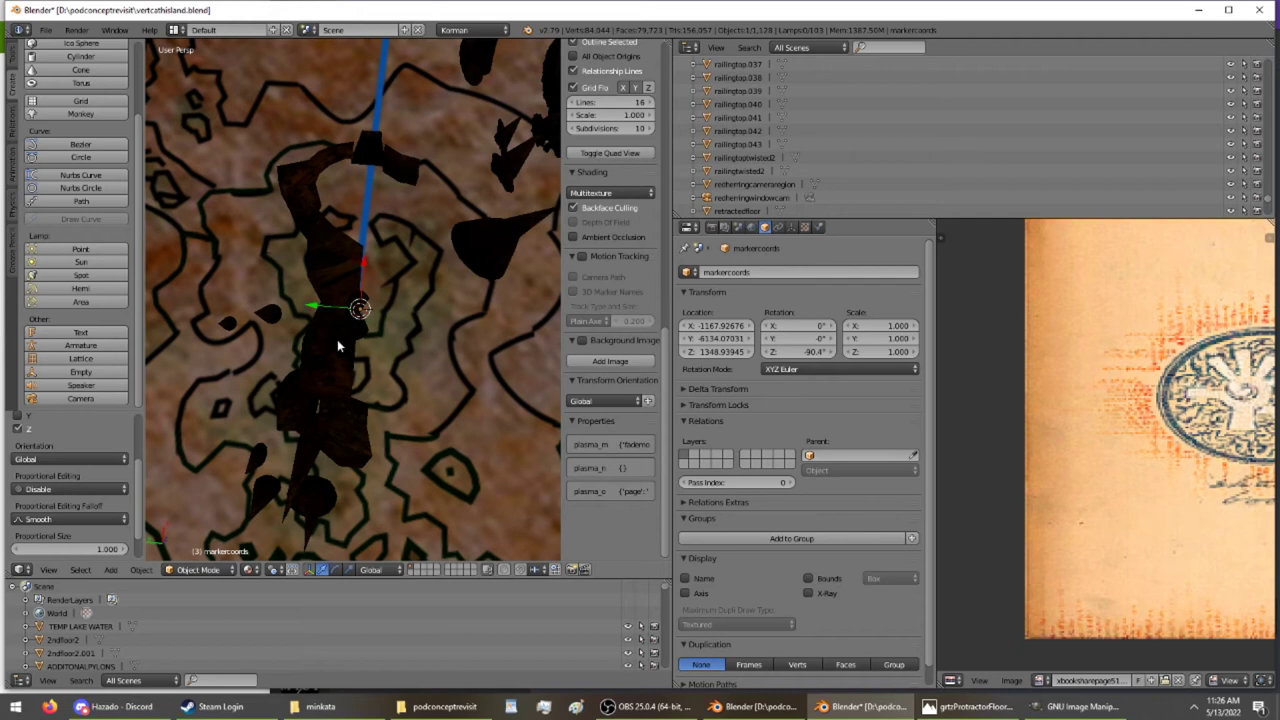
# Switch to the game and check the KI coordinates at the avatar's position on the tiled floor between the rock walls.
pyautogui.click(648, 706)
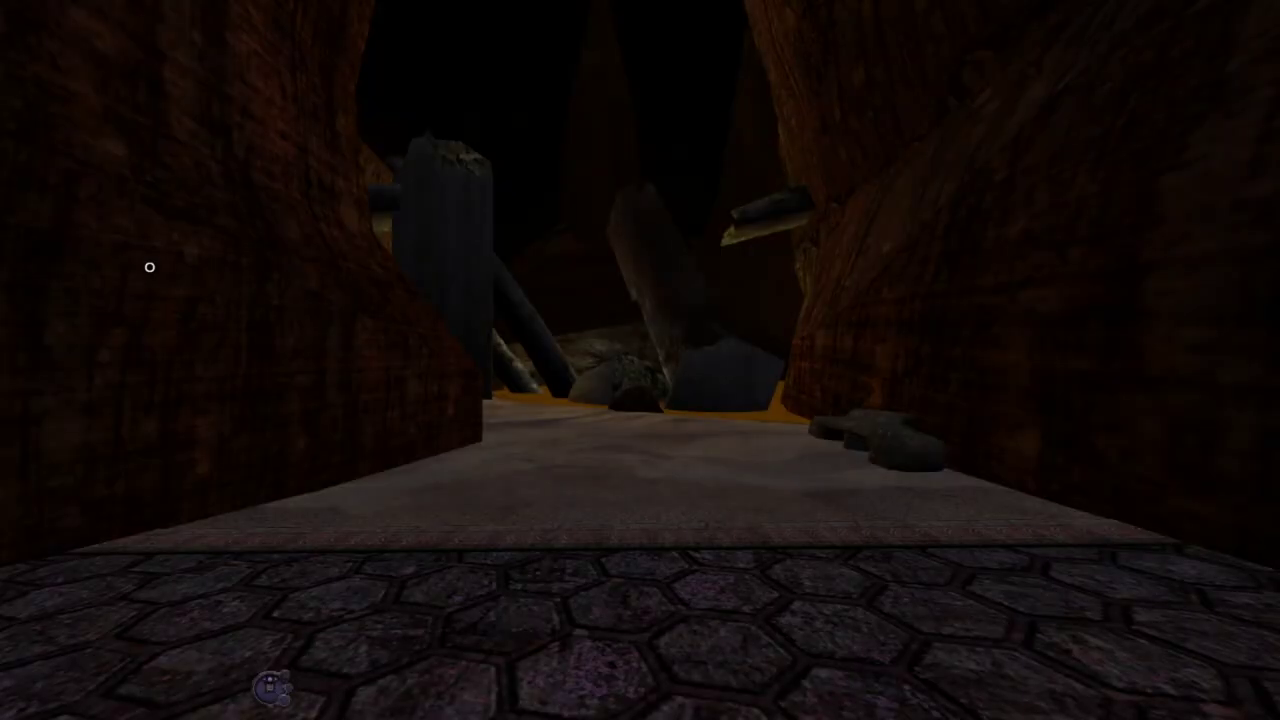
pyautogui.press('Up')
pyautogui.press('F2')
pyautogui.press('F2')
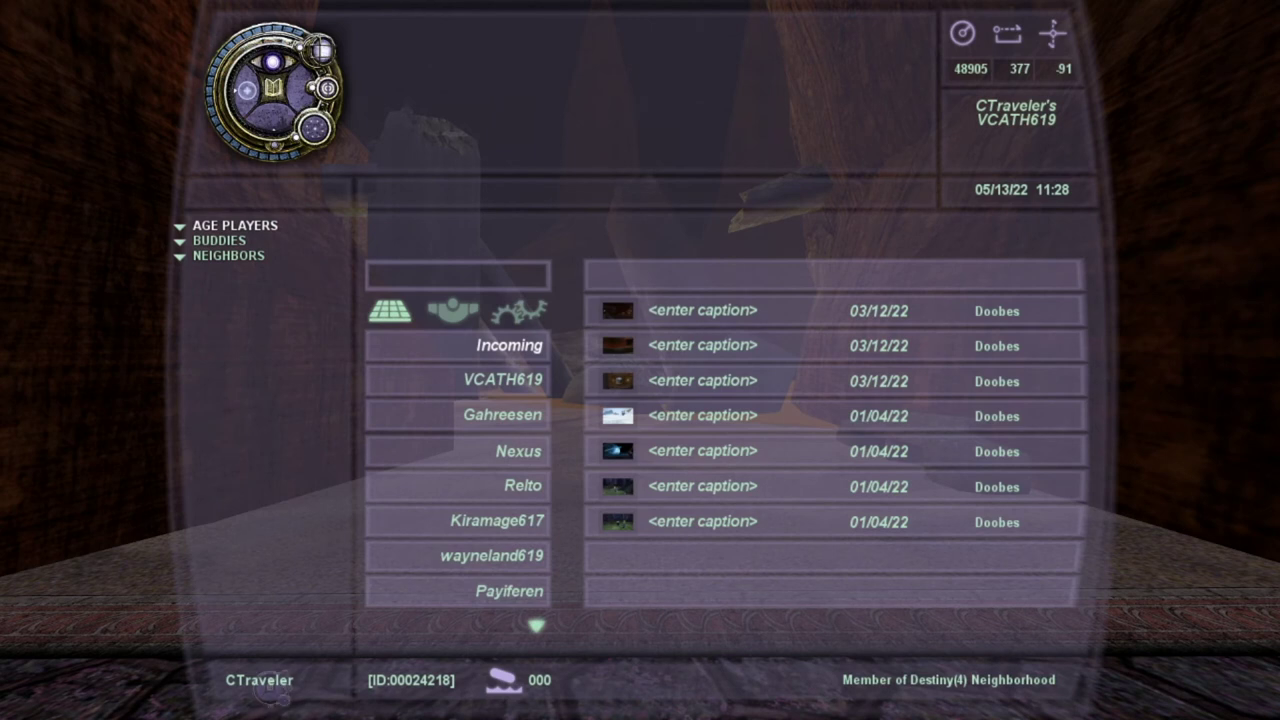
pyautogui.press('F2')
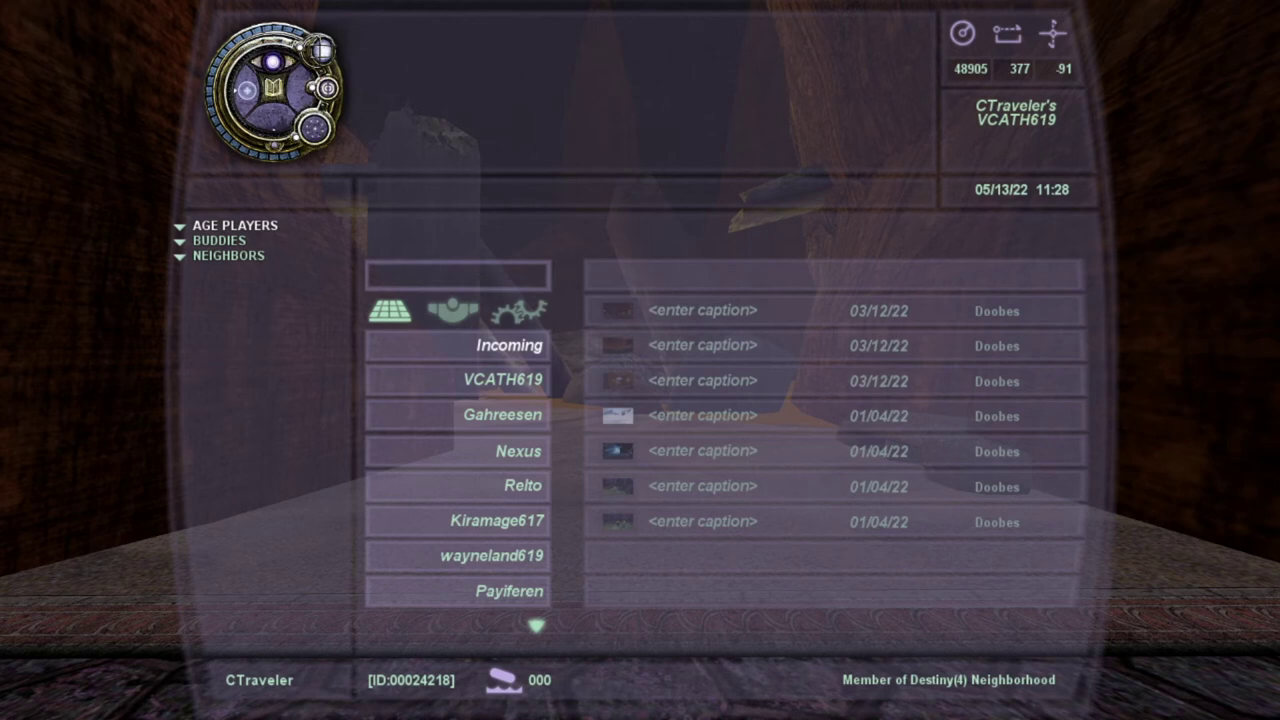
pyautogui.click(322, 48)
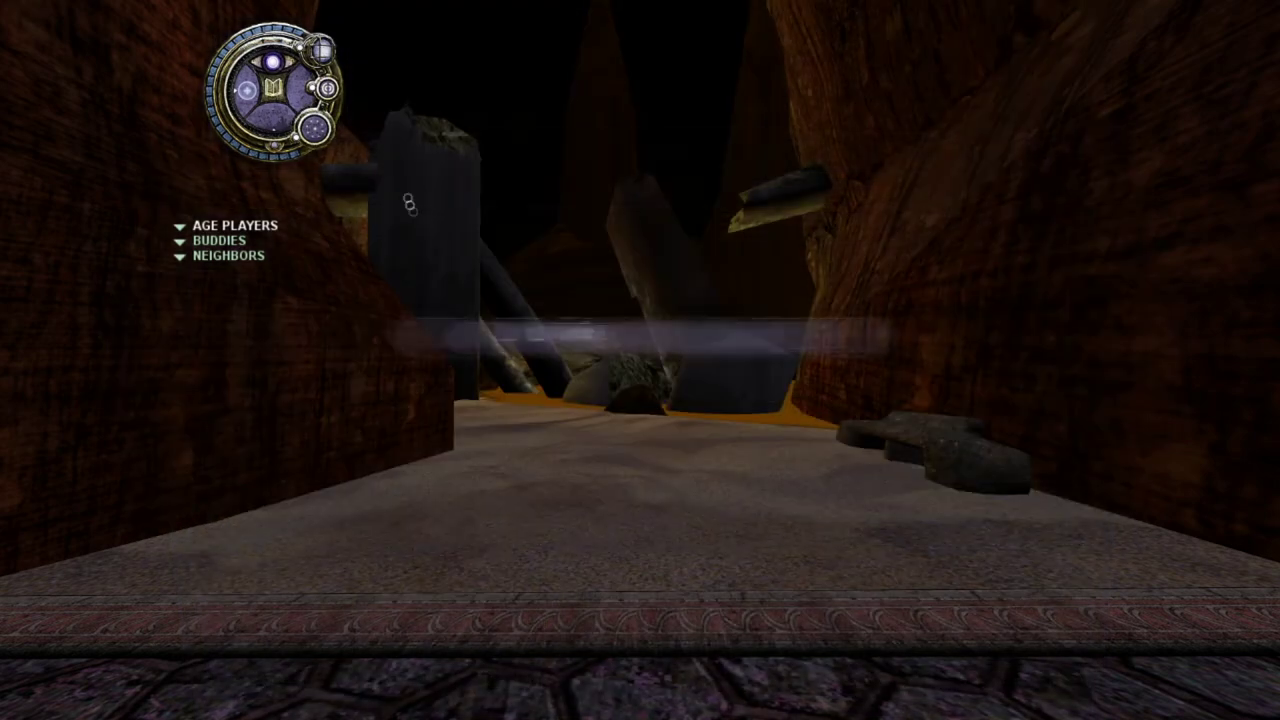
# Move the avatar forward off the tiled floor to the orange lake's edge and turn toward the rock wall.
pyautogui.press('Up')
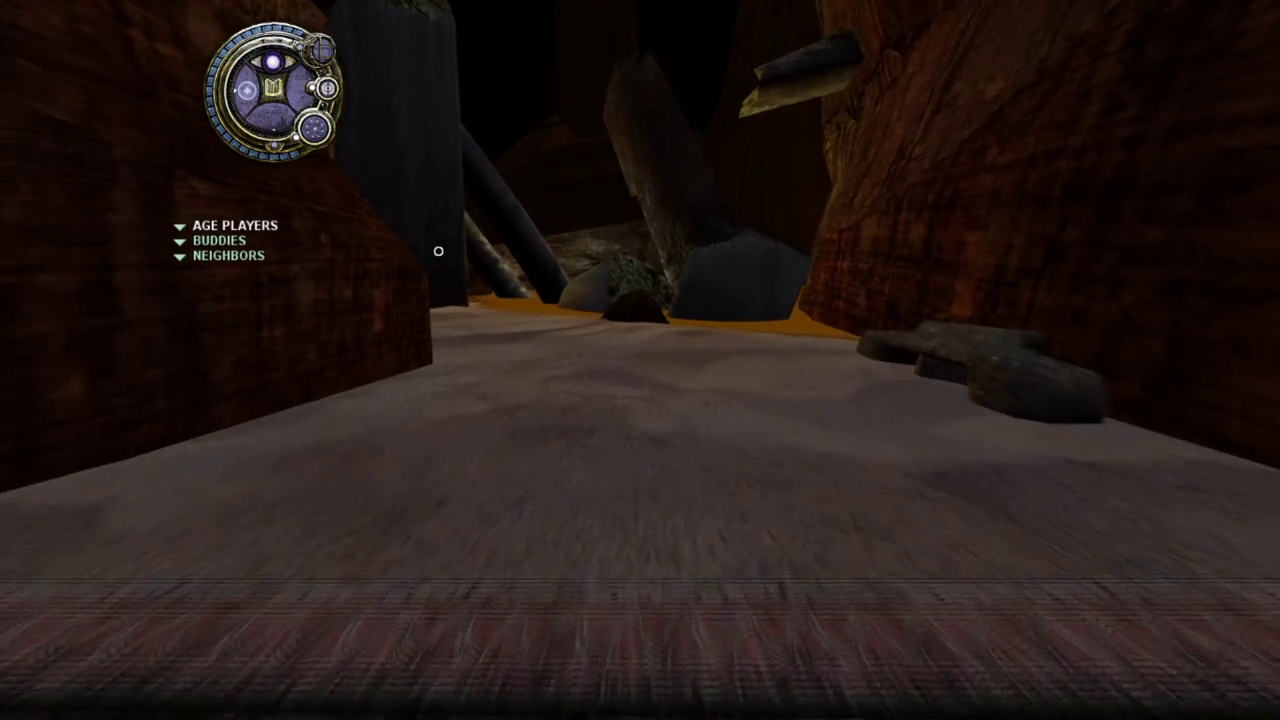
pyautogui.press('Up')
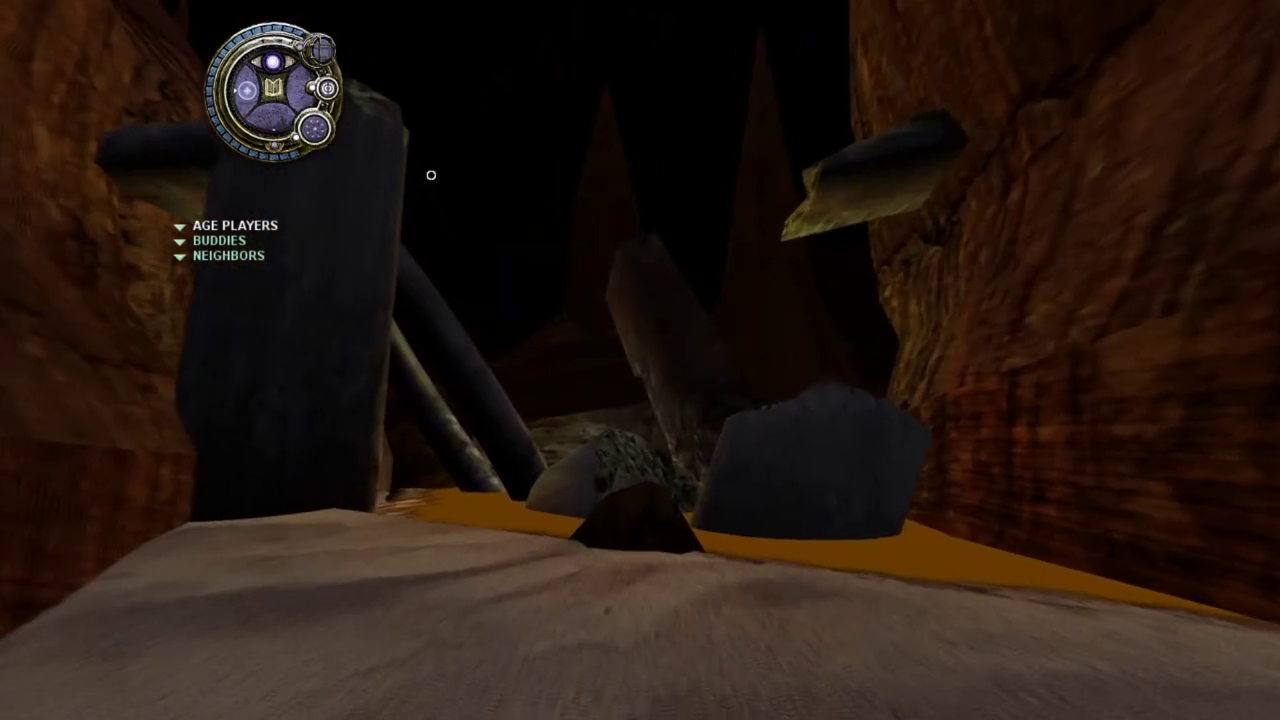
pyautogui.press('Up')
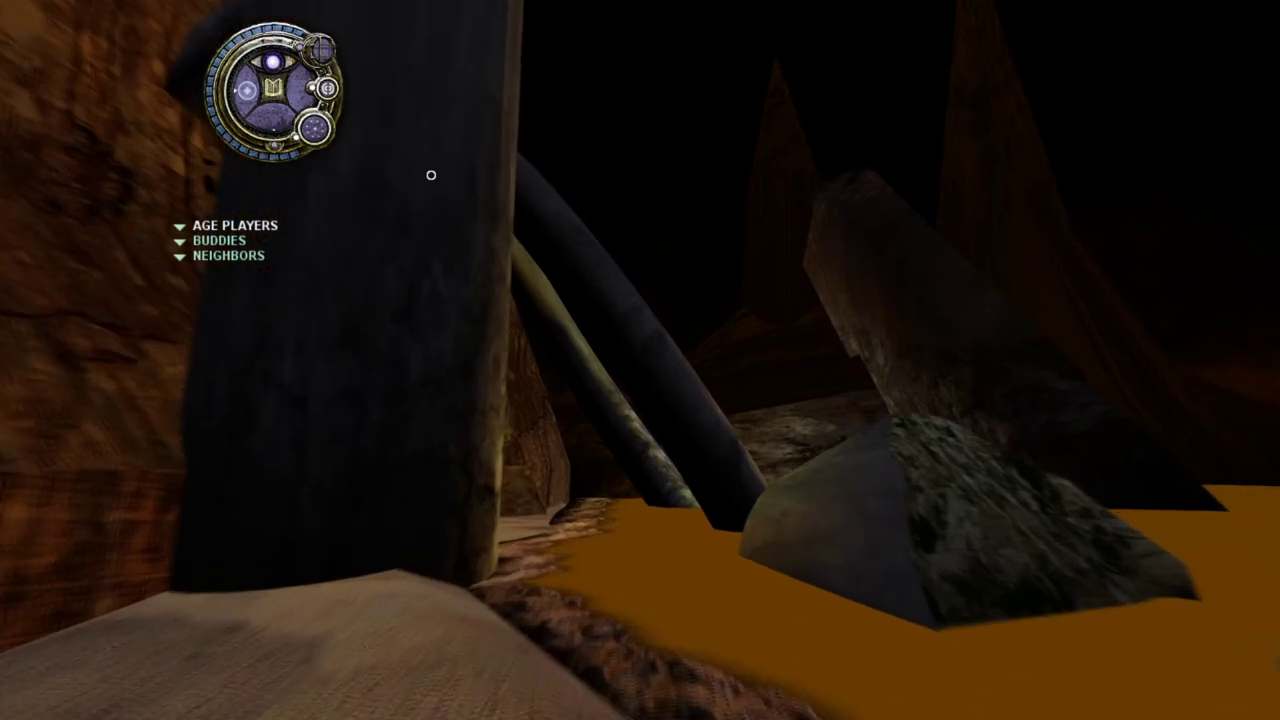
pyautogui.press('Right')
pyautogui.press('Right')
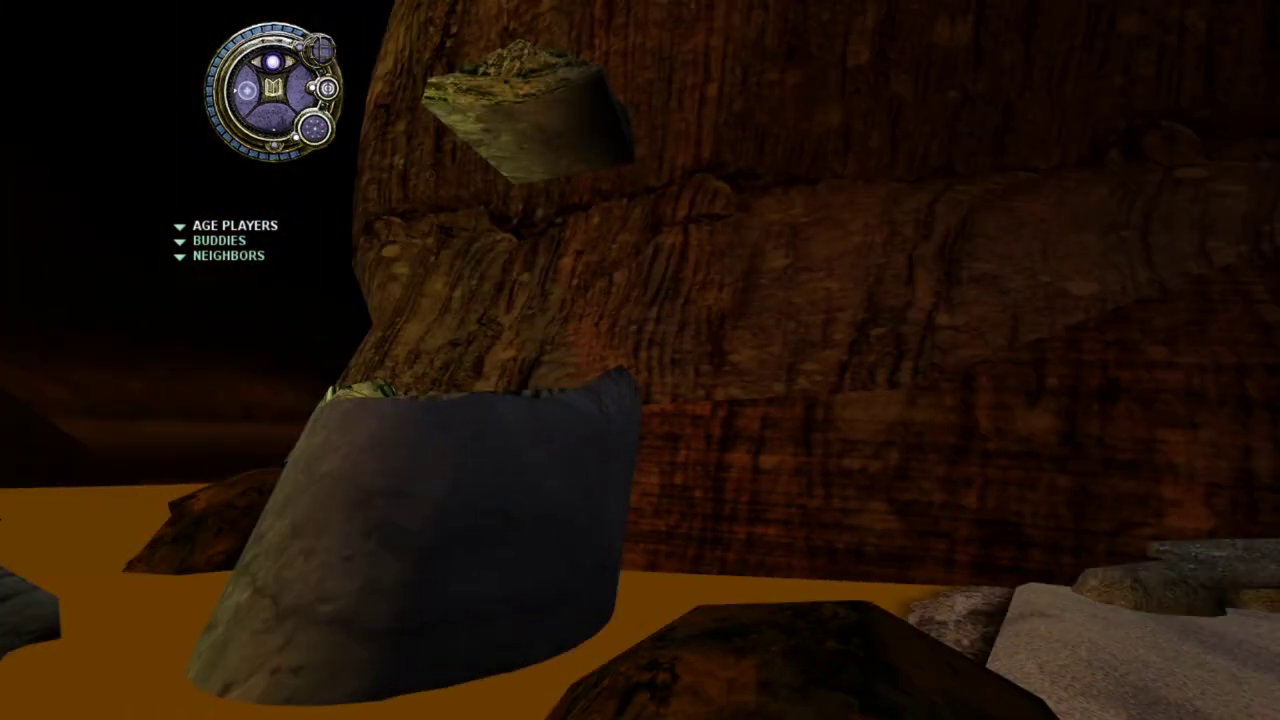
pyautogui.press('Right')
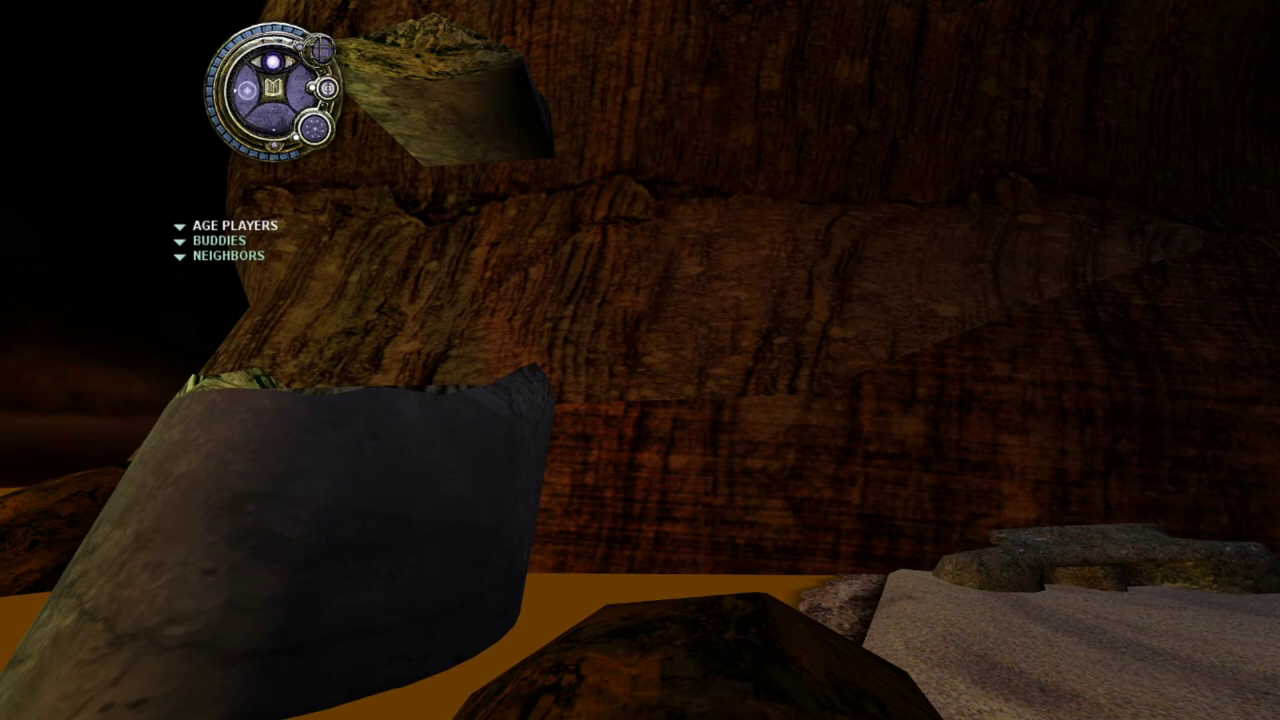
# Move past the rock wall until the distant cavern spires are in view and check the KI coordinates there.
pyautogui.press('Up')
pyautogui.press('space')
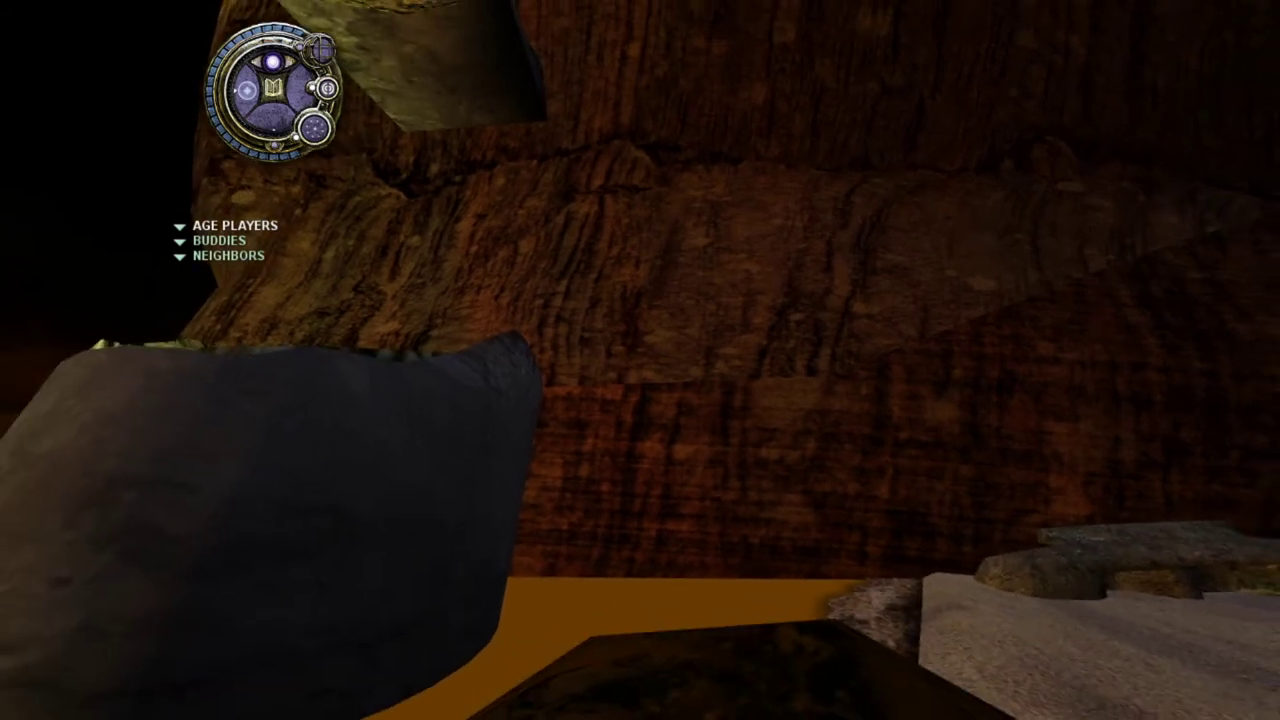
pyautogui.press('space')
pyautogui.press('Left')
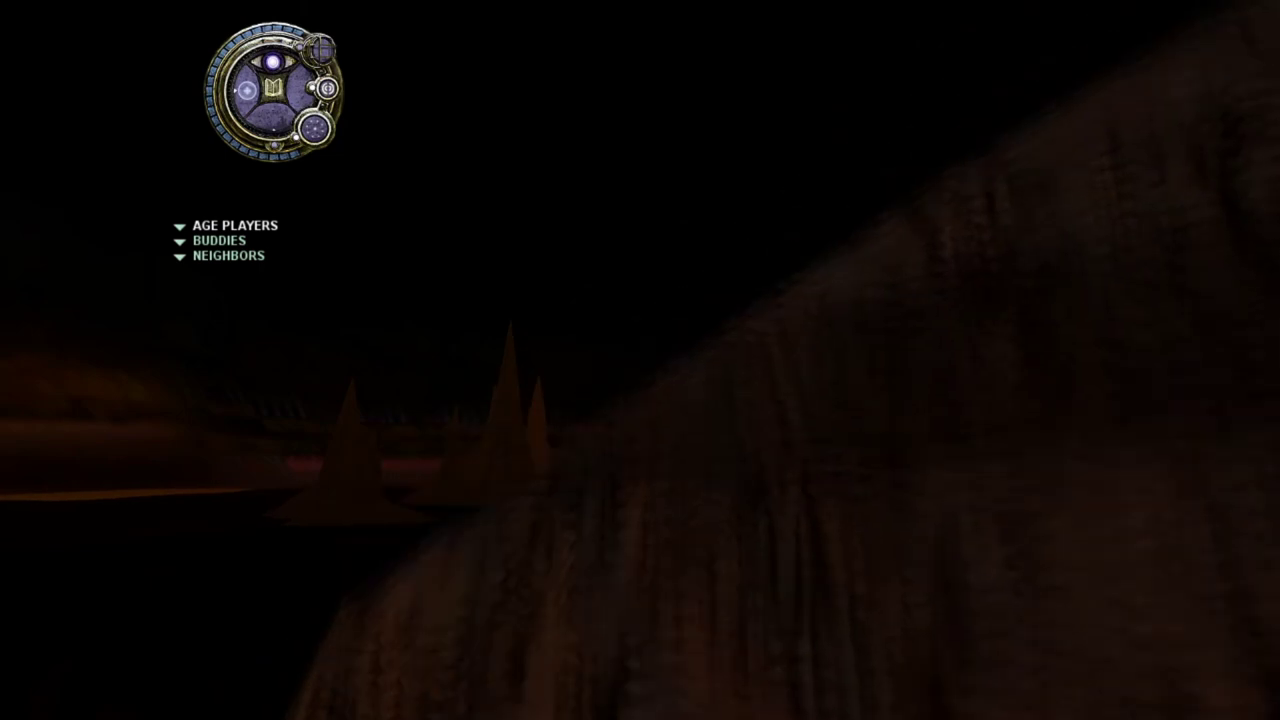
pyautogui.press('F2')
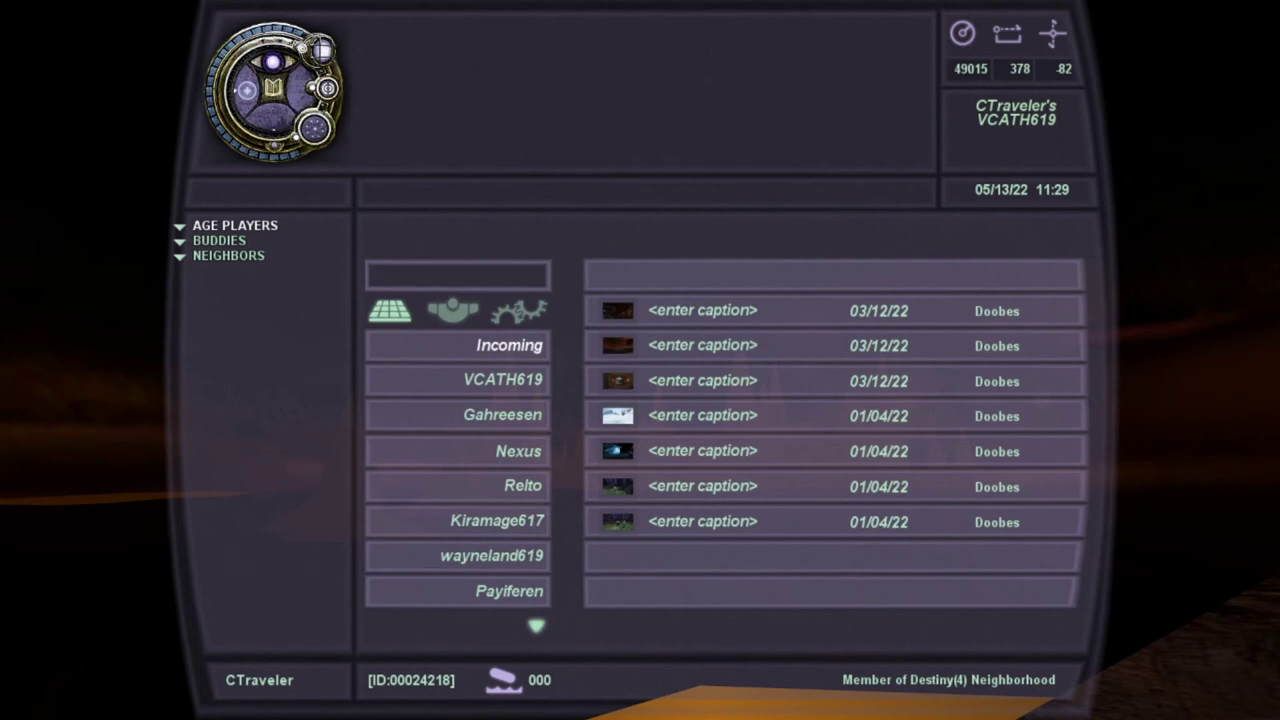
pyautogui.click(330, 49)
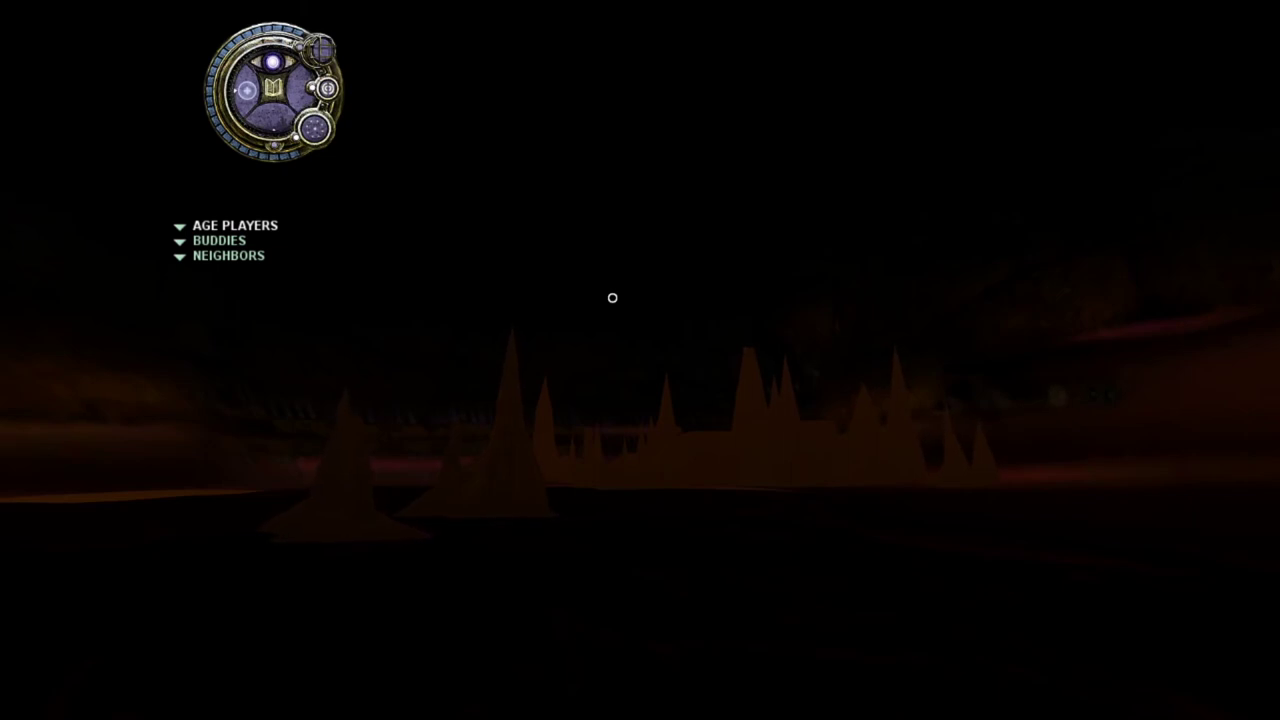
# Travel across the cavern toward the distant rock spires and check the KI coordinates at the new position.
pyautogui.press('Left')
pyautogui.press('Right')
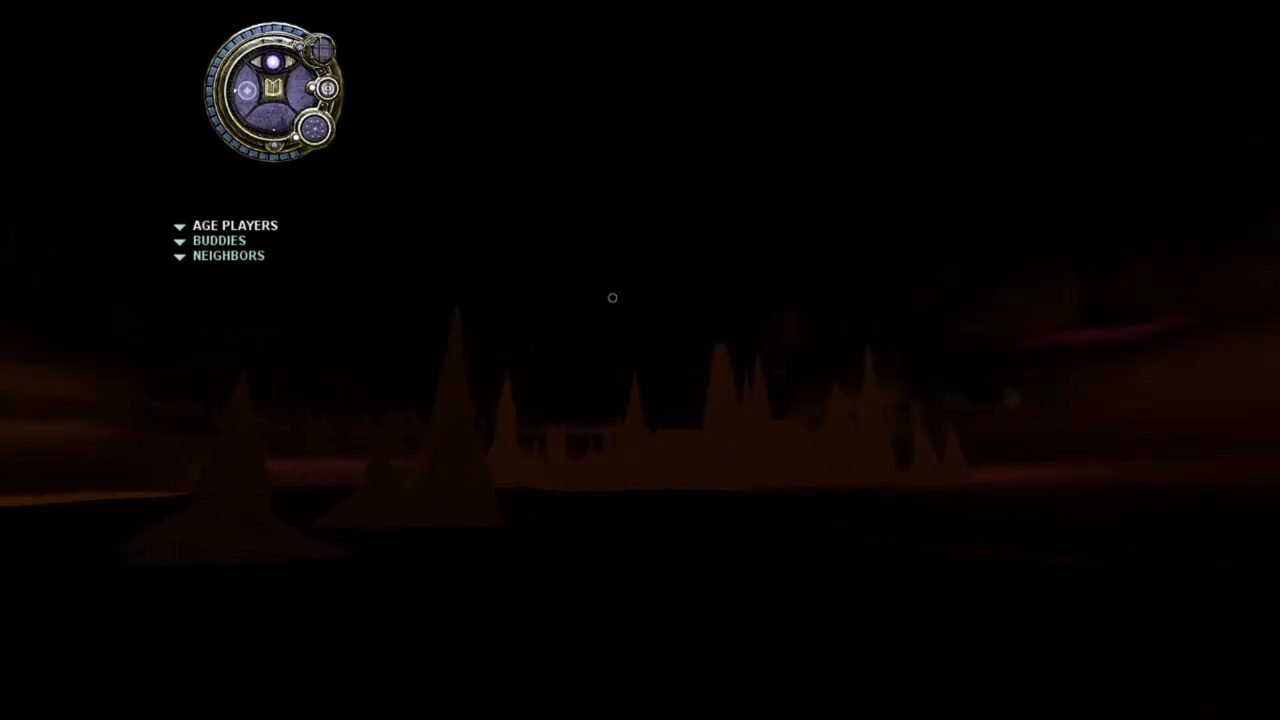
pyautogui.press('Up')
pyautogui.press('Up')
pyautogui.press('Up')
pyautogui.press('Up')
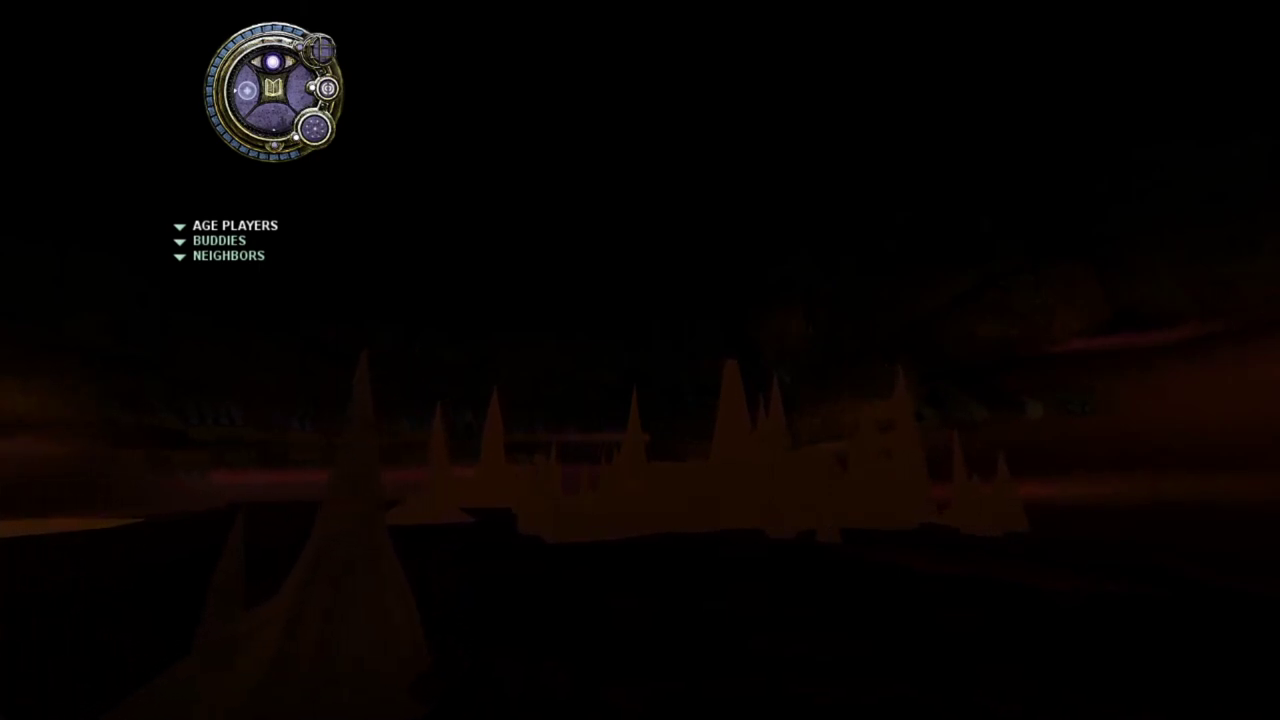
pyautogui.press('Up')
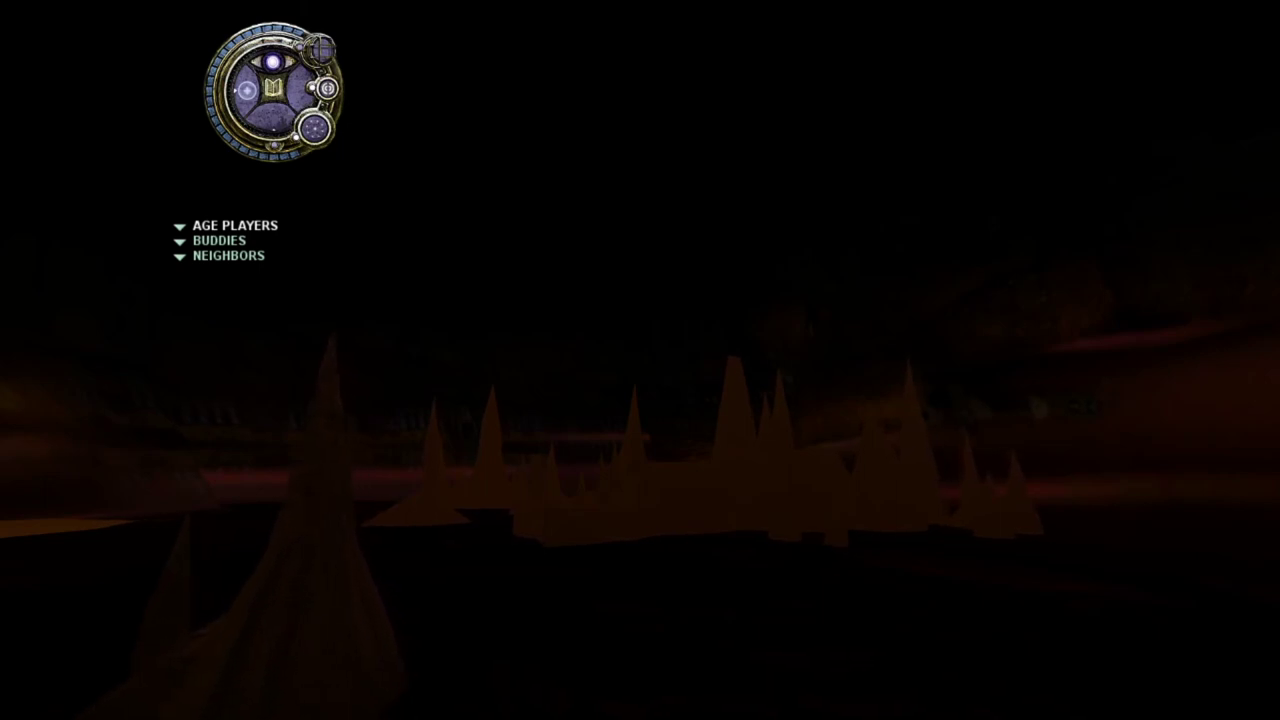
pyautogui.press('Up')
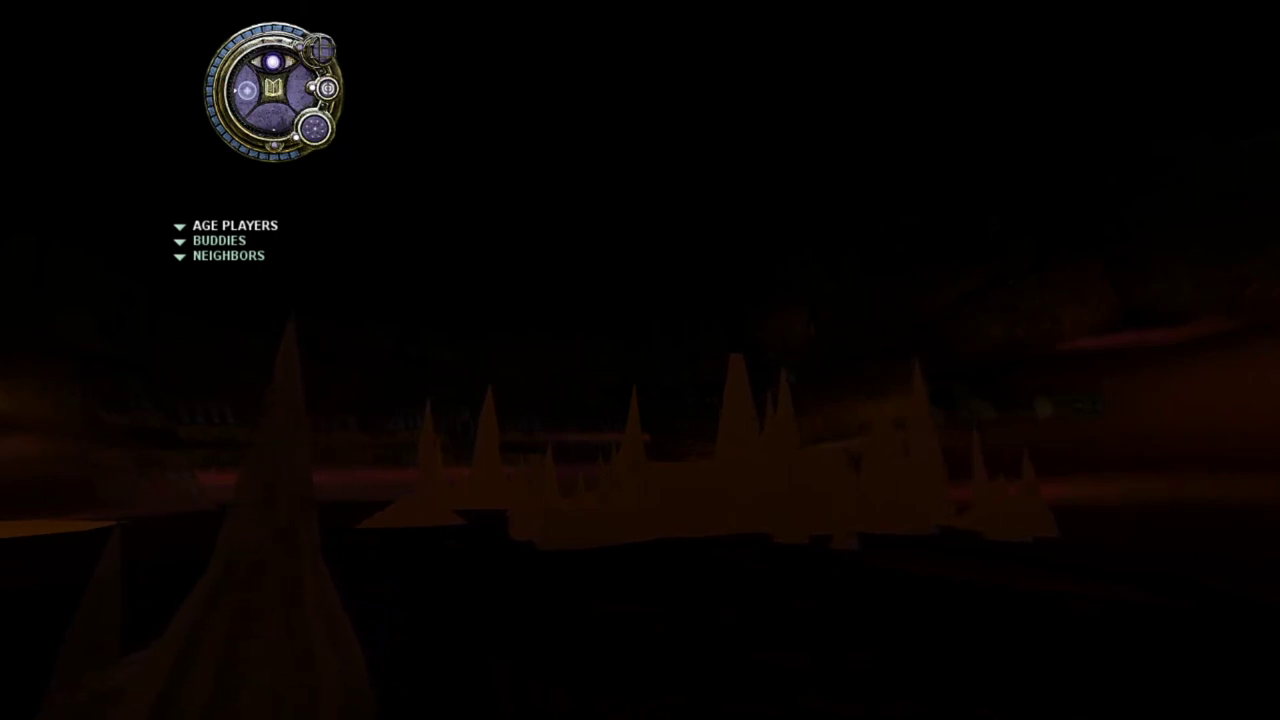
pyautogui.press('Up')
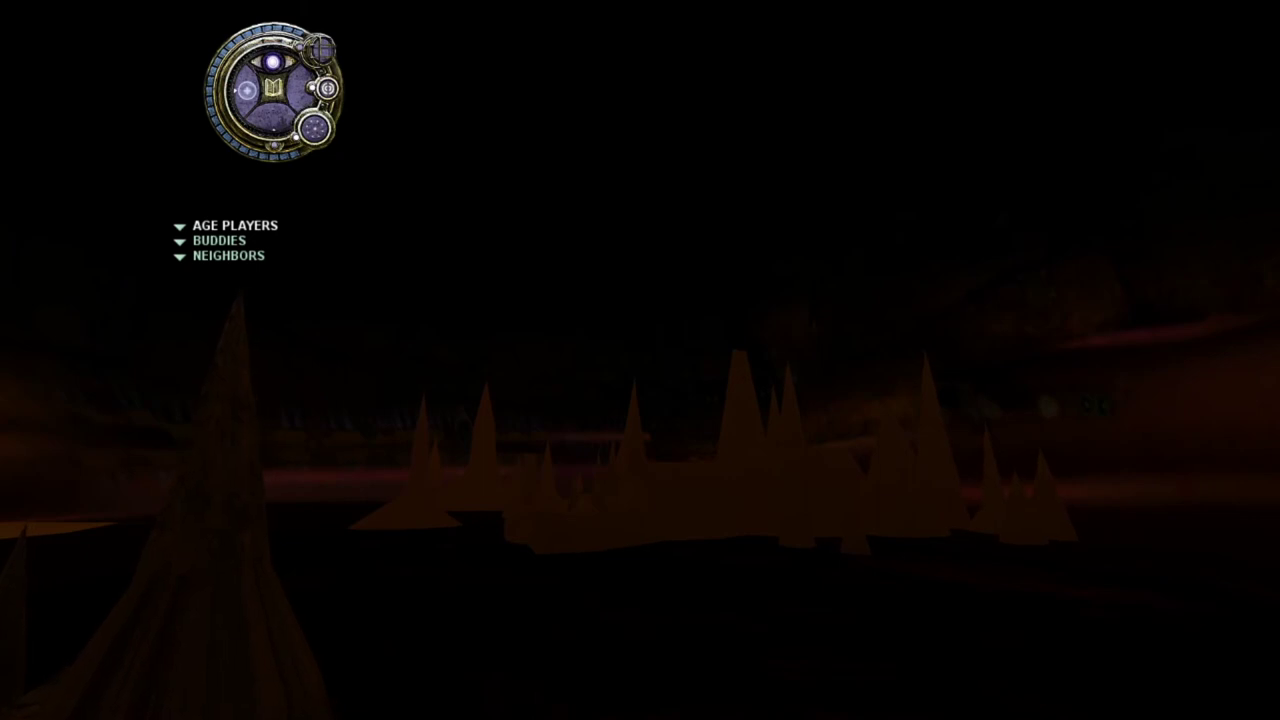
pyautogui.press('Up')
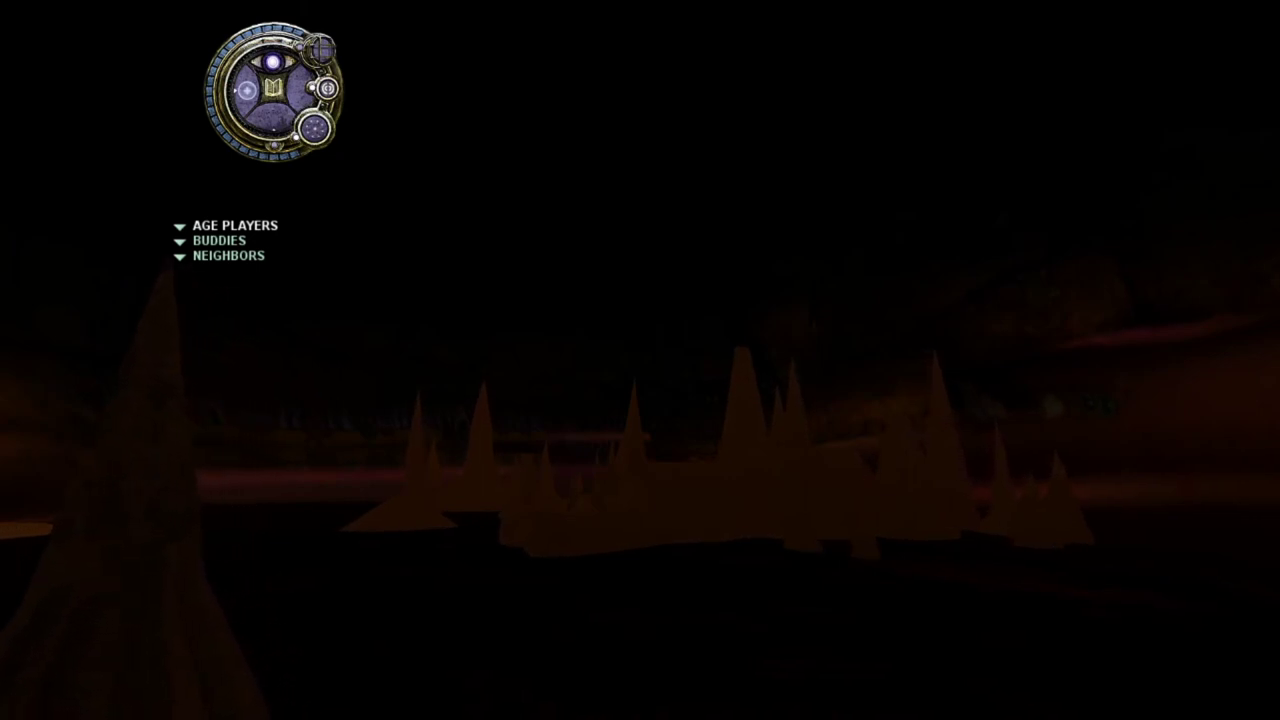
pyautogui.press('Up')
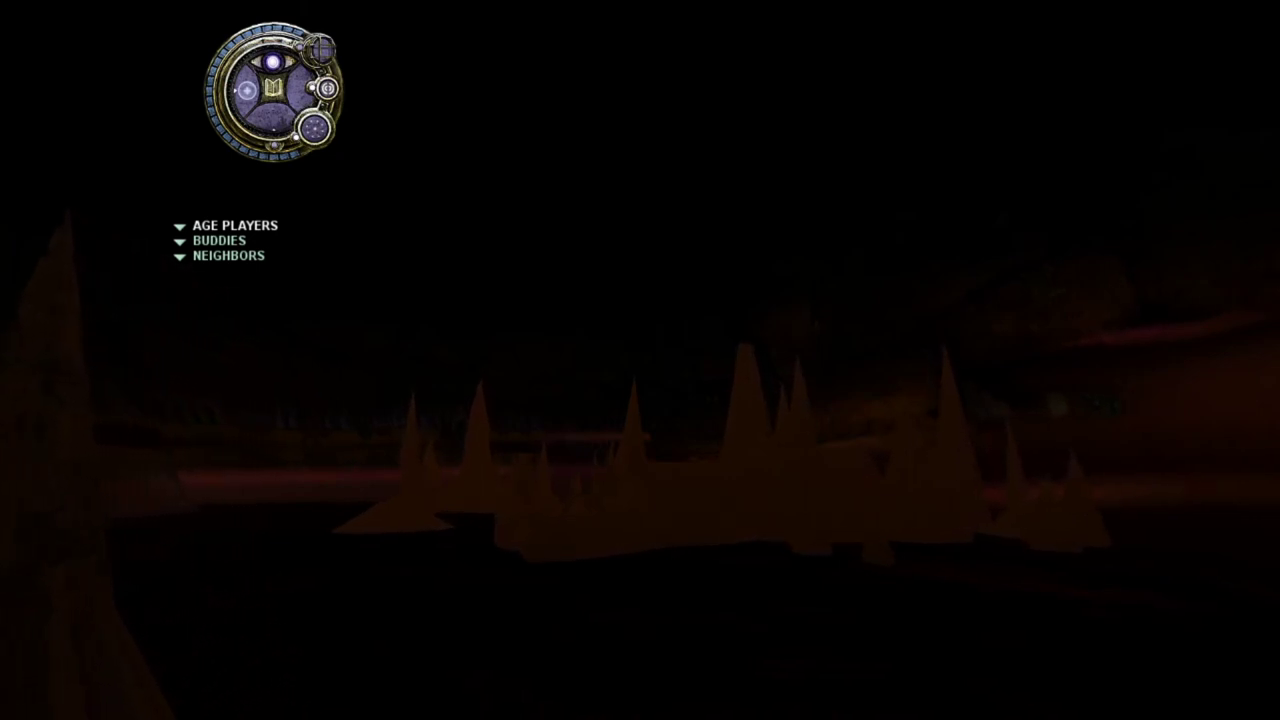
pyautogui.press('Up')
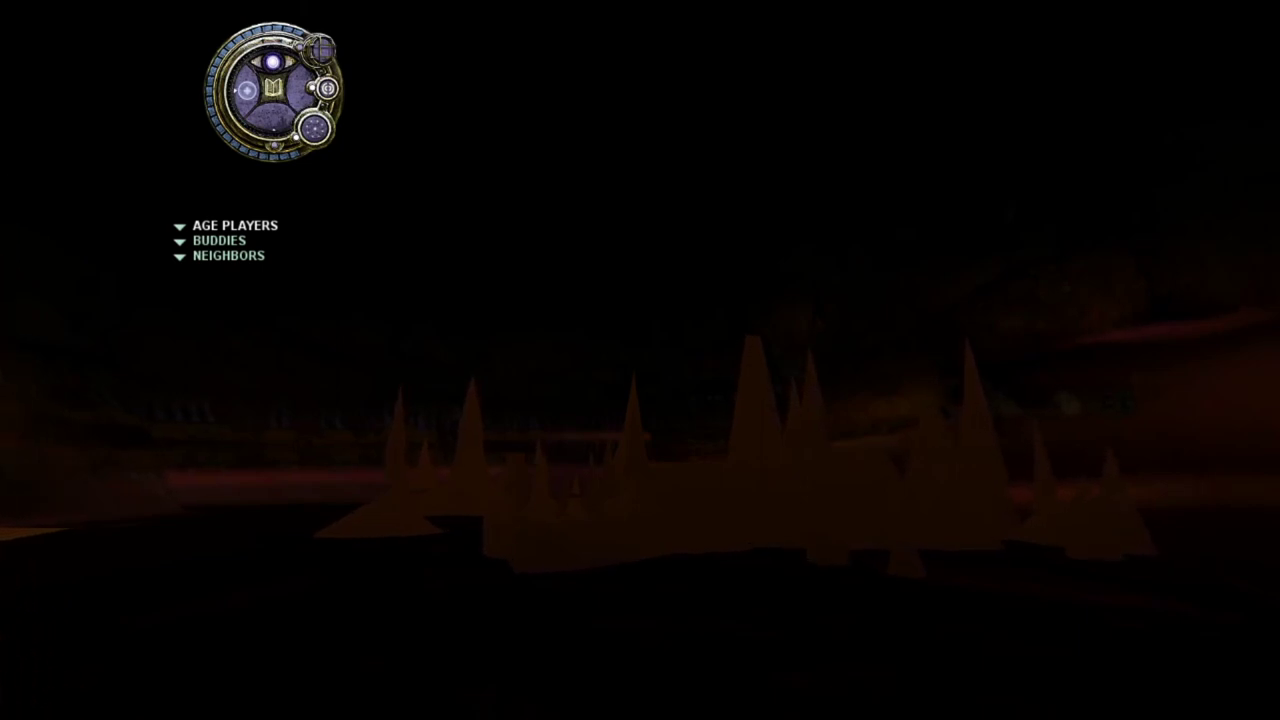
pyautogui.press('Left')
pyautogui.press('Up')
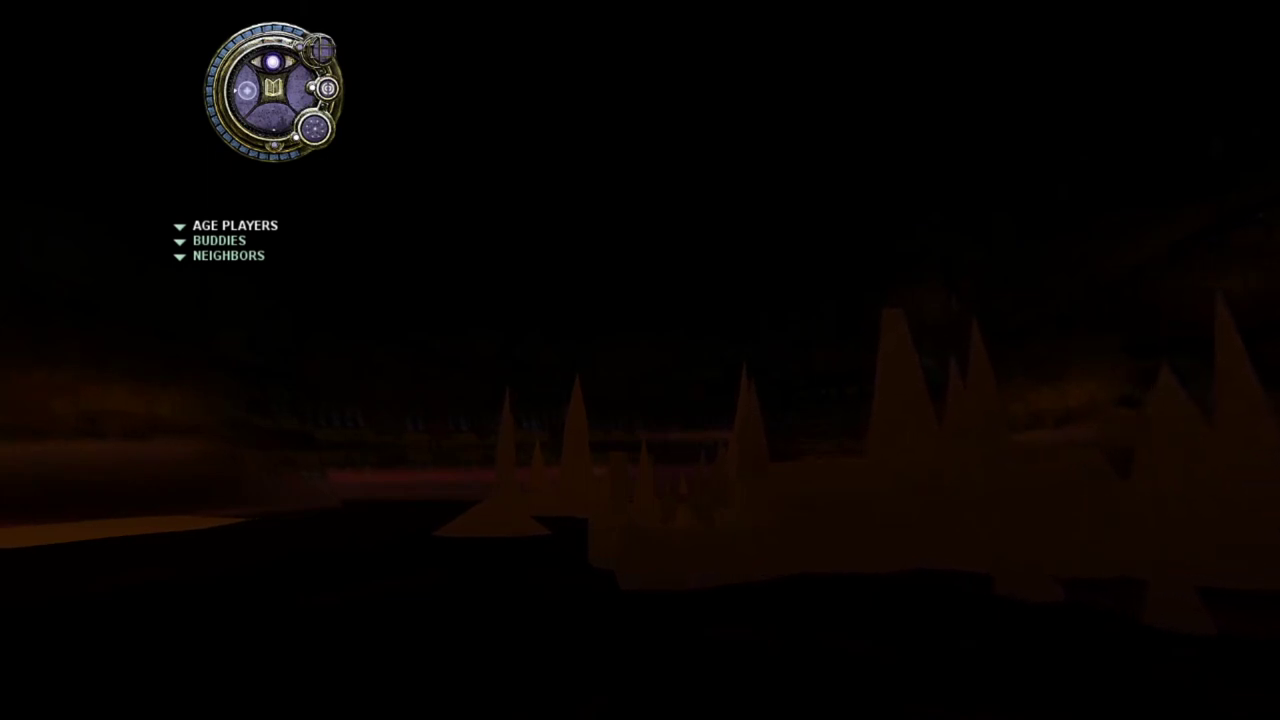
pyautogui.press('F2')
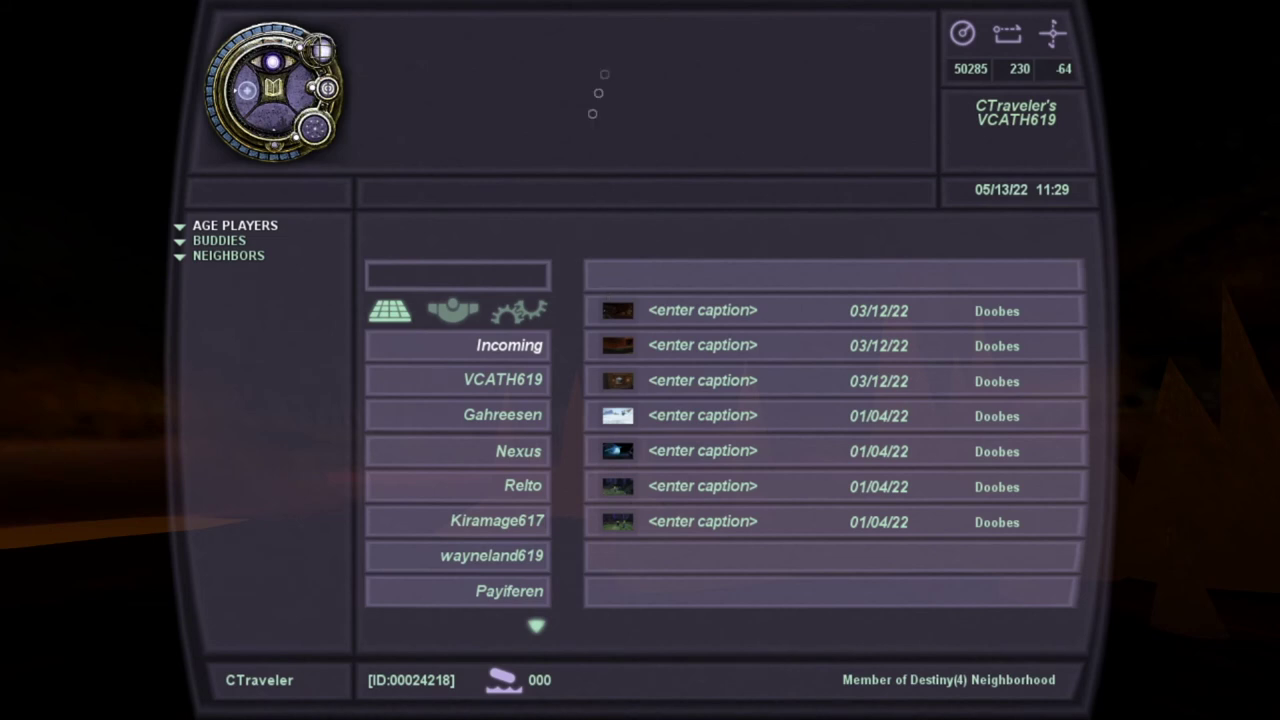
pyautogui.press('F2')
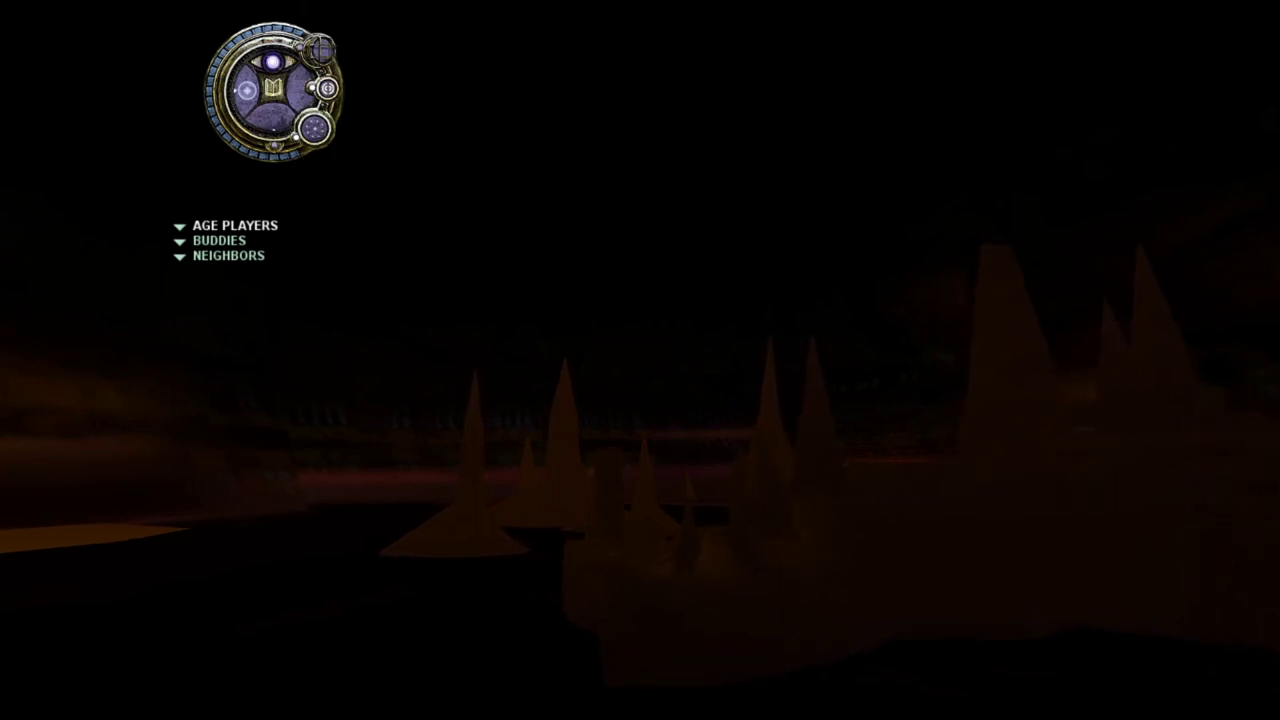
# Advance closer to the rock spires, check the KI coordinates again, and look around the surrounding islands.
pyautogui.press('Up')
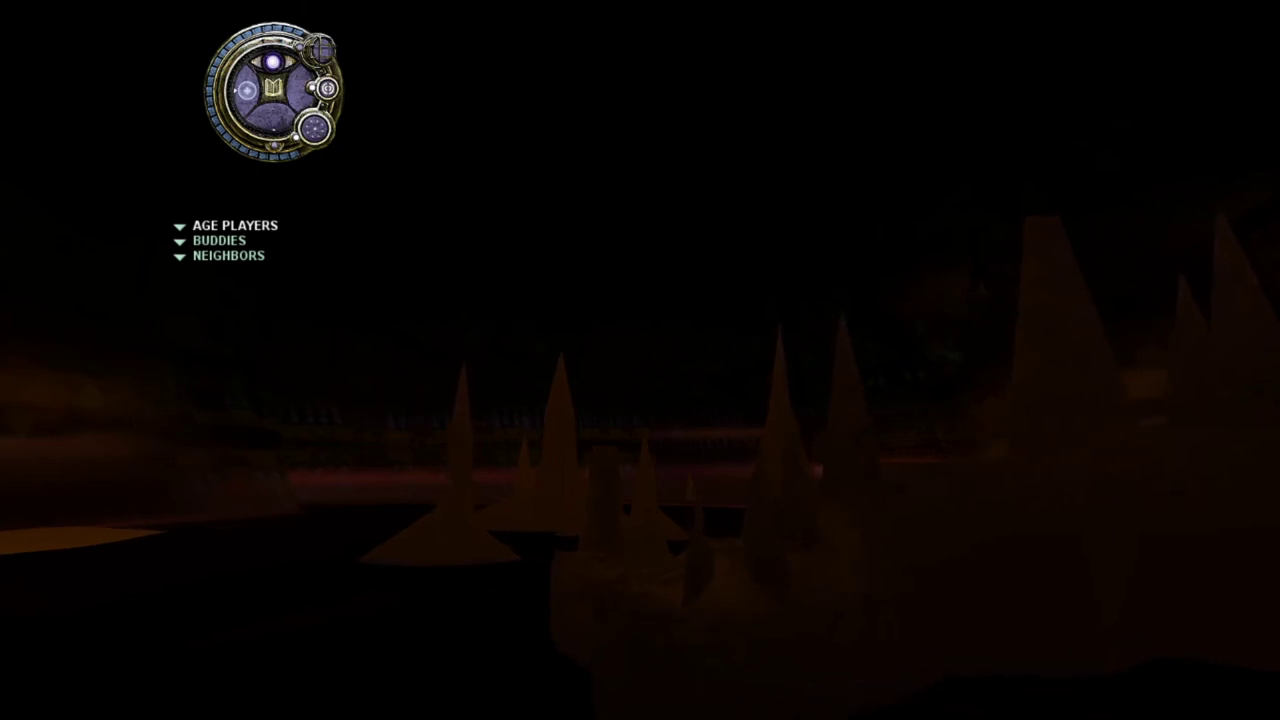
pyautogui.press('Up')
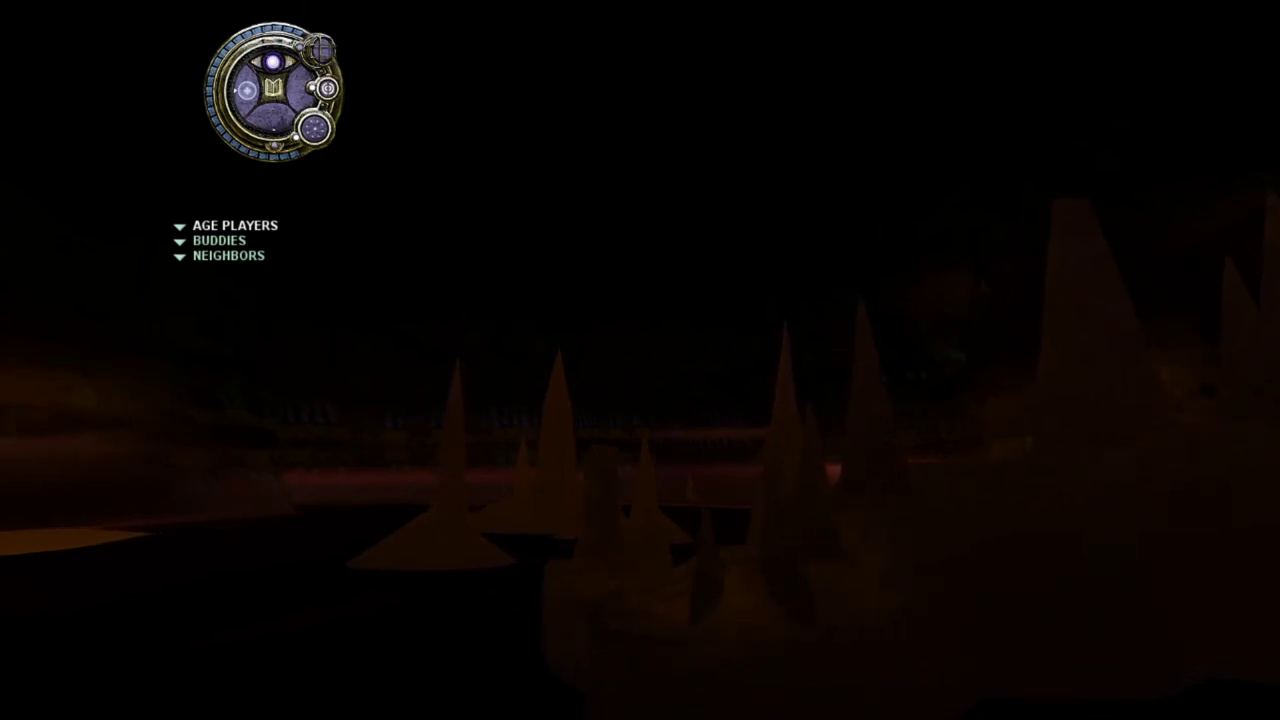
pyautogui.press('F3')
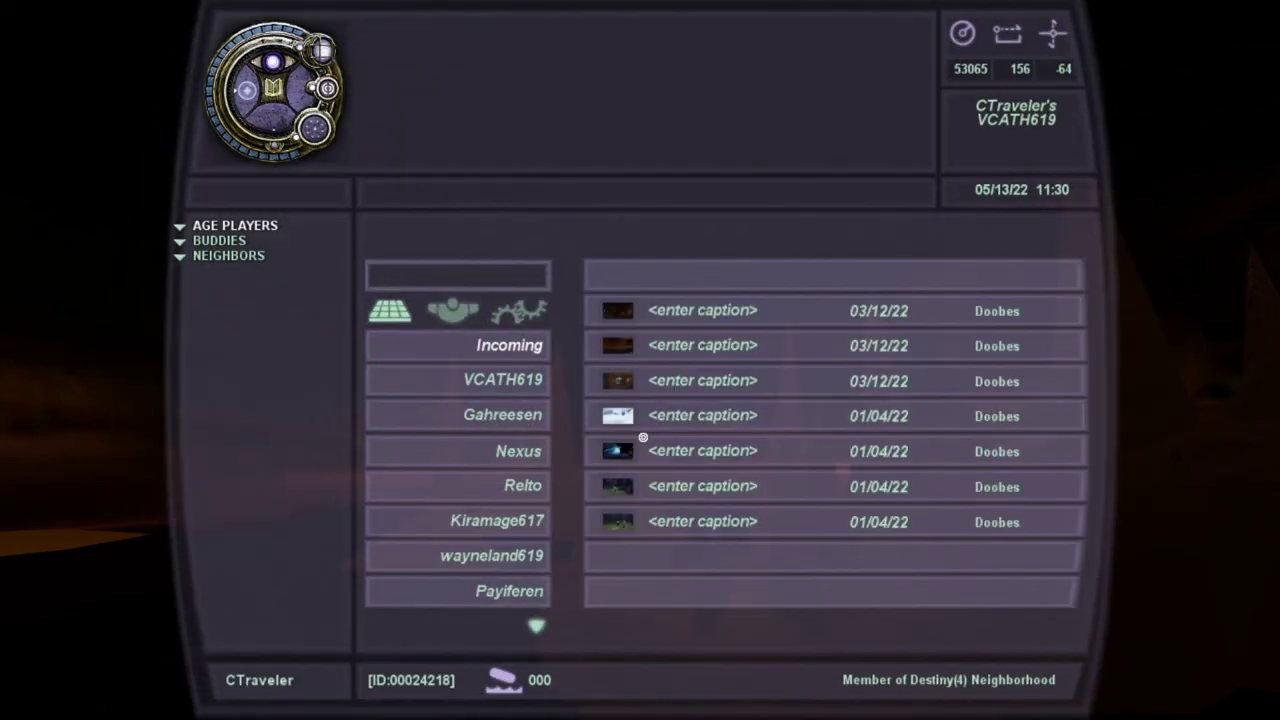
pyautogui.press('F3')
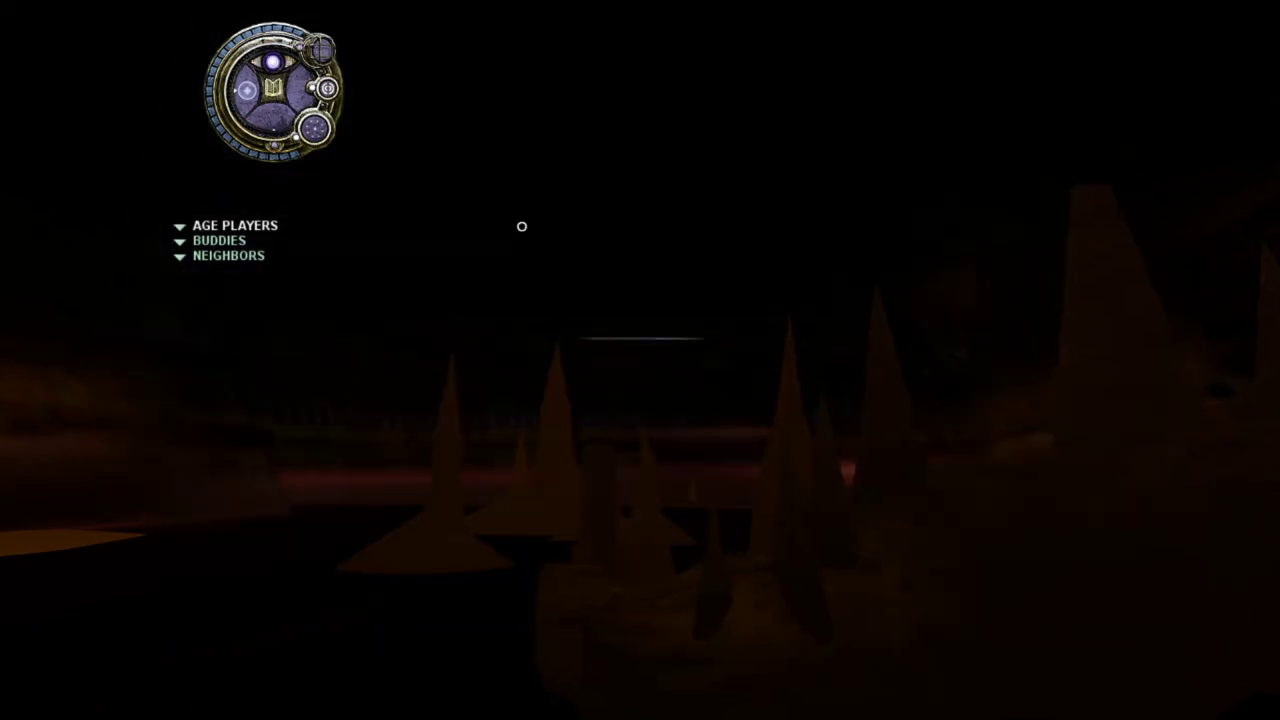
pyautogui.moveTo(522, 226); pyautogui.dragTo(760, 330, button='right')
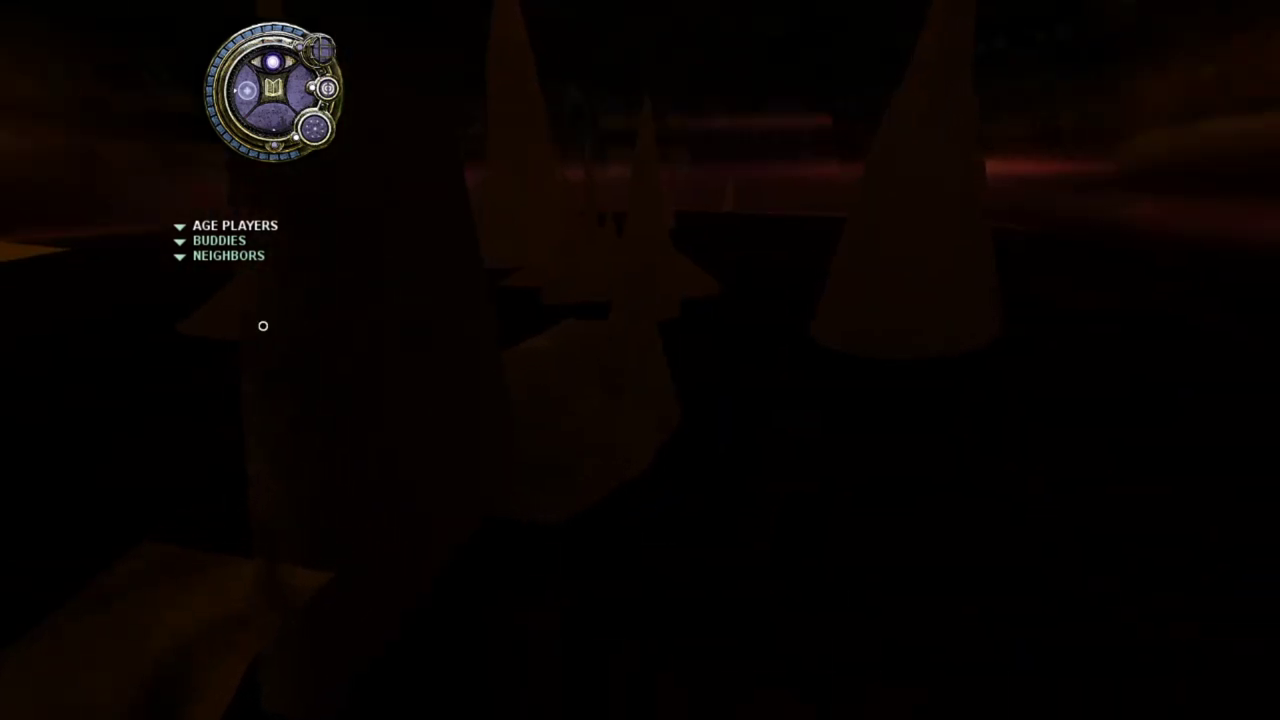
# Check the KI coordinates by the rock spires and move forward until facing the dark rock wall.
pyautogui.press('F2')
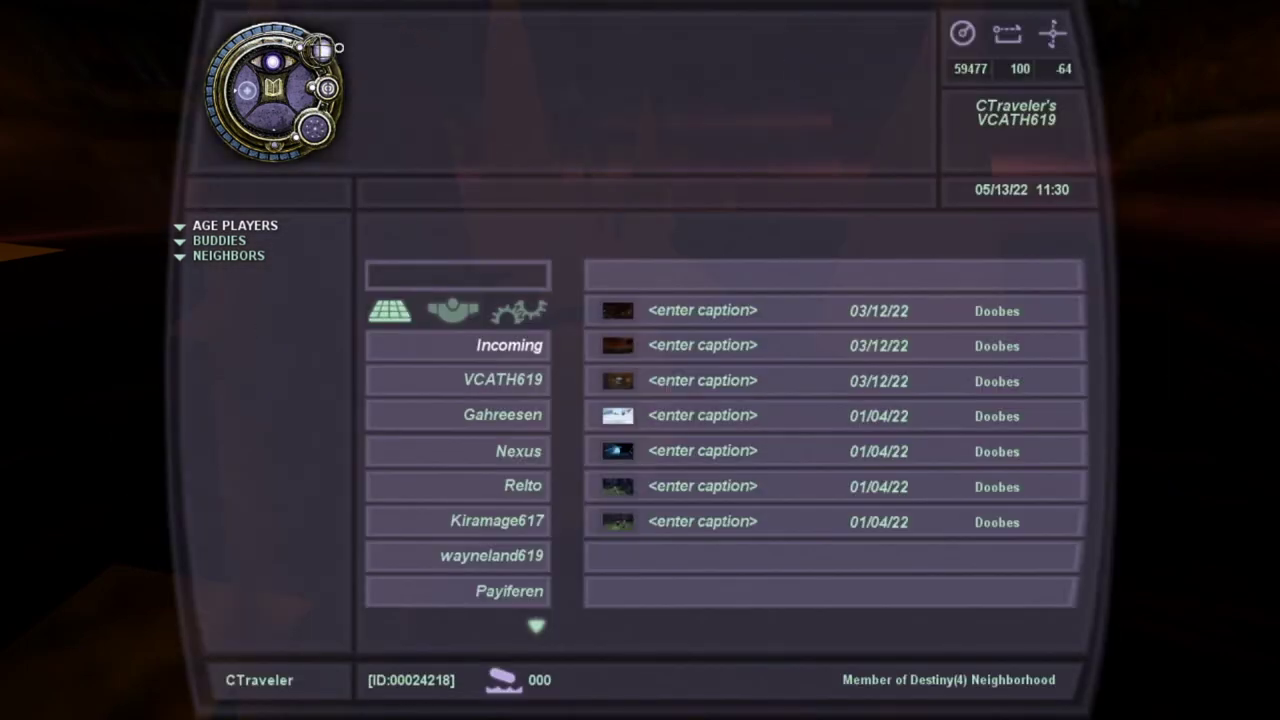
pyautogui.press('F2')
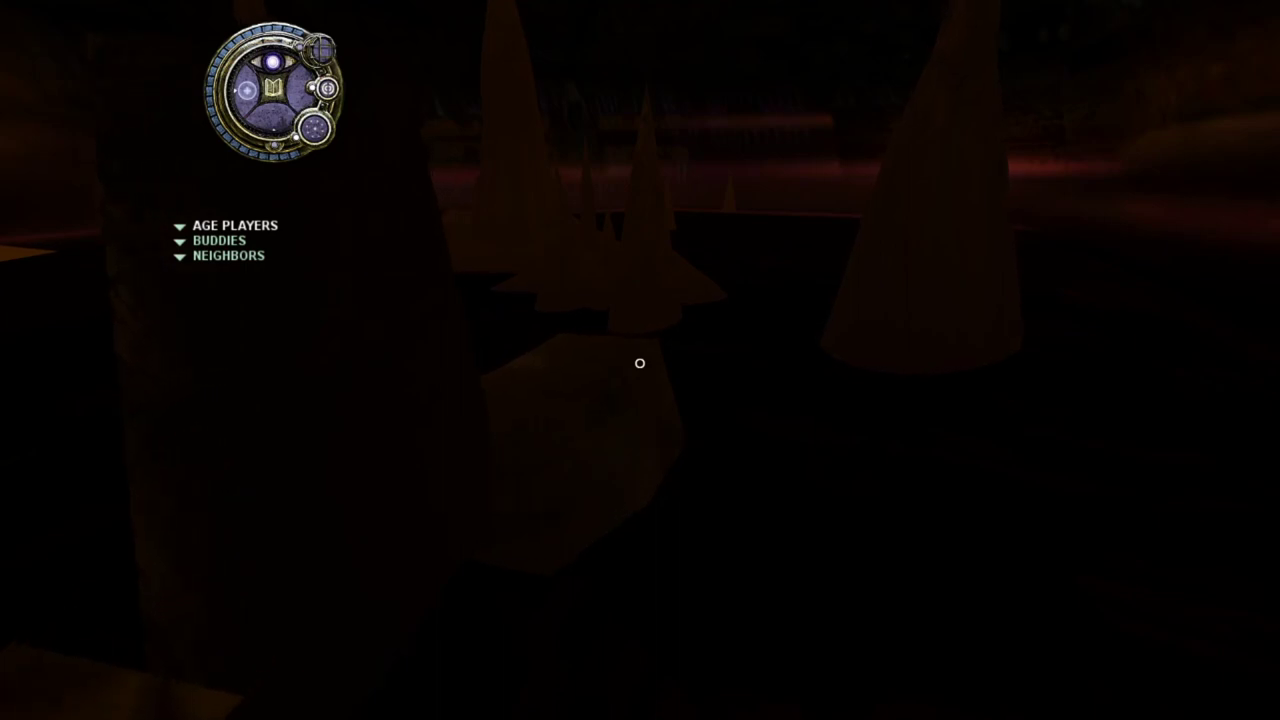
pyautogui.press('Up')
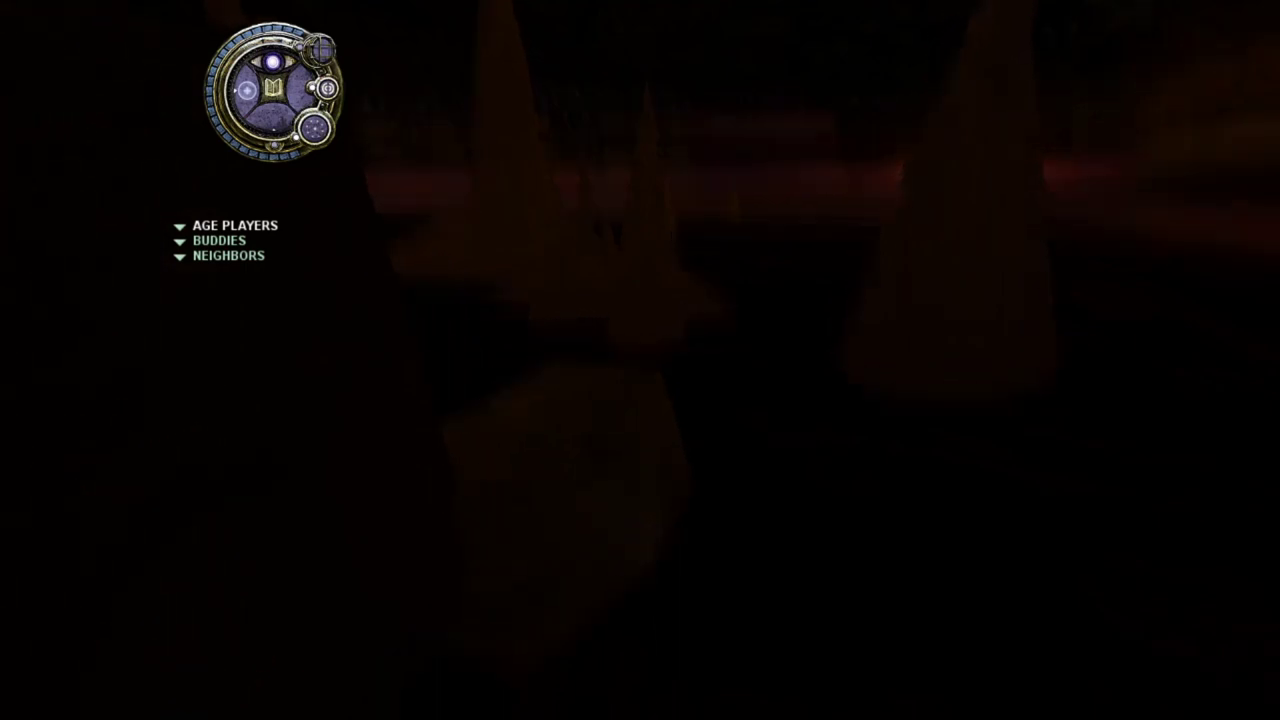
pyautogui.press('Up')
pyautogui.press('Up')
pyautogui.press('Left')
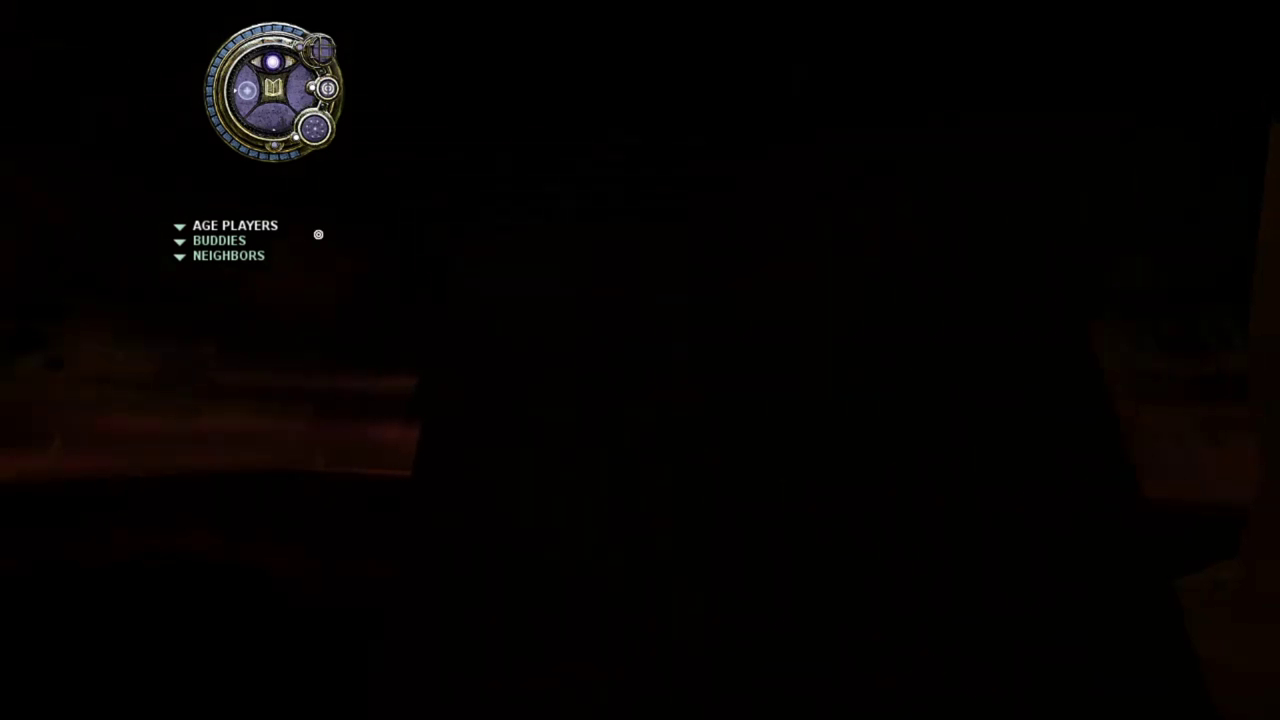
# Adjust the avatar's position before the dark spire in third-person view, return to first person, and check the KI coordinates.
pyautogui.press('F1')
pyautogui.press('Right')
pyautogui.press('Left')
pyautogui.press('.')
pyautogui.press(',')
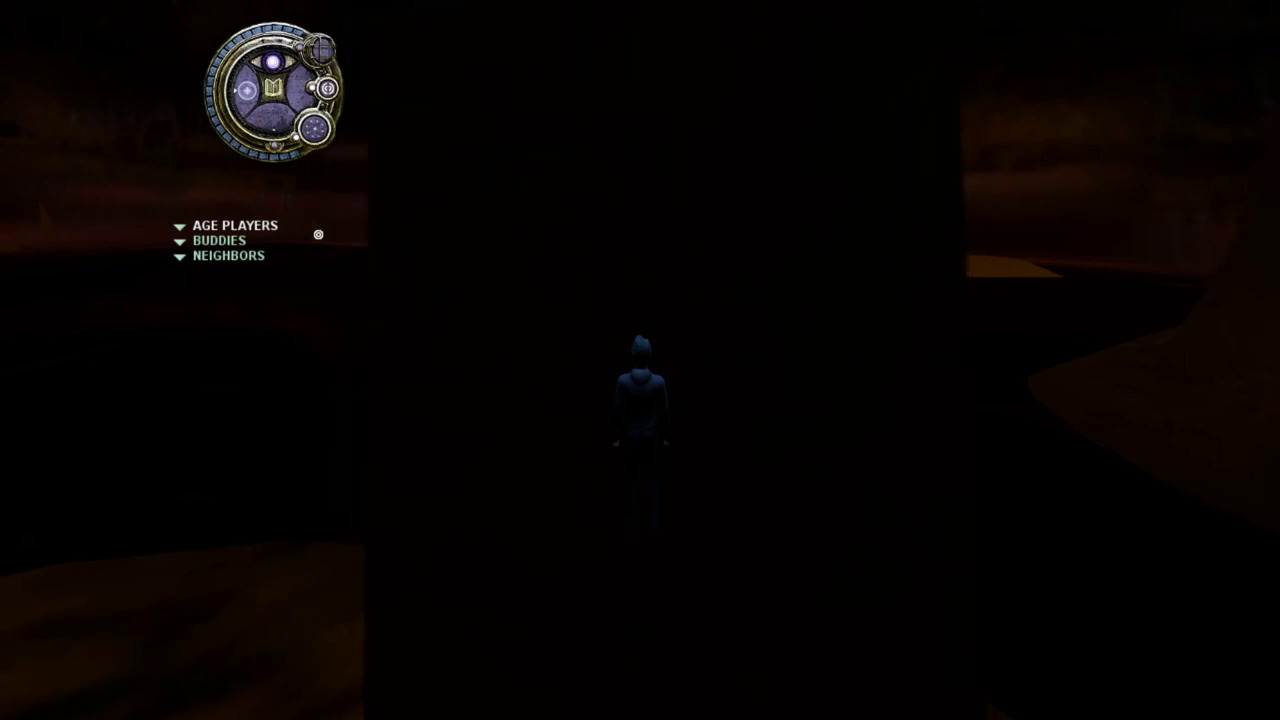
pyautogui.press('F1')
pyautogui.press('F3')
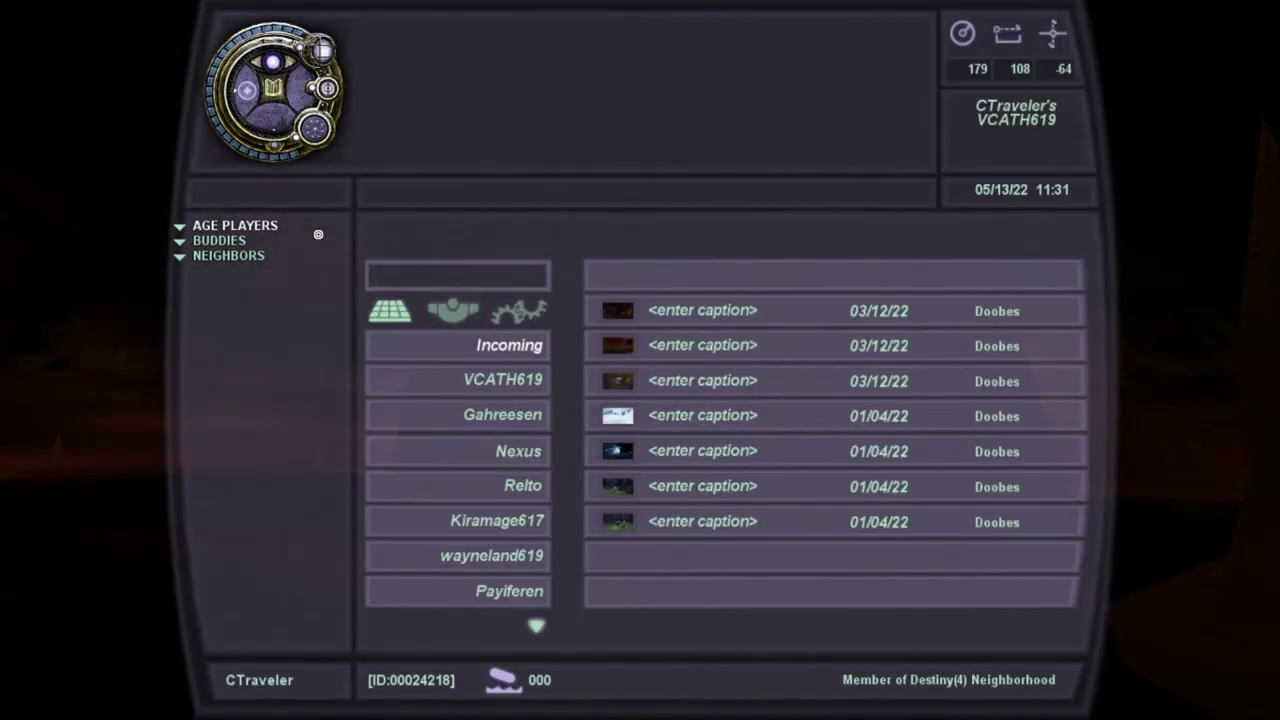
pyautogui.click(340, 49)
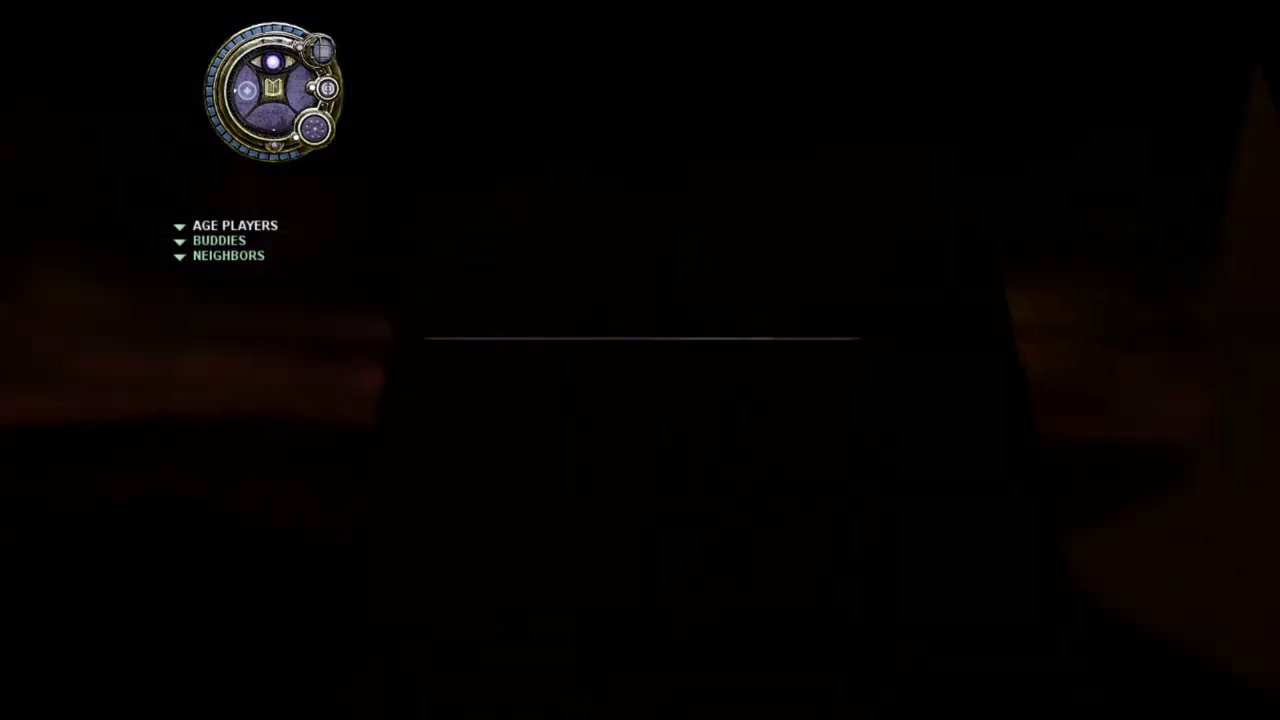
# Shift the avatar left in small increments and compare the KI coordinates after each adjustment.
pyautogui.press('Left')
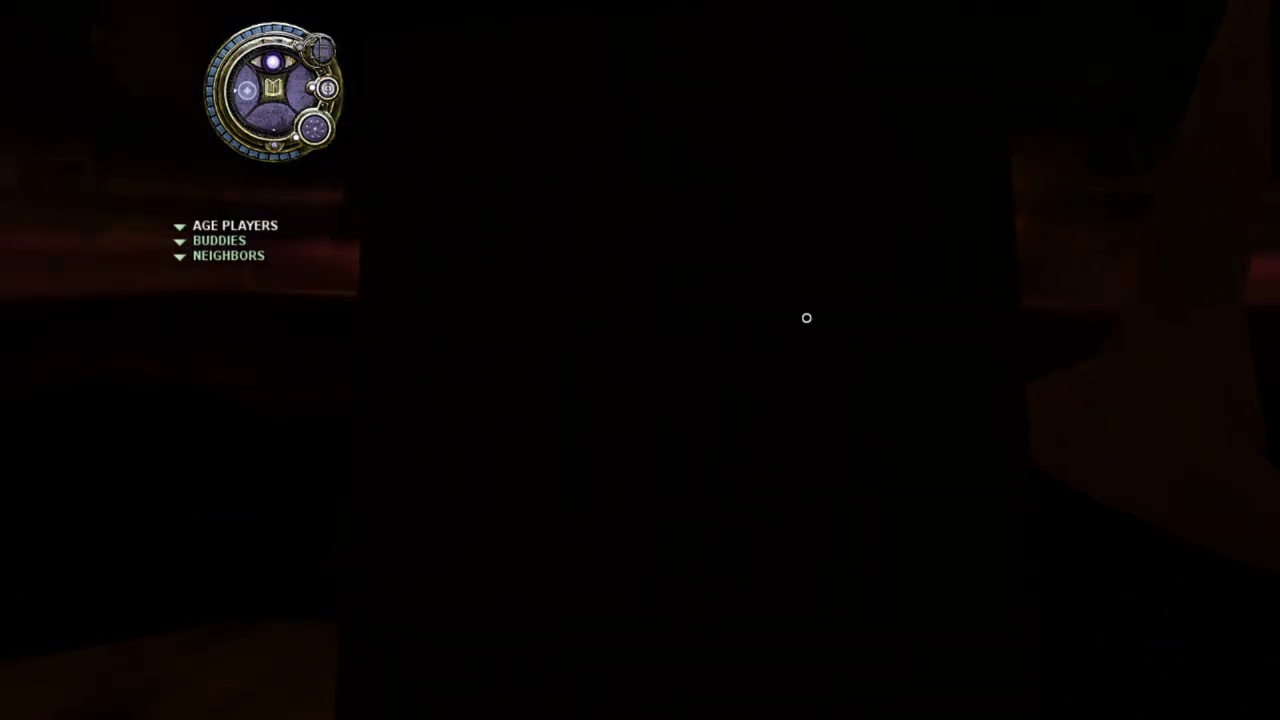
pyautogui.press('F3')
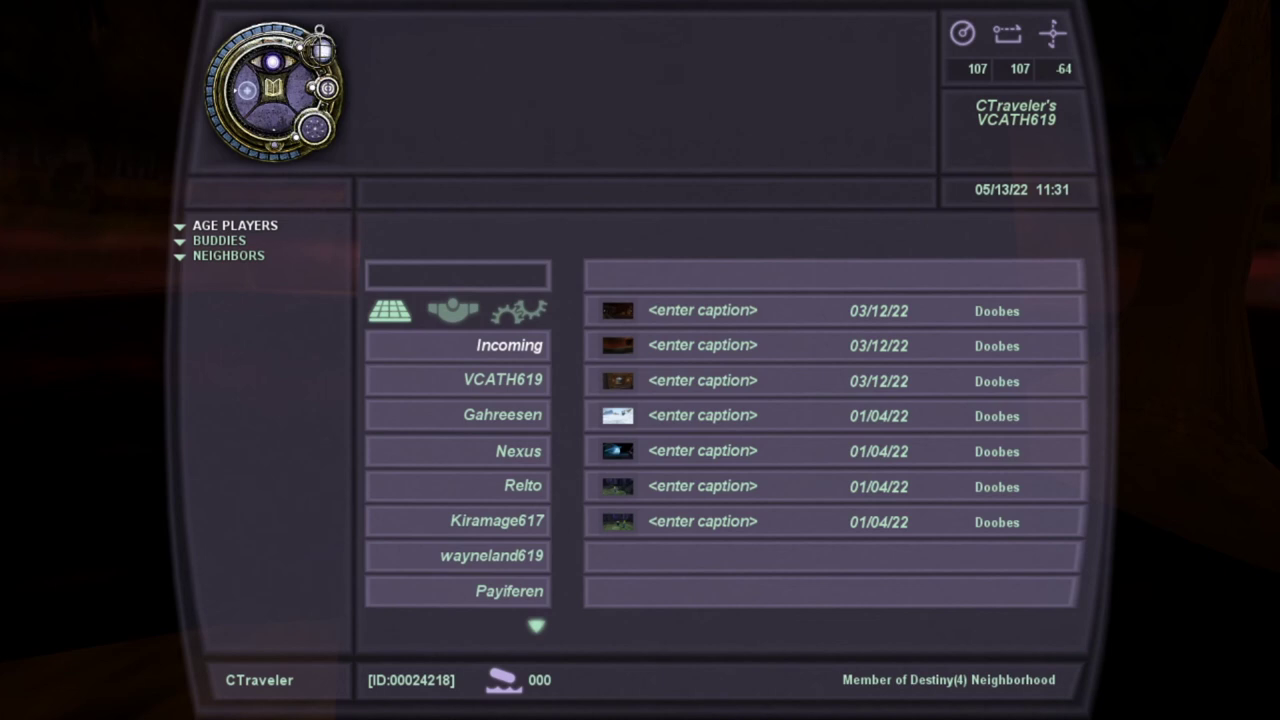
pyautogui.click(318, 47)
pyautogui.press('Left')
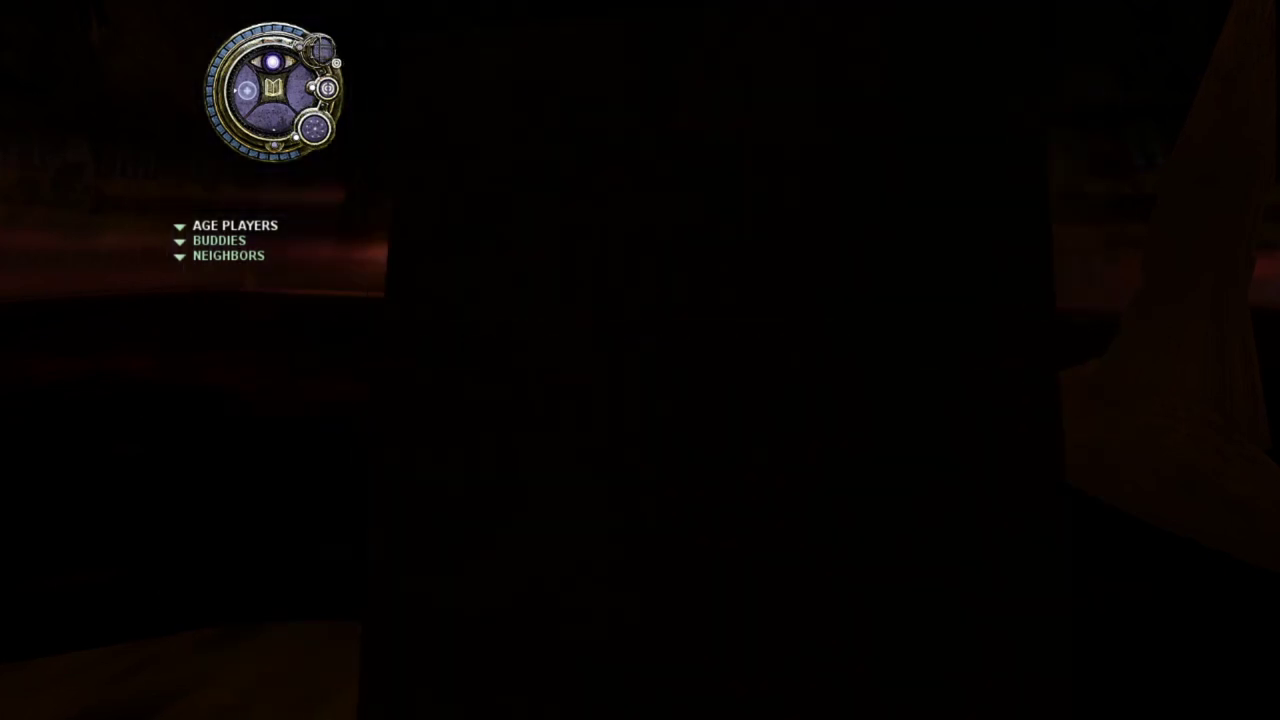
pyautogui.press('Left')
pyautogui.press('F3')
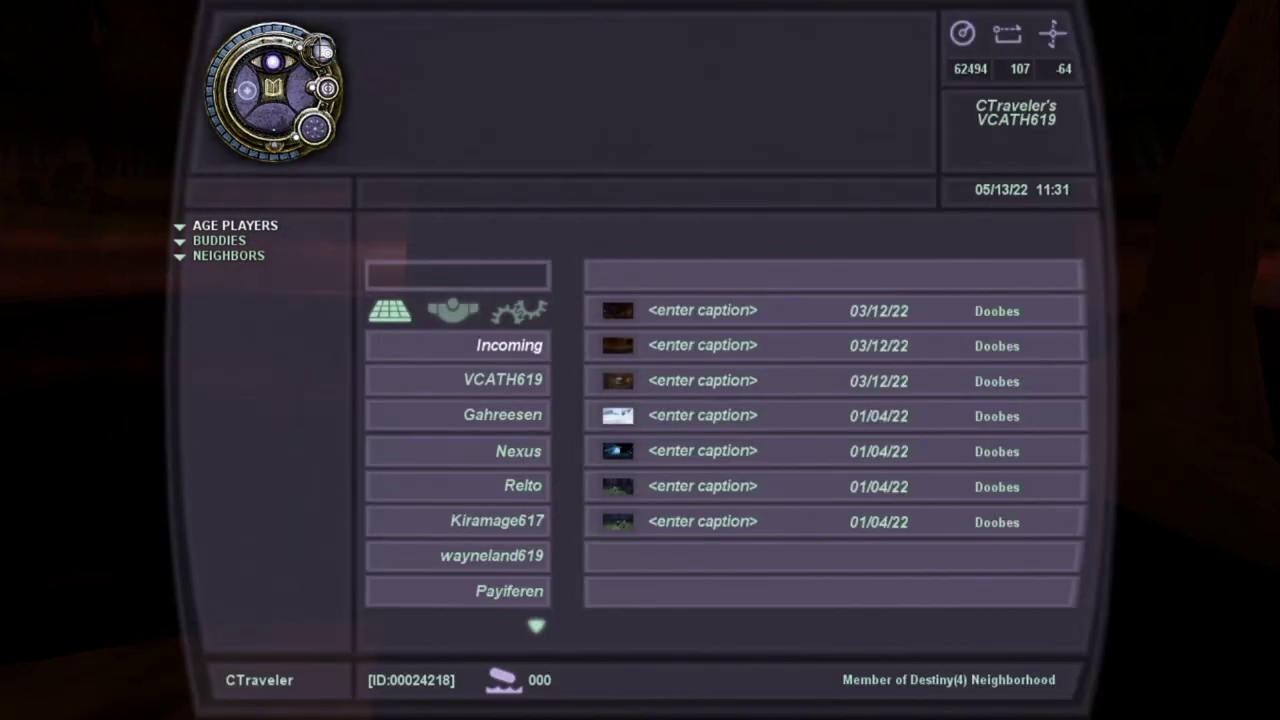
pyautogui.press('F3')
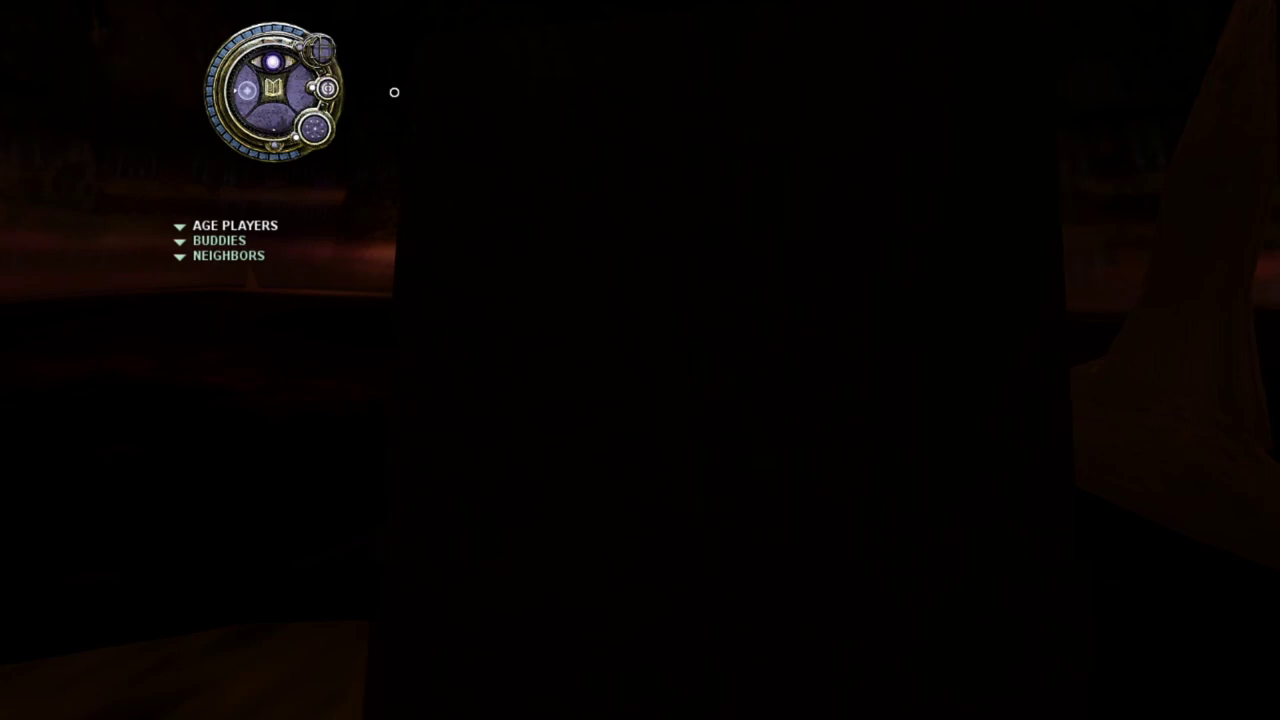
pyautogui.press('F3')
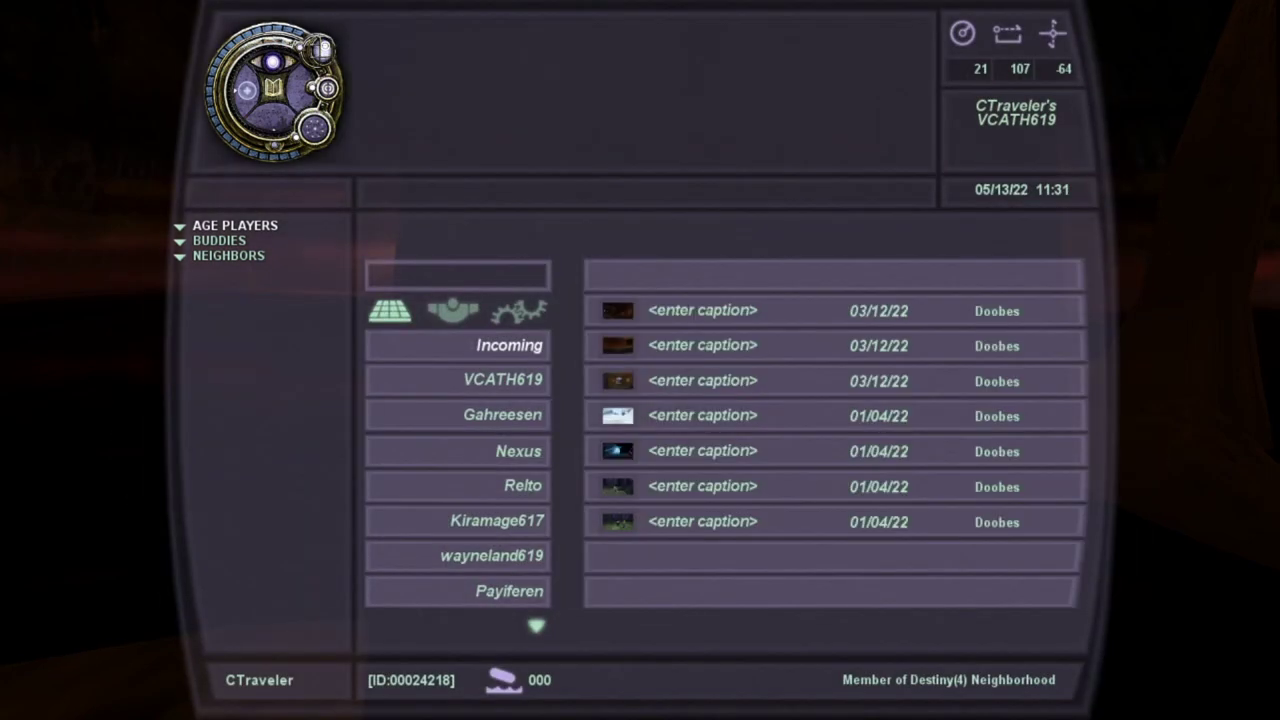
pyautogui.press('F3')
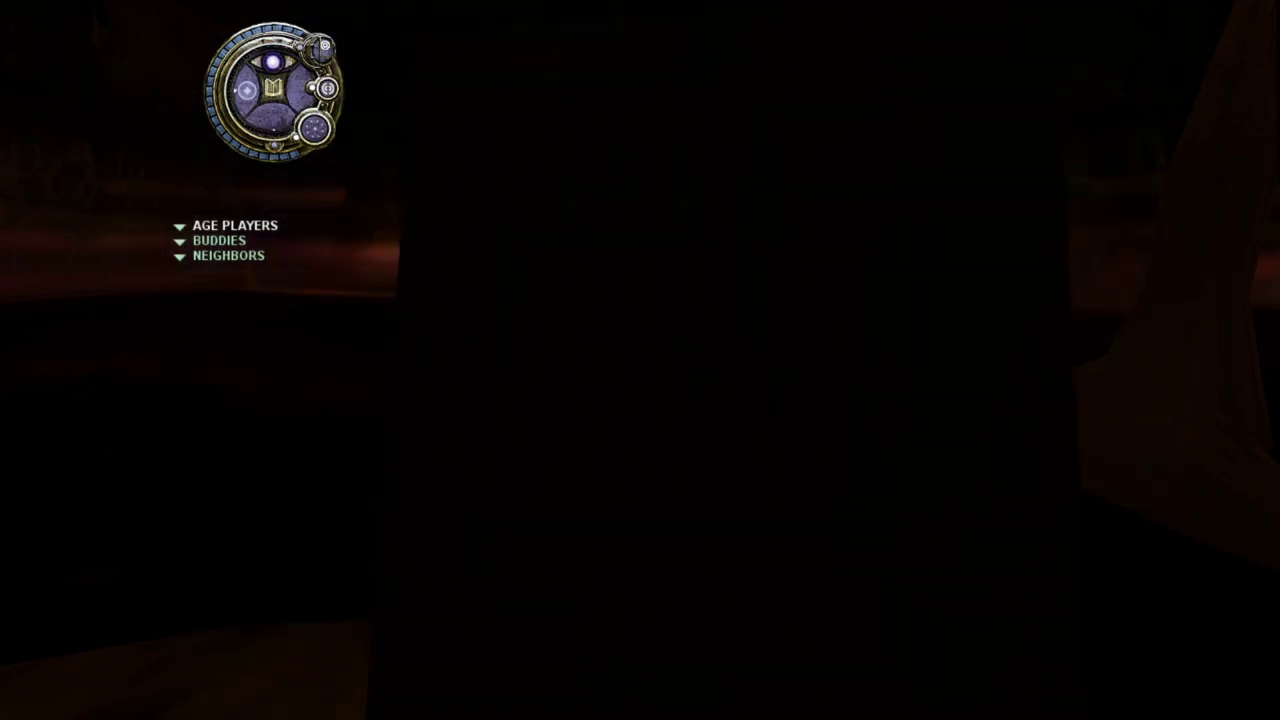
# Recheck the KI coordinates several times in front of the dark rock spire.
pyautogui.press('F3')
pyautogui.press('F3')
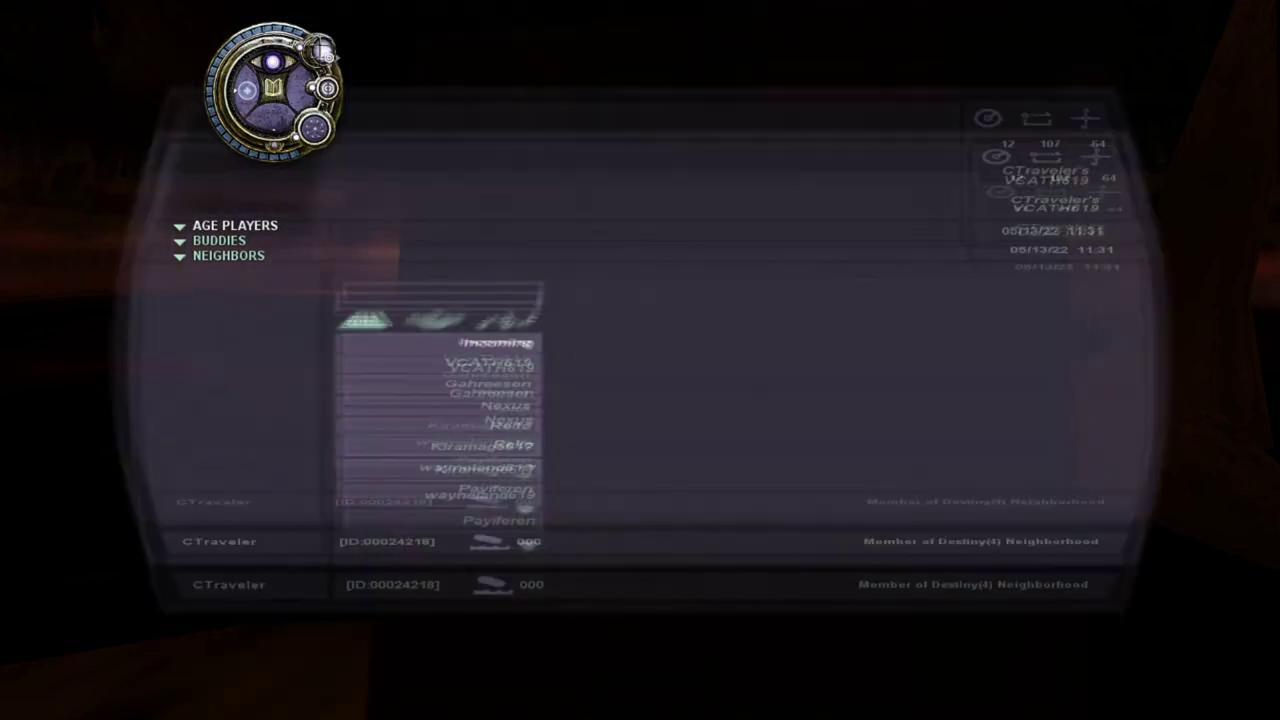
pyautogui.press('F3')
pyautogui.press('F3')
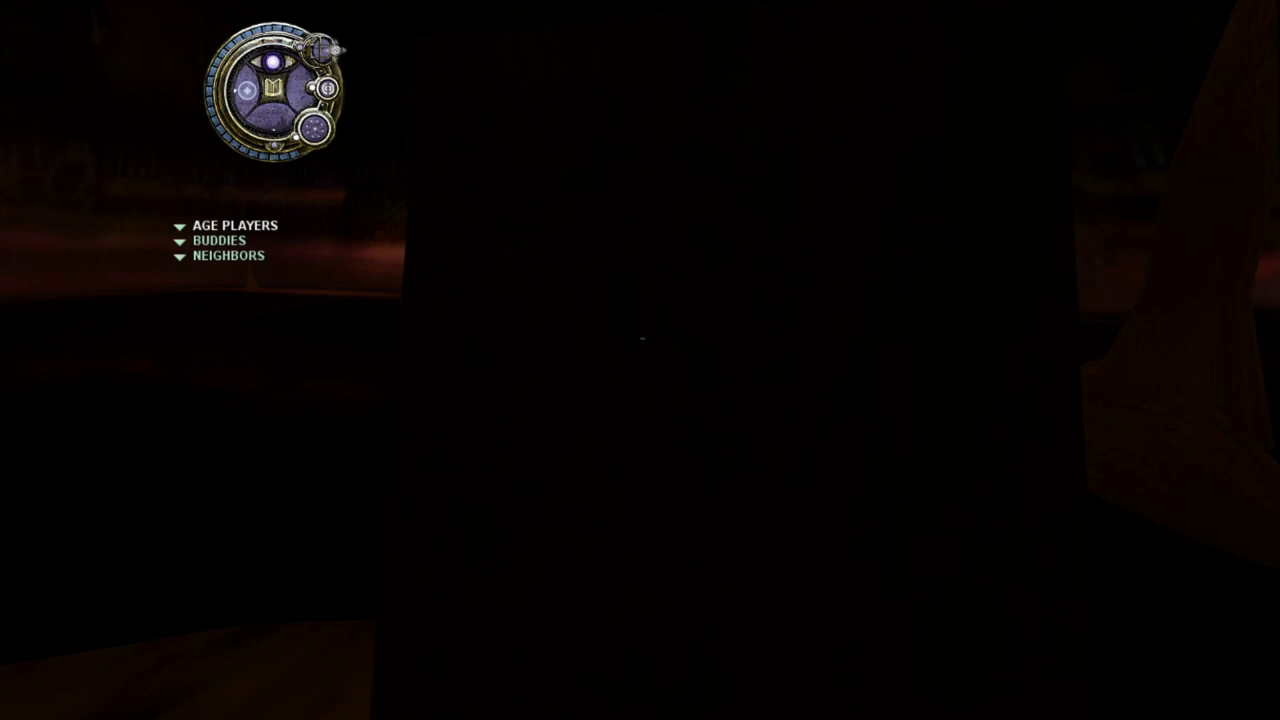
pyautogui.press('F3')
pyautogui.press('F3')
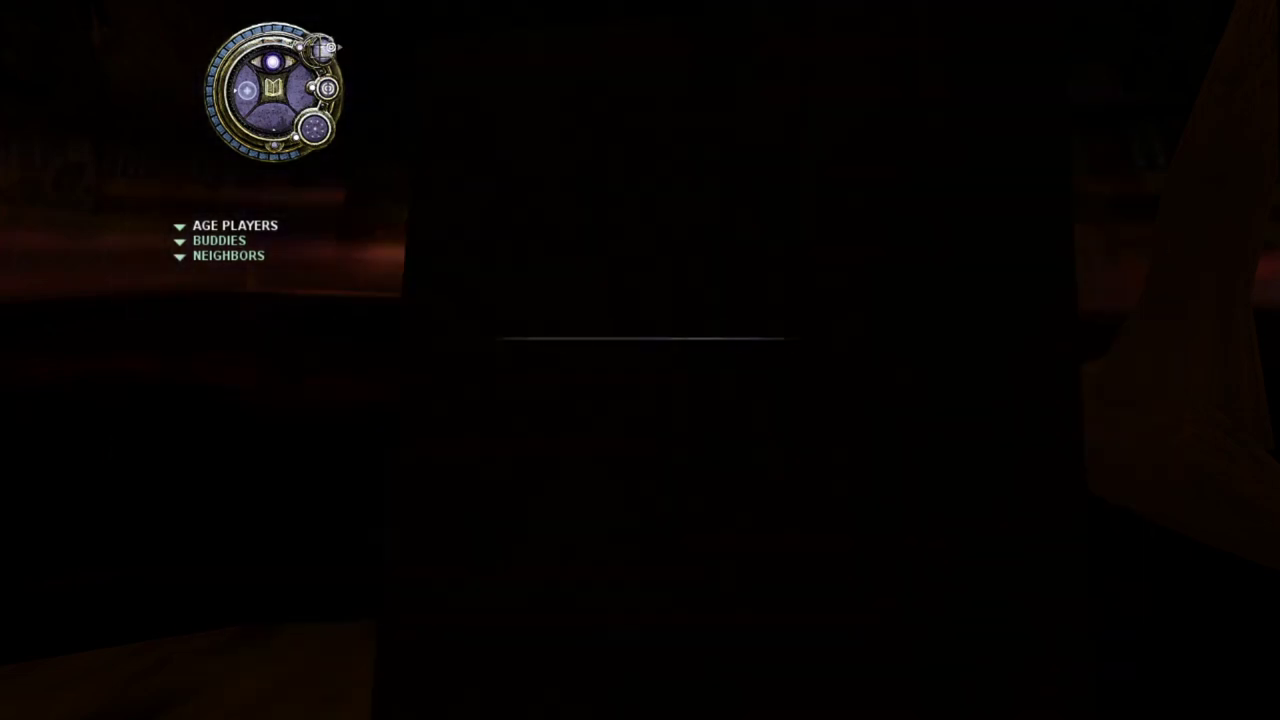
pyautogui.press('F3')
pyautogui.press('F3')
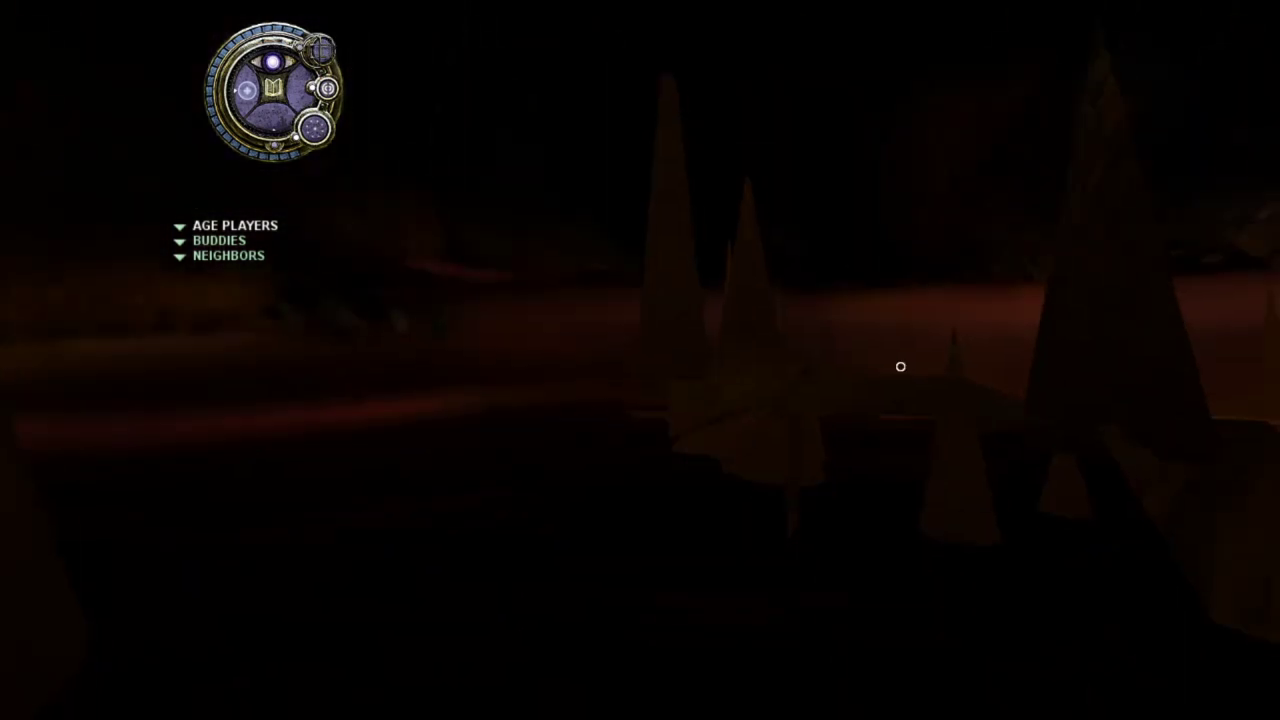
# Look around the cavern islands and travel forward to the rocky ridge with the small spires.
pyautogui.press('Right')
pyautogui.press('Right')
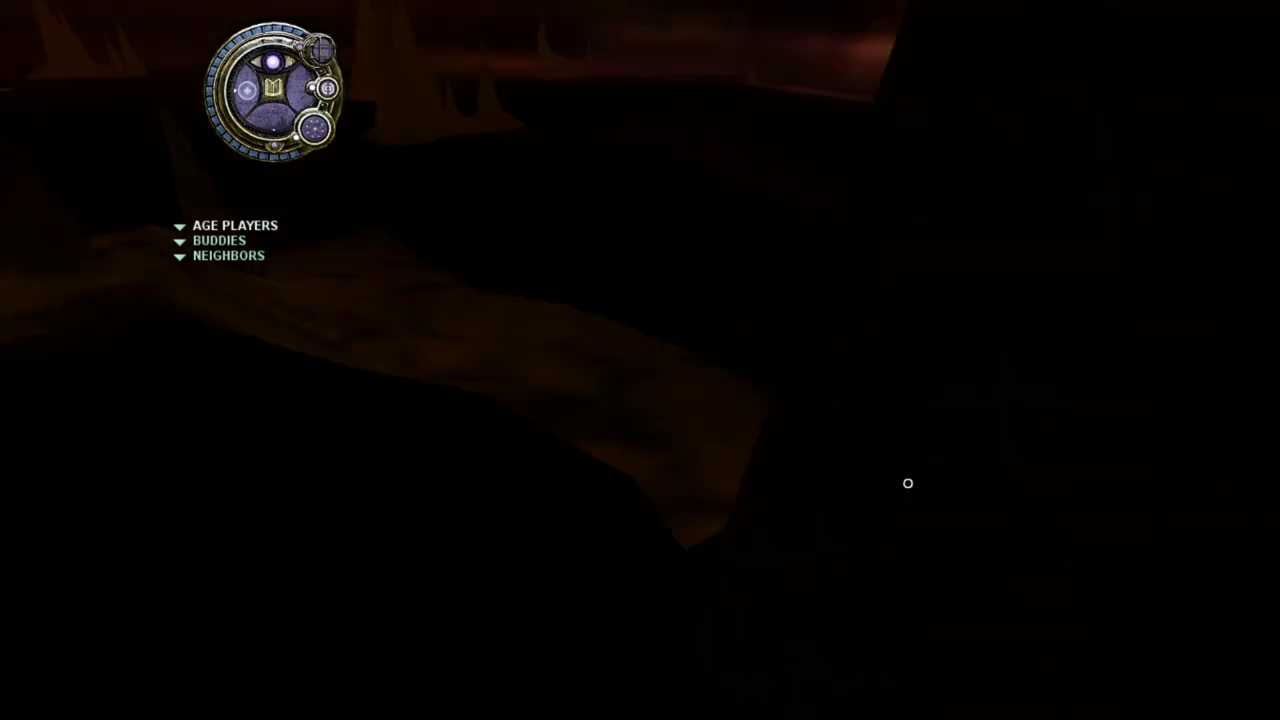
pyautogui.press('Left')
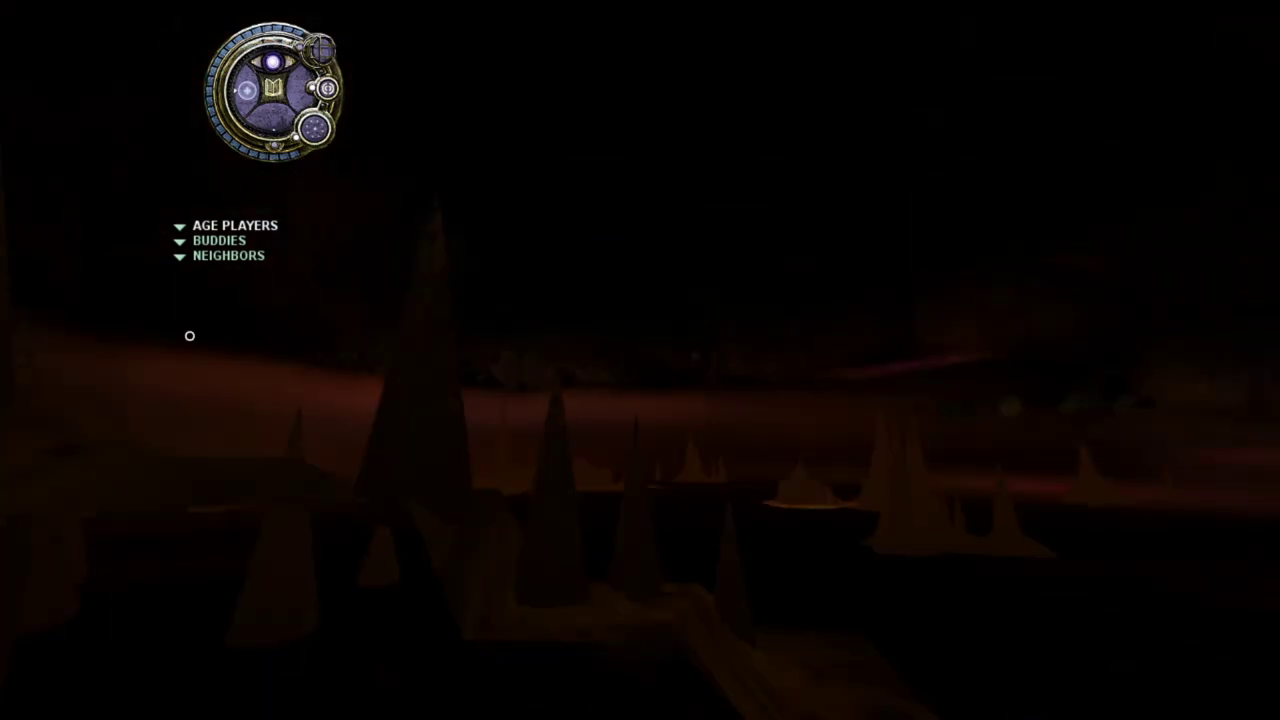
pyautogui.press('Right')
pyautogui.press('Left')
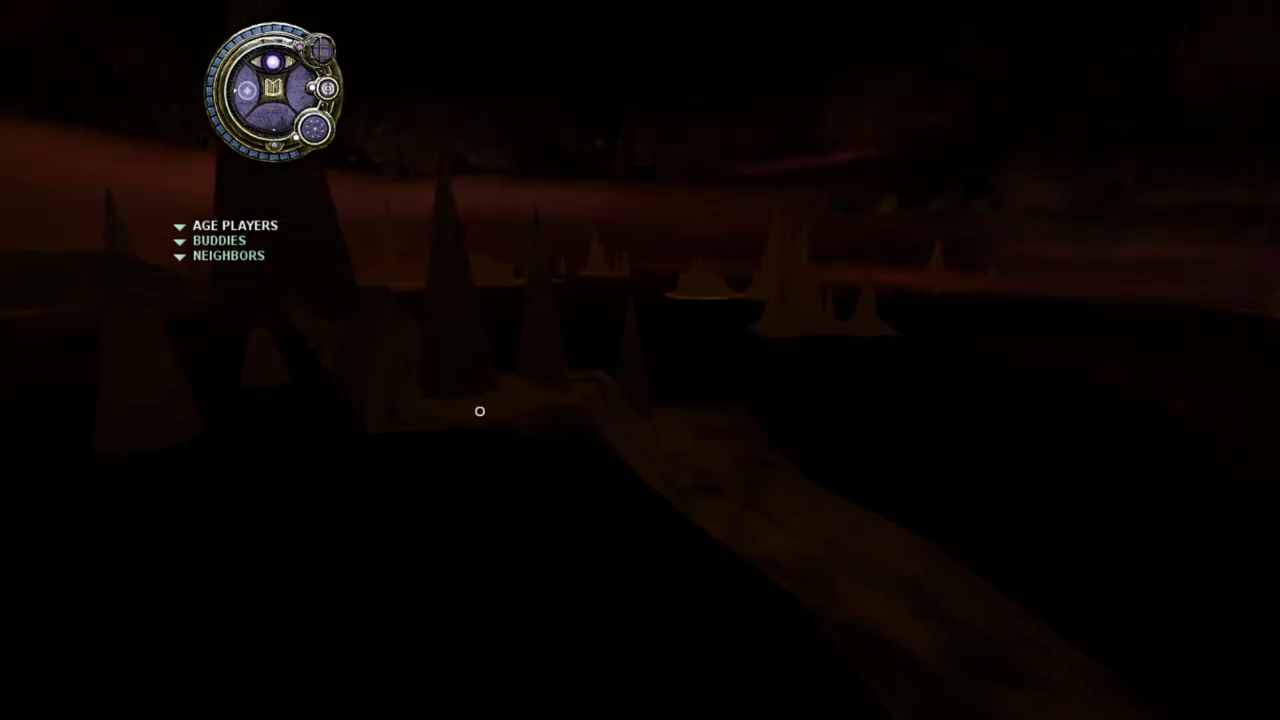
pyautogui.press('Right')
pyautogui.press('Up')
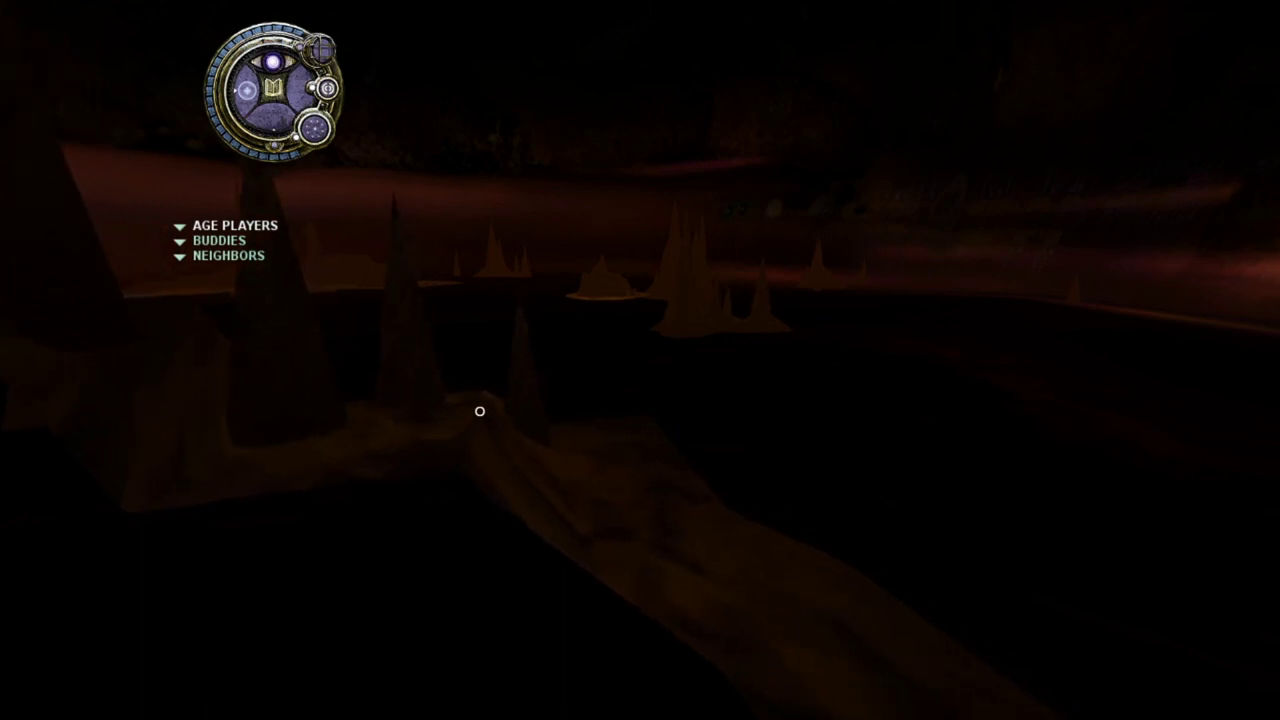
pyautogui.moveTo(479, 411); pyautogui.dragTo(479, 411)
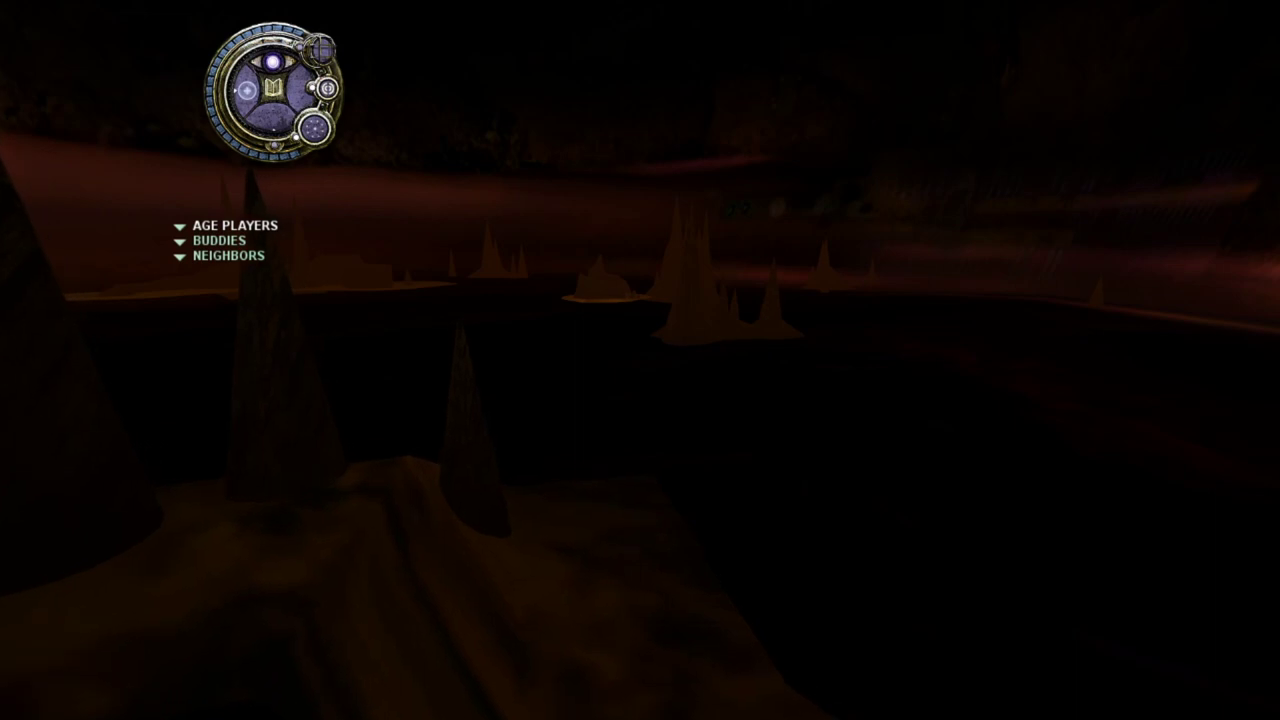
pyautogui.press('Left')
pyautogui.press('Right')
# Respawn the avatar at a spawn point with a console command and close the console.
pyautogui.press('`')
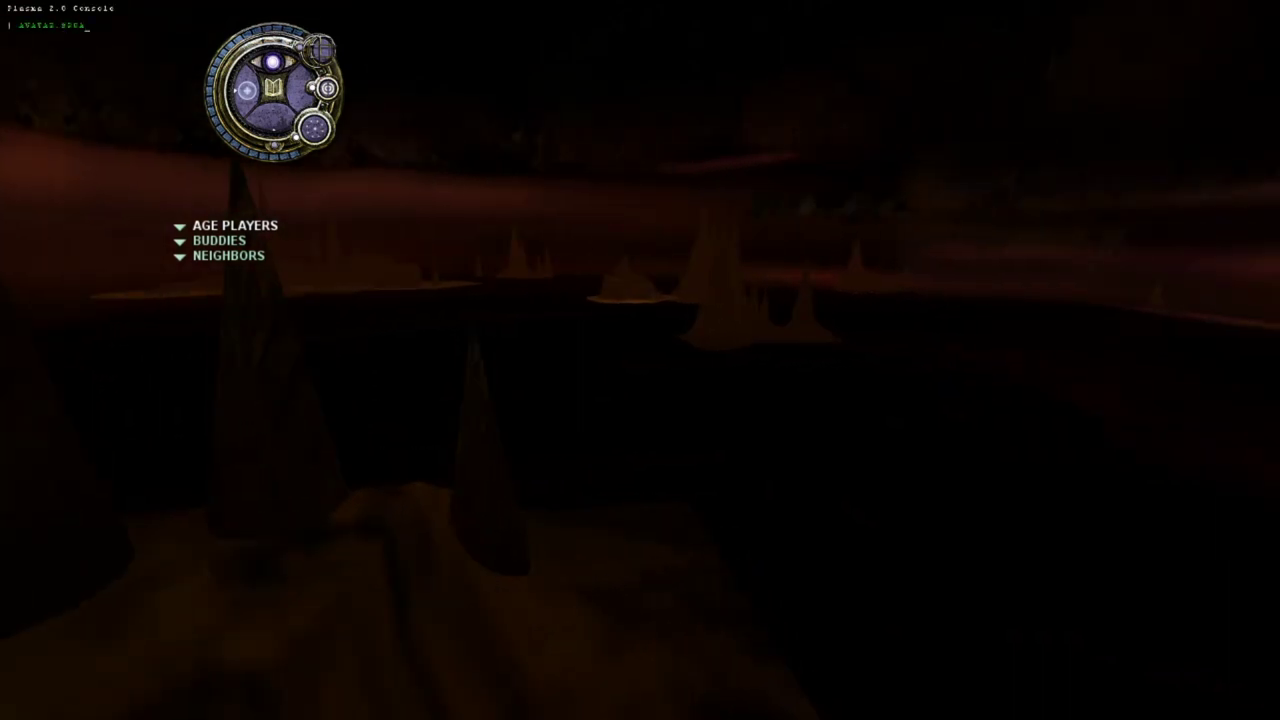
pyautogui.press('Return')
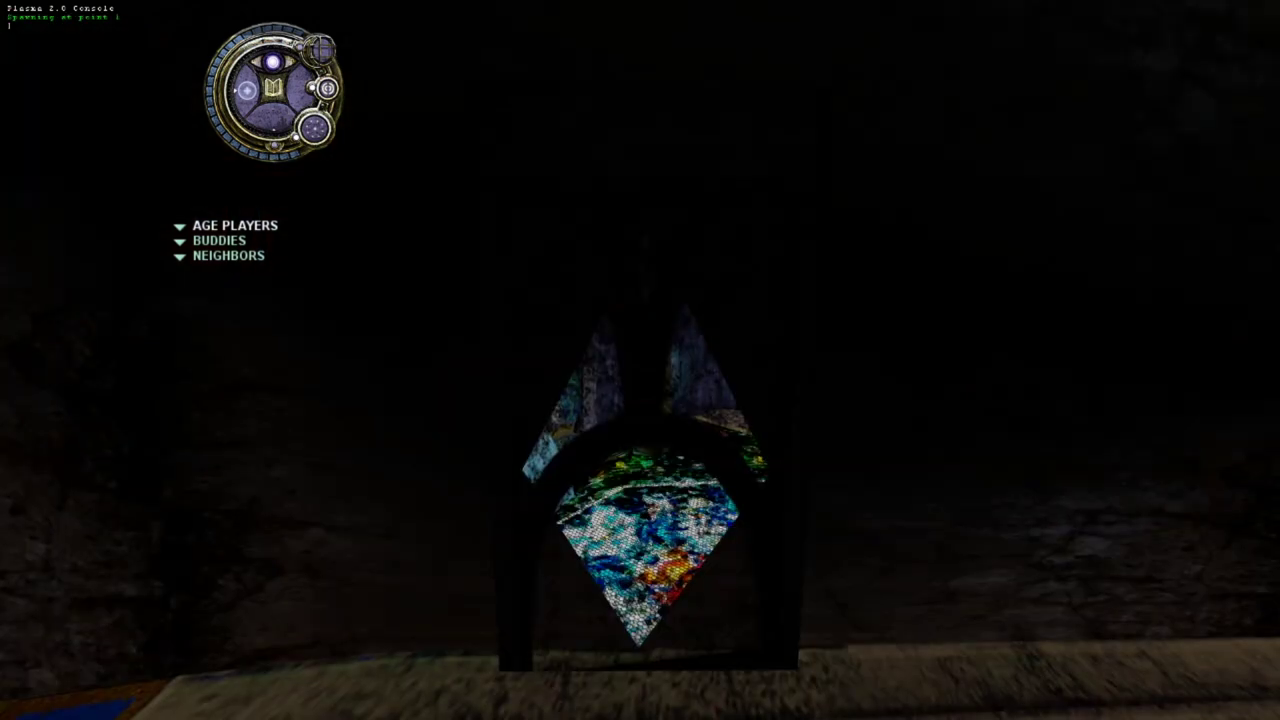
pyautogui.press('`')
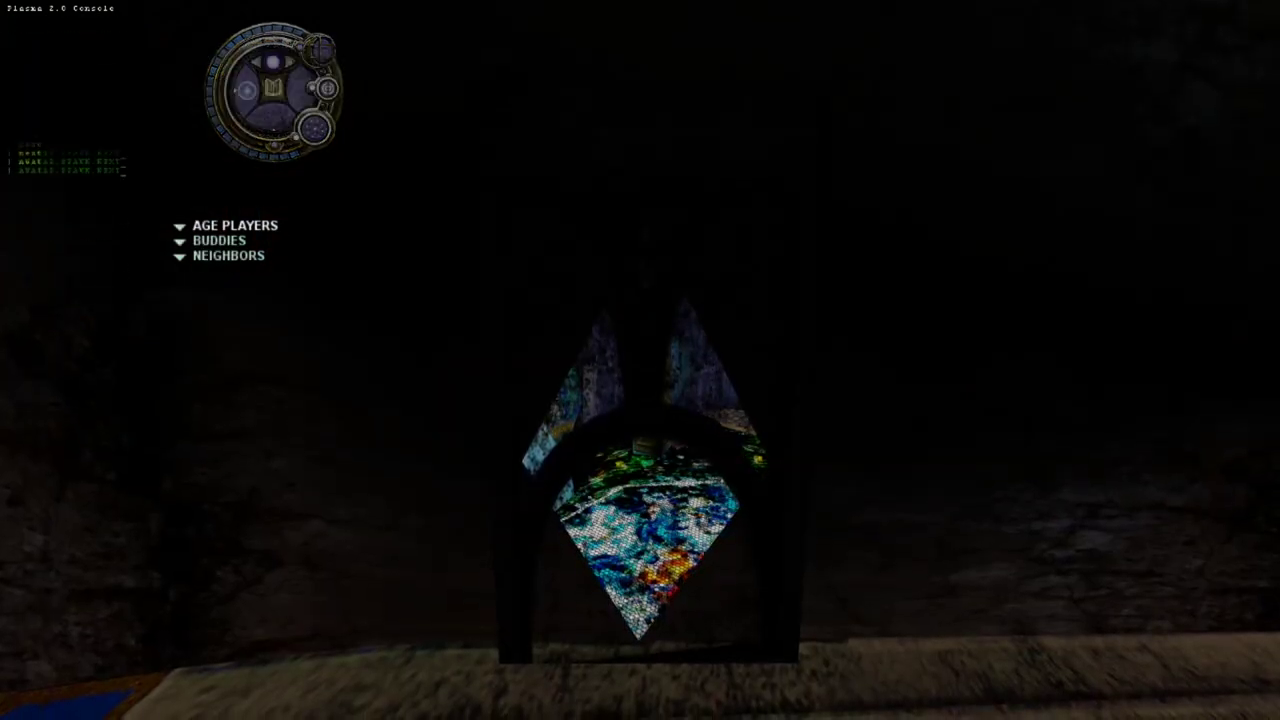
pyautogui.press('`')
# Cross the colorful mosaic floor past the carved pillar to the desk holding the books.
pyautogui.press('Up')
pyautogui.press('Right')
pyautogui.press('Up')
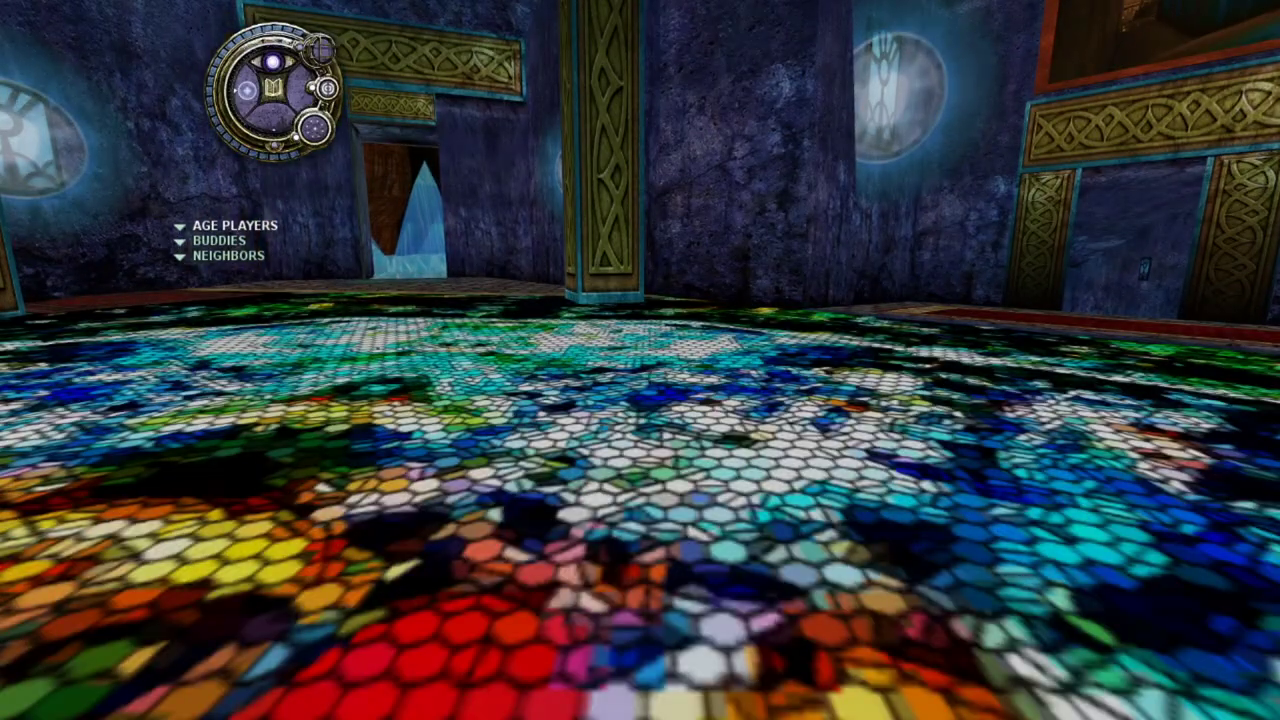
pyautogui.press('Up')
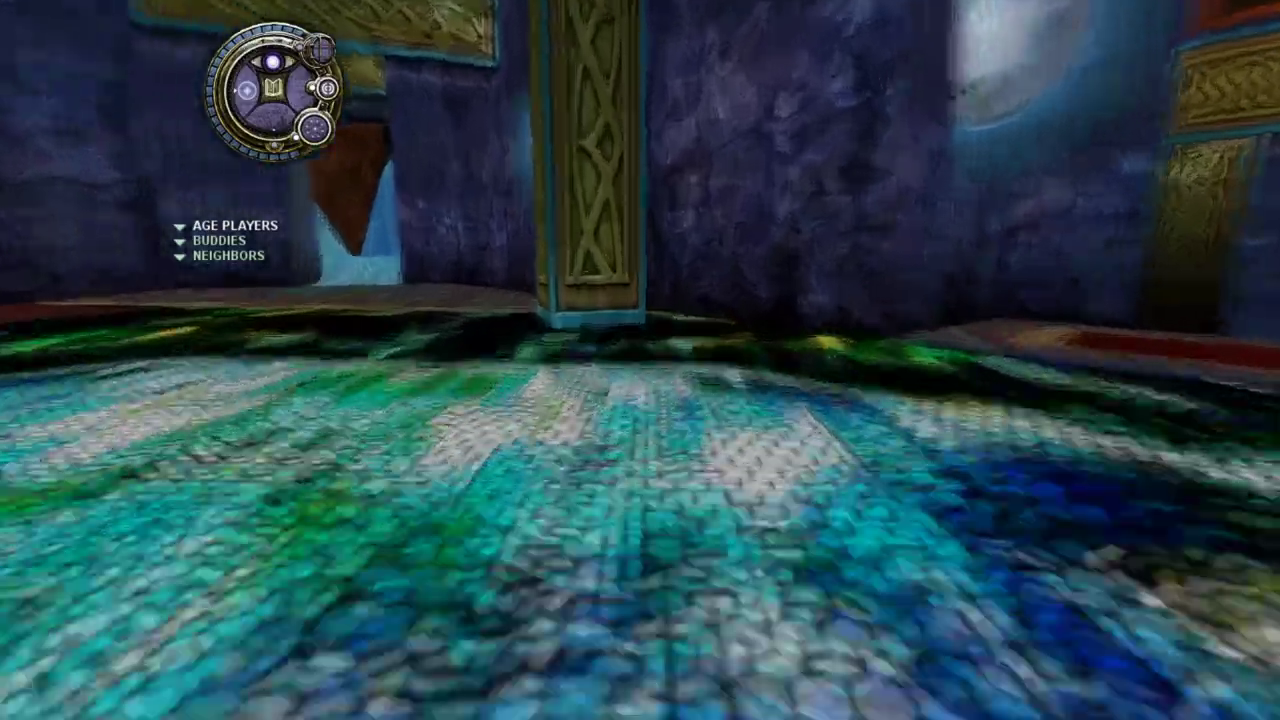
pyautogui.press('Left')
pyautogui.press('Up')
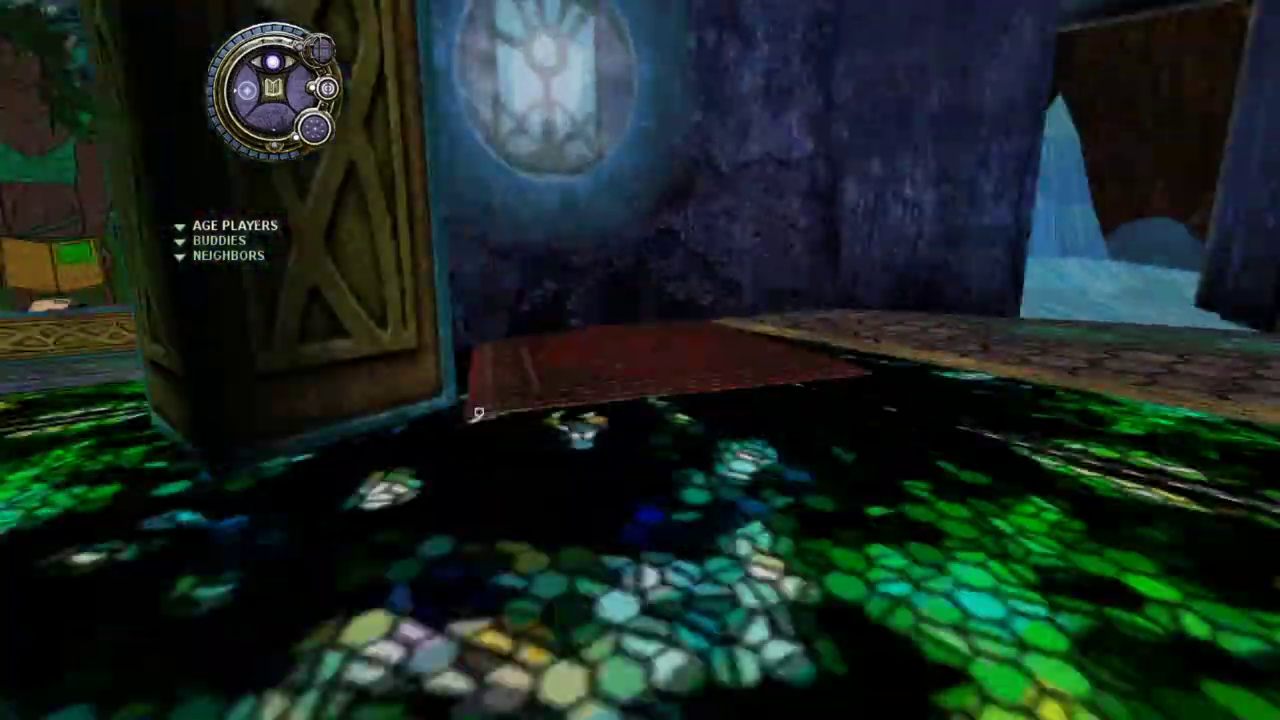
pyautogui.press('Up')
pyautogui.press('Right')
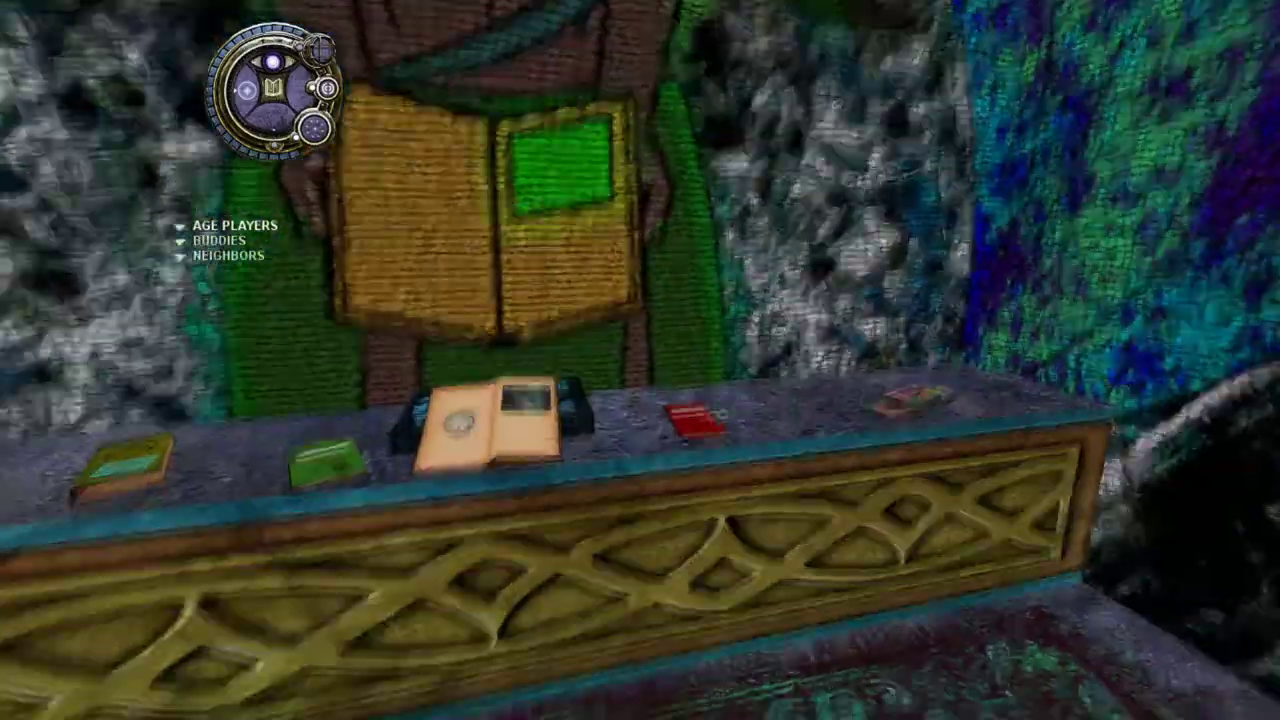
# Select the open book on the desk, back away, and go to the red rock passage with the blue cone.
pyautogui.click(490, 430)
pyautogui.press('Down')
pyautogui.moveTo(622, 501); pyautogui.dragTo(963, 455)
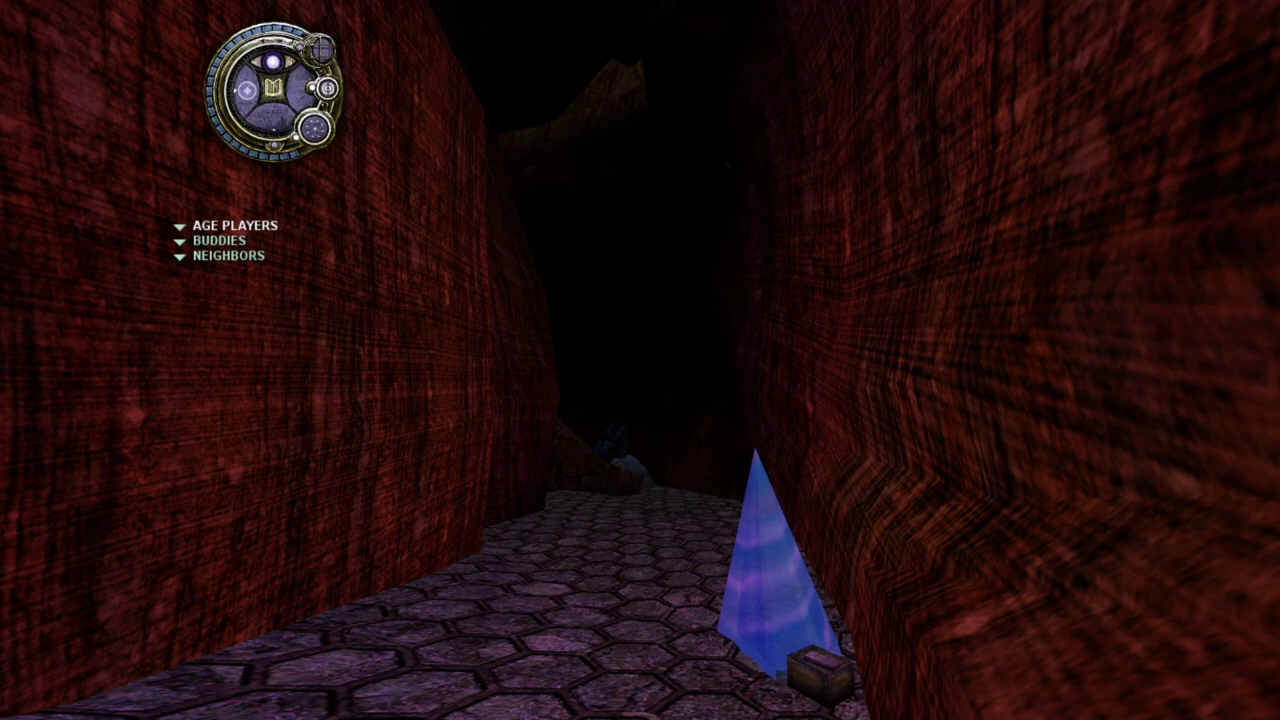
# Switch to third-person view and make the avatar bow twice in the red rock passage.
pyautogui.press('F1')
pyautogui.write('W')
pyautogui.press('Return')
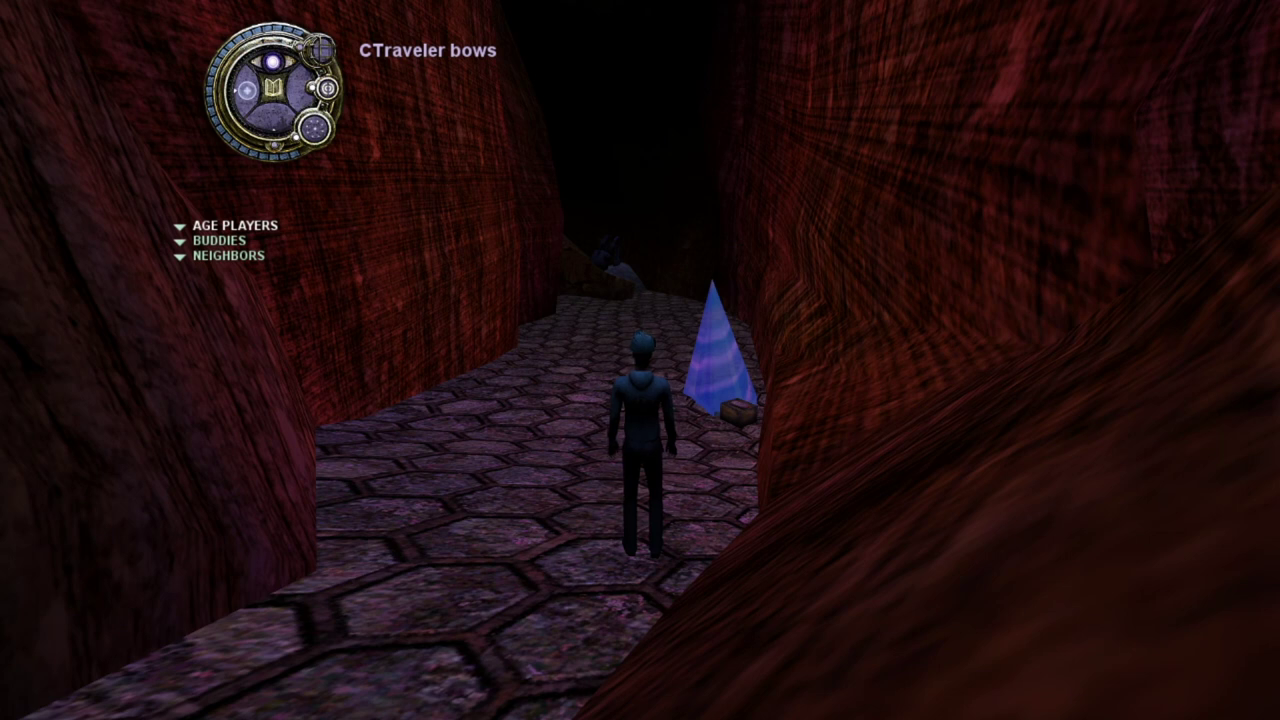
pyautogui.press('Up')
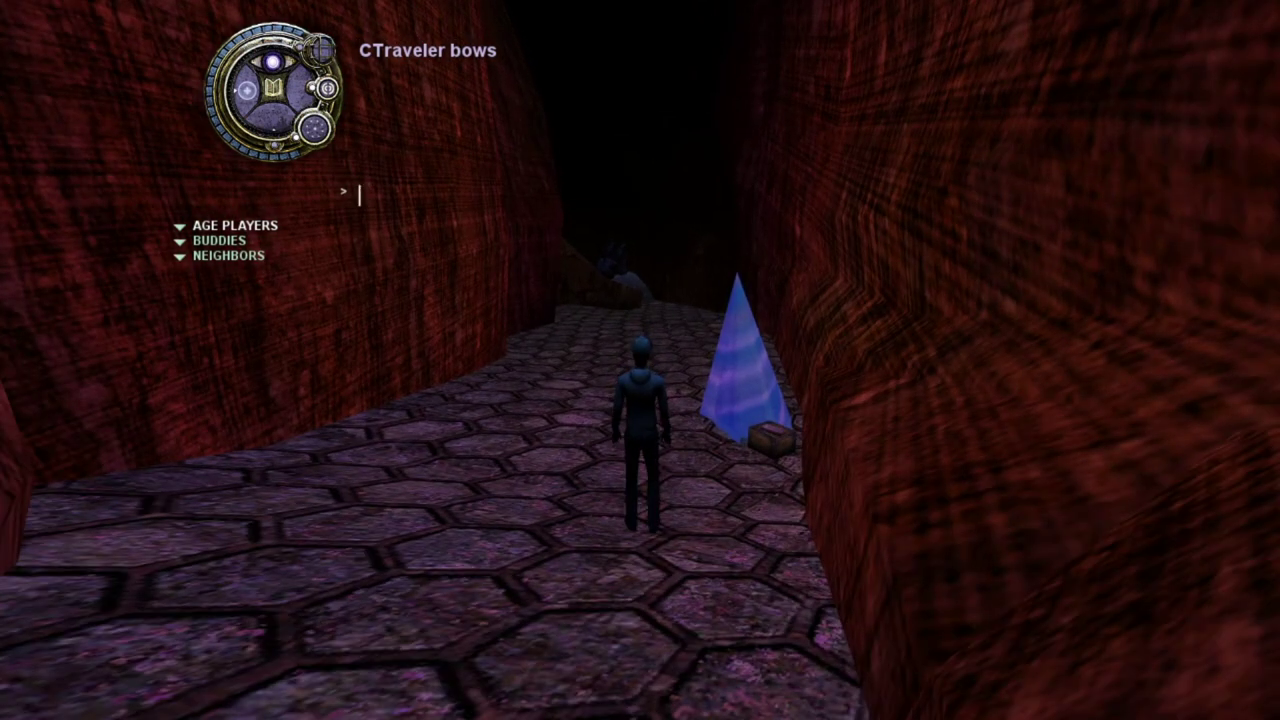
pyautogui.press('Return')
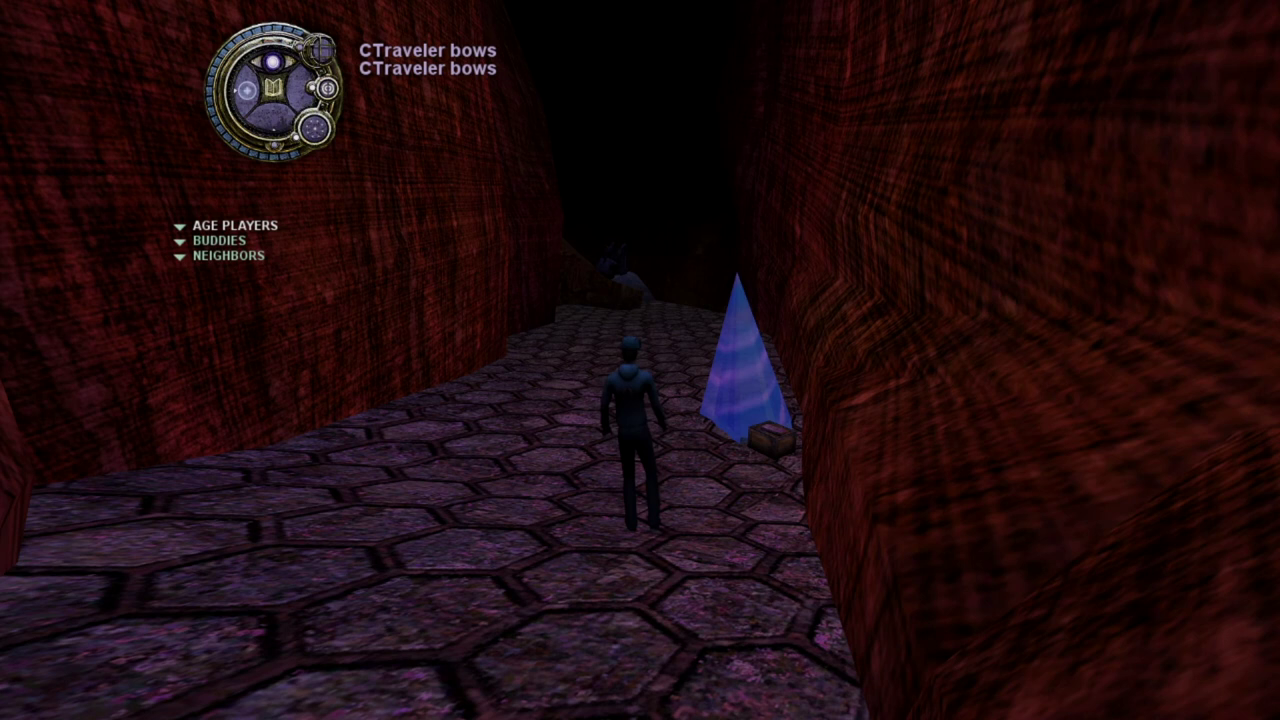